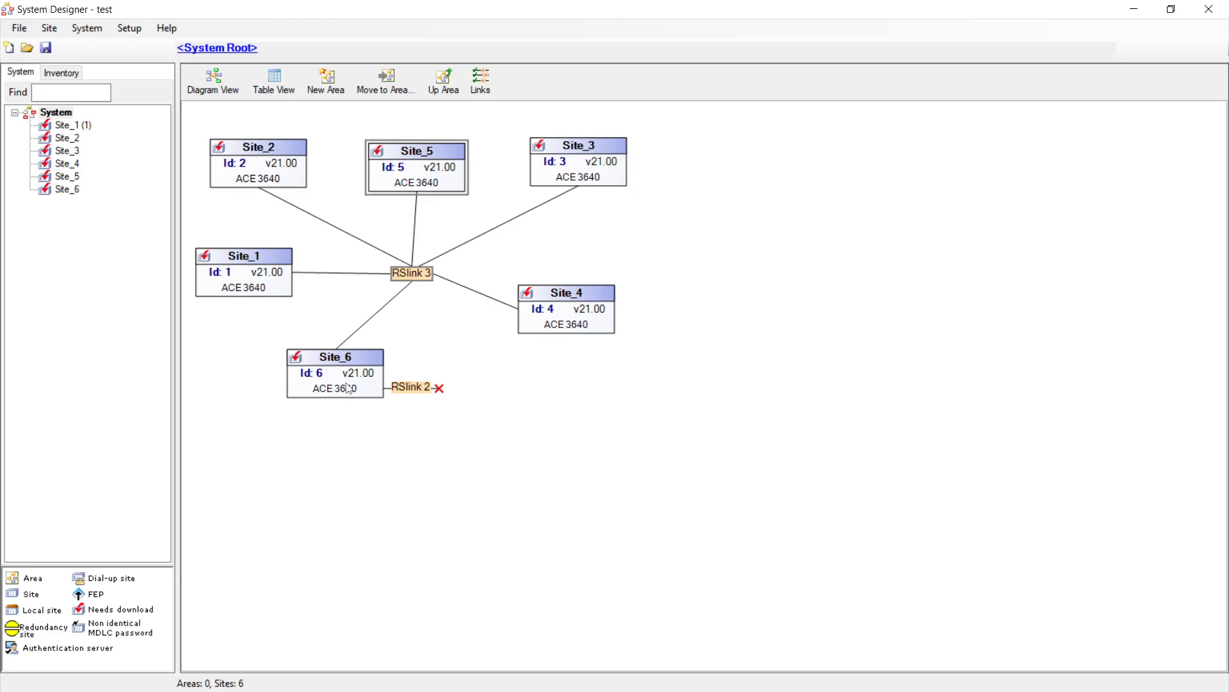
Step: Place Site_6 below RSlink 3 in the diagram, and look over the site list in table form before returning to the diagram
{"action": "left_click_drag", "start_coordinate": [346, 397], "coordinate": [414, 429]}
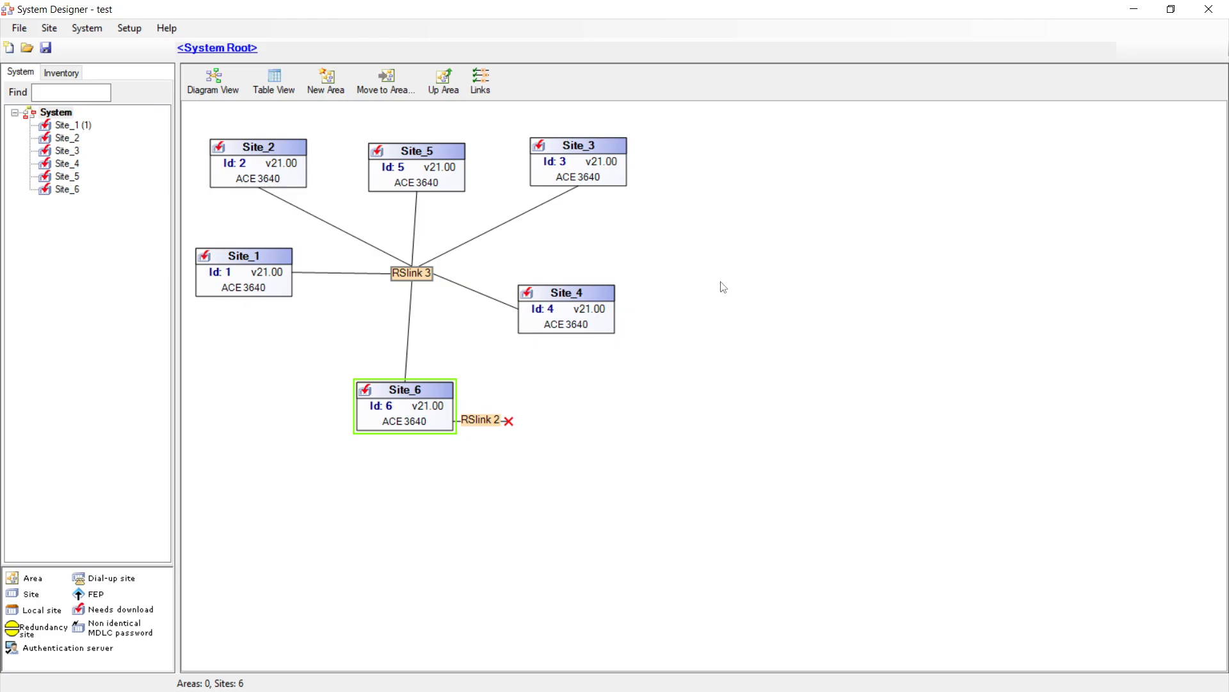
{"action": "left_click", "coordinate": [282, 81]}
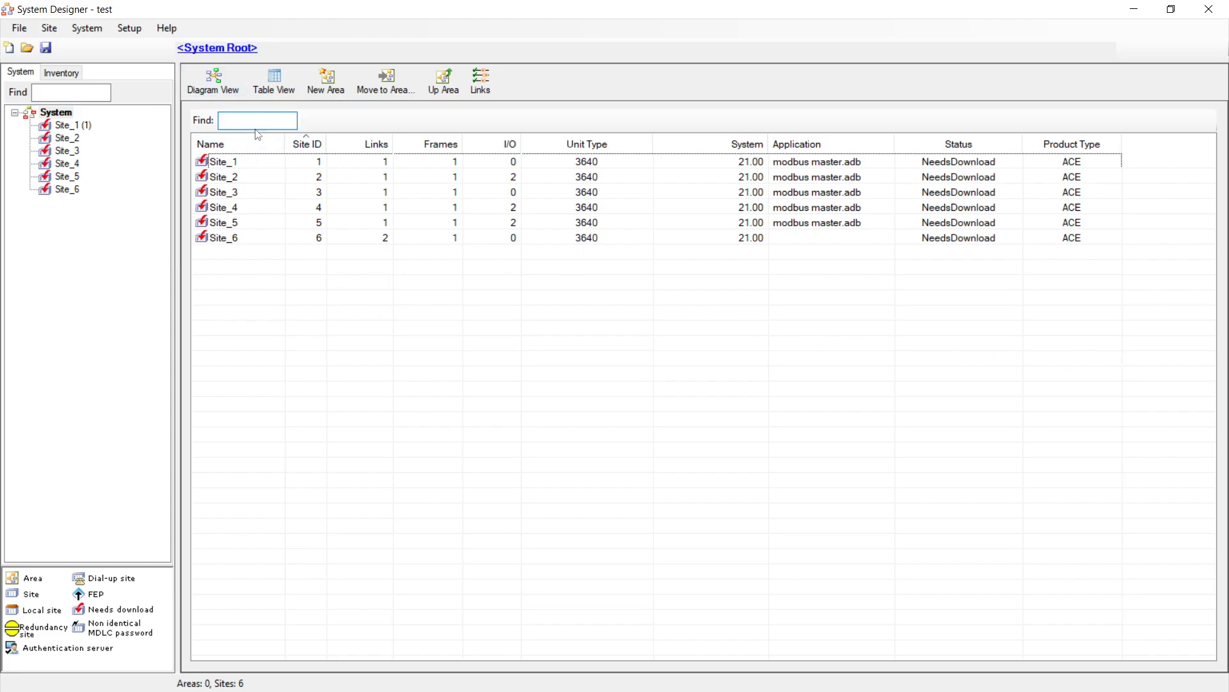
{"action": "left_click", "coordinate": [214, 83]}
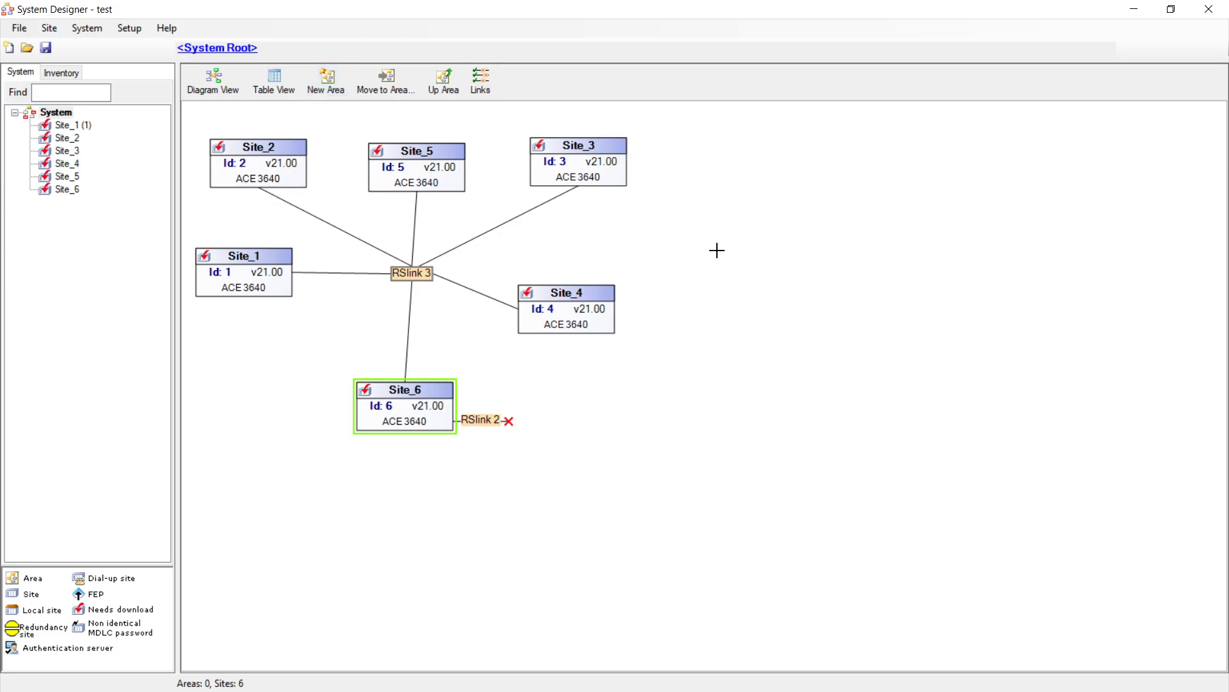
Step: Create a new area named Odd in the empty space beyond Site_3 and Site_4
{"action": "left_click", "coordinate": [878, 243]}
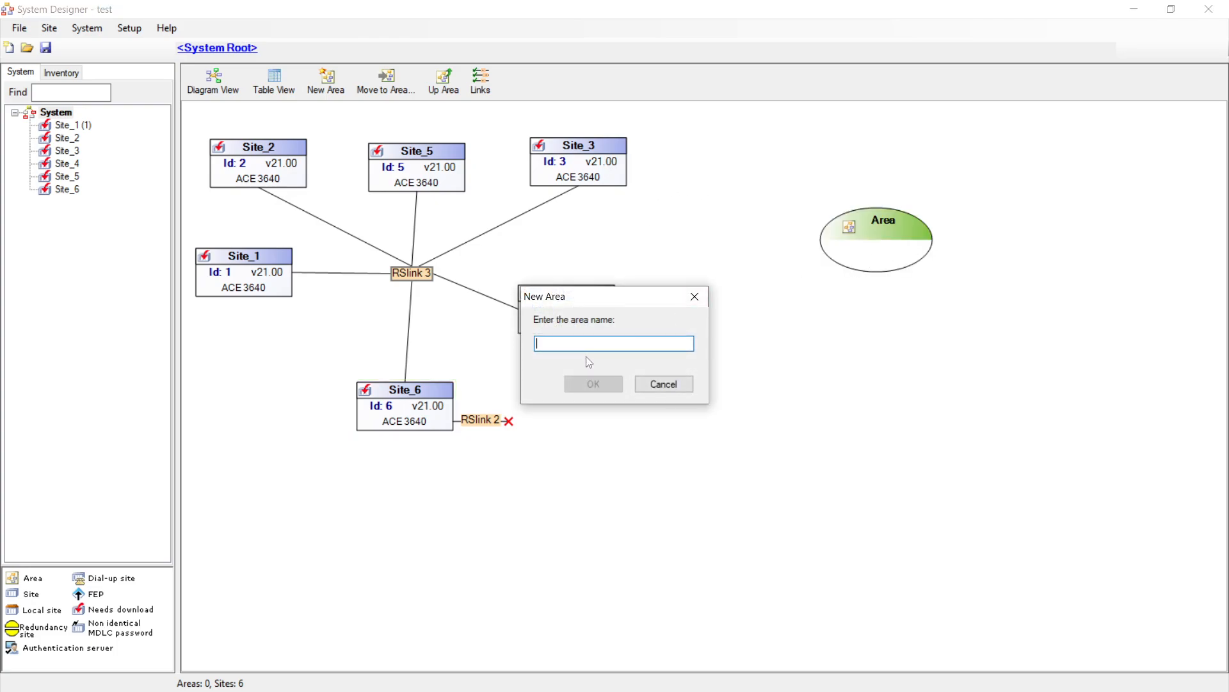
{"action": "type", "text": "Odd"}
{"action": "left_click", "coordinate": [594, 384]}
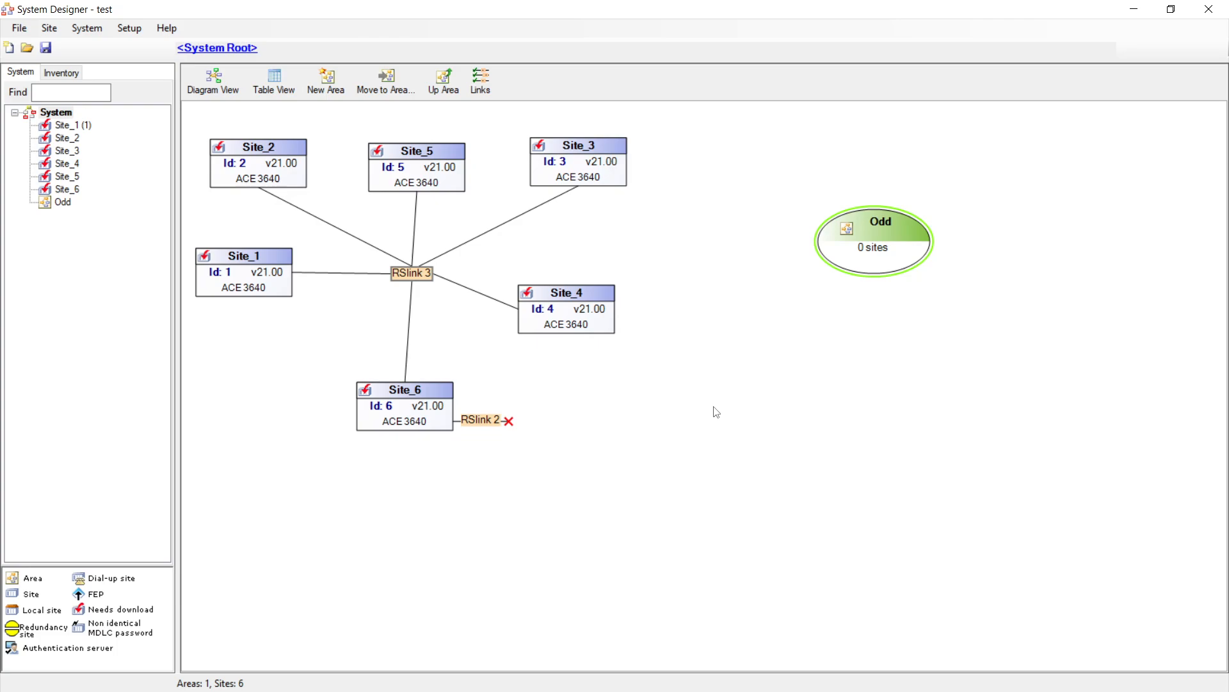
Step: Move Site_3 from the system root into the Odd area
{"action": "mouse_move", "coordinate": [862, 262]}
{"action": "right_click", "coordinate": [595, 169]}
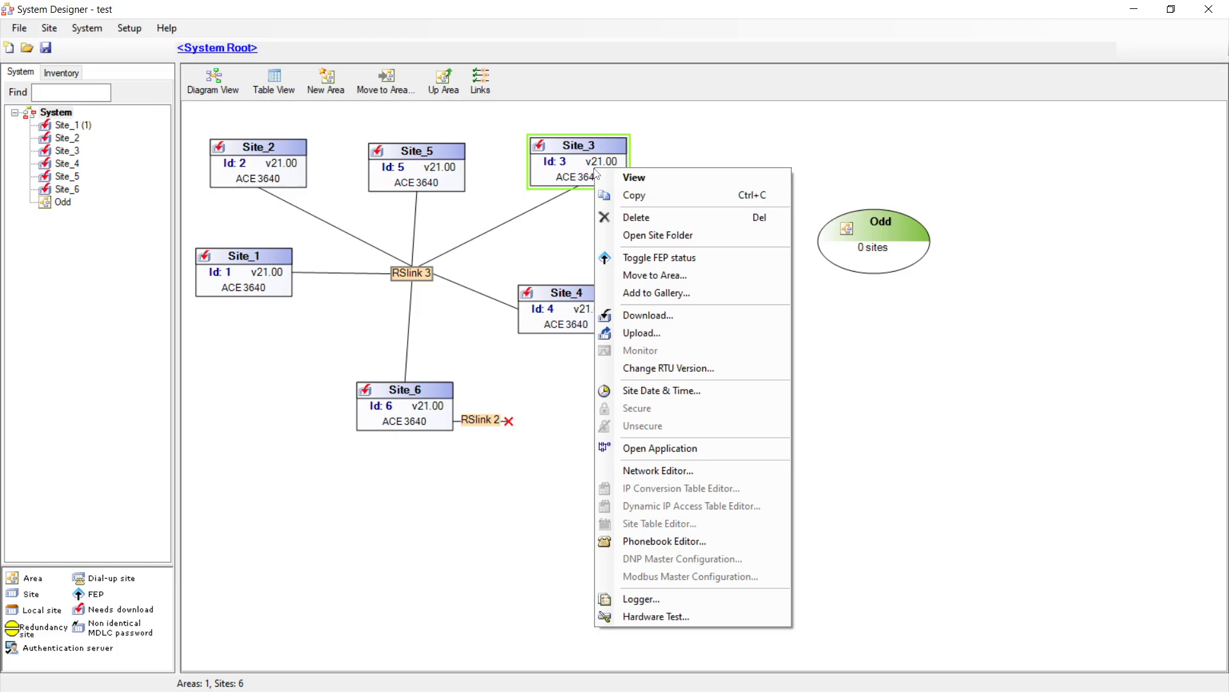
{"action": "left_click", "coordinate": [821, 157]}
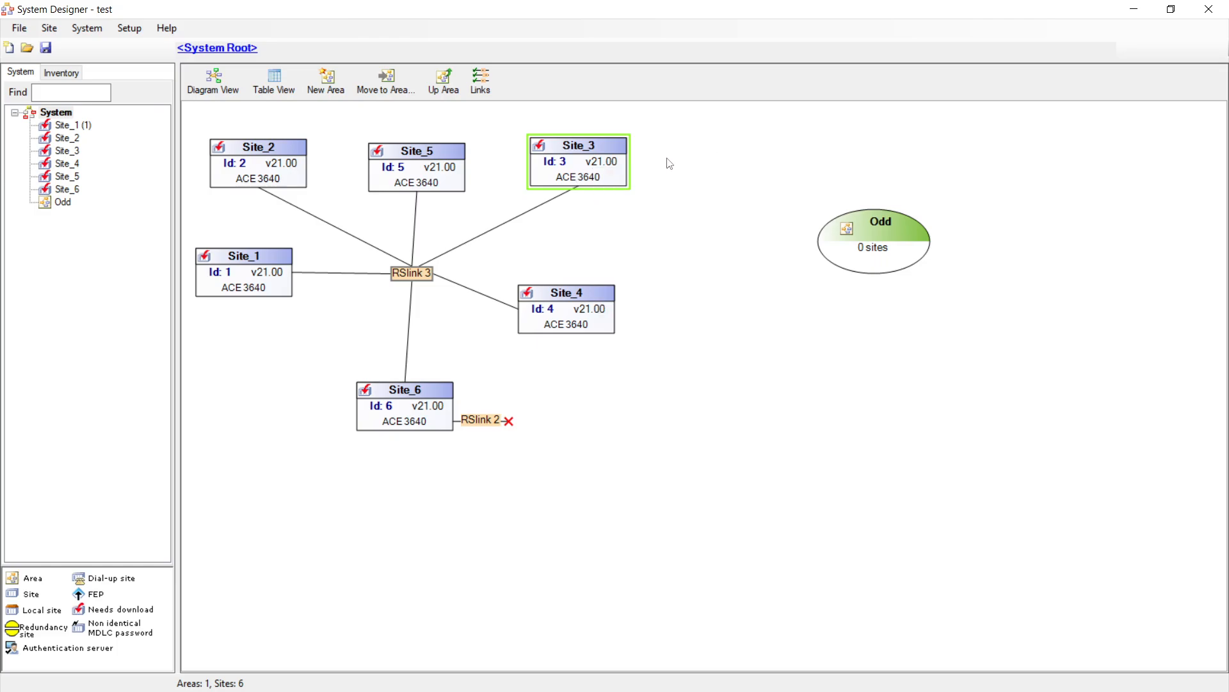
{"action": "right_click", "coordinate": [581, 169]}
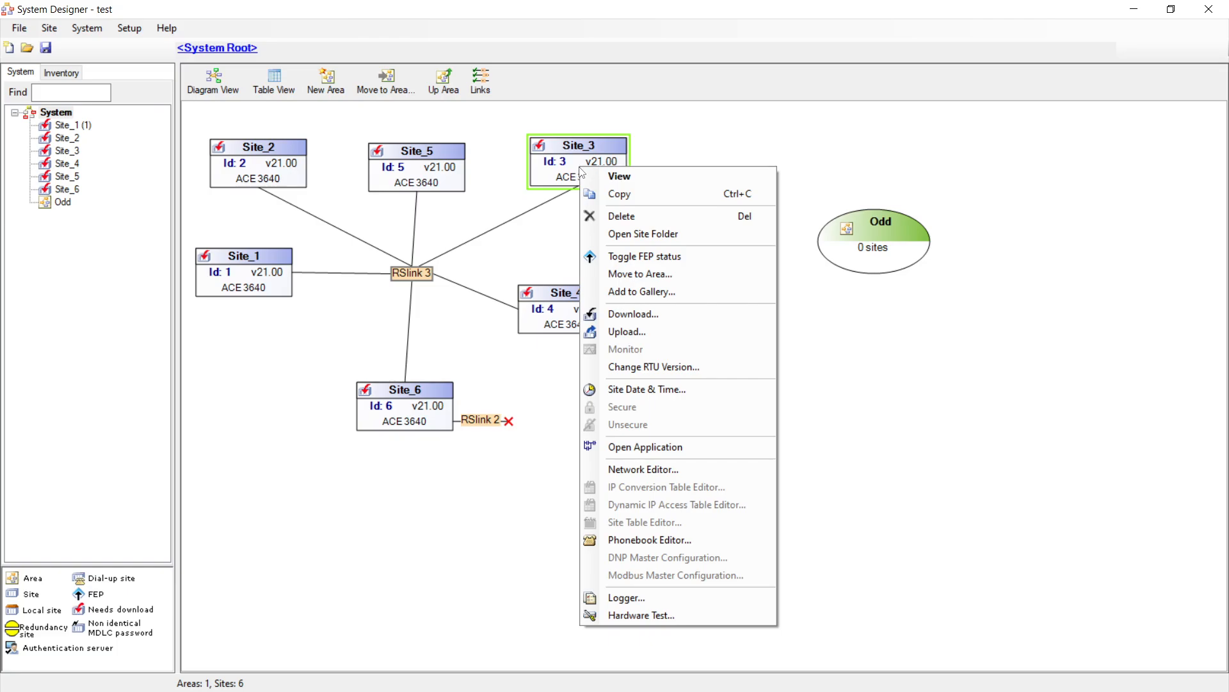
{"action": "left_click", "coordinate": [701, 270]}
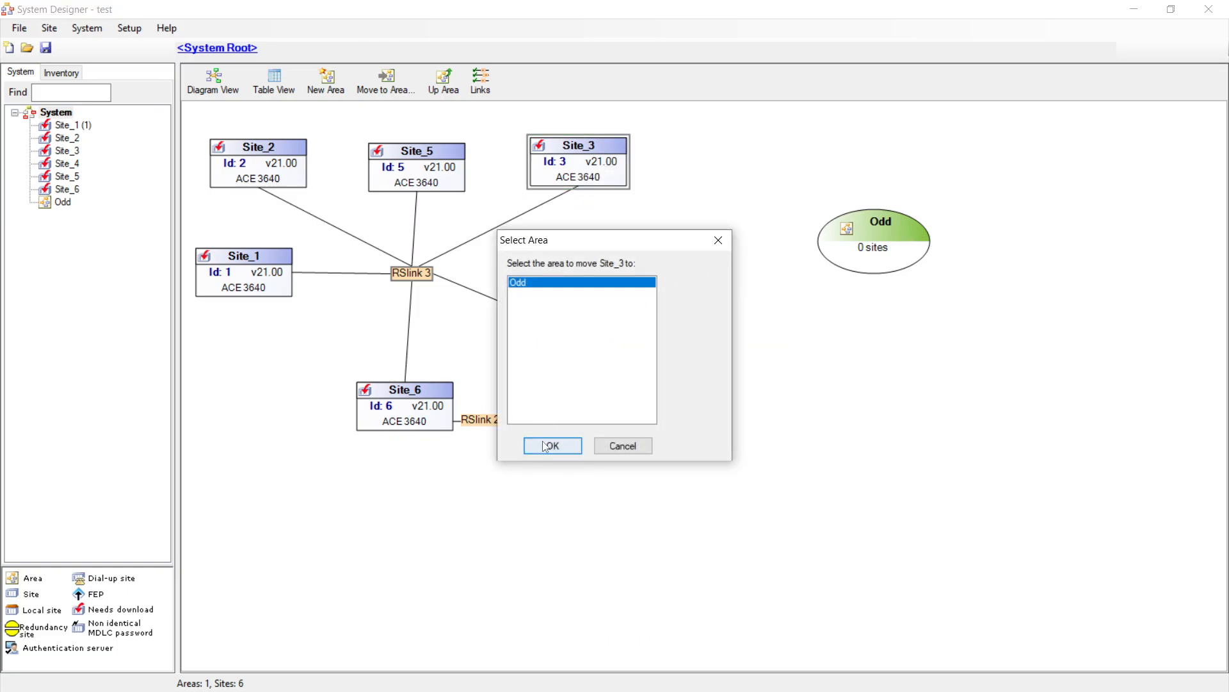
{"action": "left_click", "coordinate": [564, 446]}
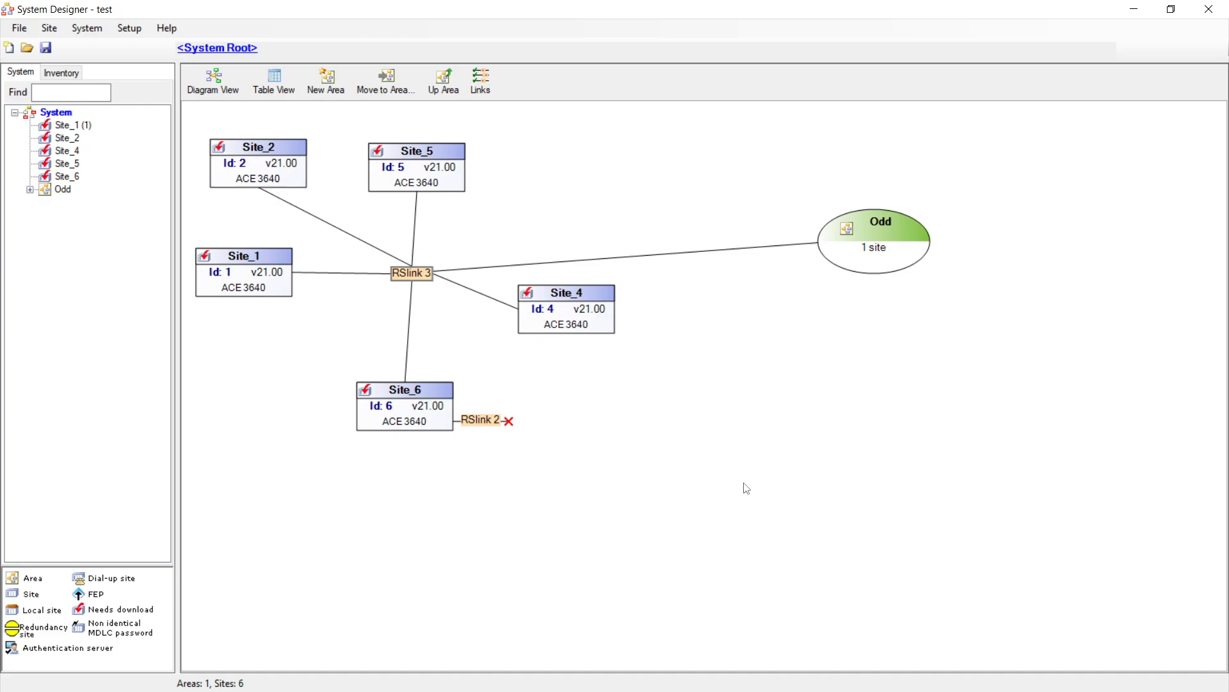
Step: Move Site_5 into the Odd area and shift the Odd area up, roughly level with Site_2
{"action": "left_click", "coordinate": [421, 183]}
{"action": "right_click", "coordinate": [421, 182]}
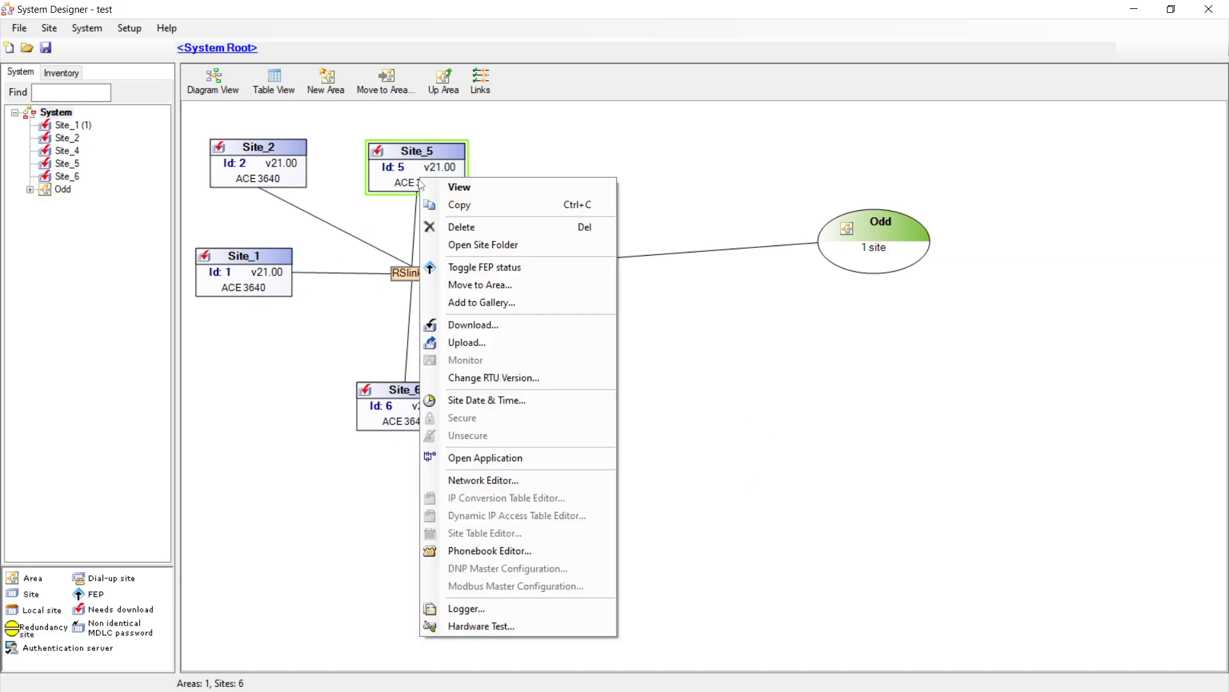
{"action": "left_click", "coordinate": [517, 286]}
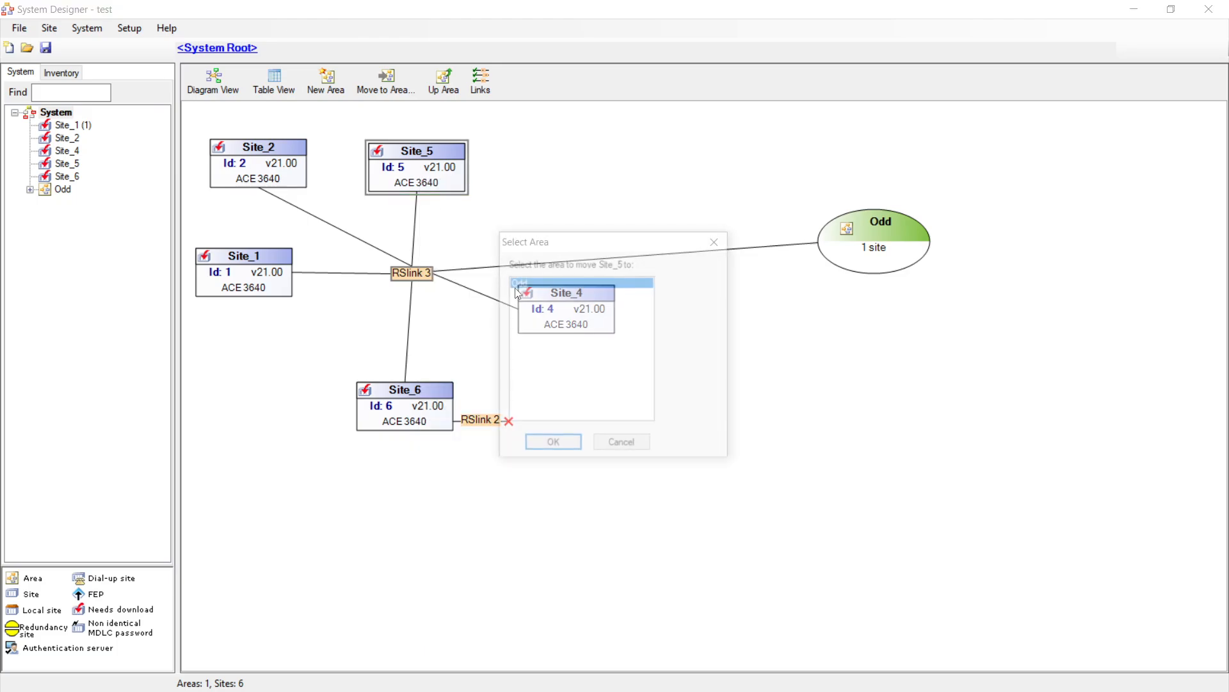
{"action": "left_click", "coordinate": [553, 446]}
{"action": "left_click_drag", "start_coordinate": [899, 270], "coordinate": [839, 202]}
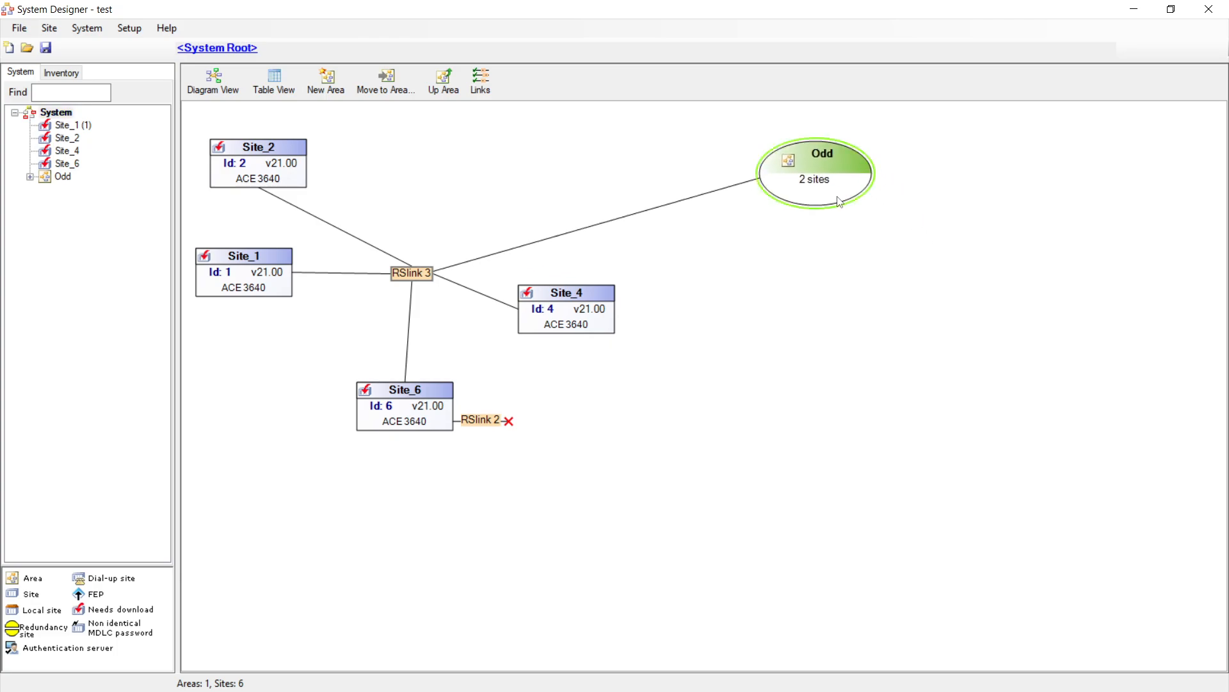
Step: Open the Odd area, move Site_3 farther from Site_5 and slightly lower, and return to the system root
{"action": "double_click", "coordinate": [815, 199]}
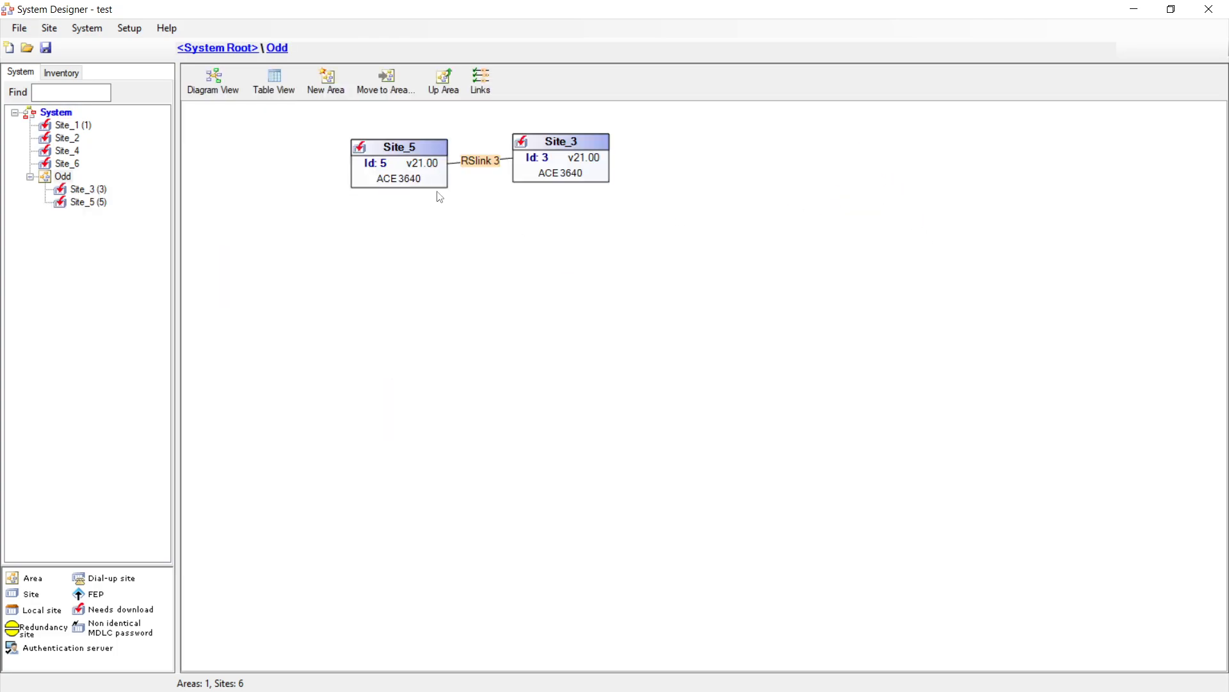
{"action": "left_click_drag", "start_coordinate": [574, 173], "coordinate": [611, 198]}
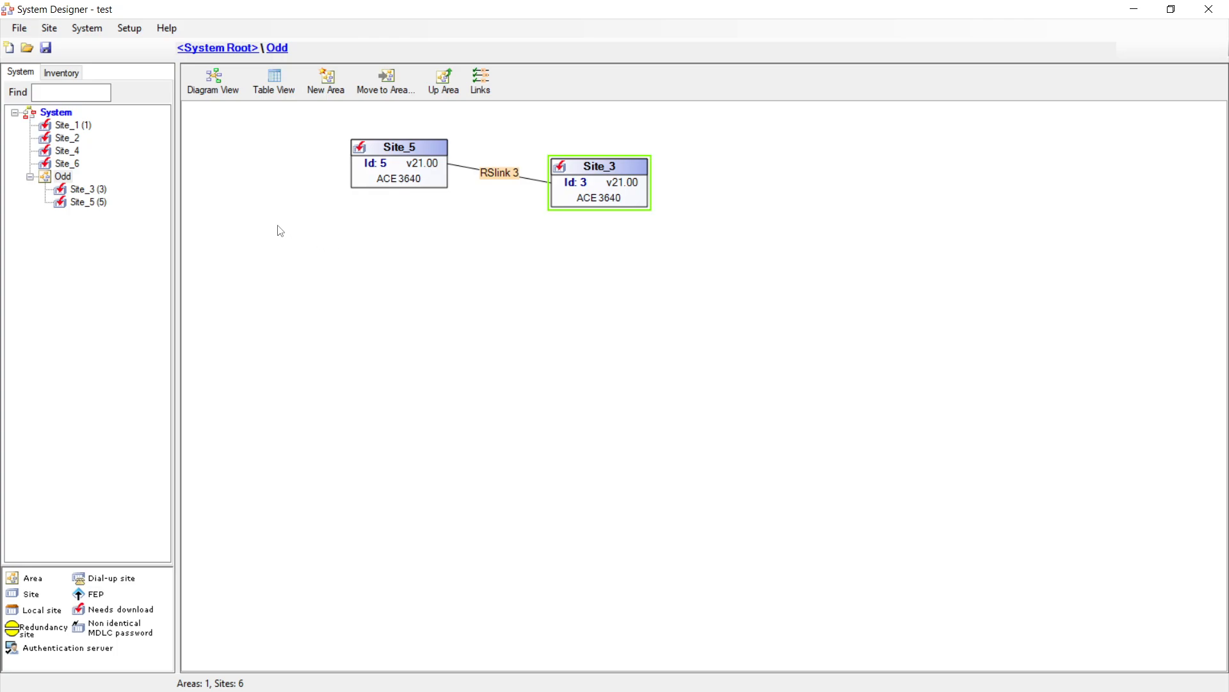
{"action": "left_click", "coordinate": [223, 48]}
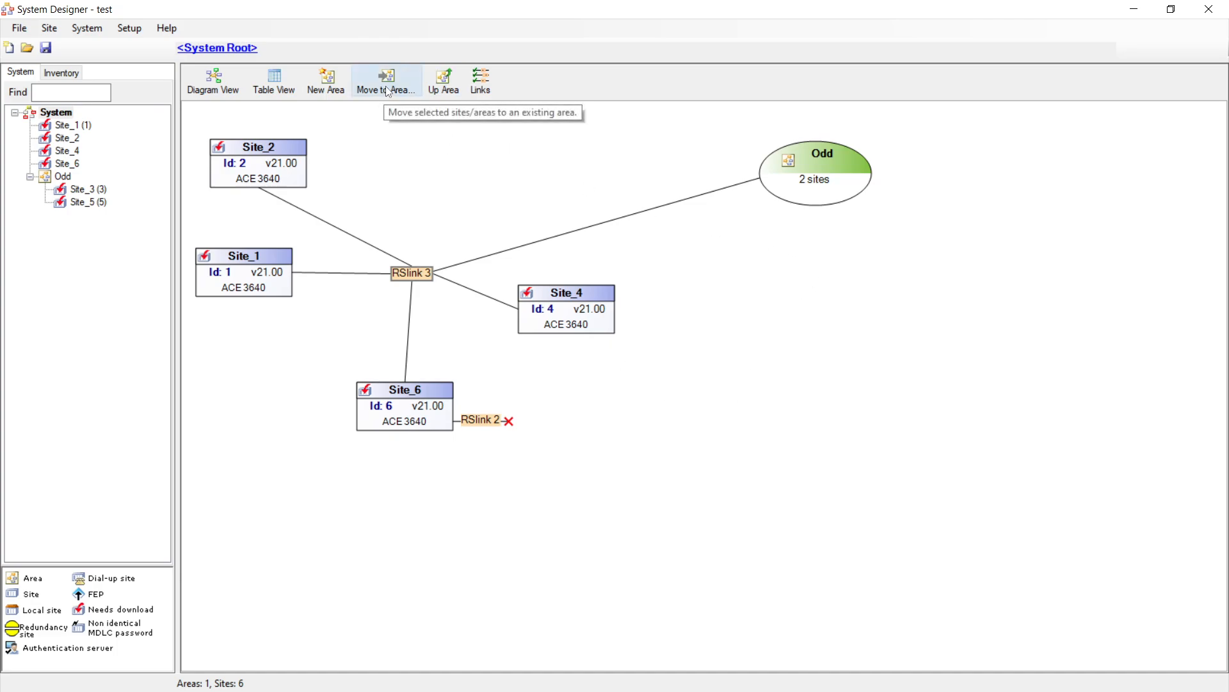
Step: Create a new area named Even and position it below the Odd area
{"action": "left_click", "coordinate": [329, 84]}
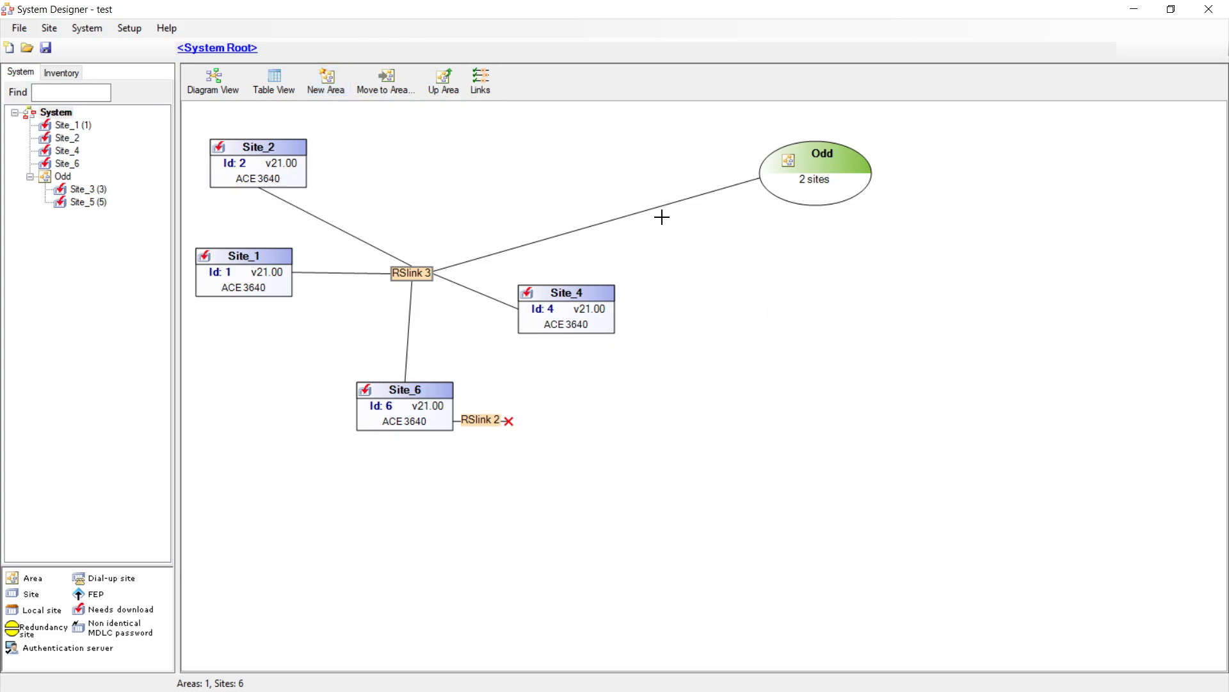
{"action": "left_click", "coordinate": [836, 195]}
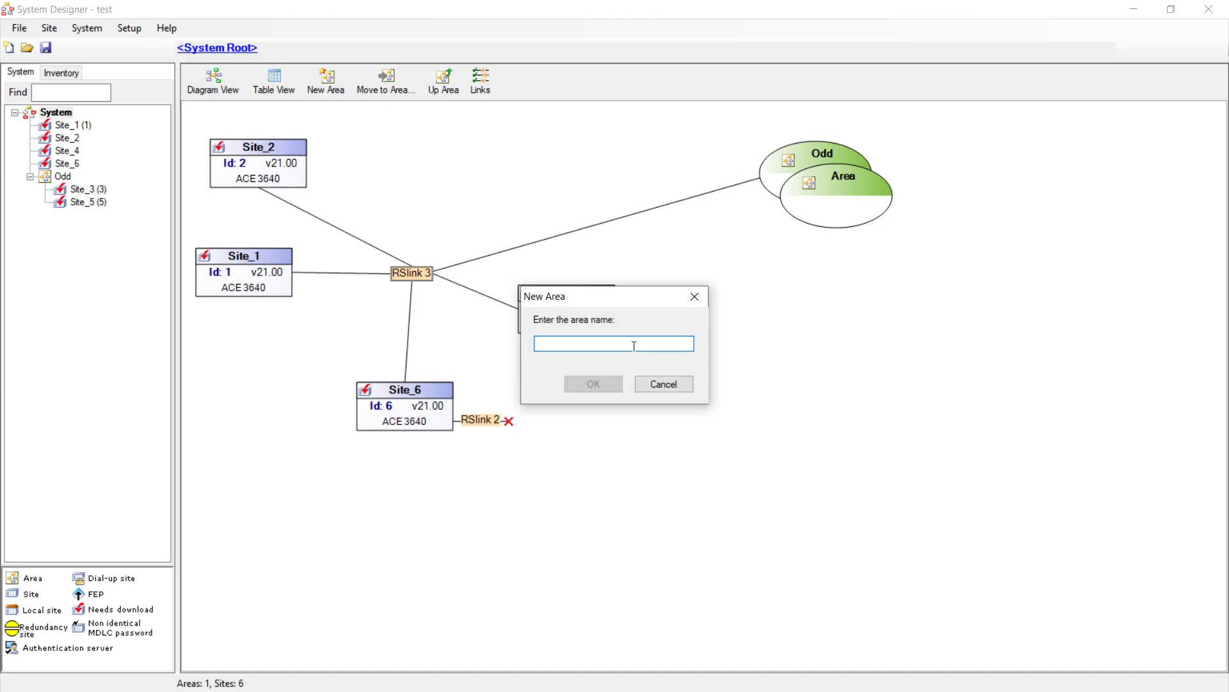
{"action": "type", "text": "Even"}
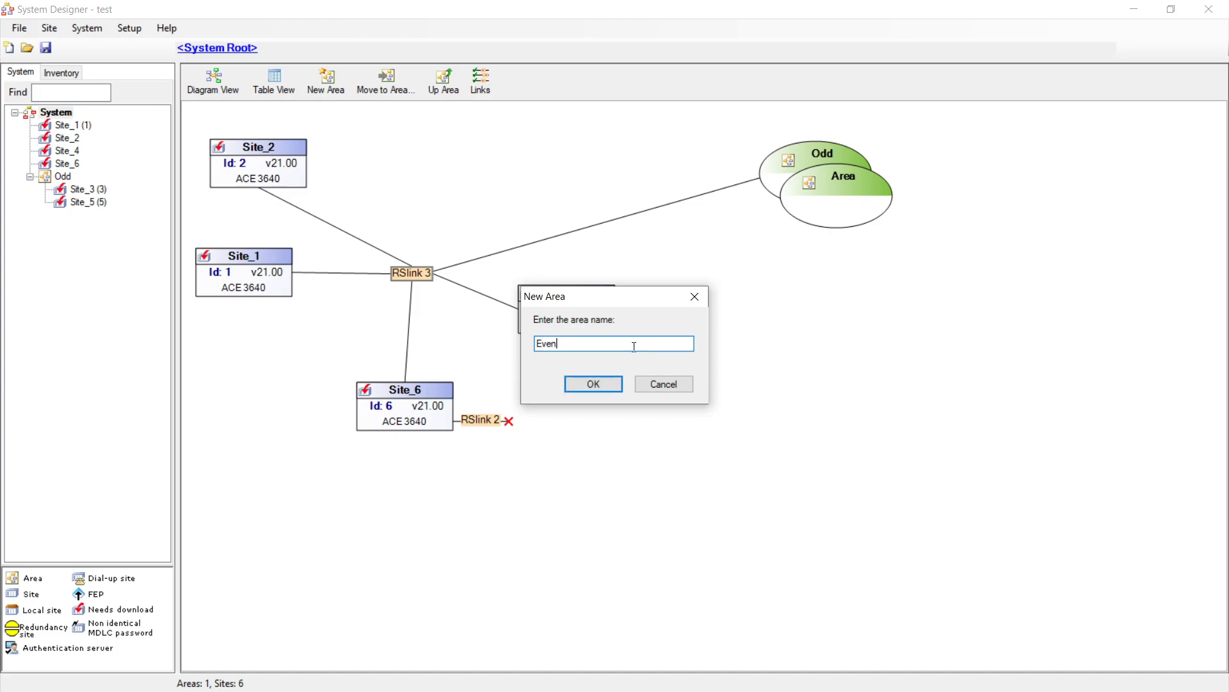
{"action": "left_click", "coordinate": [591, 386]}
{"action": "left_click_drag", "start_coordinate": [850, 213], "coordinate": [805, 373]}
Step: Move Site_4 from the system root into the Even area
{"action": "right_click", "coordinate": [562, 322]}
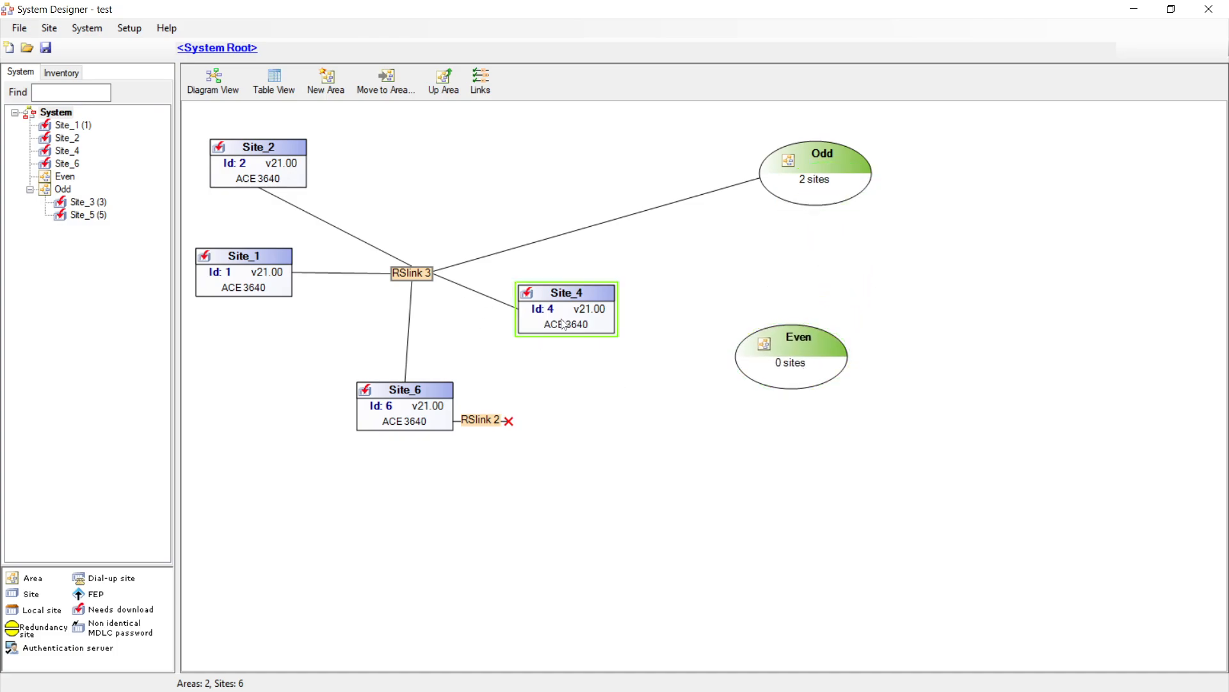
{"action": "left_click", "coordinate": [639, 340]}
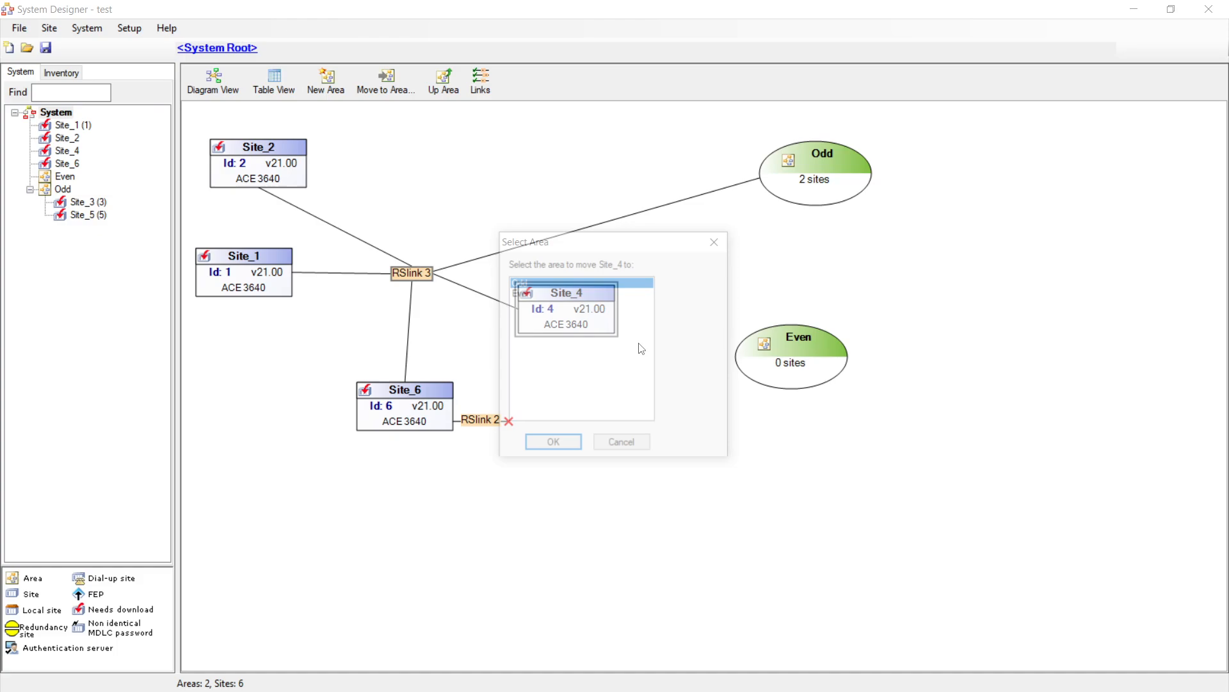
{"action": "left_click", "coordinate": [522, 293]}
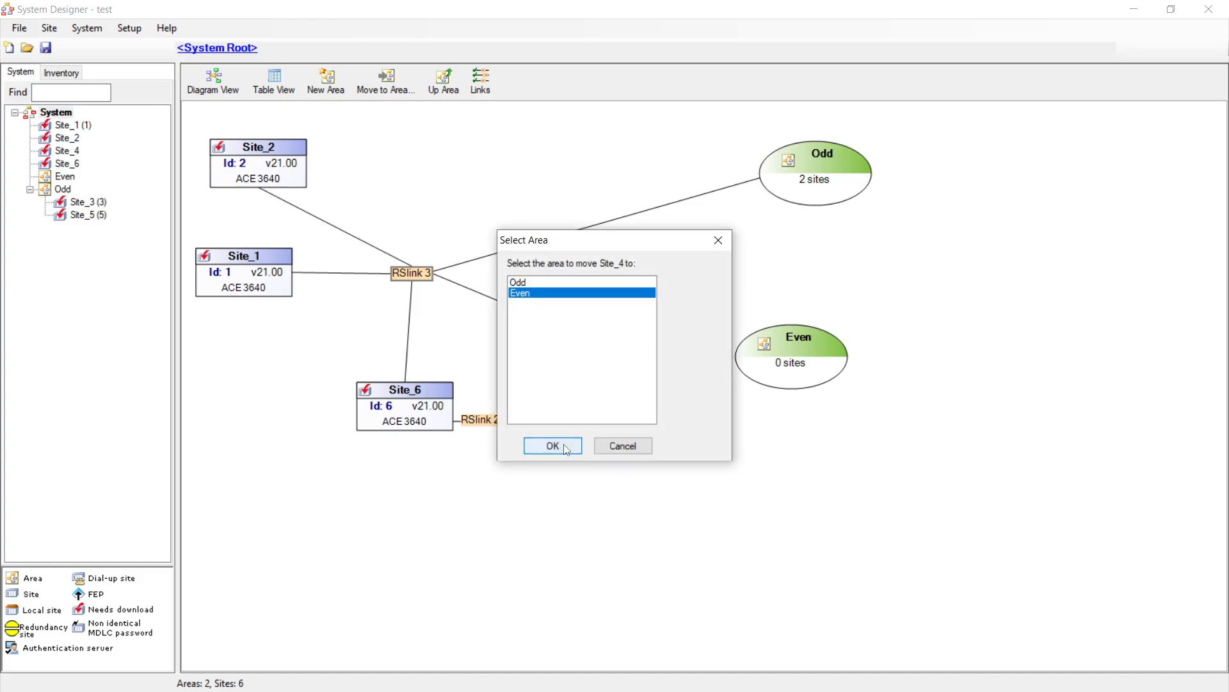
{"action": "left_click", "coordinate": [555, 445]}
Step: Nest the Even area inside the Odd area
{"action": "right_click", "coordinate": [810, 380]}
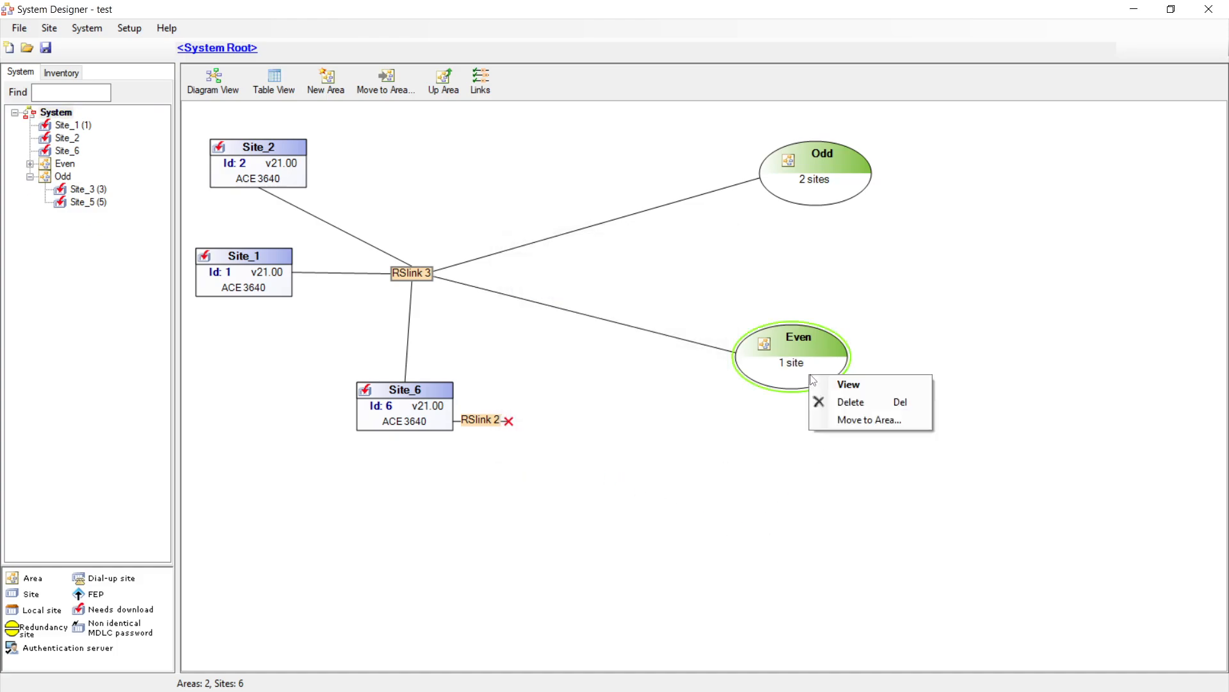
{"action": "left_click", "coordinate": [872, 420]}
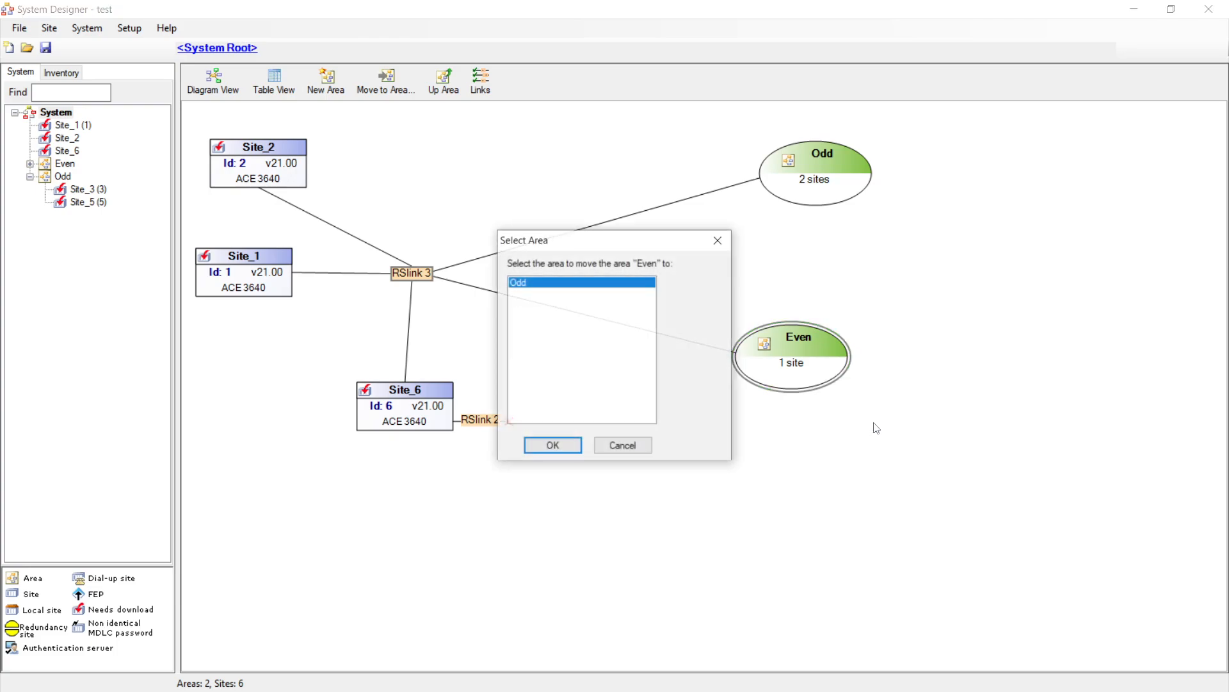
{"action": "left_click", "coordinate": [552, 444]}
Step: Open the Odd area and spread out Site_5, Site_3 and RSlink 3 so the link label sits below both sites
{"action": "double_click", "coordinate": [805, 203]}
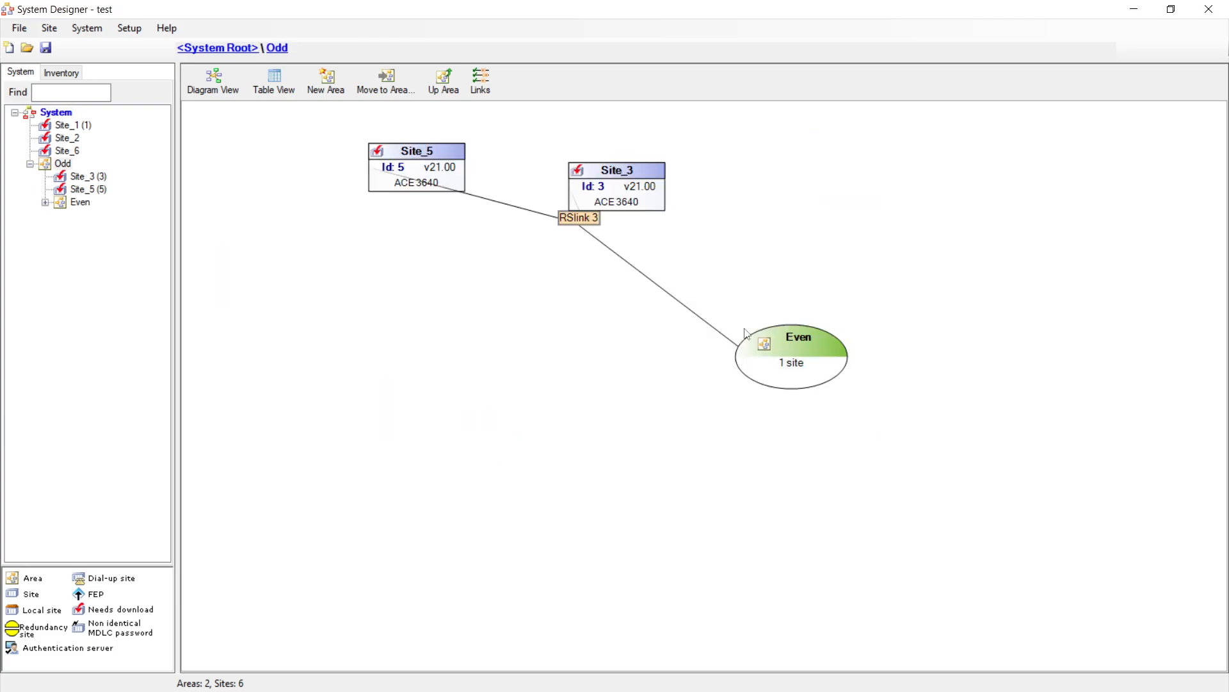
{"action": "left_click_drag", "start_coordinate": [436, 174], "coordinate": [355, 225]}
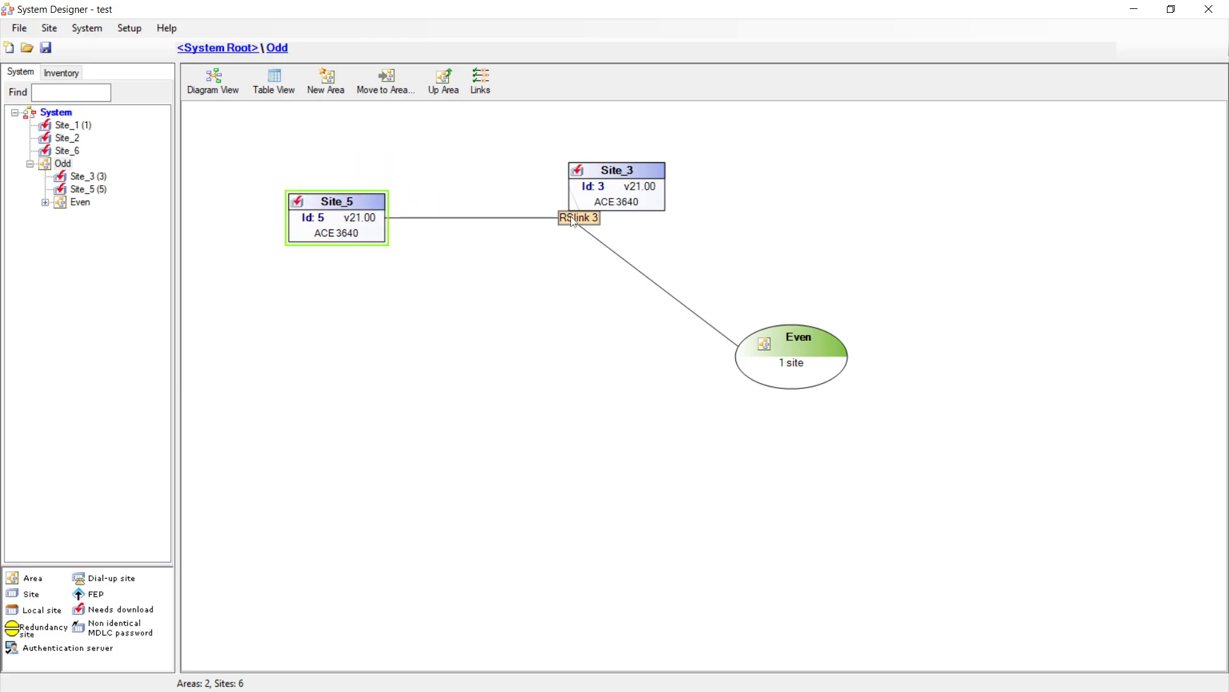
{"action": "left_click_drag", "start_coordinate": [573, 221], "coordinate": [468, 289]}
{"action": "left_click_drag", "start_coordinate": [638, 194], "coordinate": [552, 175]}
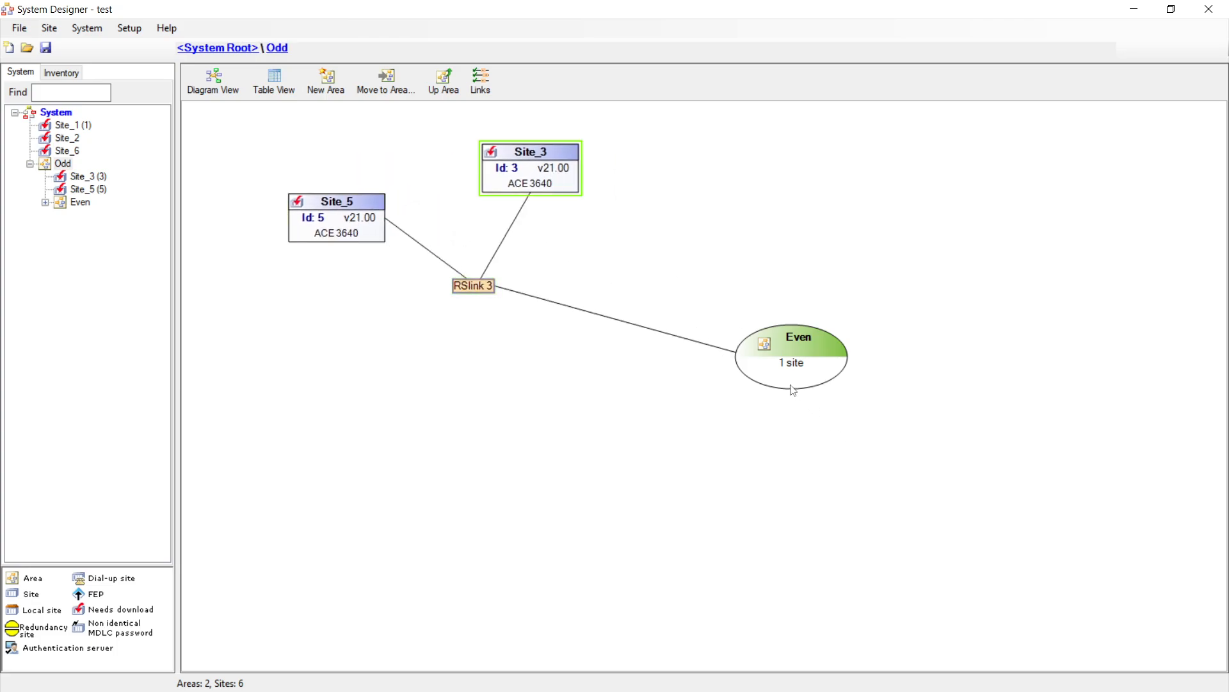
Step: Open the nested Even area and shift Site_4 slightly up and to the left in its diagram
{"action": "mouse_move", "coordinate": [793, 390]}
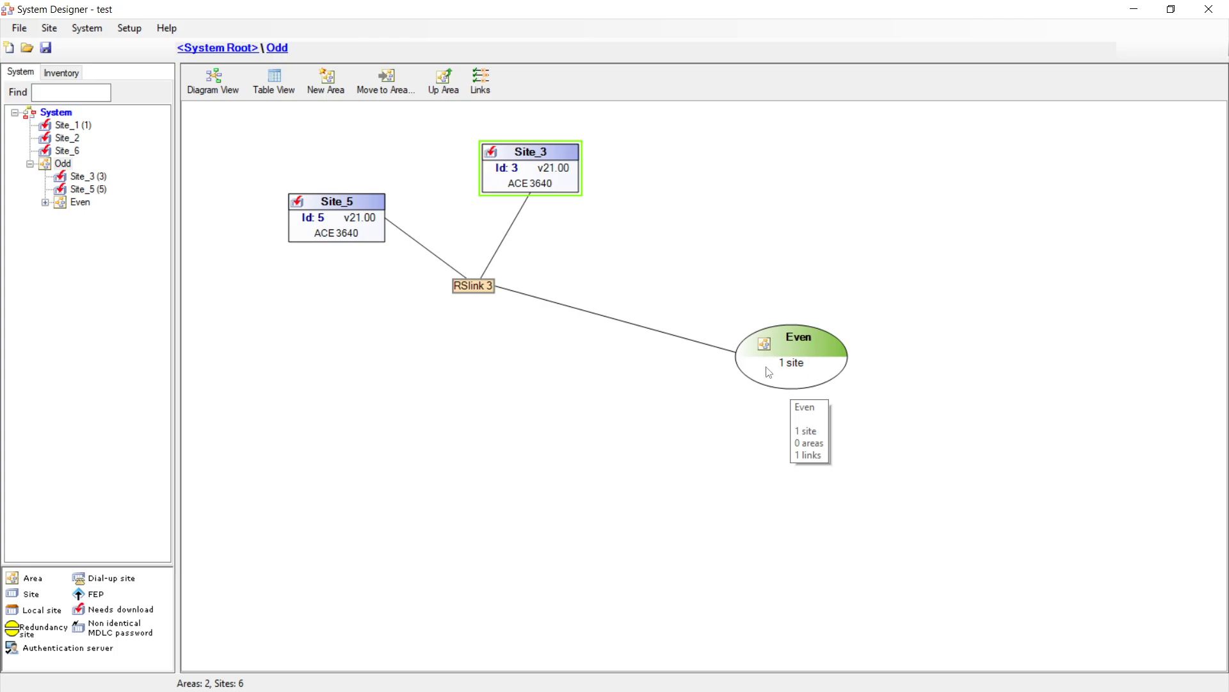
{"action": "double_click", "coordinate": [769, 372]}
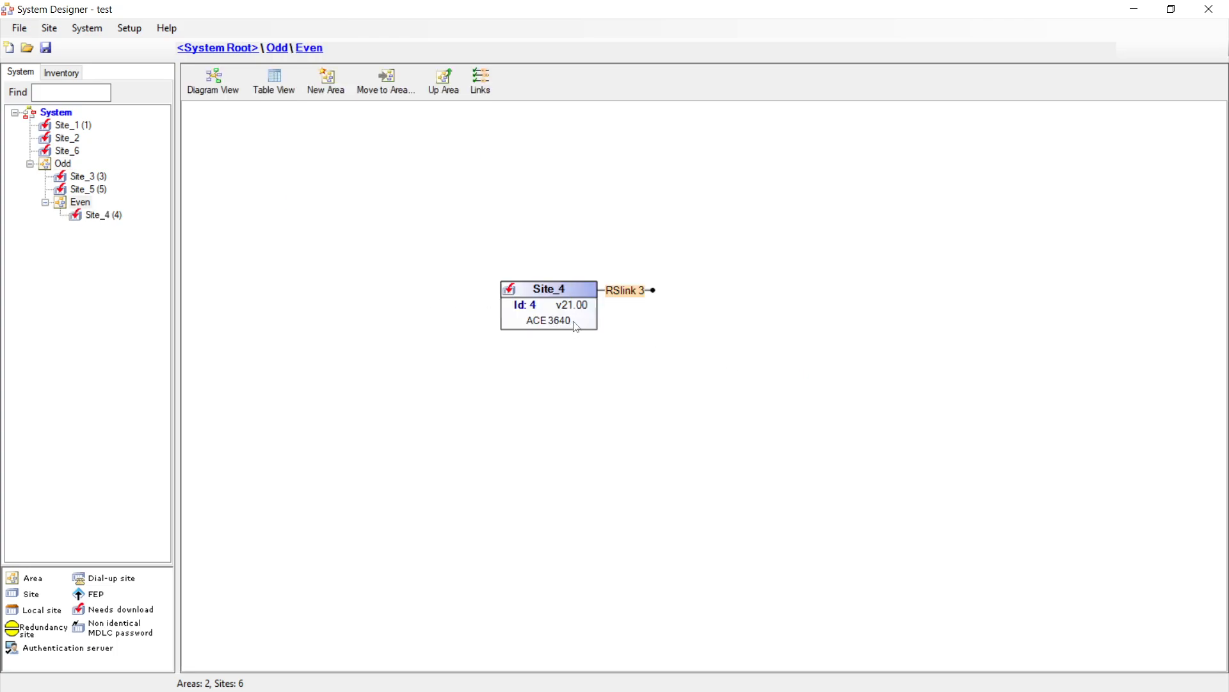
{"action": "left_click_drag", "start_coordinate": [575, 322], "coordinate": [525, 300]}
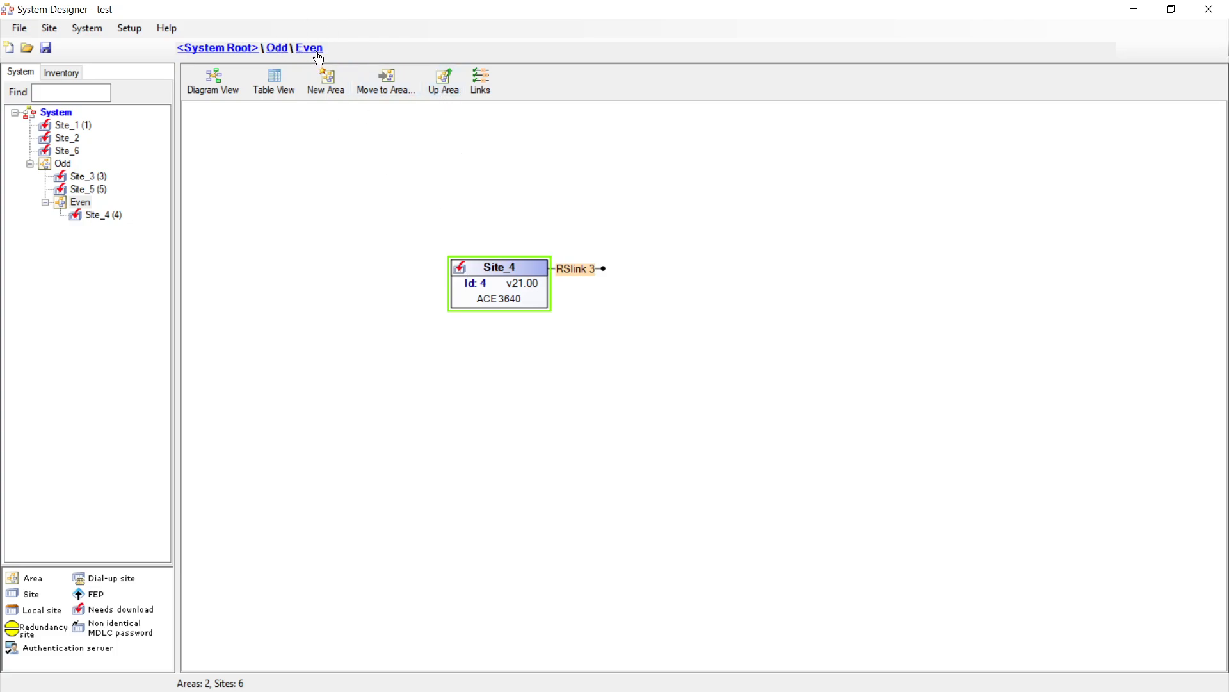
Step: Go back up through the Odd area to the system root and move the Odd area slightly down and to the right
{"action": "left_click", "coordinate": [442, 84]}
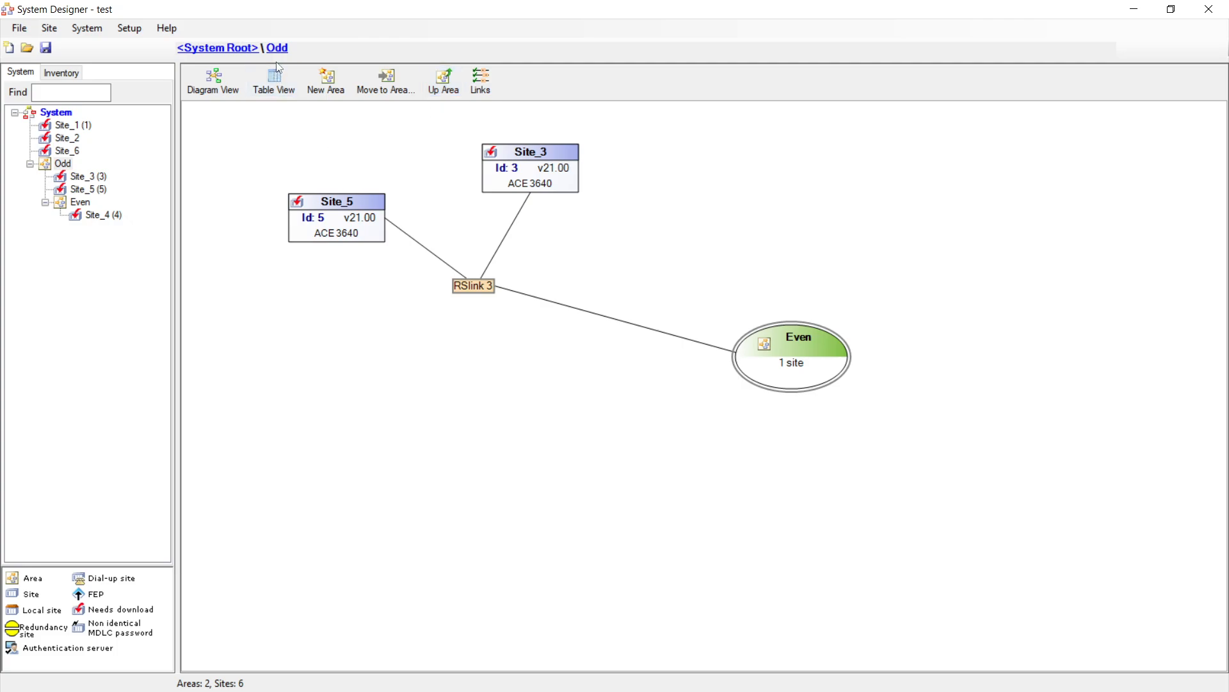
{"action": "left_click", "coordinate": [451, 86]}
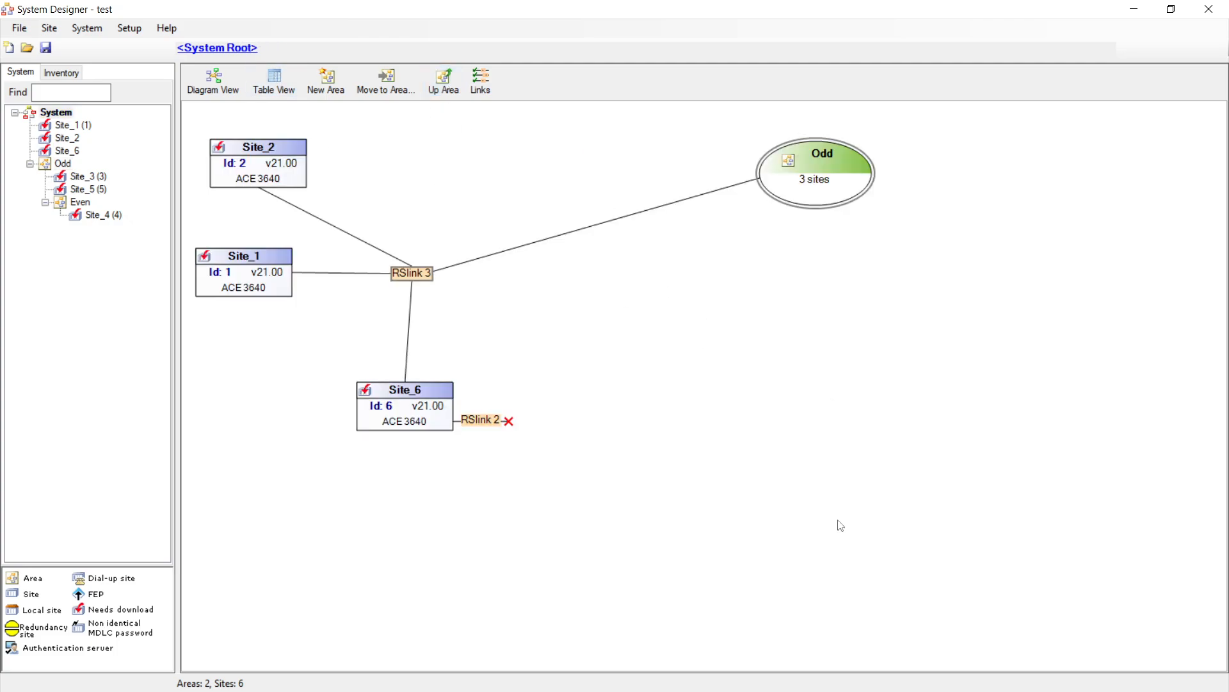
{"action": "left_click_drag", "start_coordinate": [831, 191], "coordinate": [861, 233]}
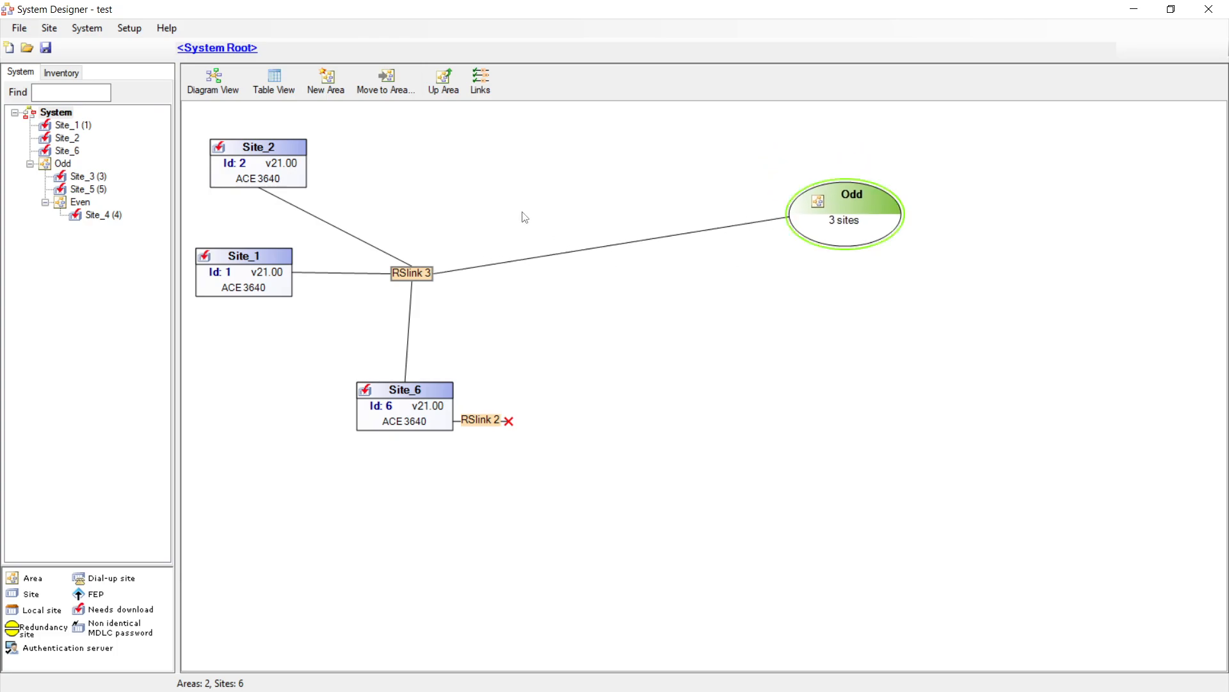
Step: Hide all links, RSlink 2 and RSlink 3, in the system diagram
{"action": "left_click", "coordinate": [481, 82]}
{"action": "left_click_drag", "start_coordinate": [600, 268], "coordinate": [762, 371]}
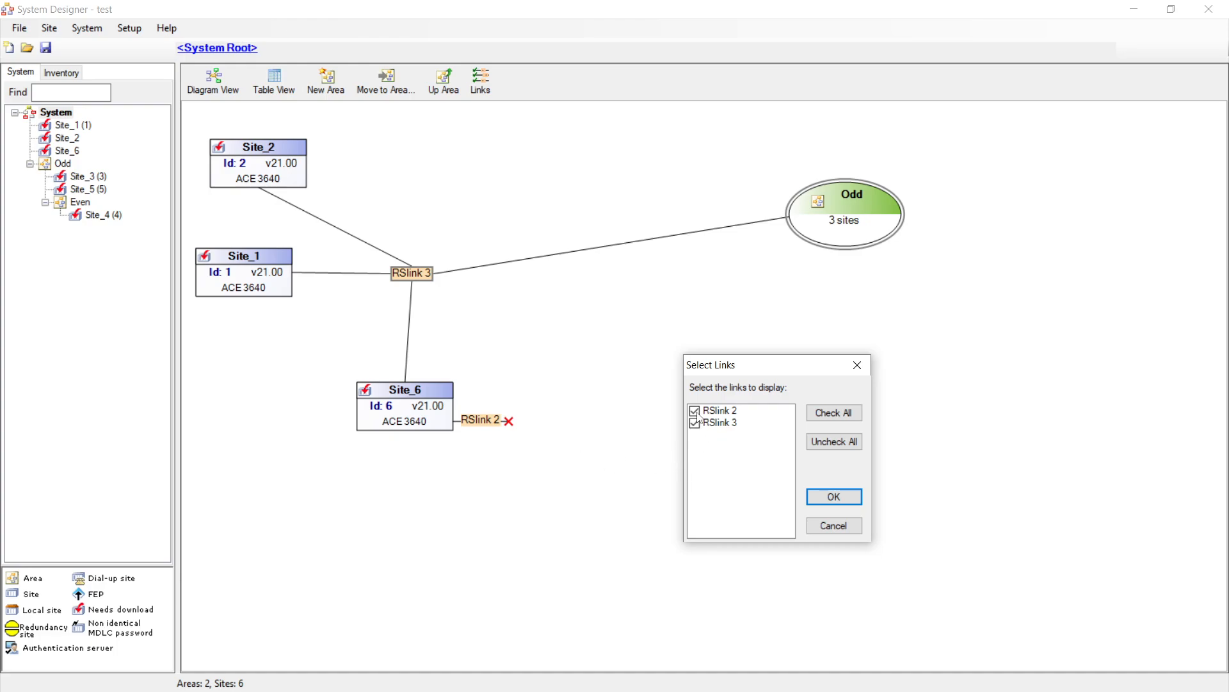
{"action": "left_click", "coordinate": [840, 447]}
{"action": "left_click", "coordinate": [834, 497]}
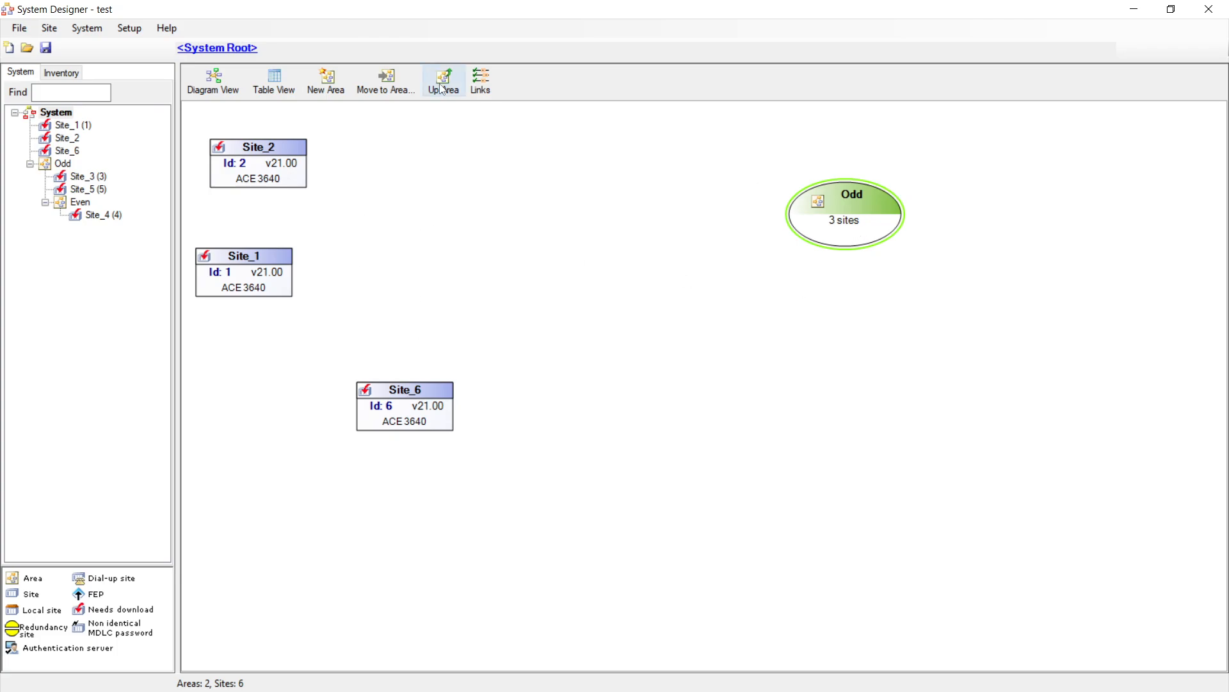
Step: Show all links in the system diagram and spread out the layout by shifting Site_6 slightly down-left and RSlink 3 up toward Odd
{"action": "left_click", "coordinate": [489, 94]}
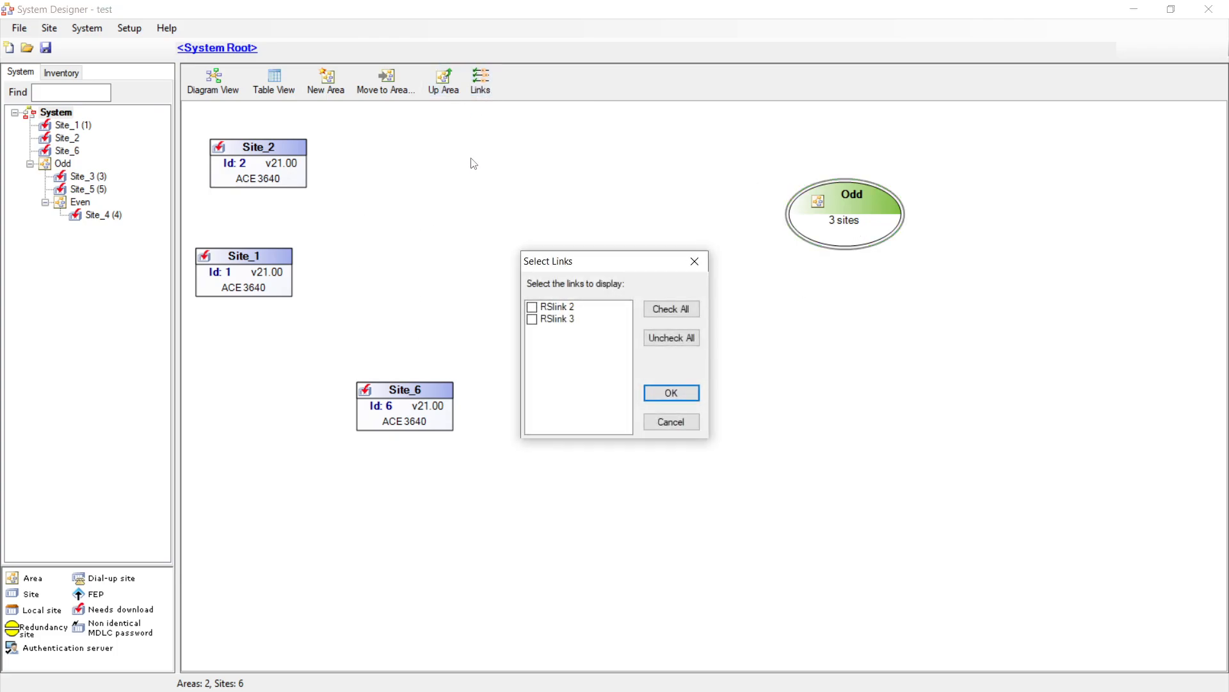
{"action": "left_click", "coordinate": [680, 310]}
{"action": "left_click", "coordinate": [669, 393]}
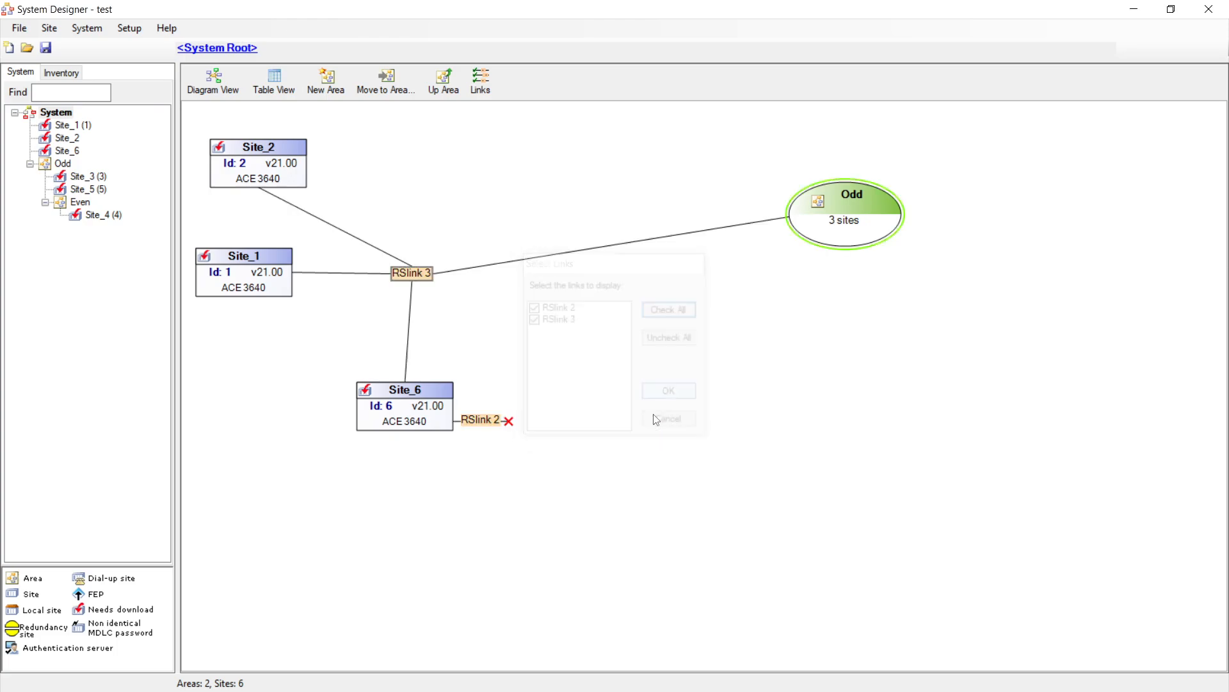
{"action": "left_click_drag", "start_coordinate": [405, 407], "coordinate": [353, 421]}
{"action": "left_click_drag", "start_coordinate": [415, 279], "coordinate": [490, 221]}
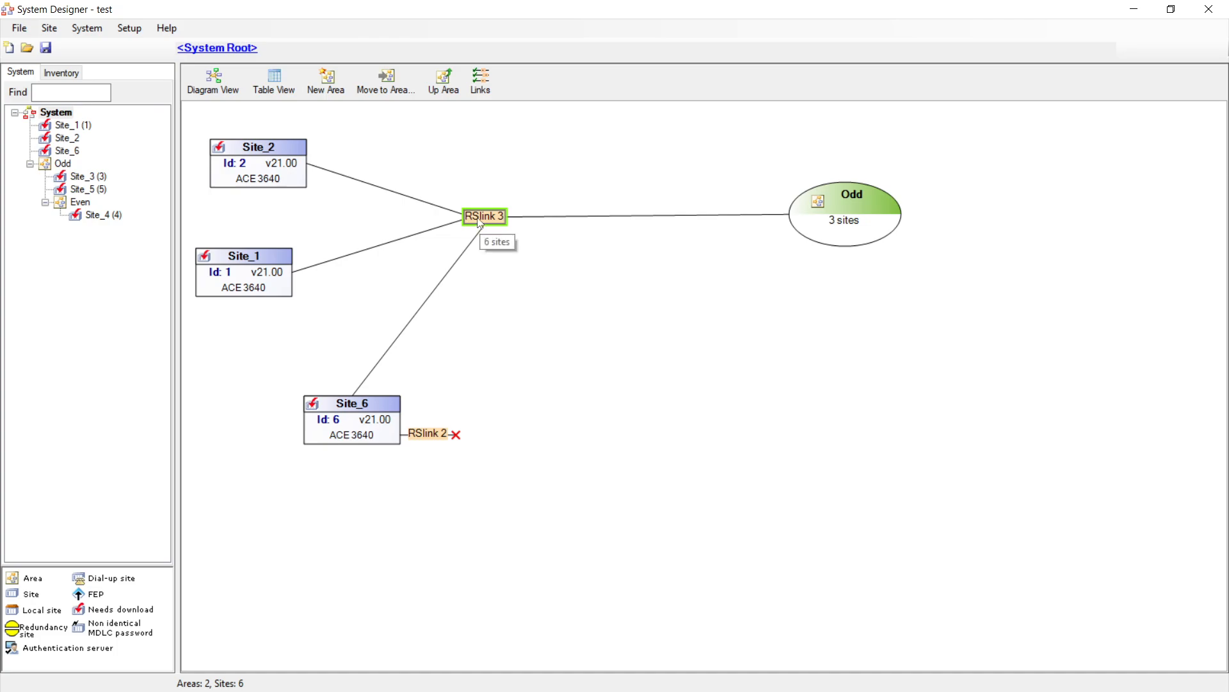
Step: Review the link information for RSlink 3 and RSlink 2, closing each window after reading it
{"action": "right_click", "coordinate": [485, 217]}
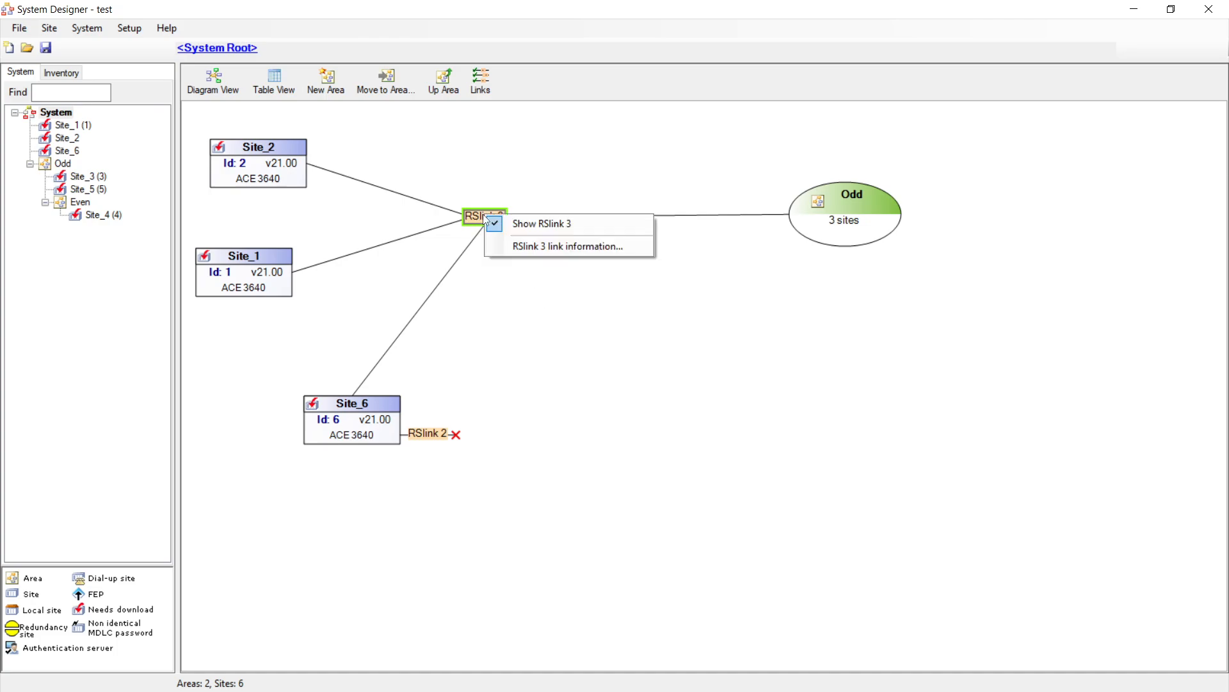
{"action": "left_click", "coordinate": [563, 249]}
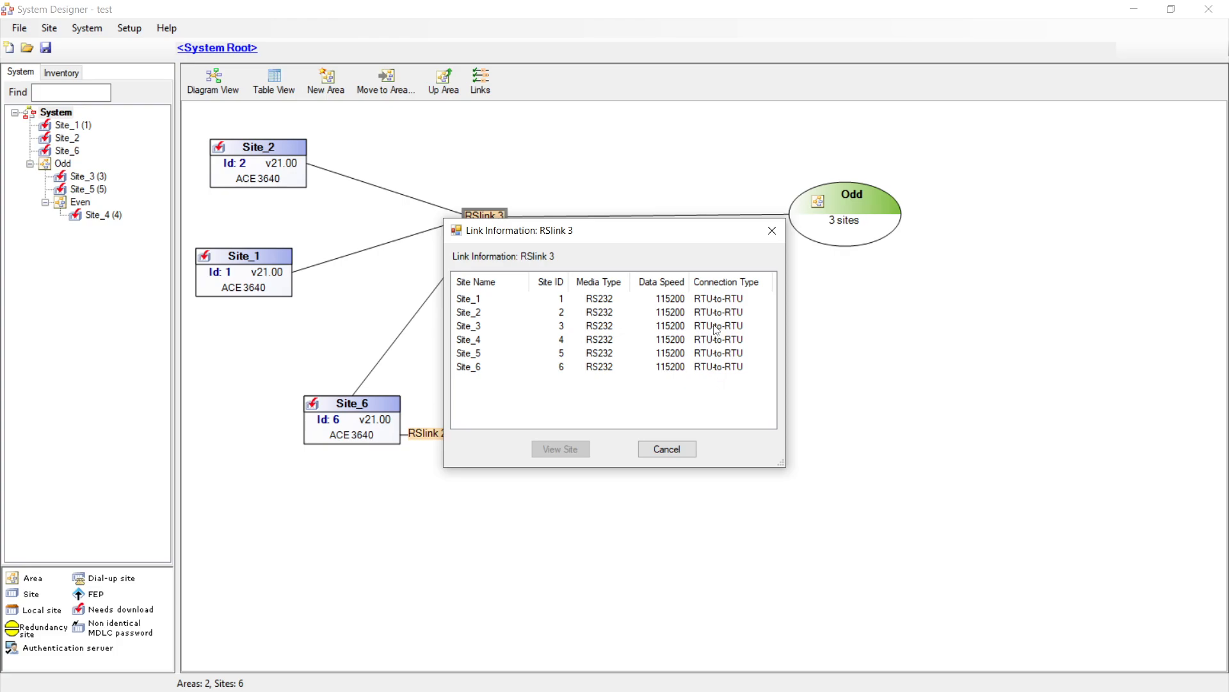
{"action": "left_click", "coordinate": [666, 449]}
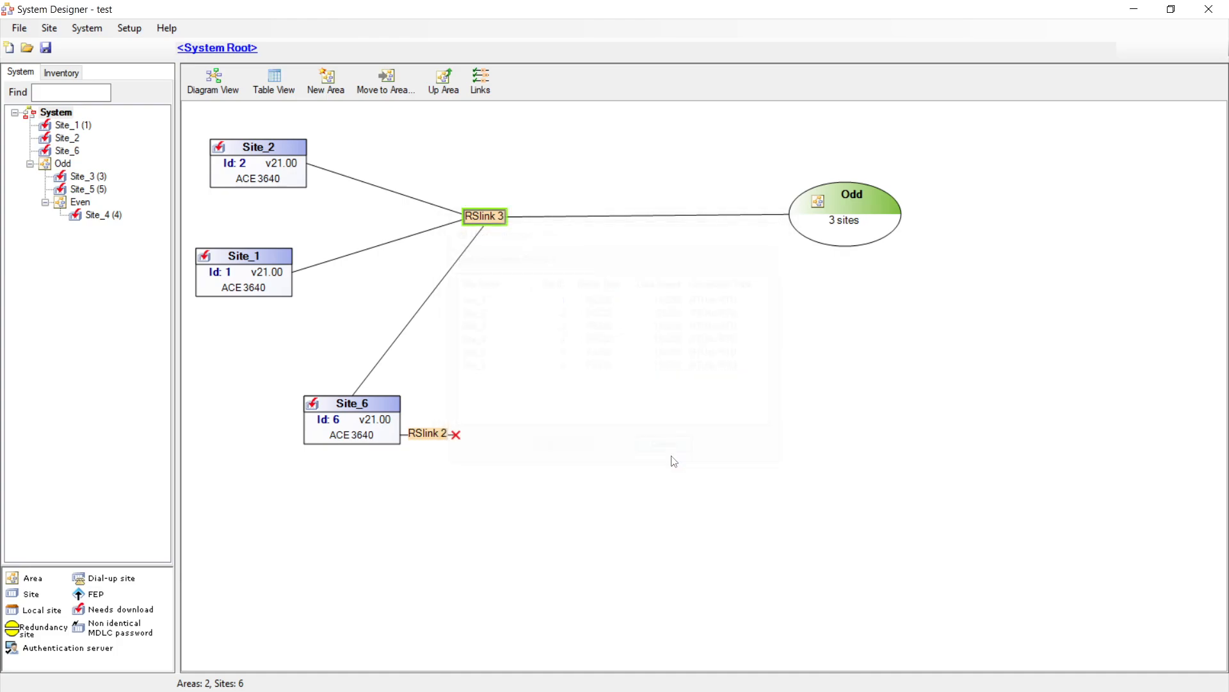
{"action": "right_click", "coordinate": [427, 435]}
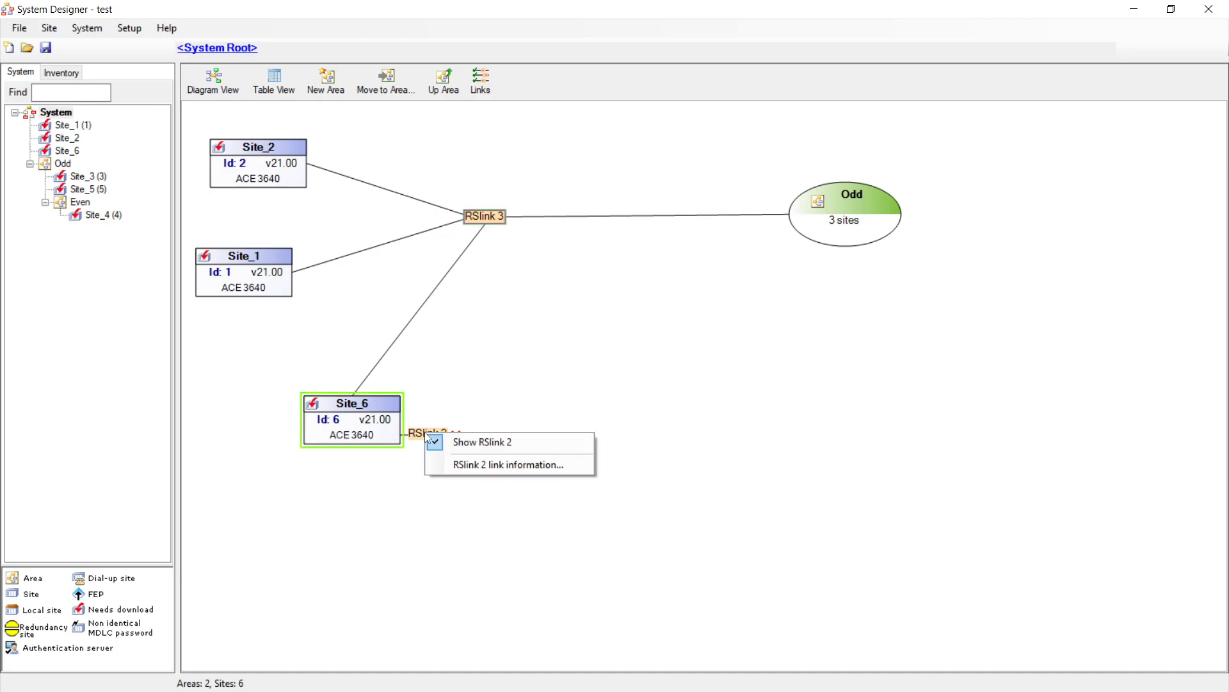
{"action": "left_click", "coordinate": [472, 465]}
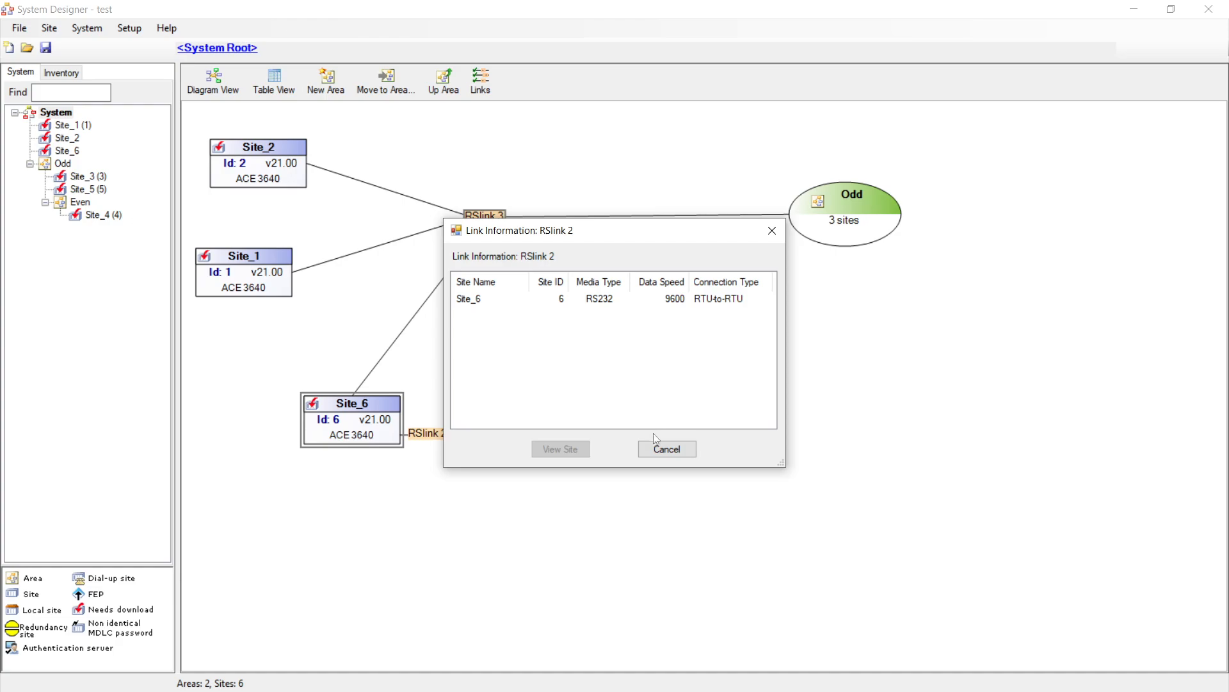
{"action": "left_click", "coordinate": [671, 452]}
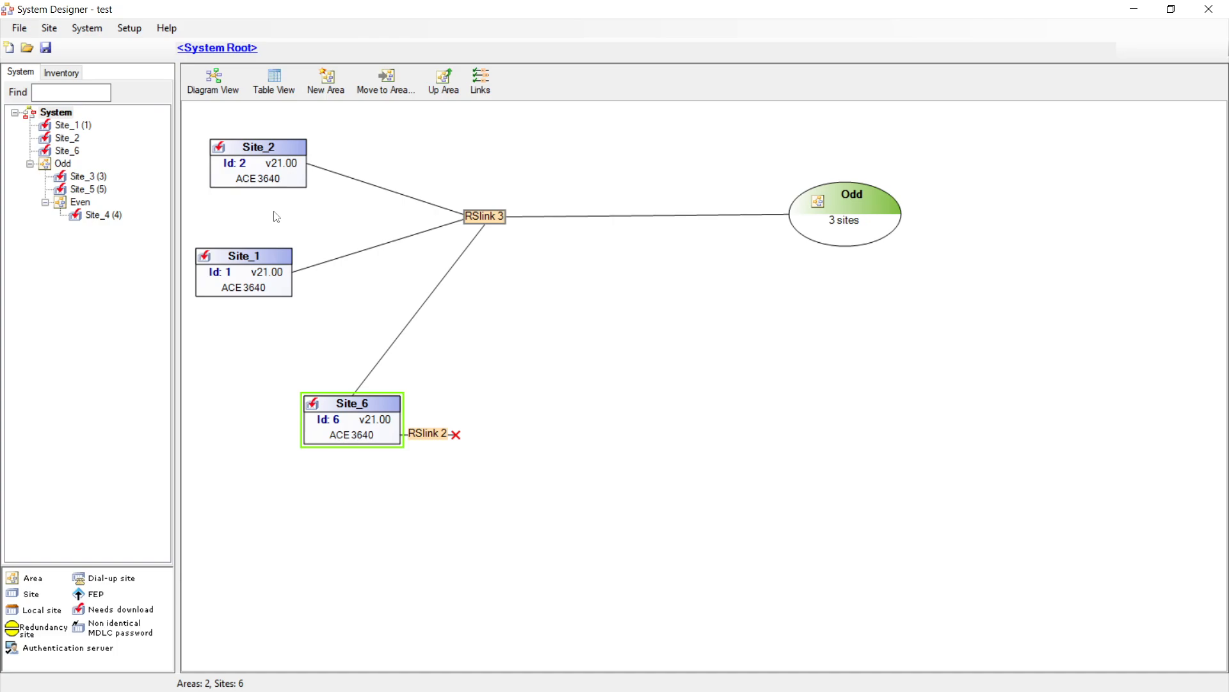
Step: Move the Odd area closer to RSlink 3 and open the Field View of the local RTU
{"action": "left_click_drag", "start_coordinate": [856, 220], "coordinate": [688, 170]}
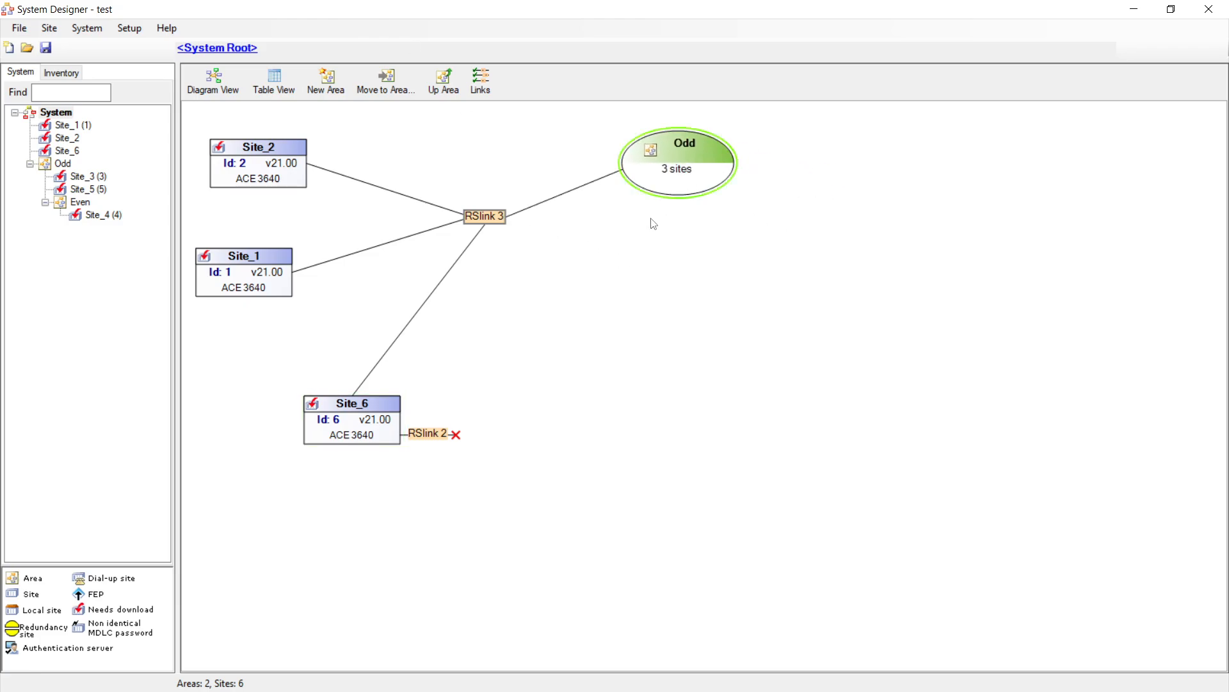
{"action": "right_click", "coordinate": [603, 272]}
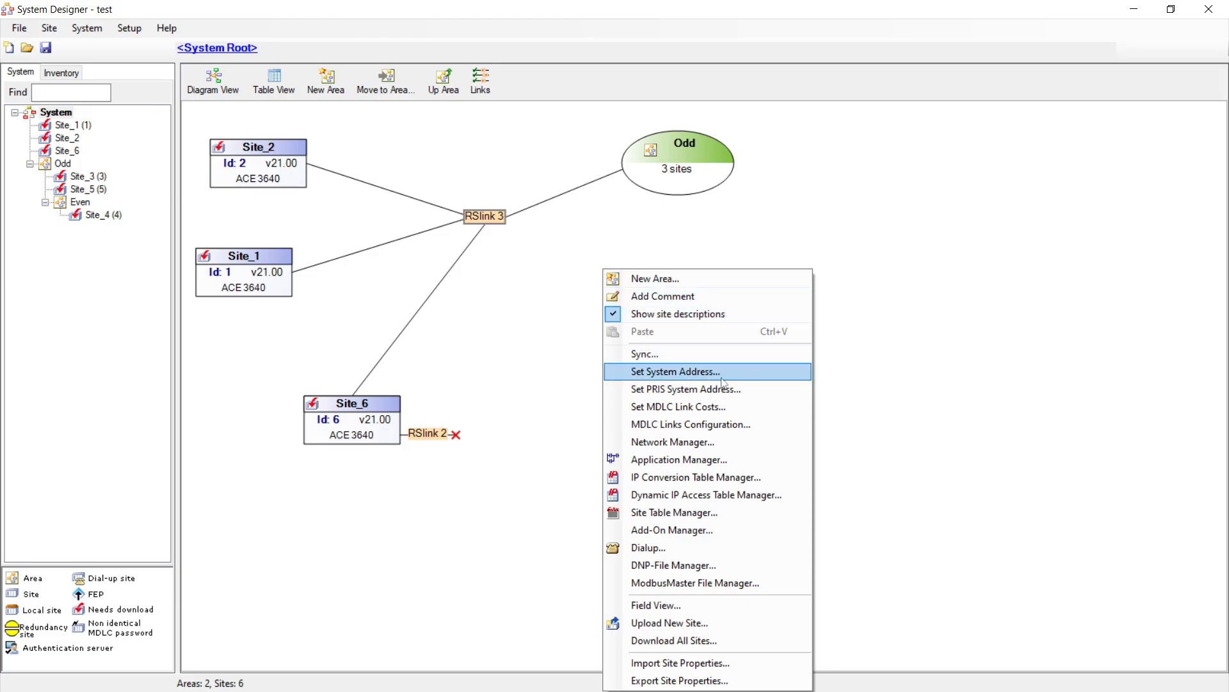
{"action": "left_click", "coordinate": [680, 606]}
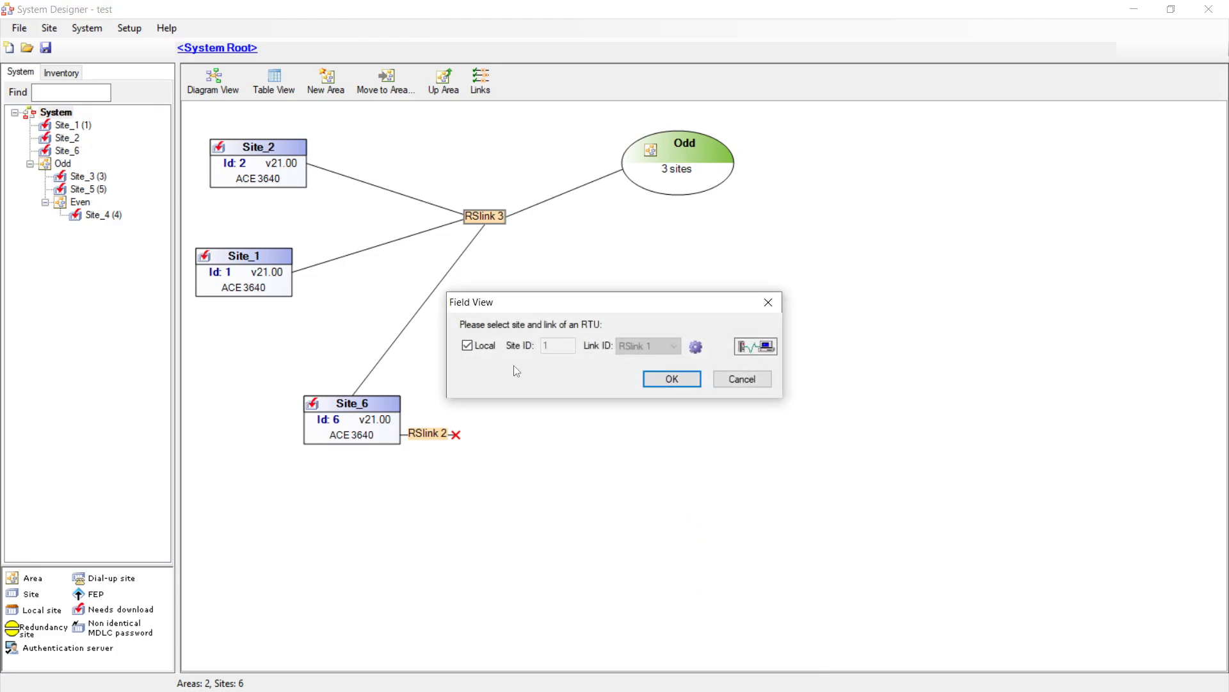
{"action": "left_click", "coordinate": [675, 386]}
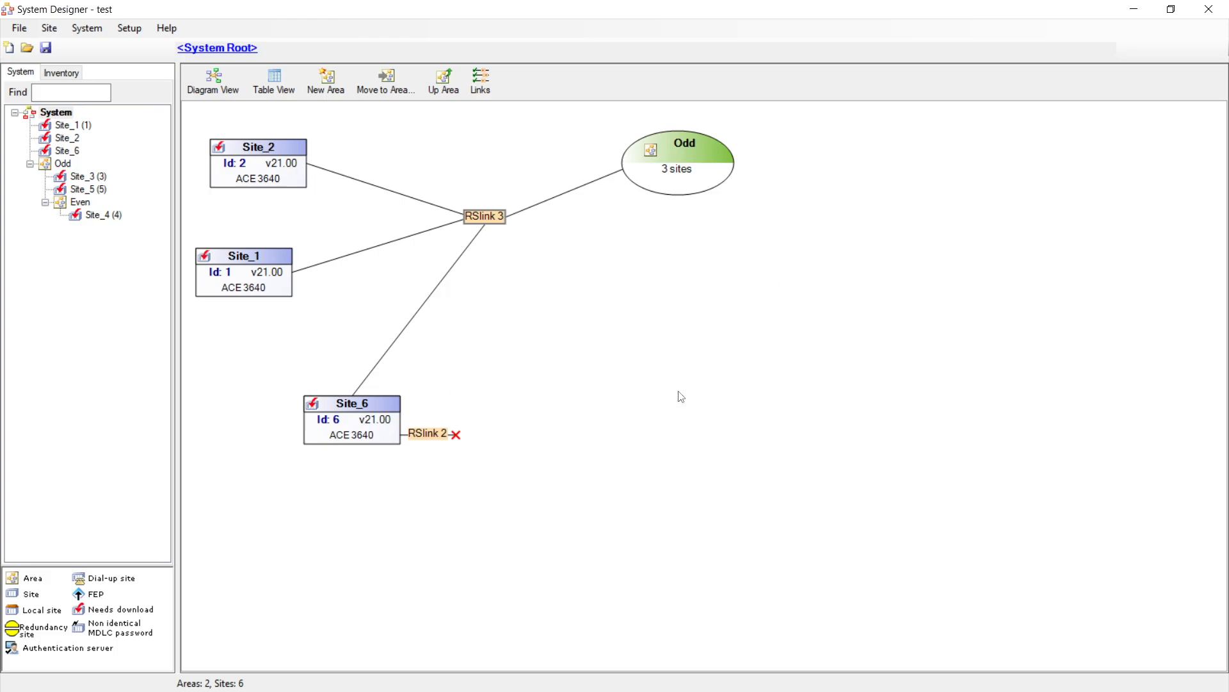
{"action": "left_click_drag", "start_coordinate": [585, 190], "coordinate": [734, 228]}
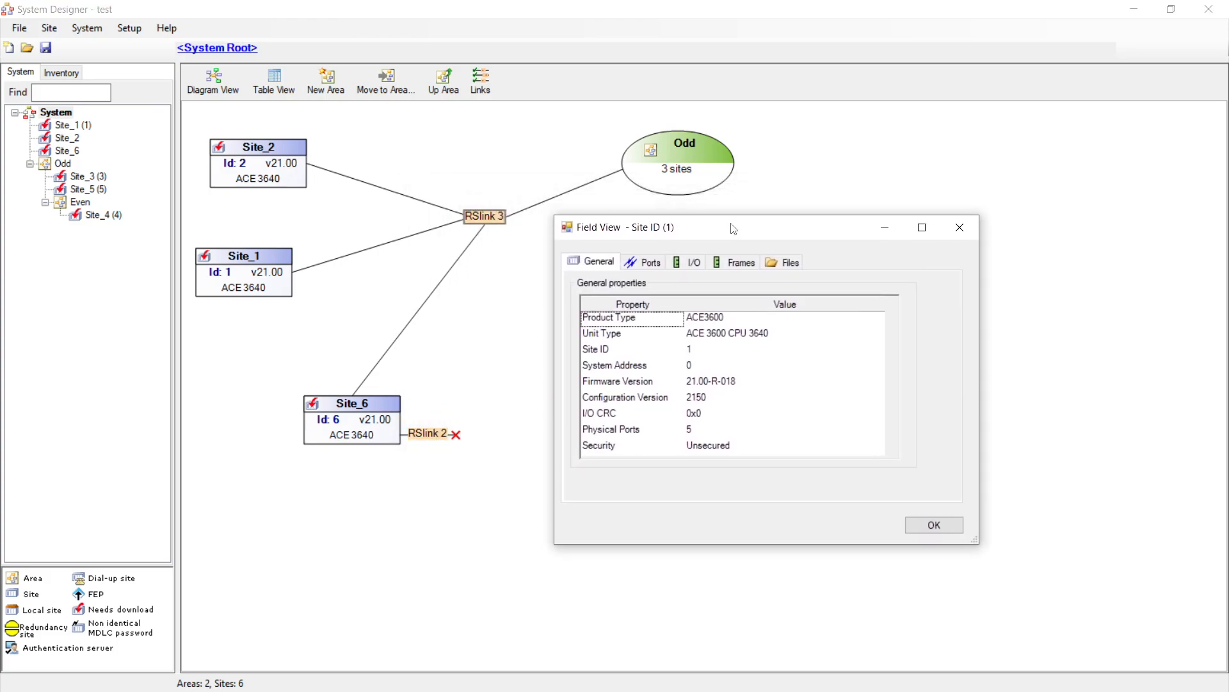
Step: Examine the RTU's port, I/O, frame and file properties in the Field View
{"action": "left_click", "coordinate": [650, 264]}
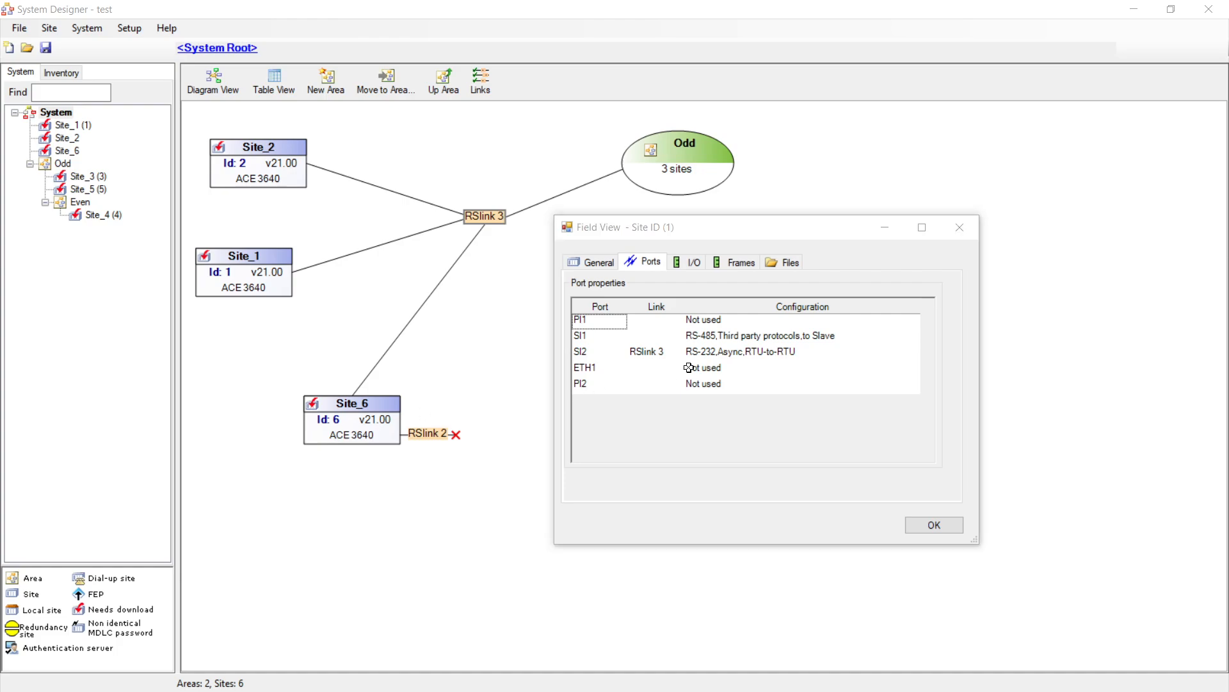
{"action": "left_click", "coordinate": [690, 264]}
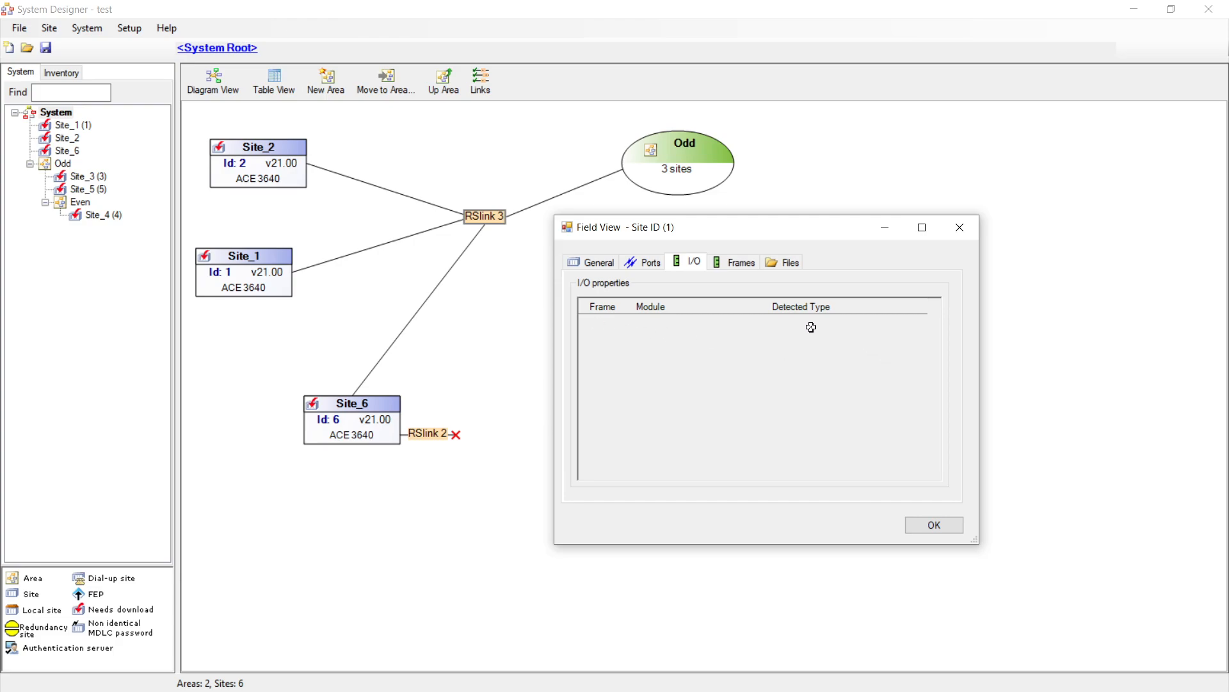
{"action": "left_click", "coordinate": [731, 265]}
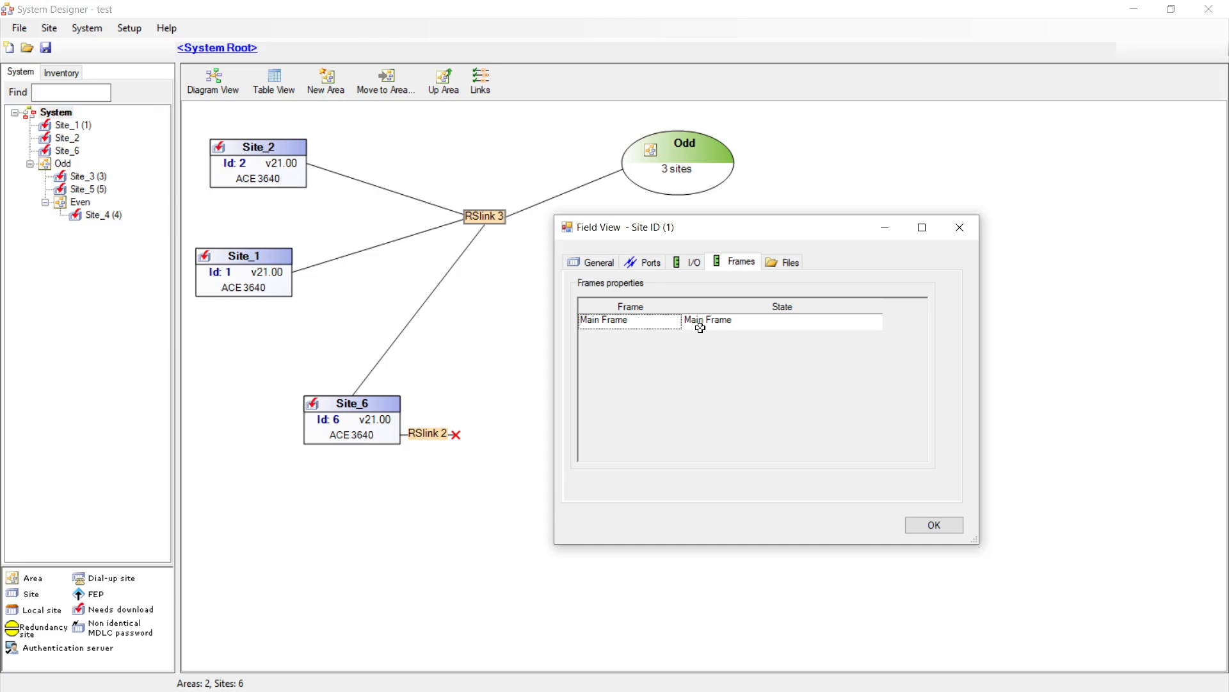
{"action": "left_click", "coordinate": [783, 263]}
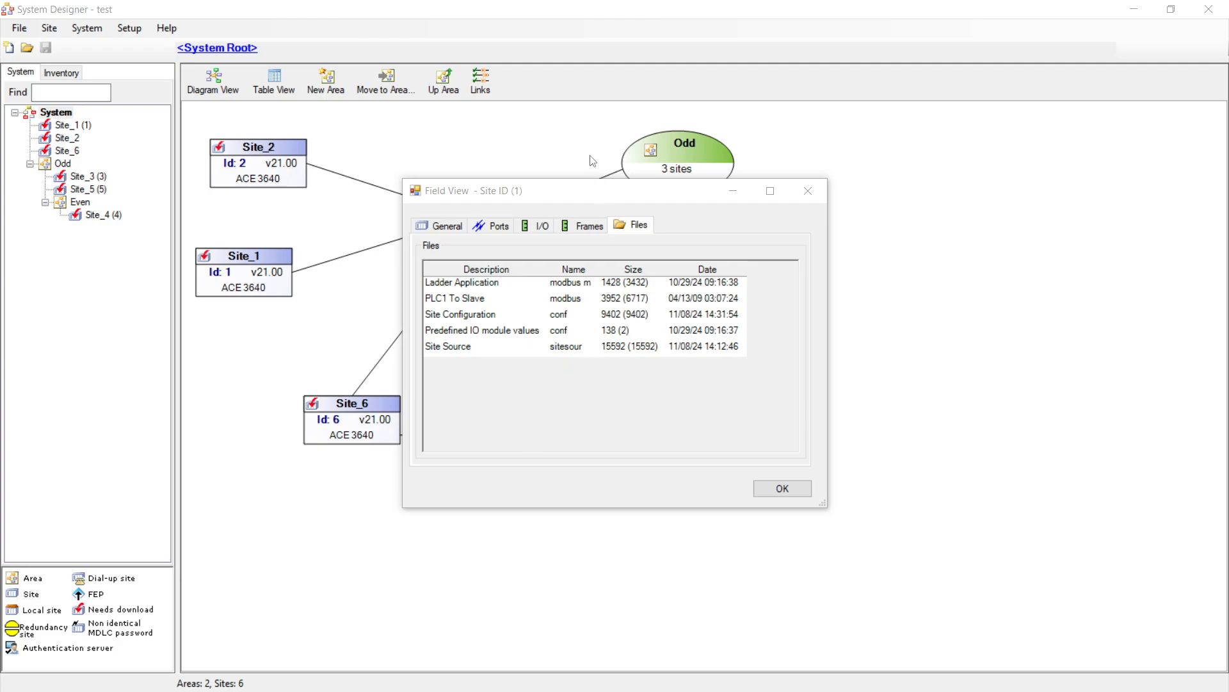
{"action": "left_click_drag", "start_coordinate": [574, 191], "coordinate": [523, 177]}
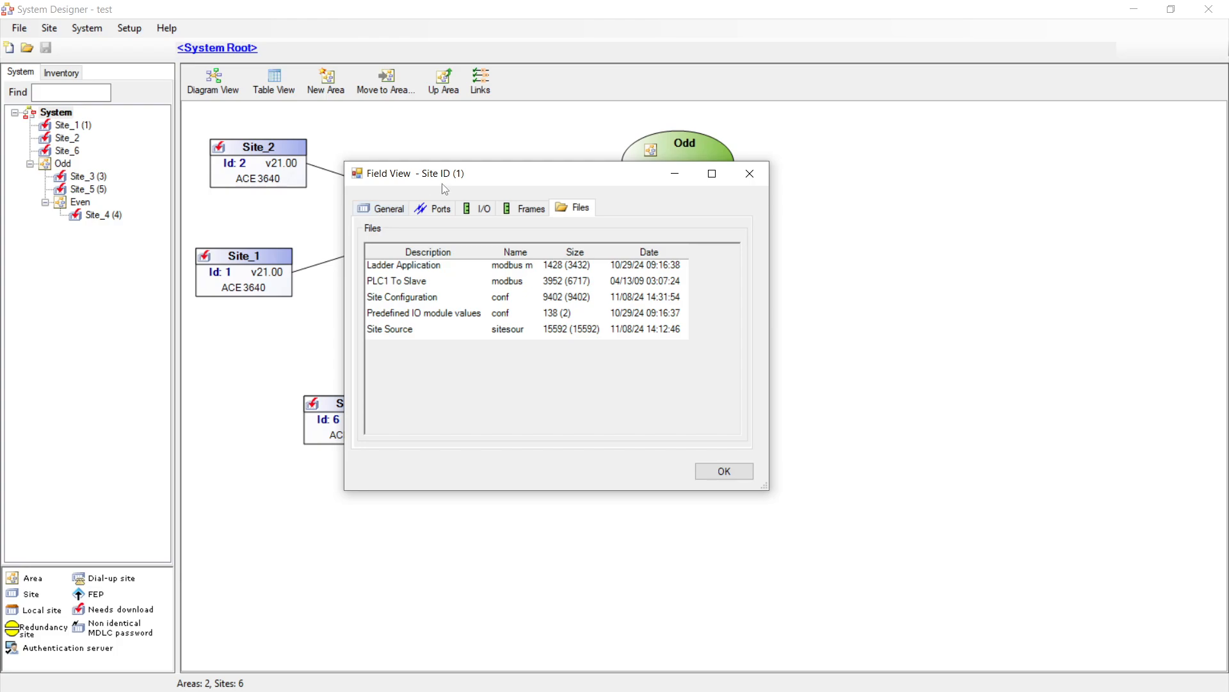
Step: Go through the RTU's general, port, I/O, frame and file details in the Field View again, and close it
{"action": "left_click", "coordinate": [383, 216]}
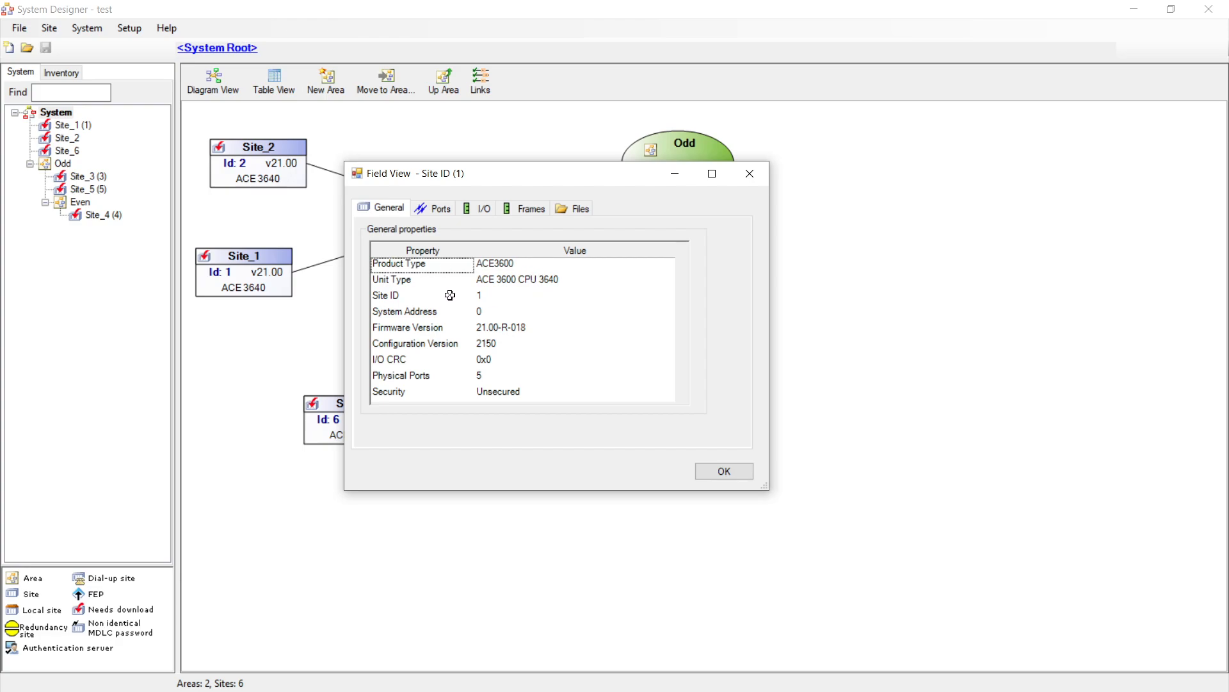
{"action": "left_click", "coordinate": [440, 214]}
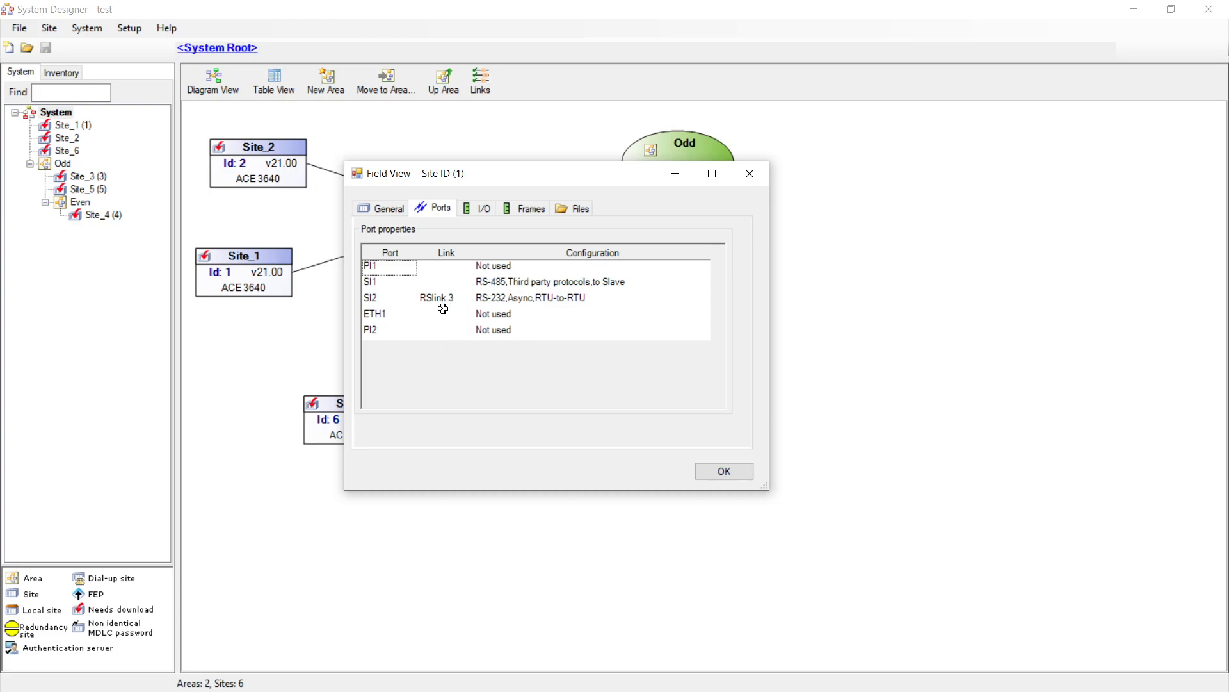
{"action": "left_click", "coordinate": [476, 212]}
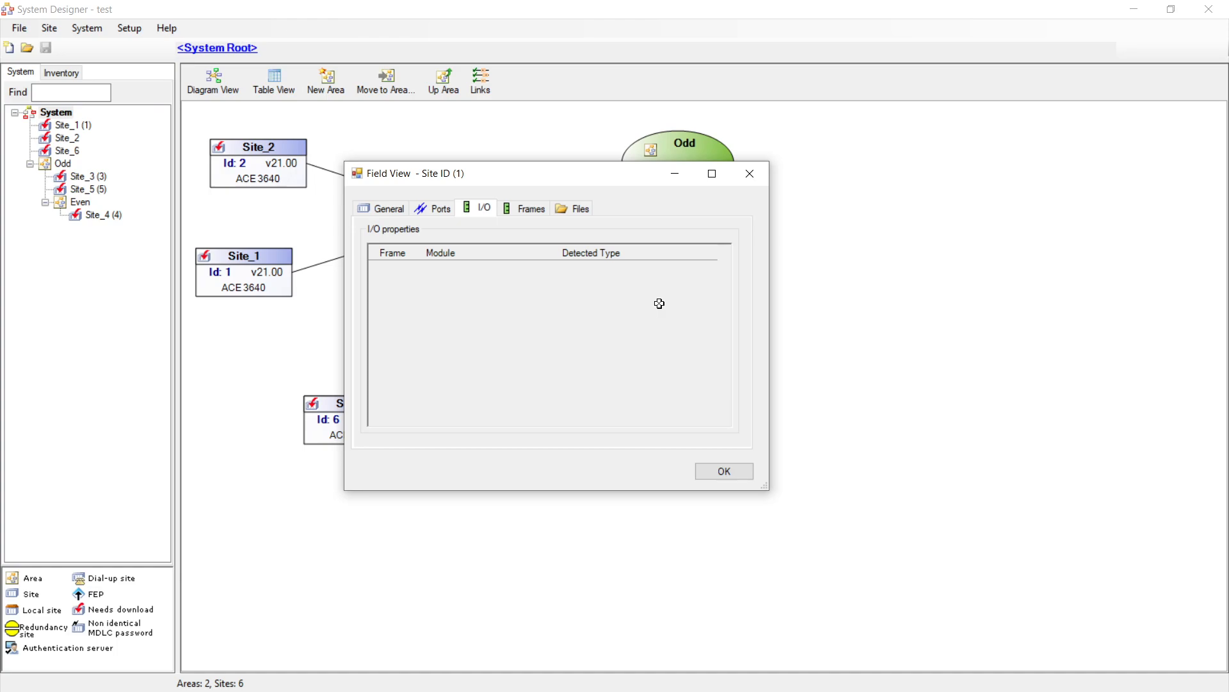
{"action": "left_click", "coordinate": [536, 215]}
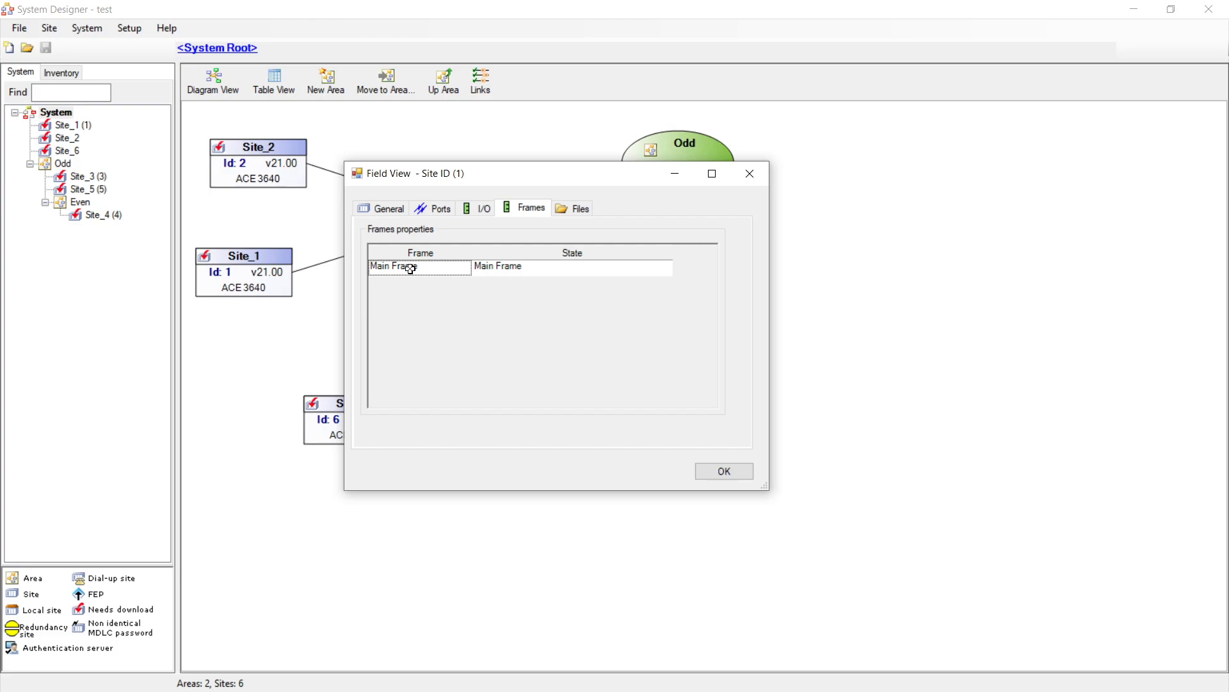
{"action": "left_click", "coordinate": [579, 213]}
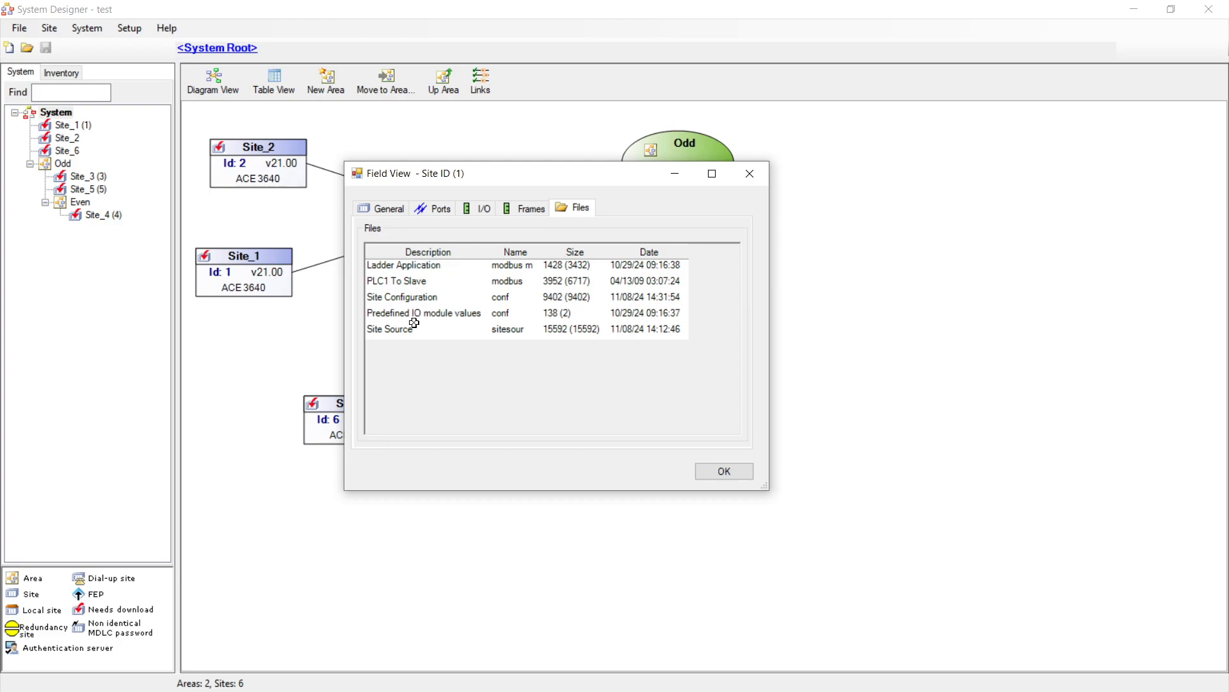
{"action": "left_click", "coordinate": [478, 214]}
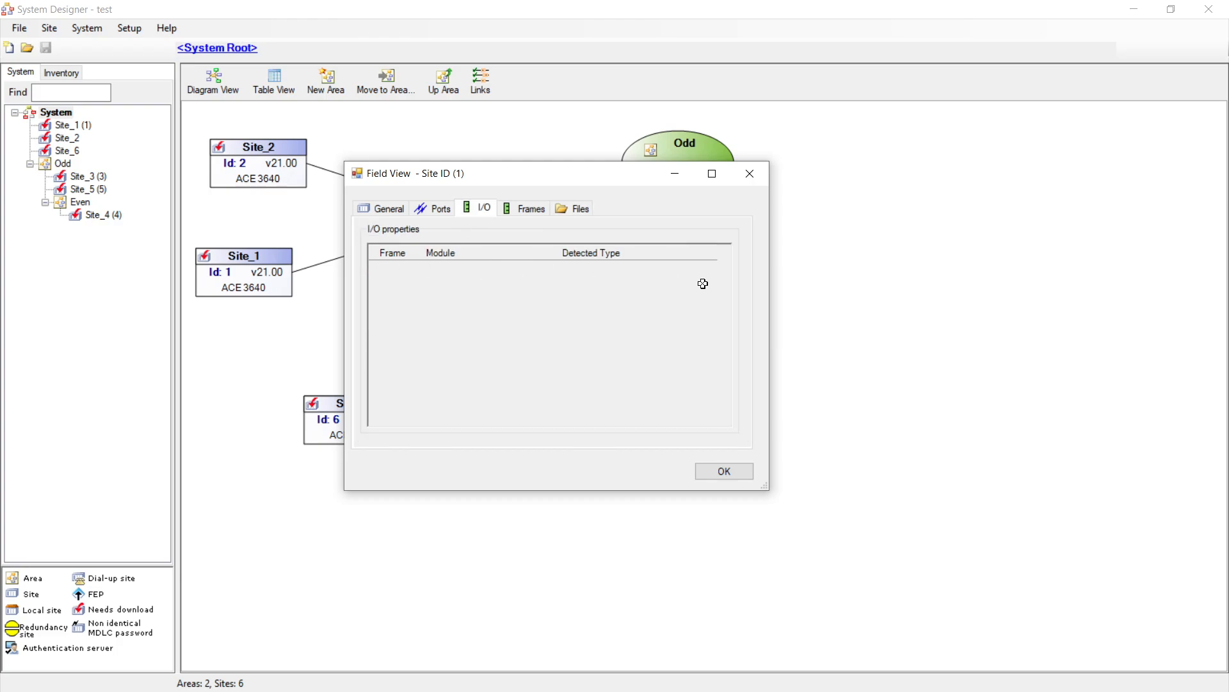
{"action": "left_click", "coordinate": [576, 208]}
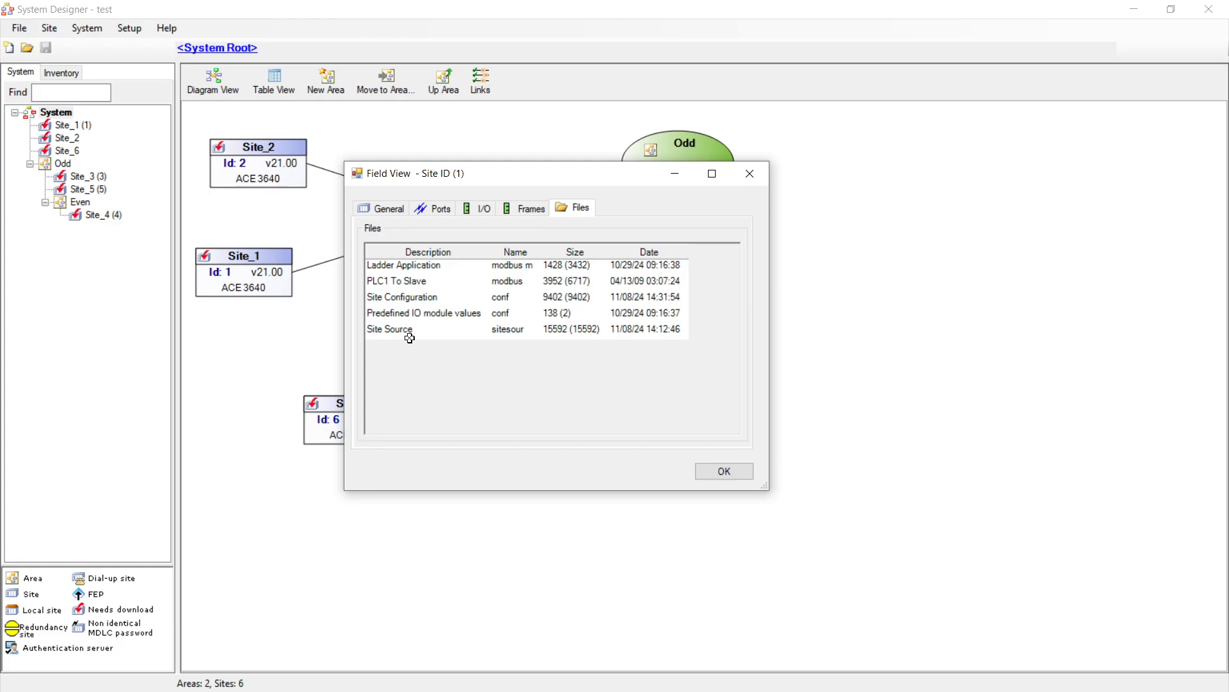
{"action": "left_click", "coordinate": [724, 473]}
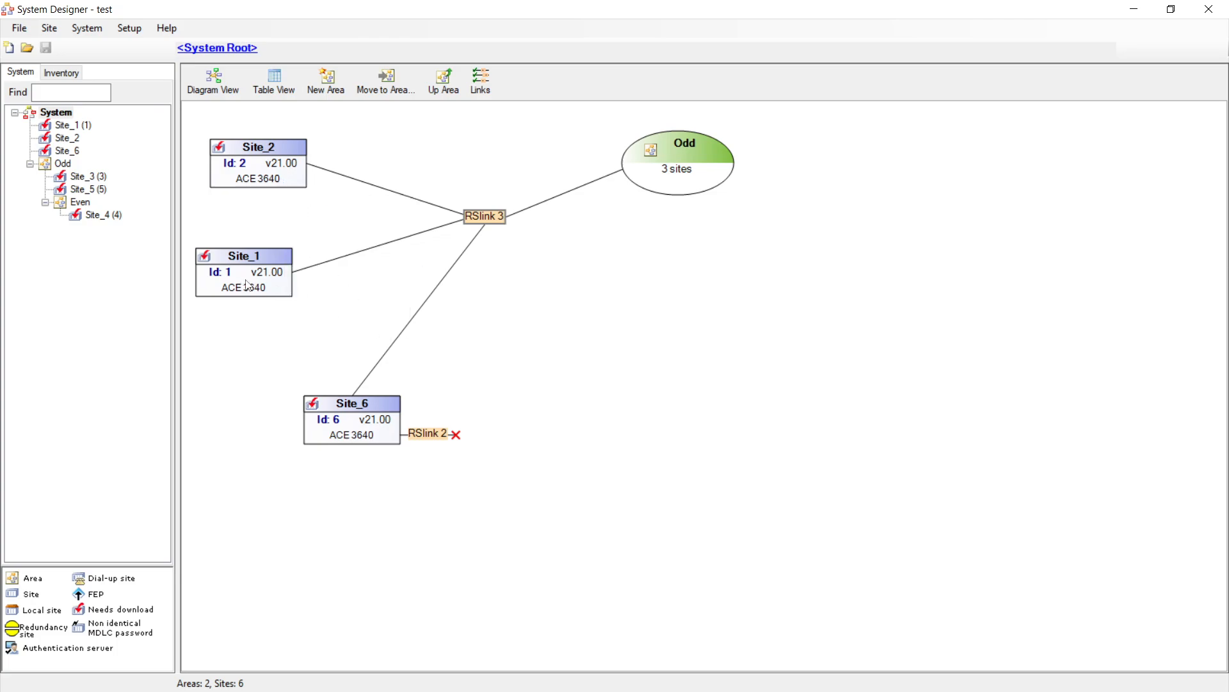
Step: Open Site_1's configuration view and choose ACE CPU 3640 as its site type
{"action": "mouse_move", "coordinate": [262, 290]}
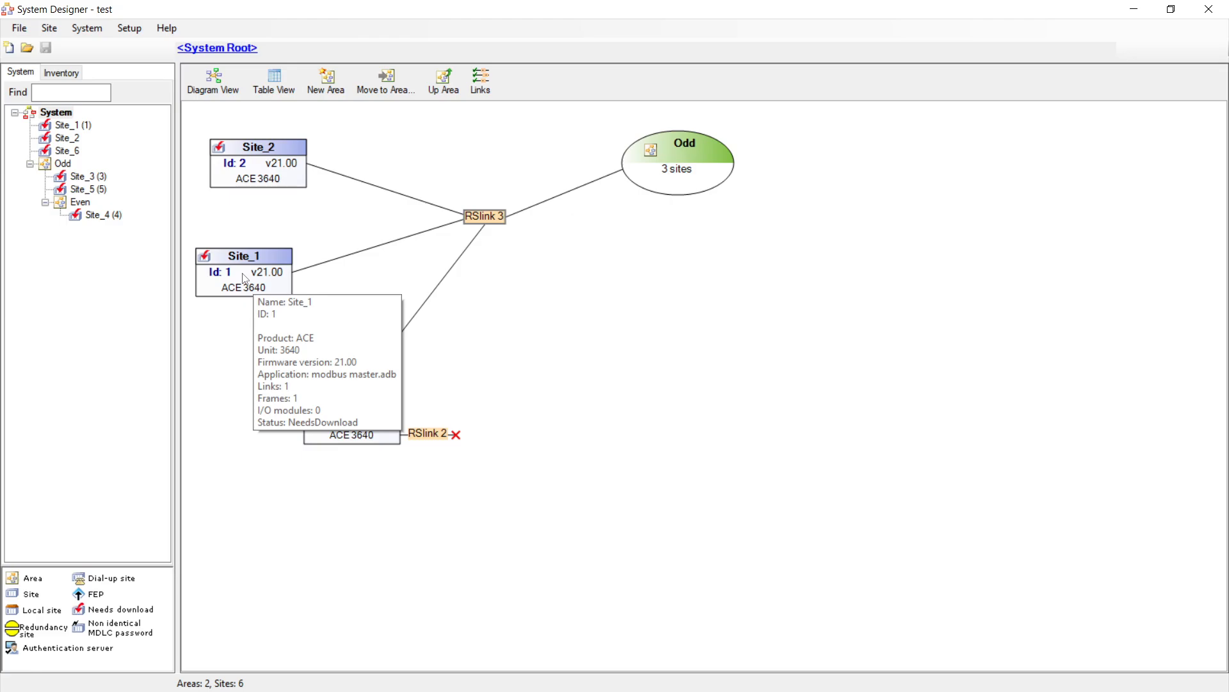
{"action": "right_click", "coordinate": [245, 279]}
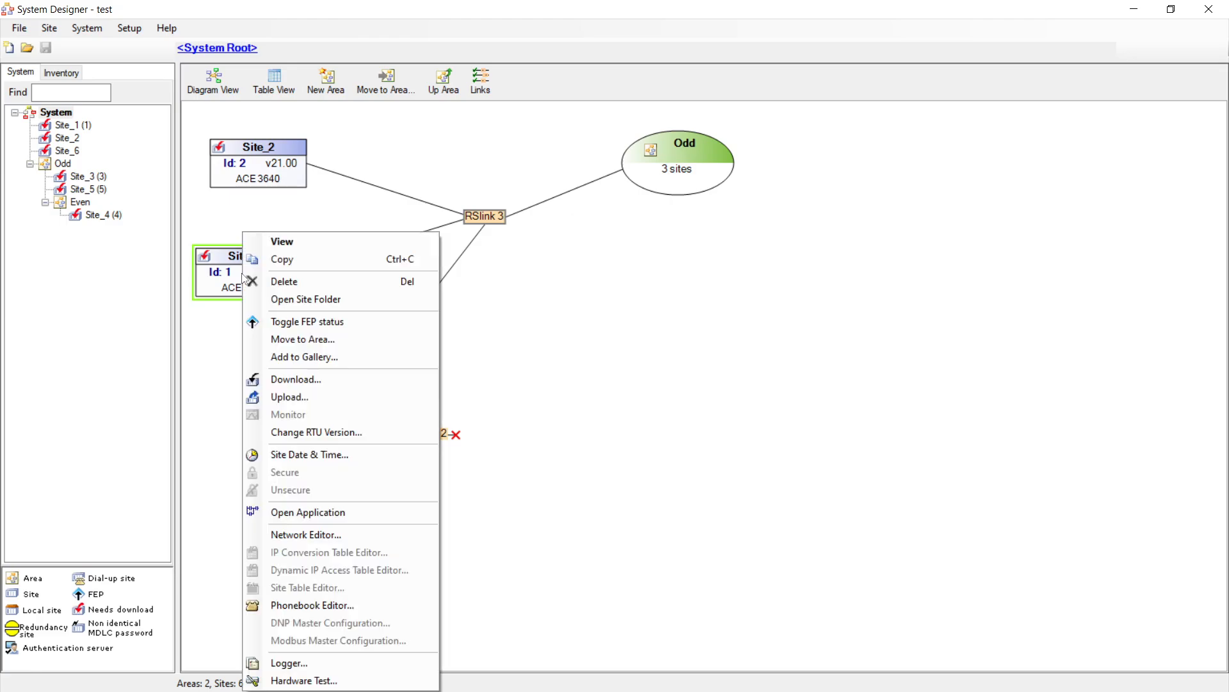
{"action": "left_click", "coordinate": [293, 242]}
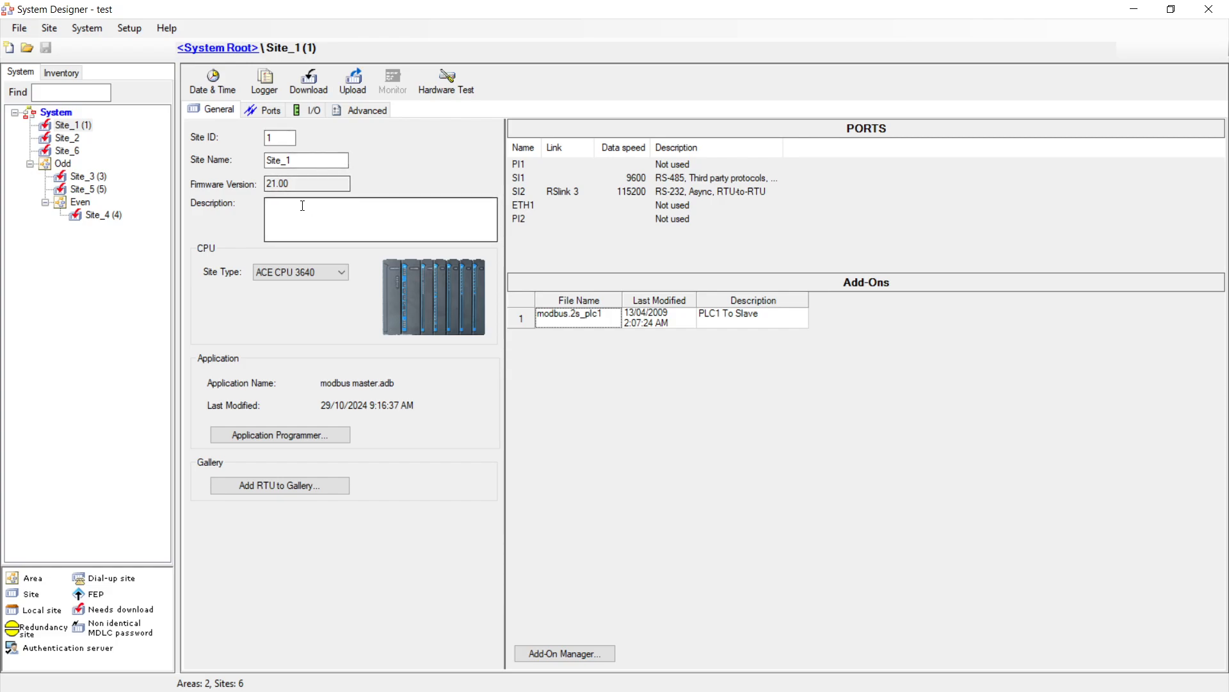
{"action": "left_click", "coordinate": [310, 156]}
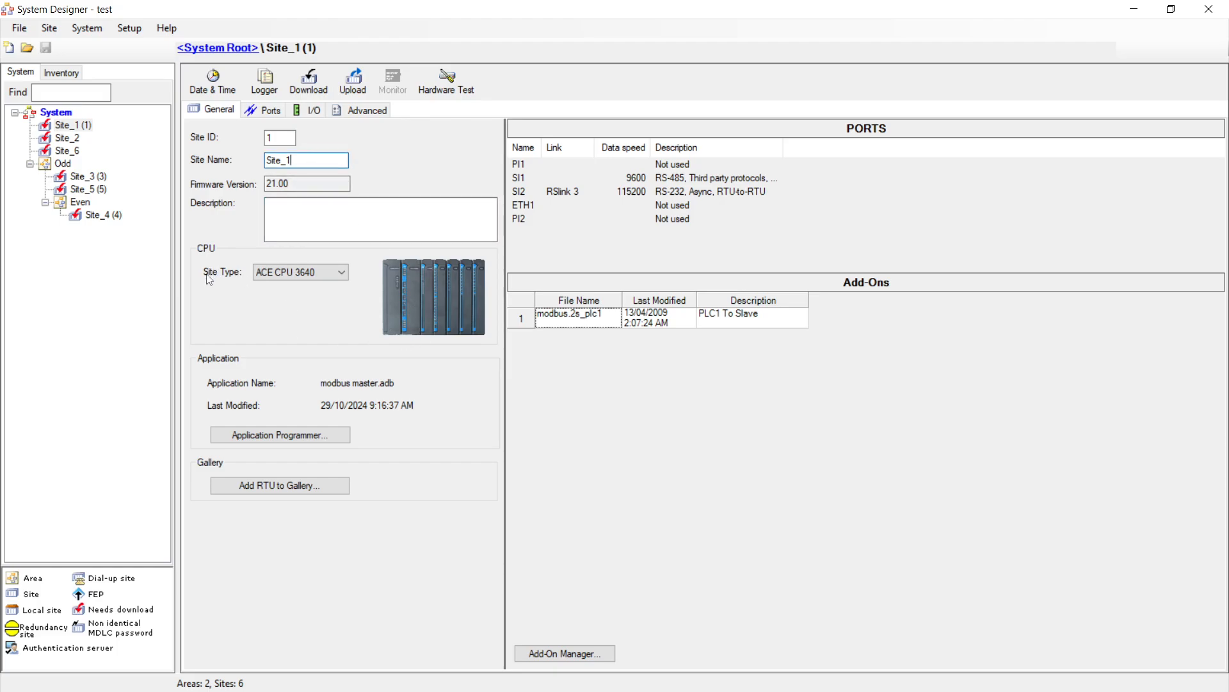
{"action": "left_click", "coordinate": [344, 274]}
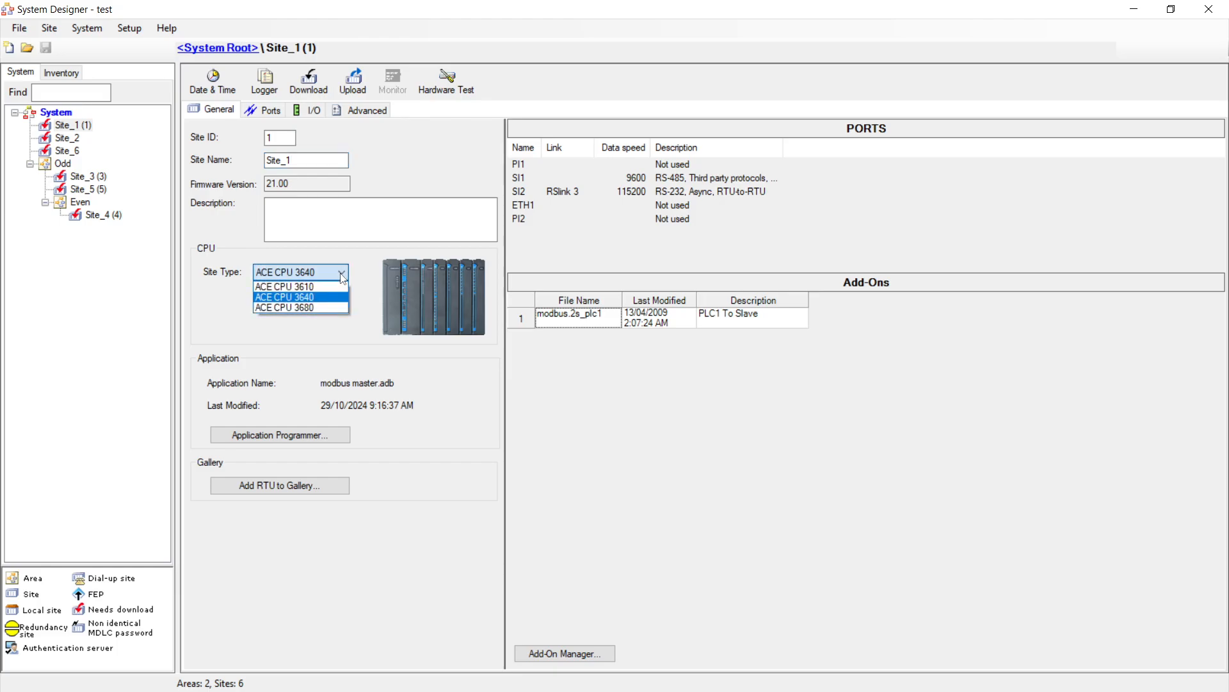
{"action": "left_click", "coordinate": [318, 297]}
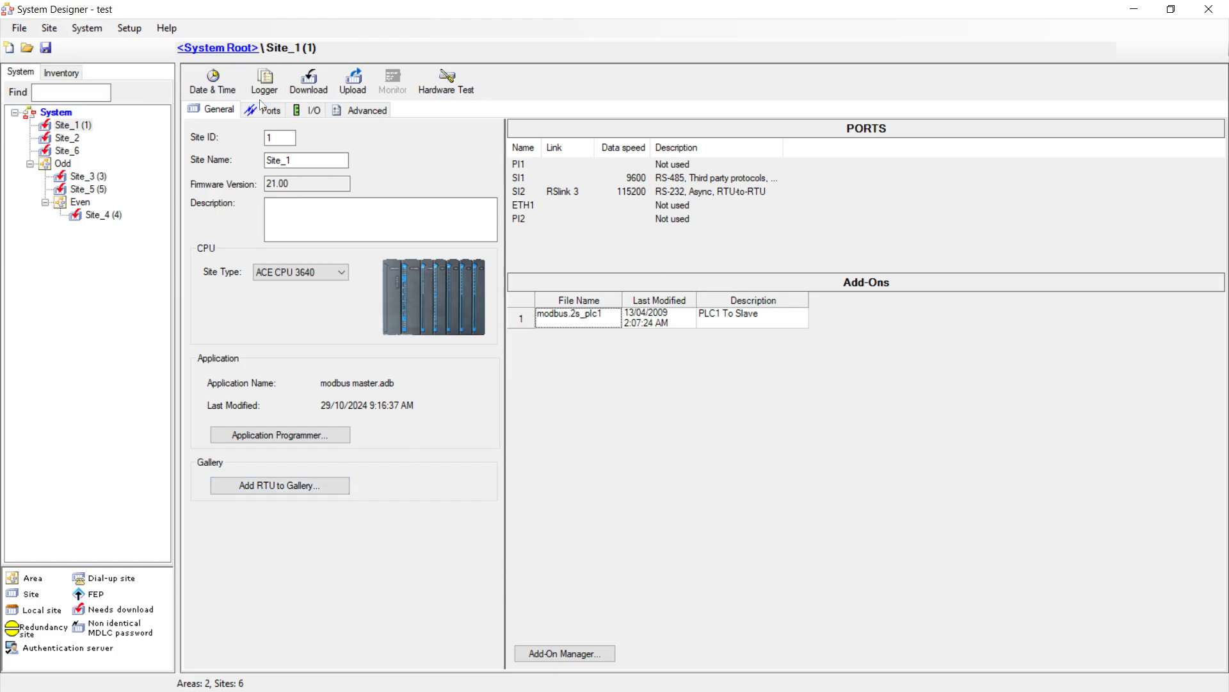
Step: Open Site_1's port configuration and examine port SI2's advanced physical and link layer parameters
{"action": "left_click", "coordinate": [274, 112]}
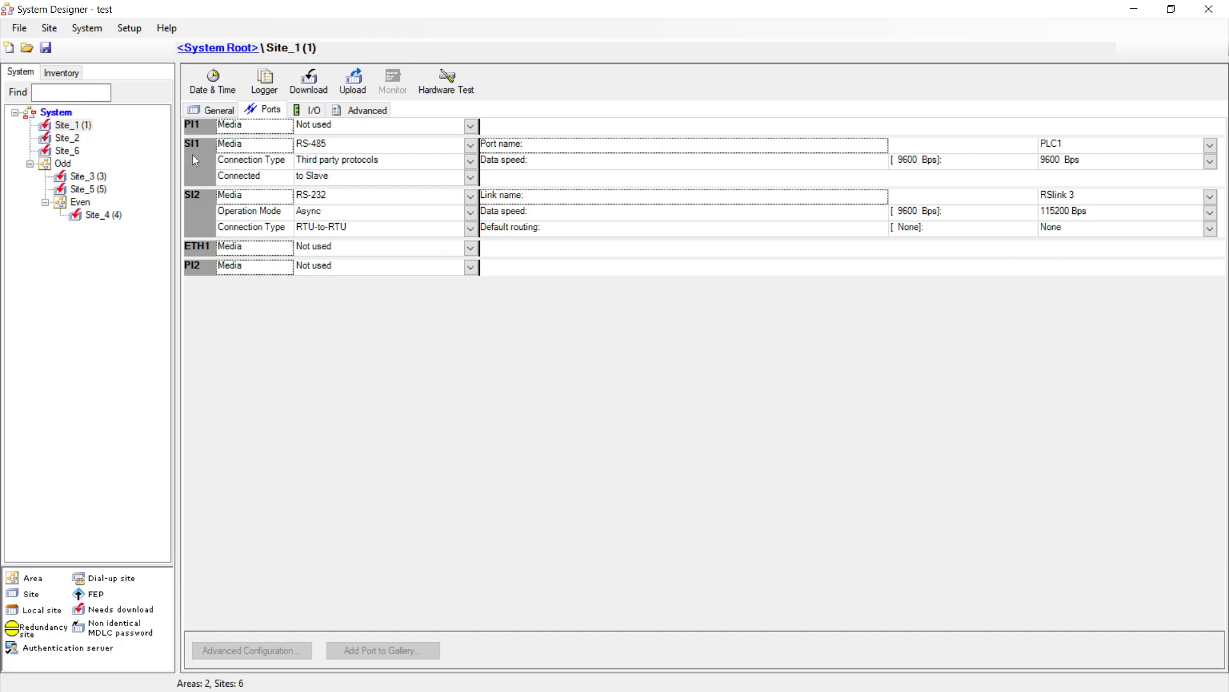
{"action": "left_click", "coordinate": [198, 214]}
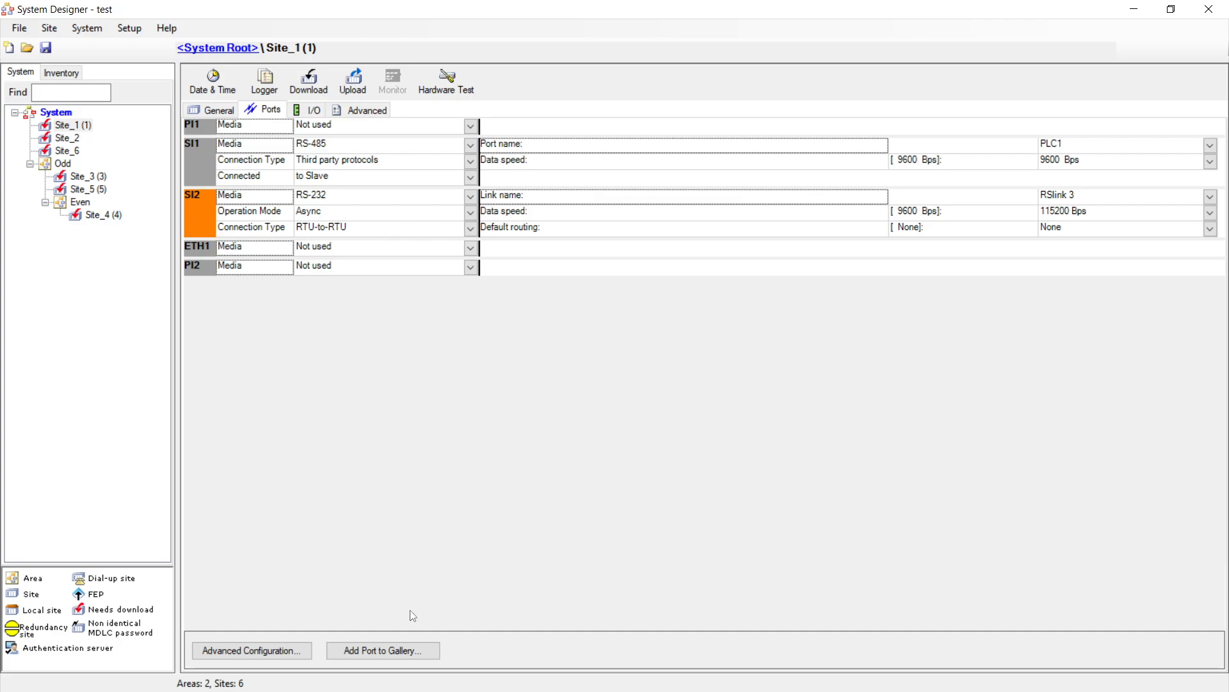
{"action": "left_click", "coordinate": [278, 648]}
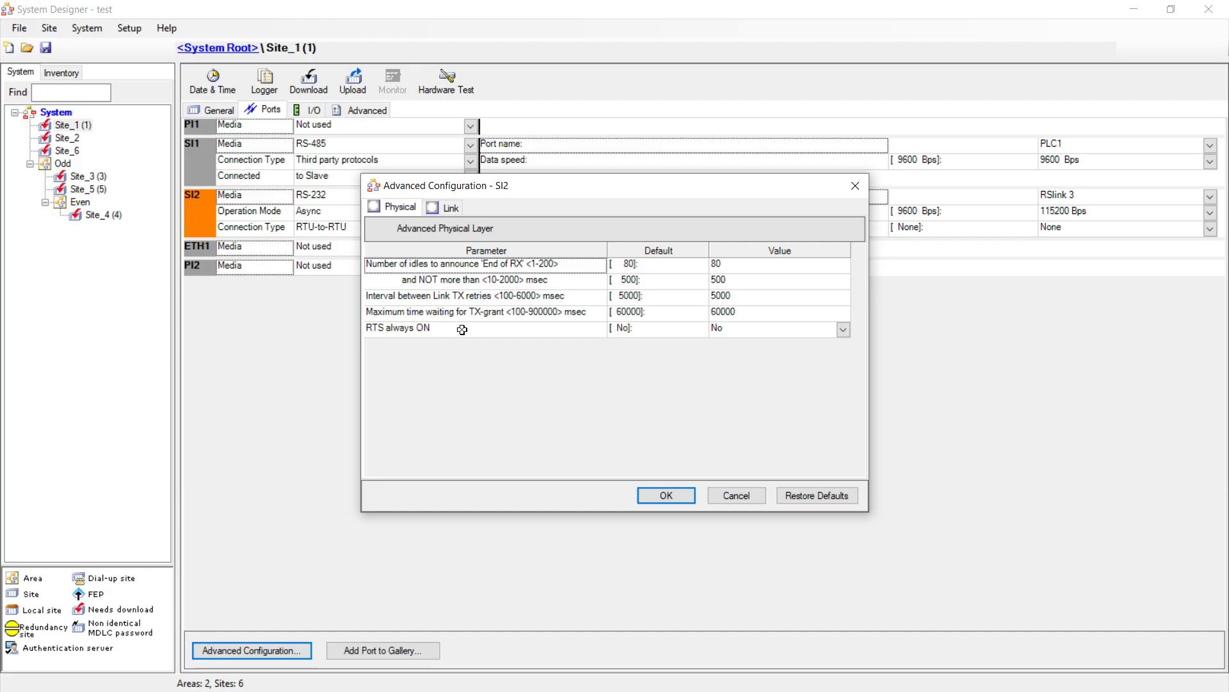
{"action": "left_click", "coordinate": [458, 209]}
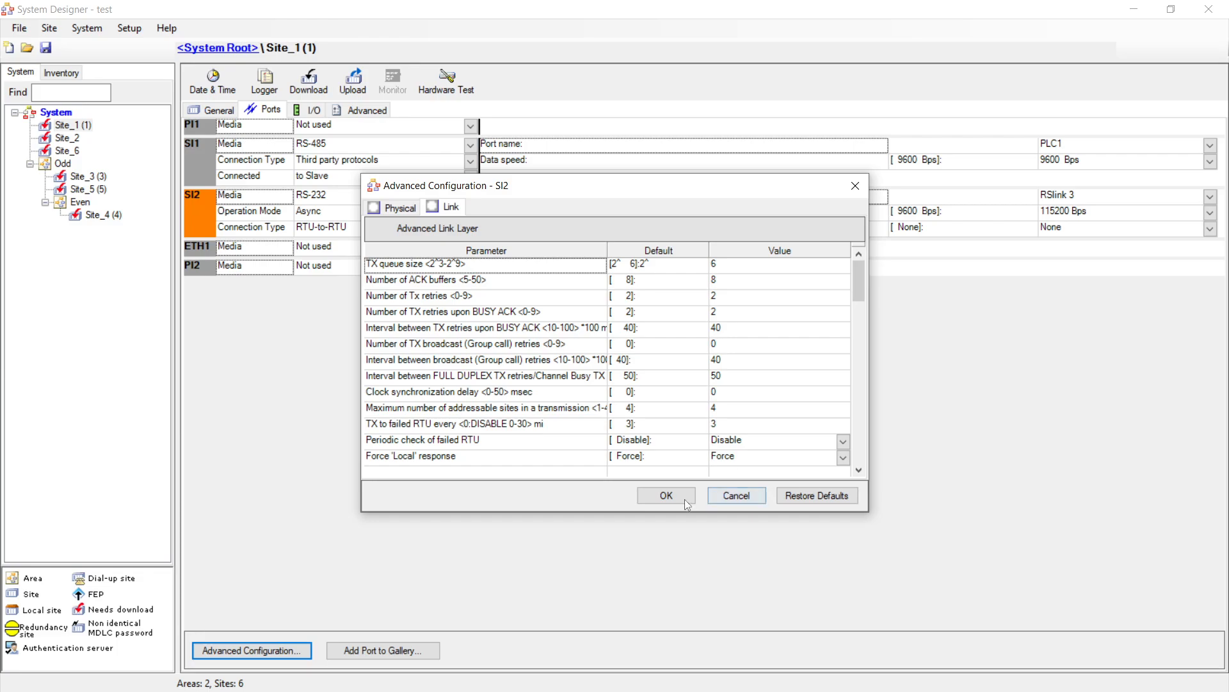
{"action": "left_click", "coordinate": [667, 496]}
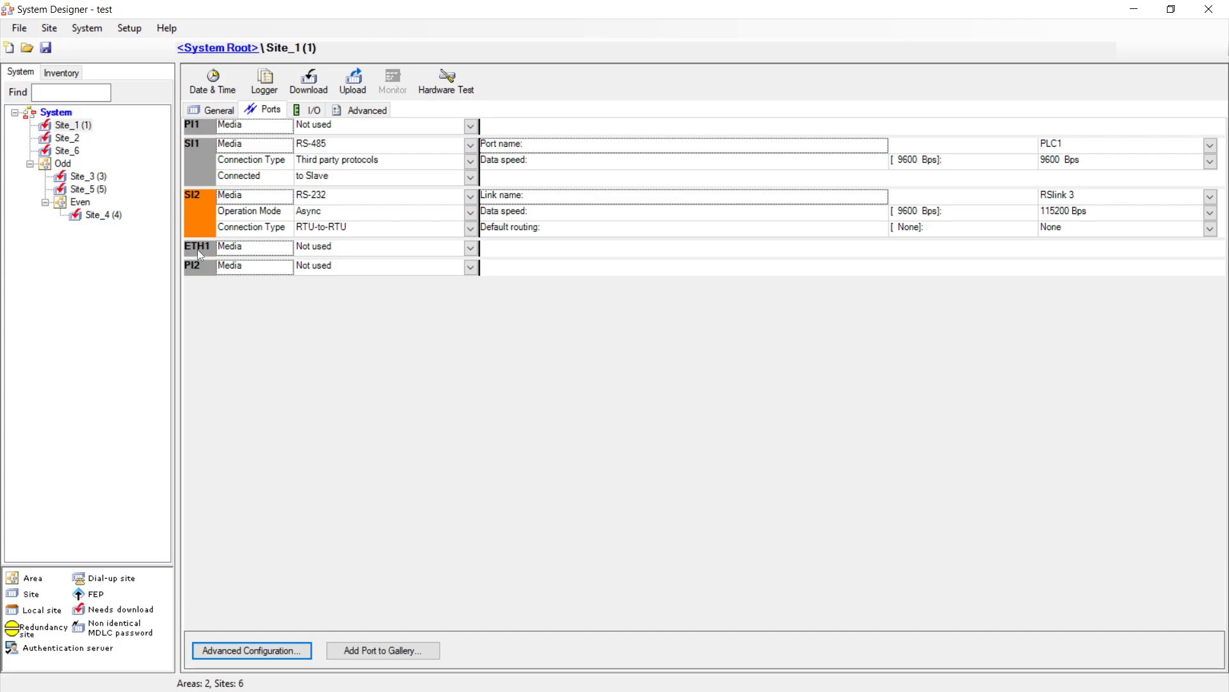
Step: Set port ETH1's media to 10/100 BT and its address mode to Static LAN
{"action": "left_click", "coordinate": [472, 248]}
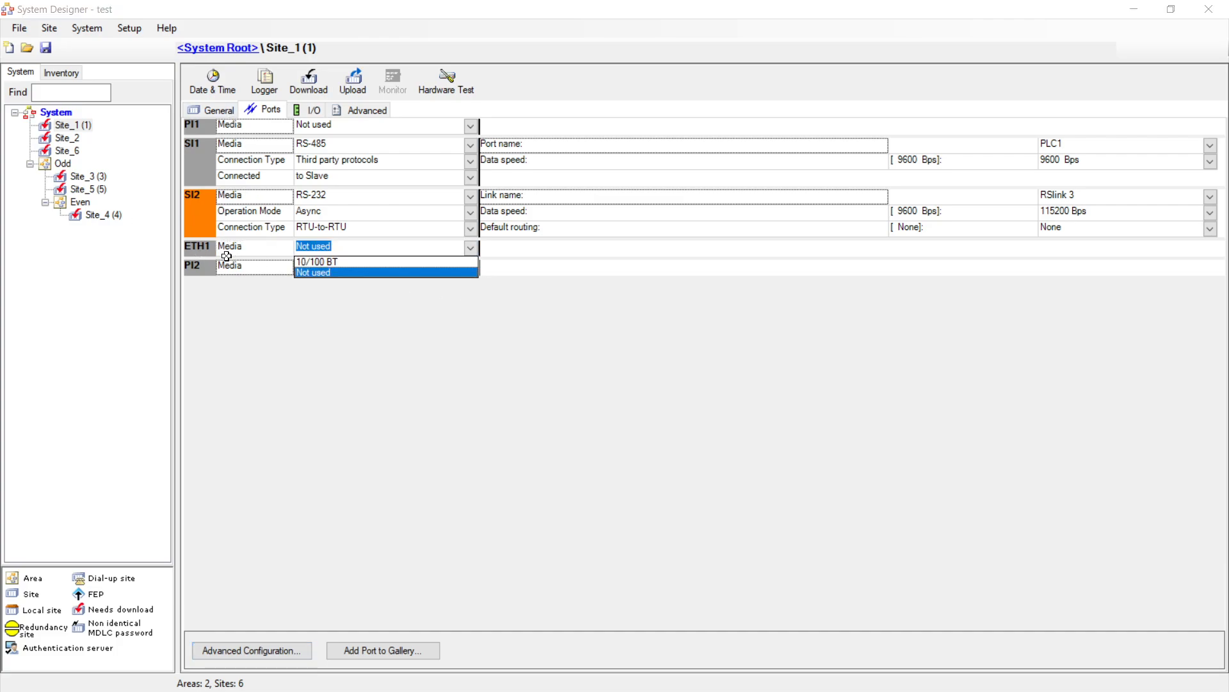
{"action": "left_click", "coordinate": [321, 265]}
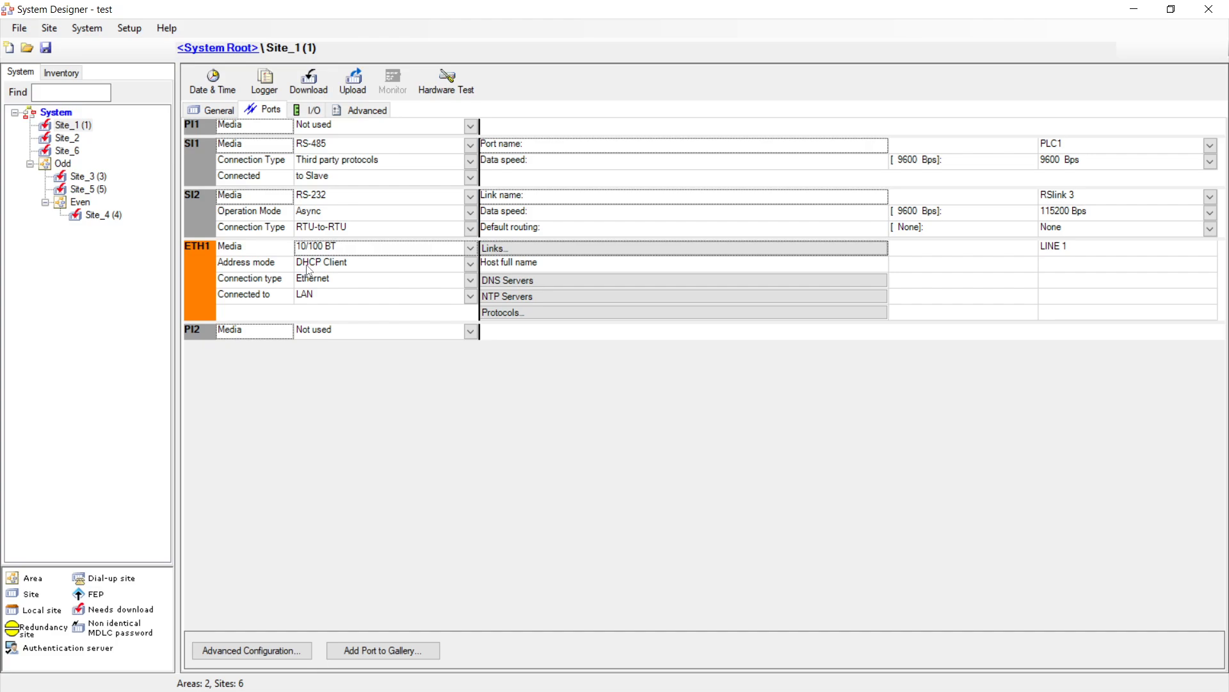
{"action": "left_click", "coordinate": [470, 265]}
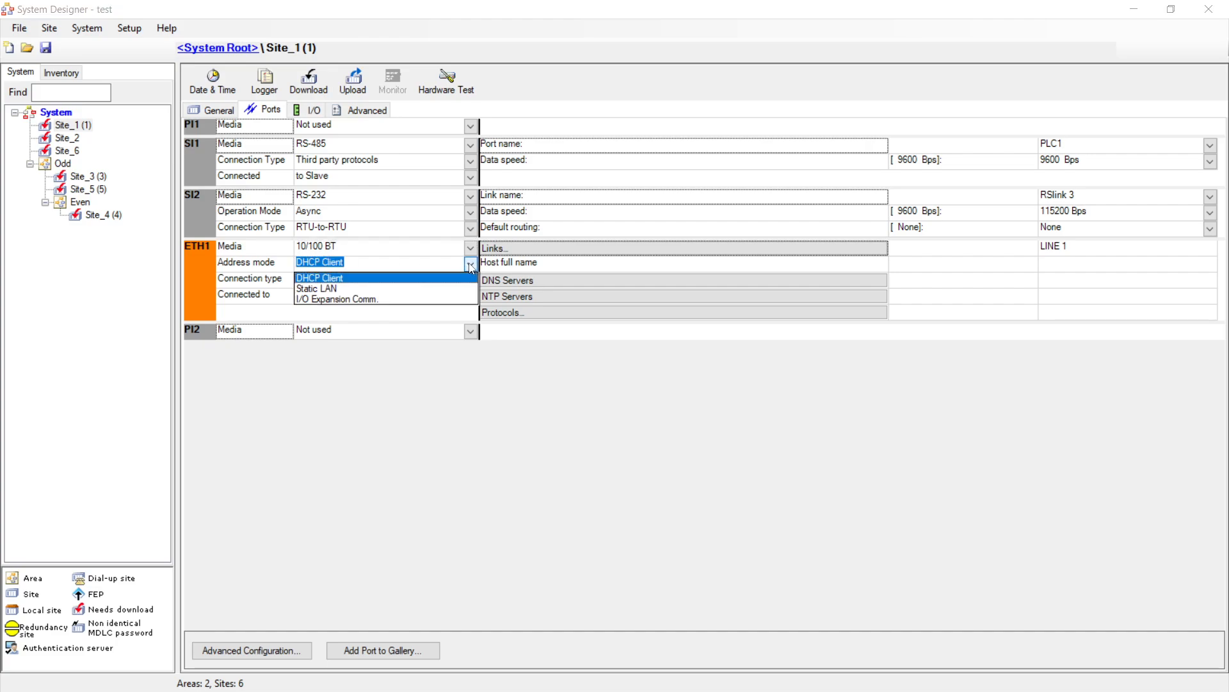
{"action": "left_click", "coordinate": [333, 289]}
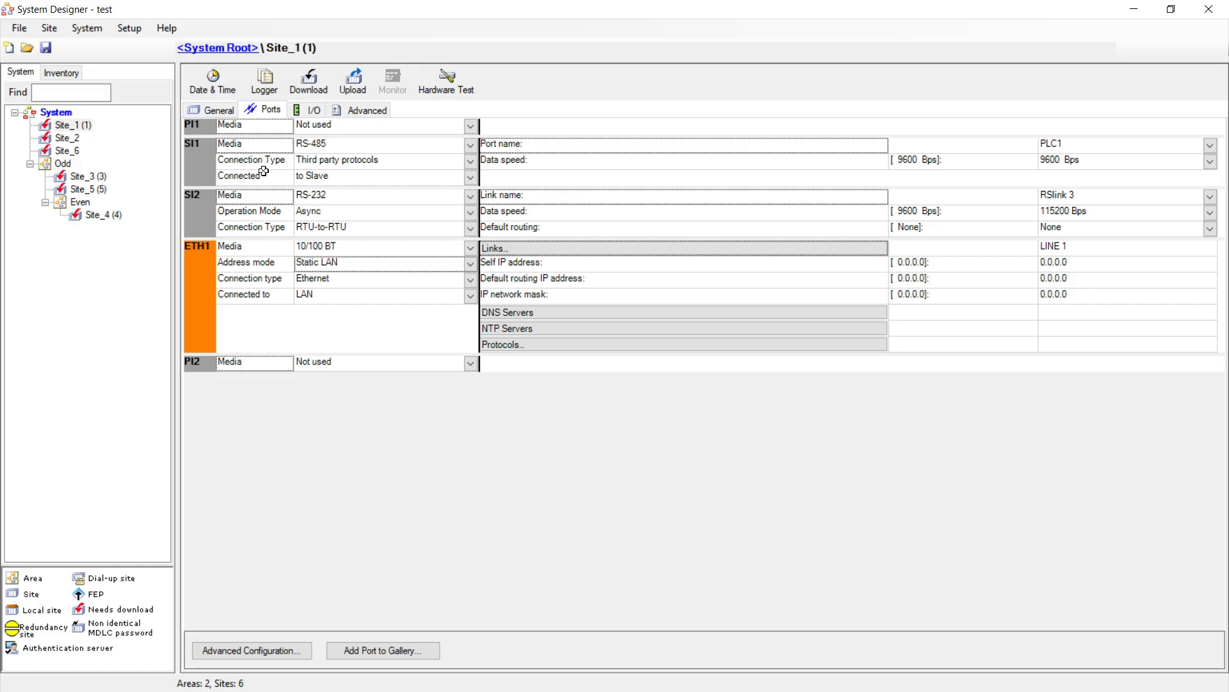
Step: Open Site_1's I/O configuration and switch auto I/O modules recognition at startup on and back off
{"action": "left_click", "coordinate": [315, 111]}
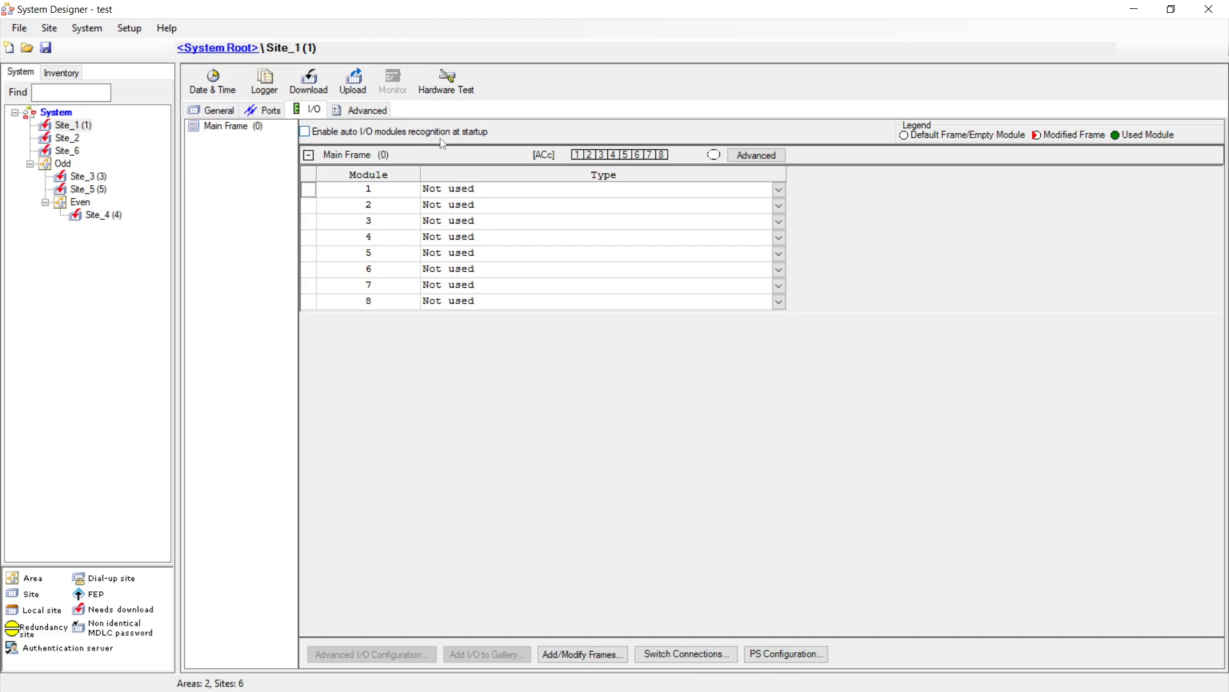
{"action": "left_click", "coordinate": [307, 134]}
{"action": "left_click", "coordinate": [308, 138]}
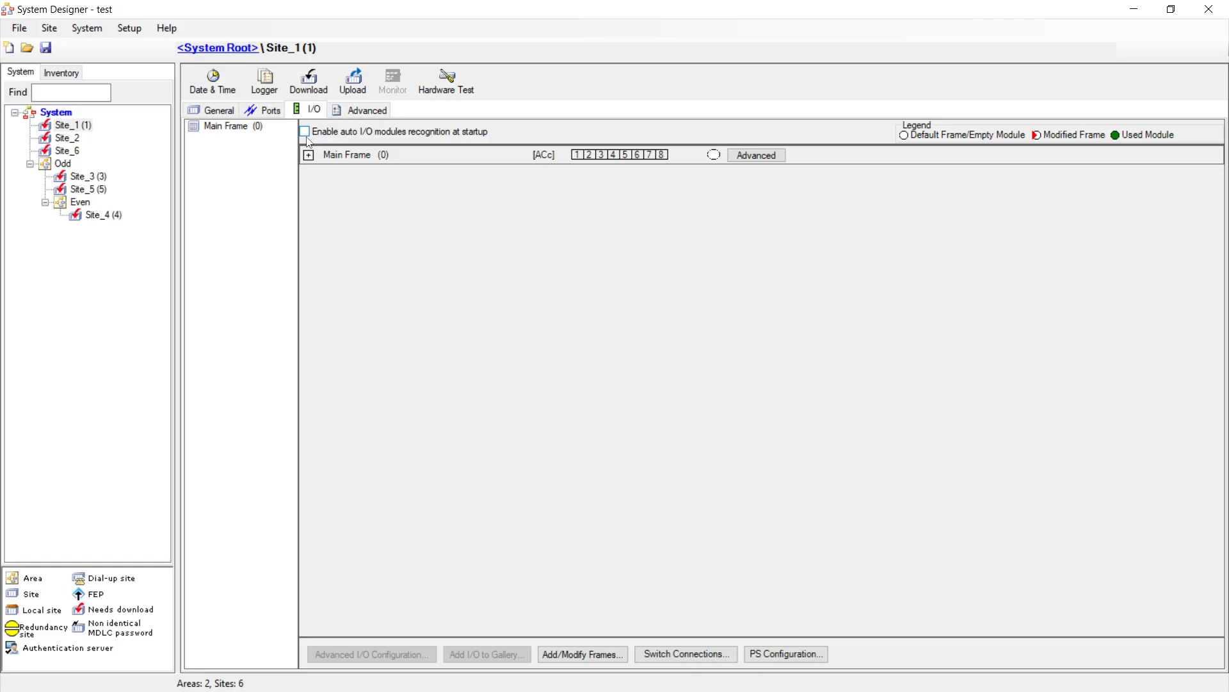
Step: Examine the Main Frame's advanced power supply parameters and the auxiliary 2 voltage options, and close them without changes
{"action": "left_click", "coordinate": [759, 157]}
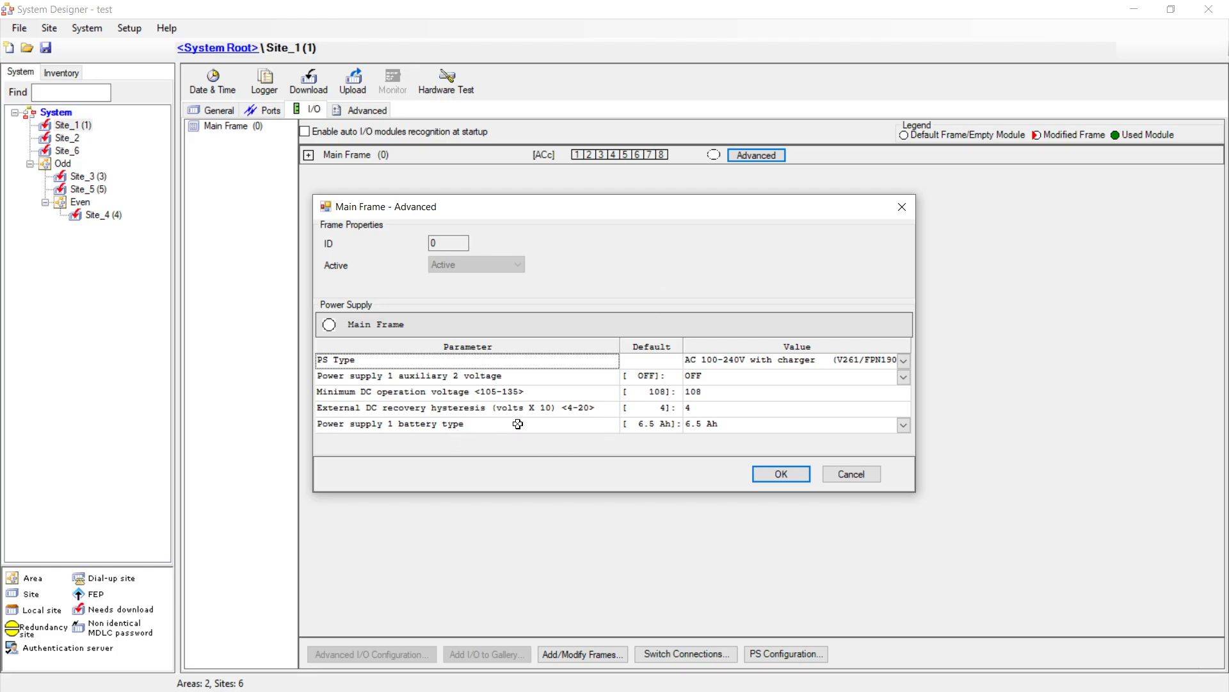
{"action": "left_click_drag", "start_coordinate": [570, 196], "coordinate": [580, 184]}
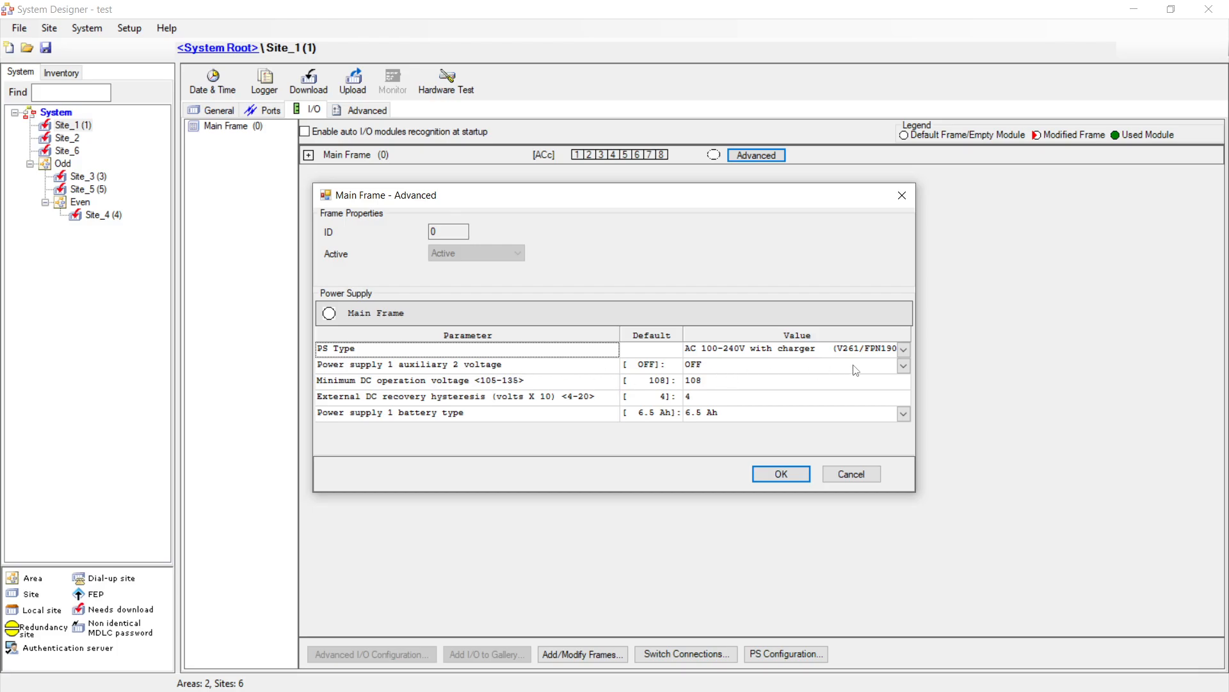
{"action": "left_click", "coordinate": [904, 366]}
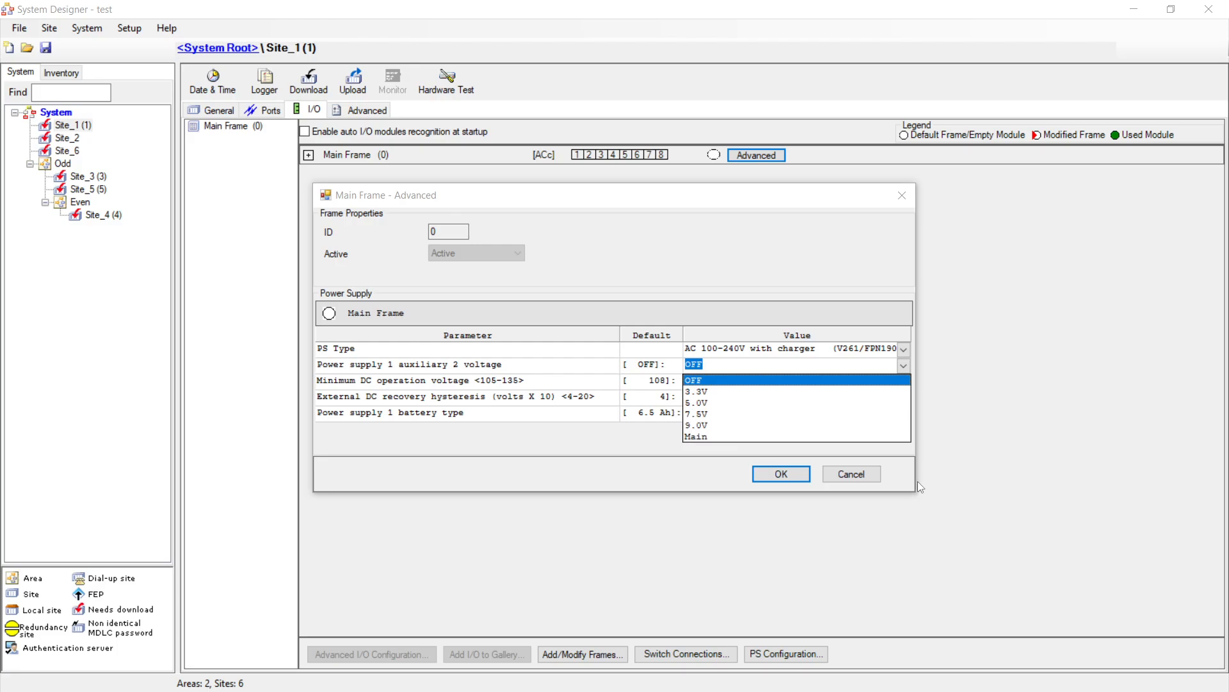
{"action": "left_click", "coordinate": [851, 474]}
{"action": "left_click", "coordinate": [851, 474]}
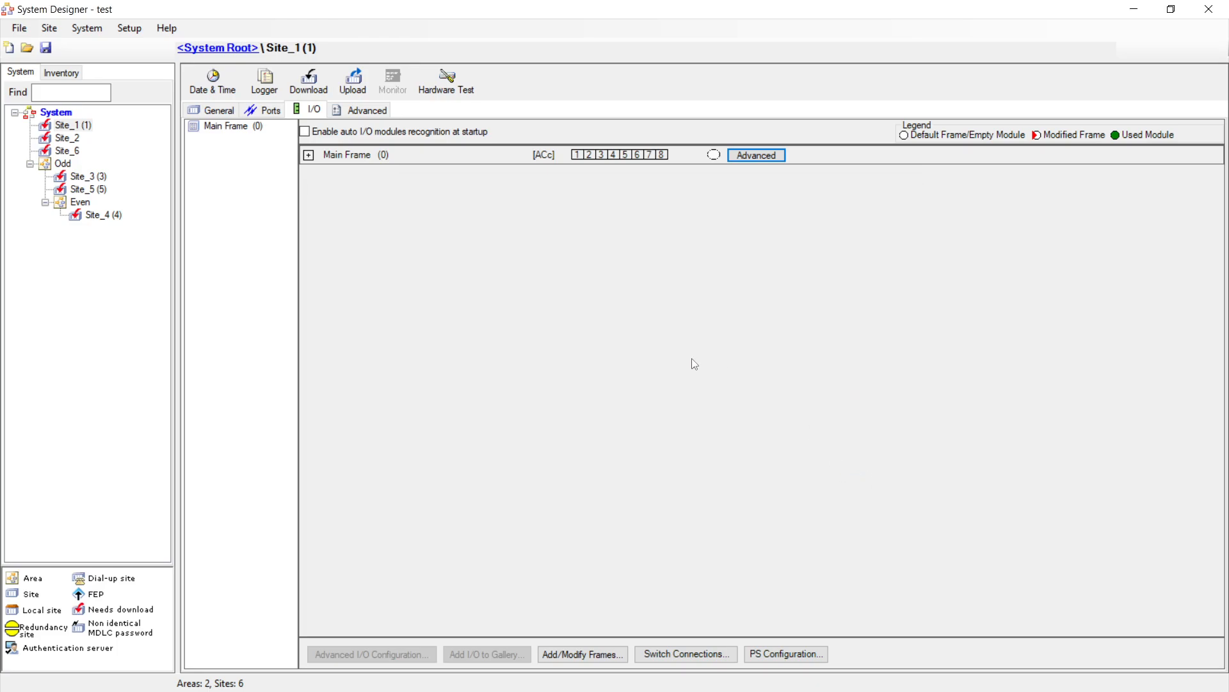
{"action": "left_click", "coordinate": [758, 155]}
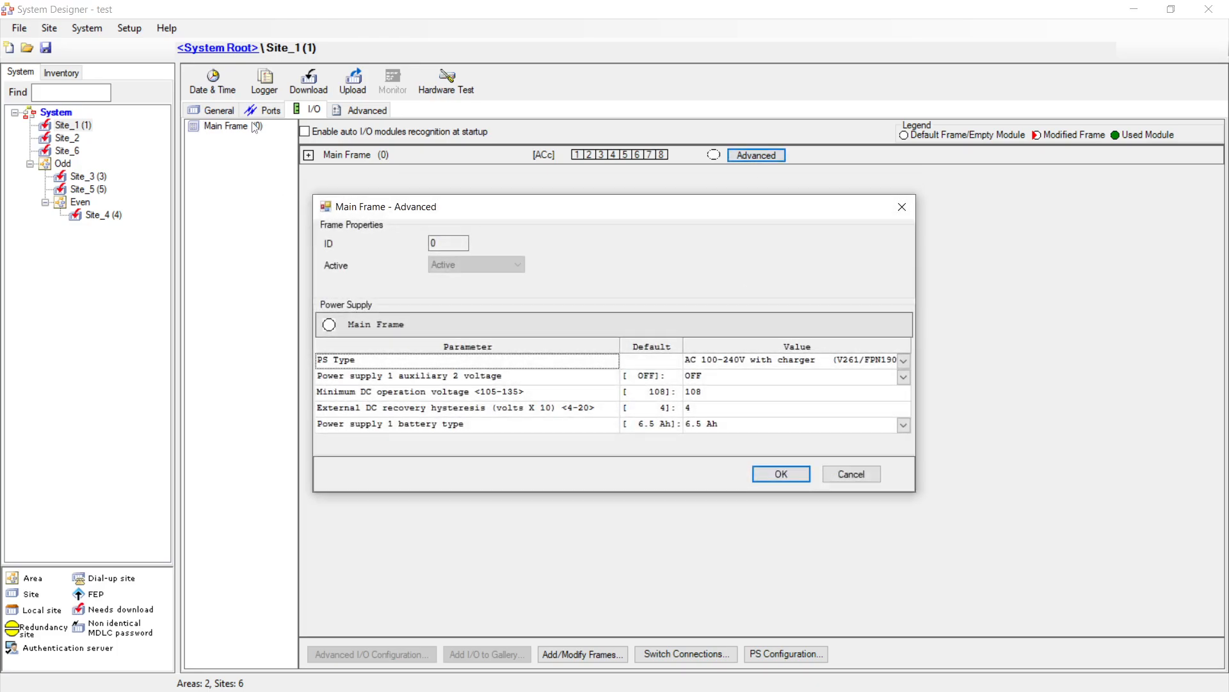
{"action": "left_click", "coordinate": [895, 208]}
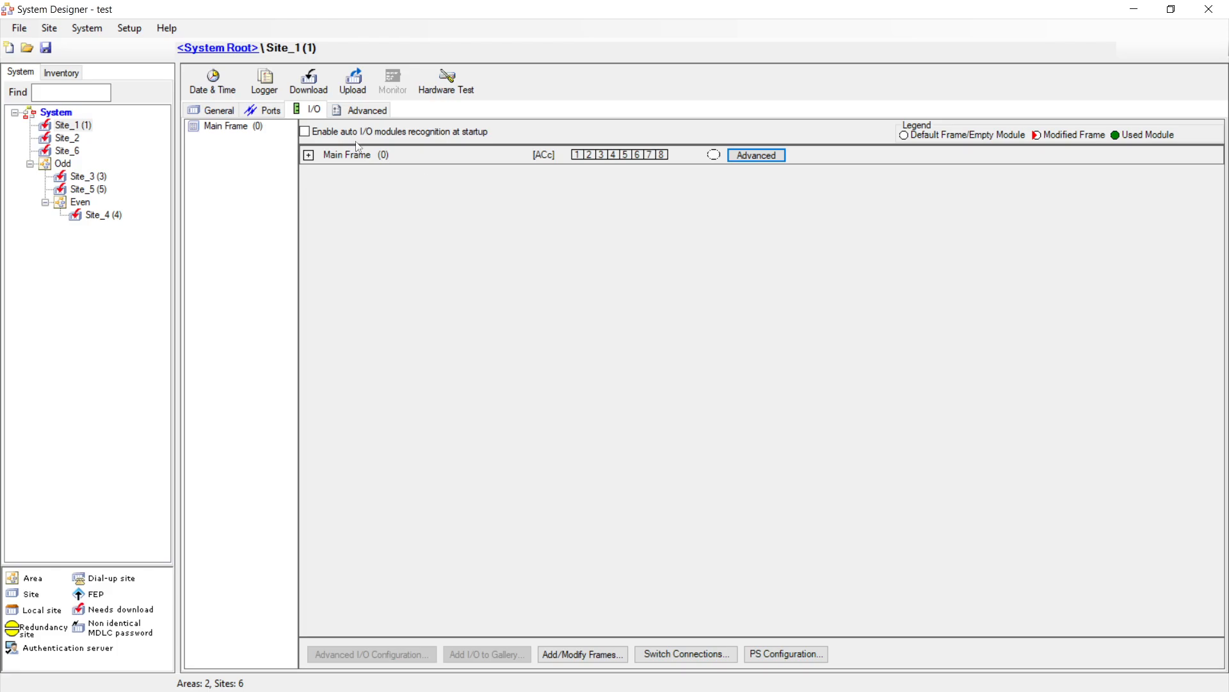
Step: Enable auto I/O modules recognition at startup, view the advanced Power Supply parameter group, and disable the recognition again
{"action": "left_click", "coordinate": [305, 132]}
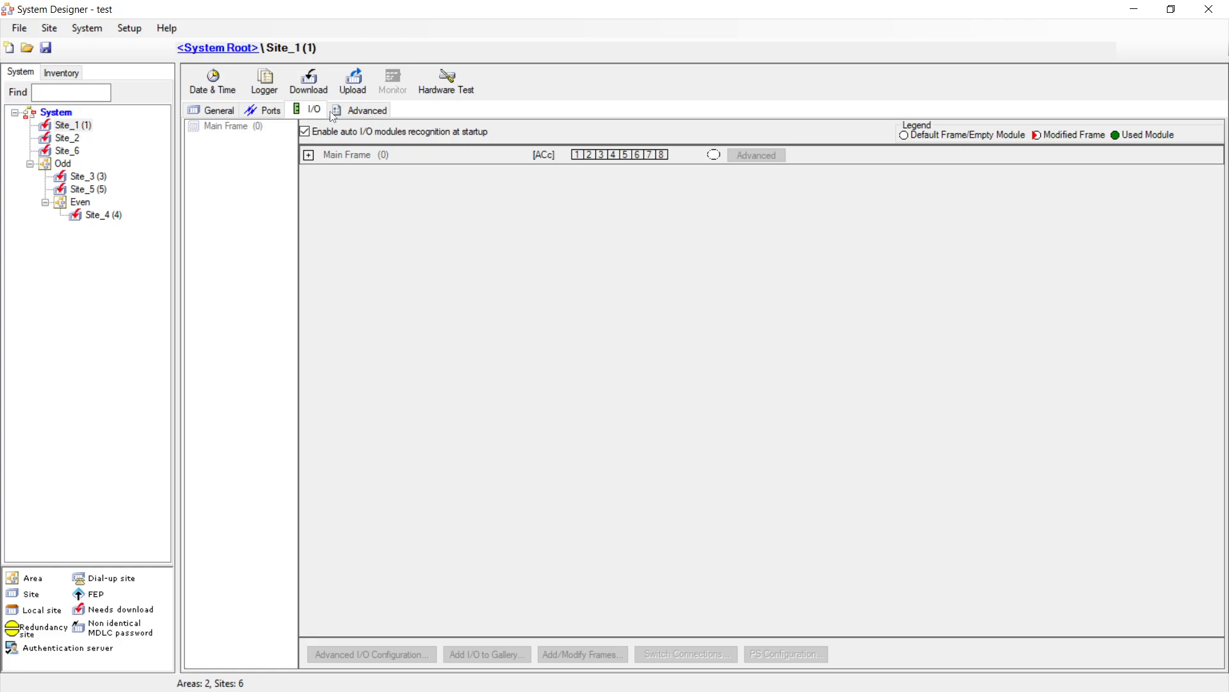
{"action": "left_click", "coordinate": [367, 112]}
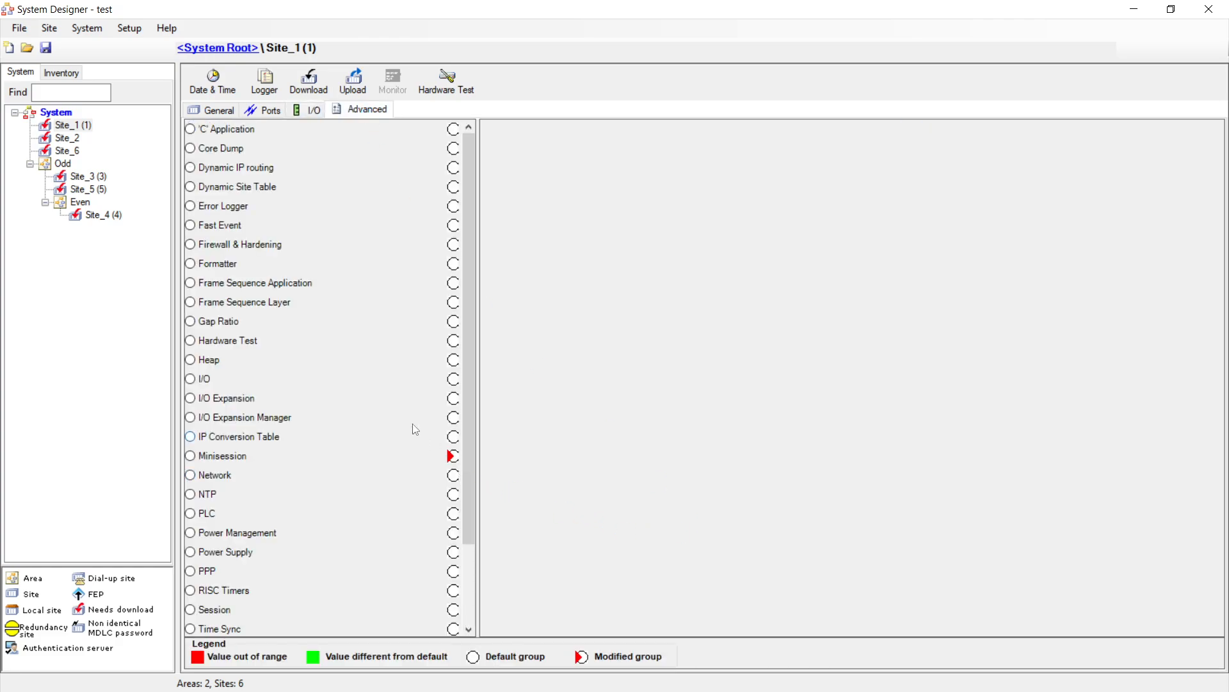
{"action": "left_click", "coordinate": [233, 553]}
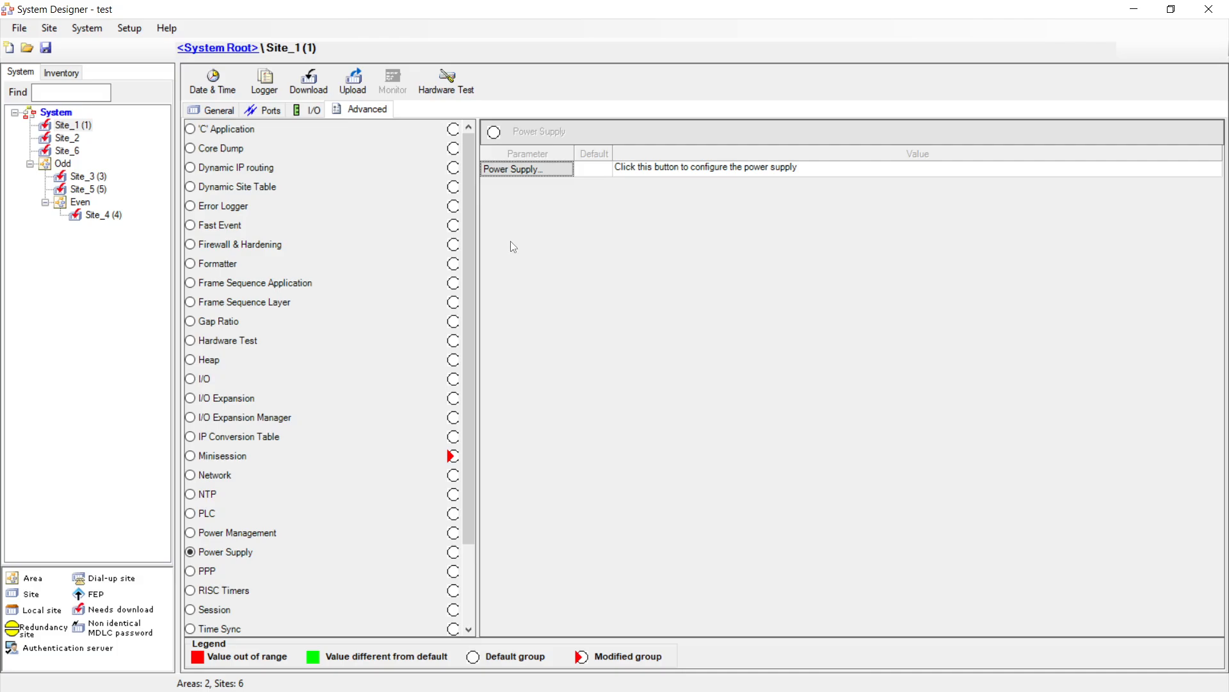
{"action": "left_click", "coordinate": [311, 110]}
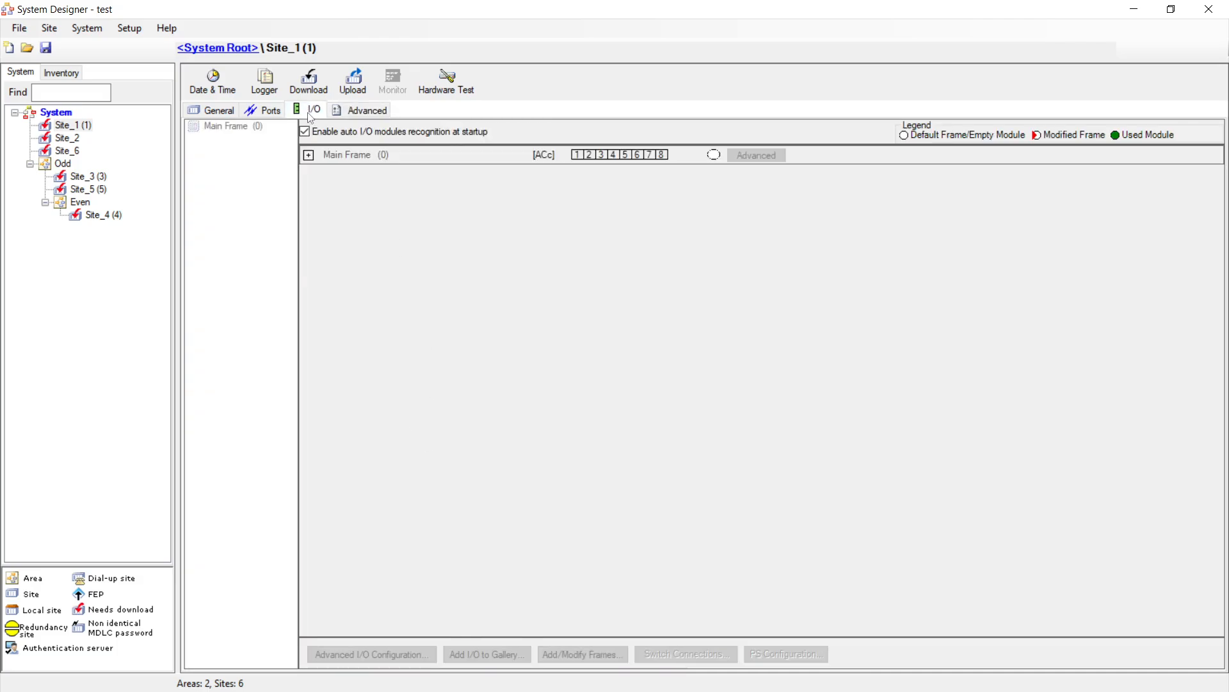
{"action": "left_click", "coordinate": [306, 131]}
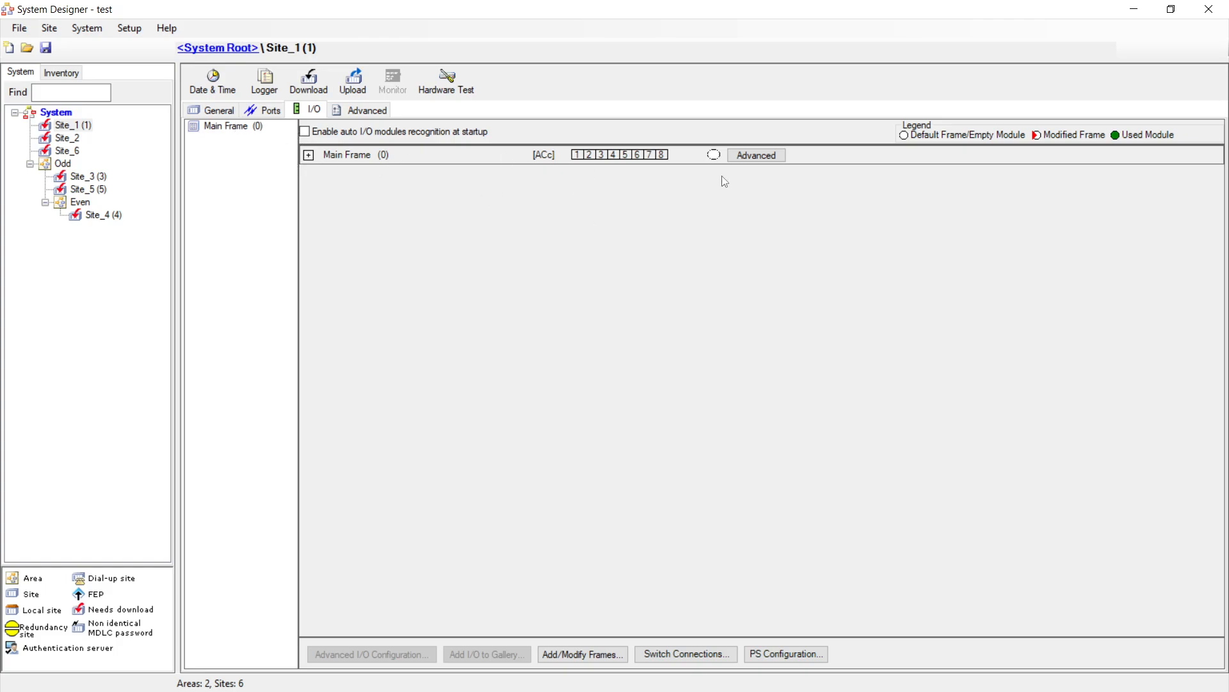
Step: Reopen the Main Frame's power supply parameters, check the auxiliary 2 voltage options and consult the photo Power Supply 1_Aux_Ports.jpg
{"action": "left_click", "coordinate": [744, 160]}
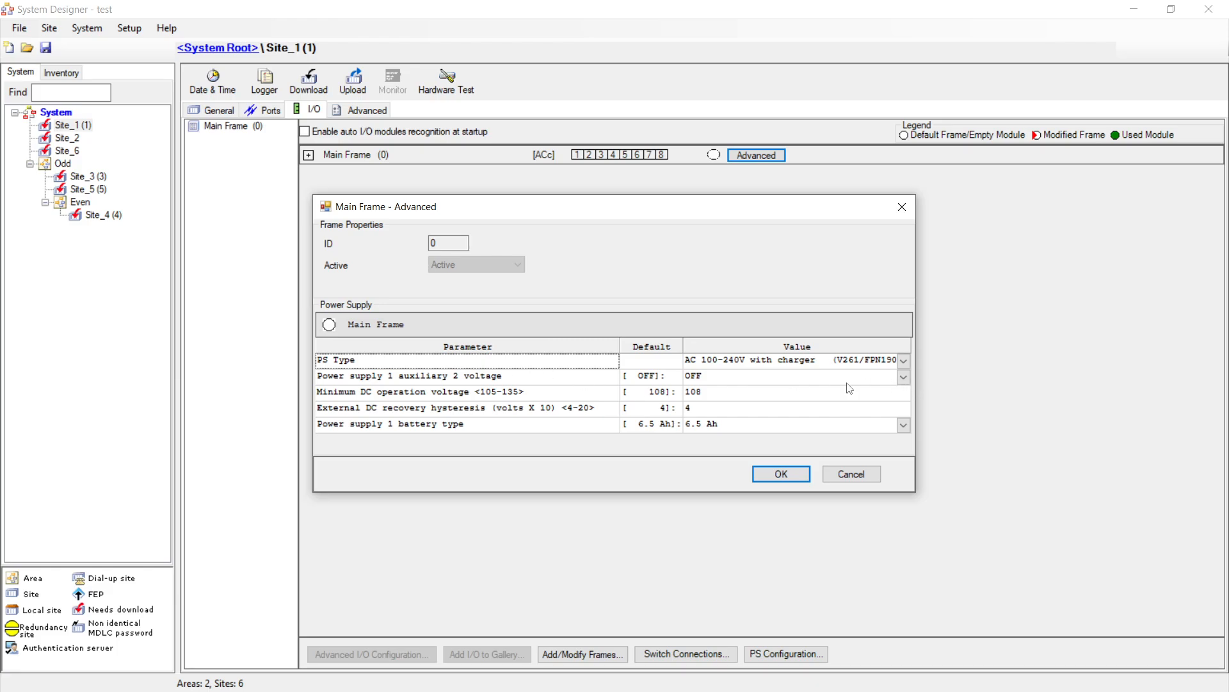
{"action": "left_click", "coordinate": [902, 378]}
{"action": "left_click", "coordinate": [692, 448]}
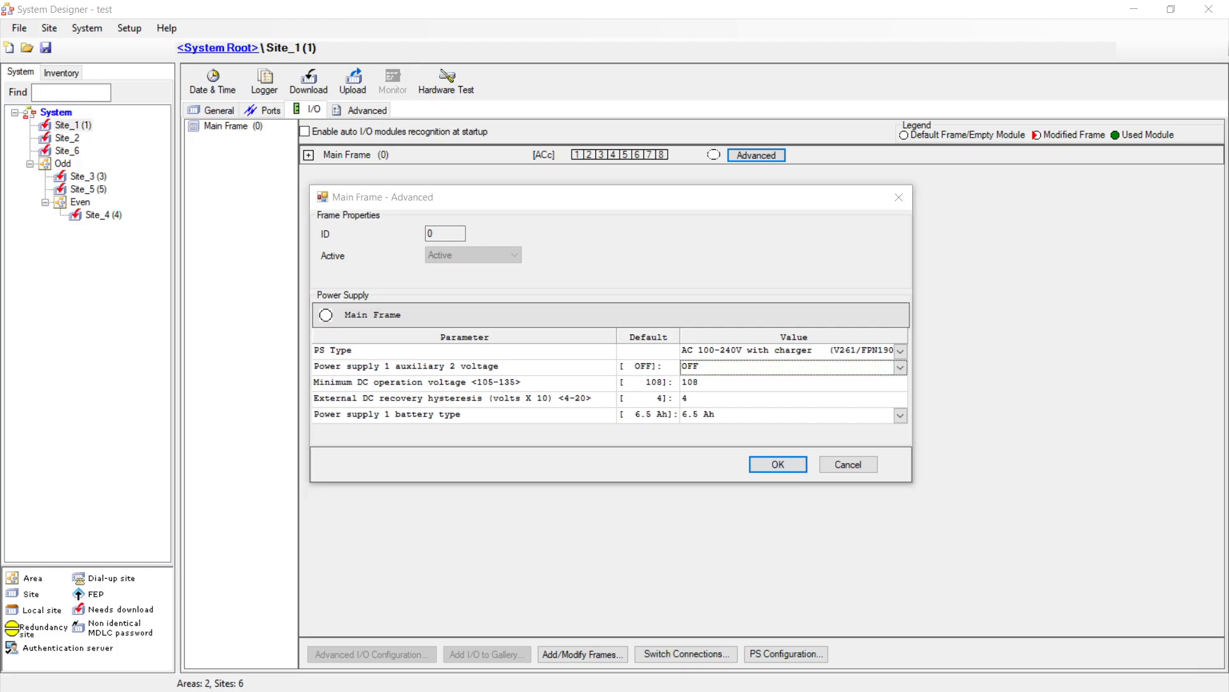
{"action": "left_click_drag", "start_coordinate": [0, 110], "coordinate": [514, 99]}
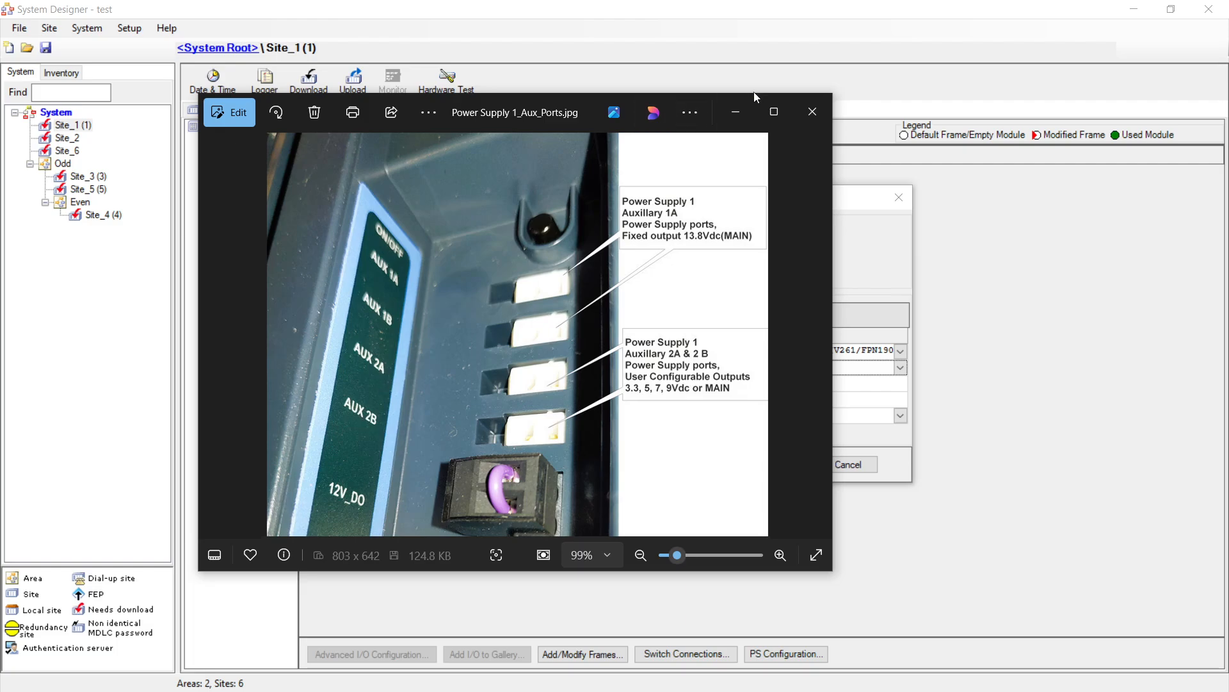
{"action": "left_click", "coordinate": [737, 112]}
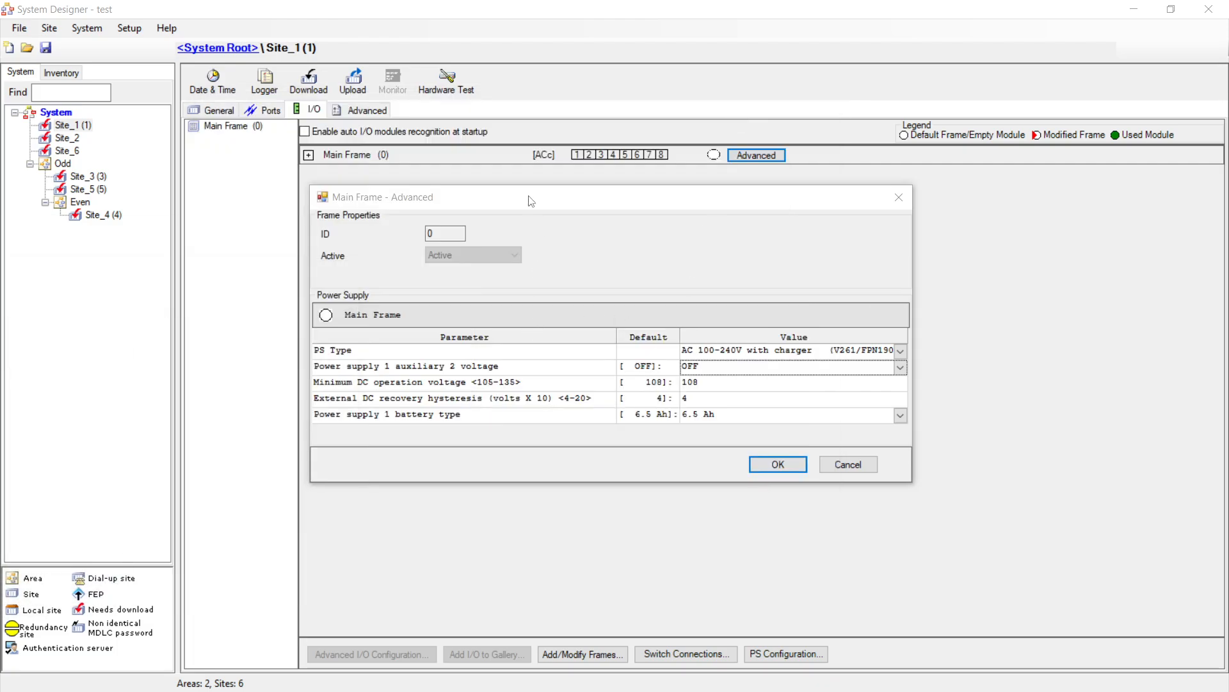
Step: Set the Main Frame's Power supply 1 auxiliary 2 voltage to Main and compare it with the auxiliary ports photo
{"action": "left_click_drag", "start_coordinate": [529, 196], "coordinate": [562, 190]}
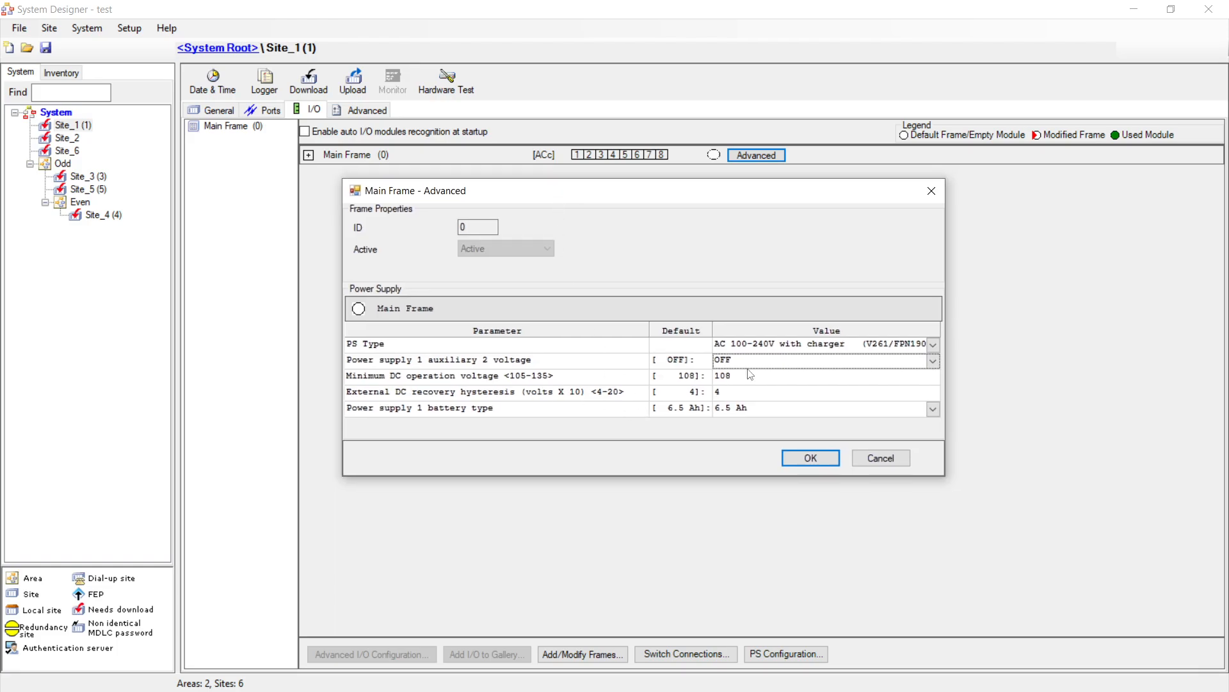
{"action": "left_click", "coordinate": [933, 362]}
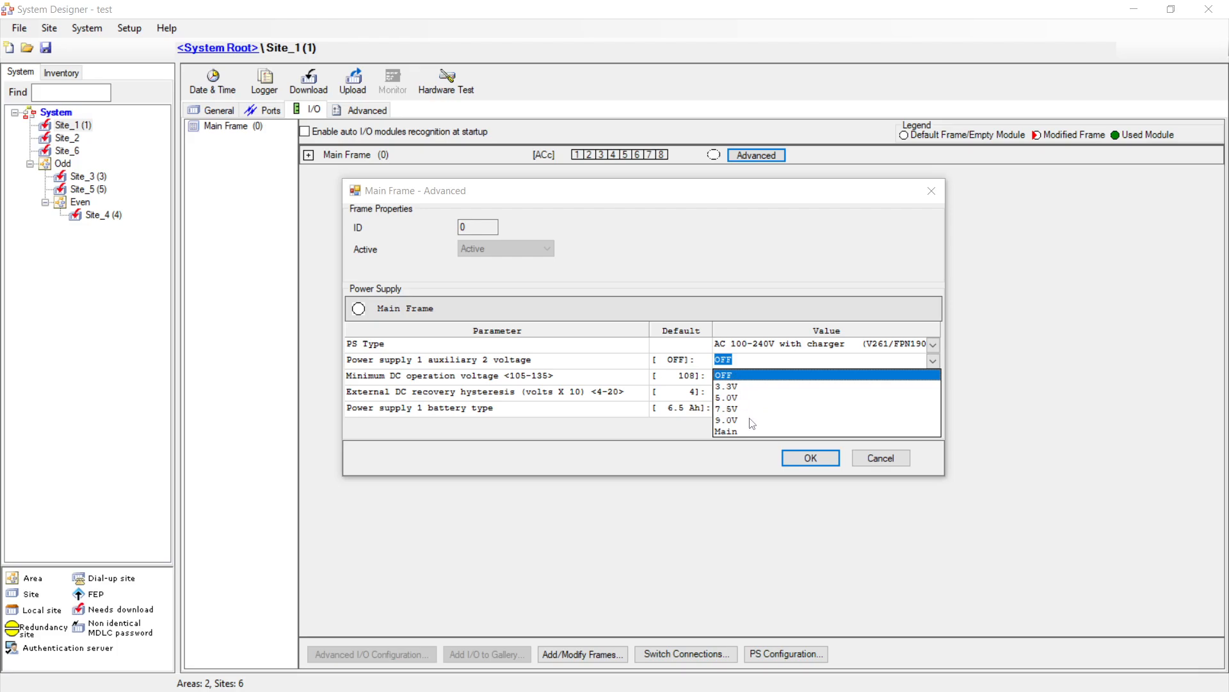
{"action": "left_click", "coordinate": [729, 433]}
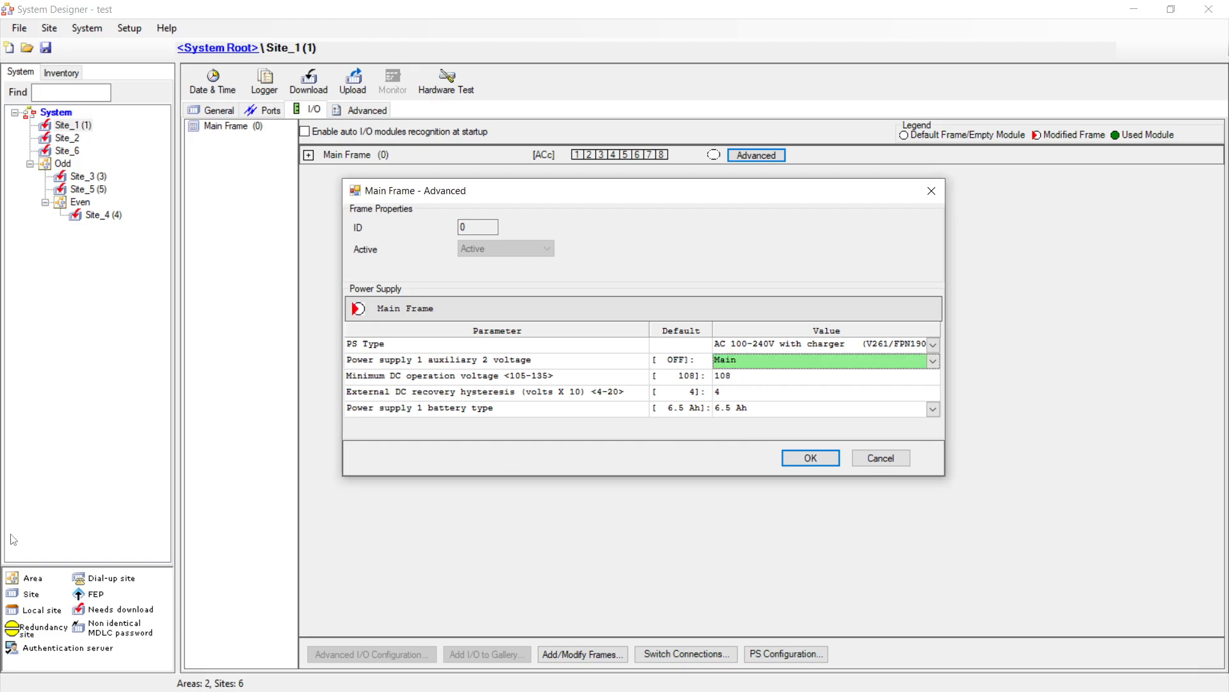
{"action": "key", "text": "alt+Tab"}
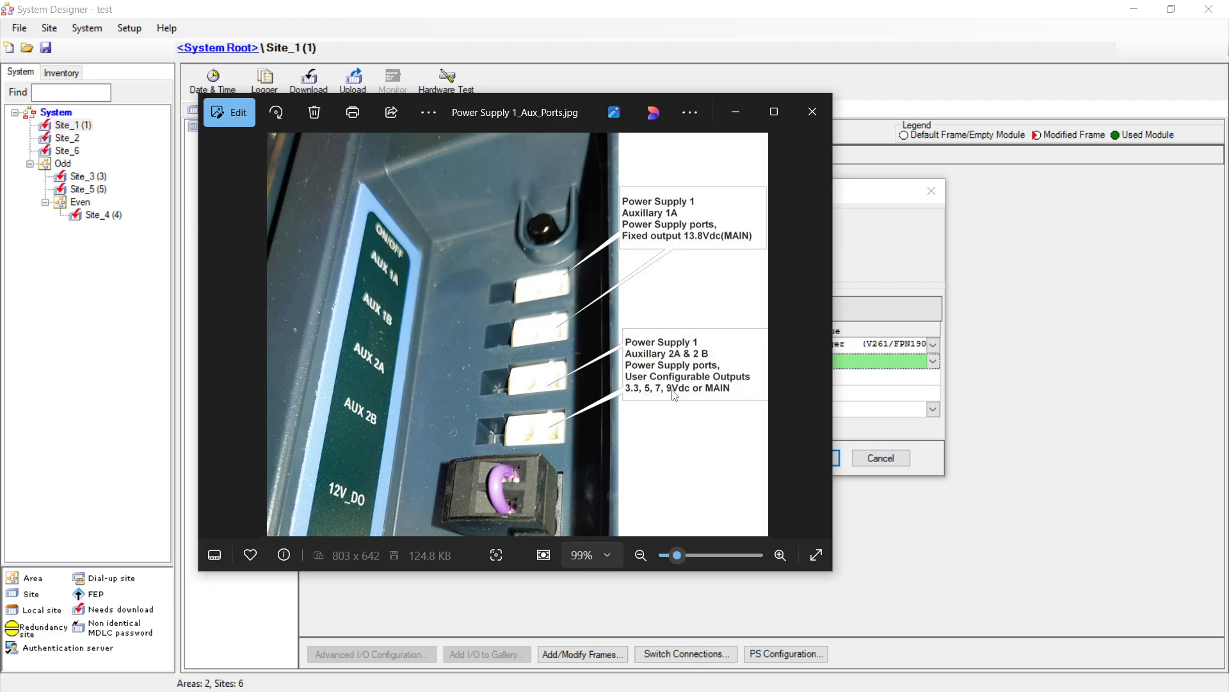
{"action": "left_click", "coordinate": [735, 112]}
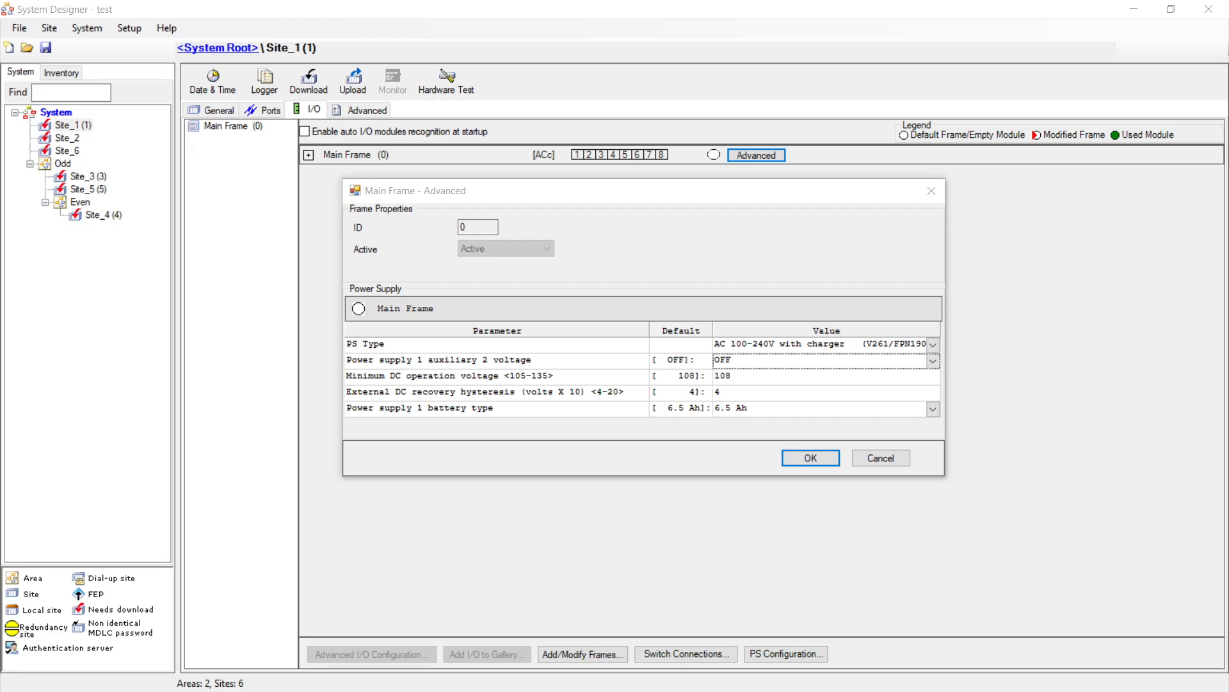
Step: Examine the AUX2 indicator in the photo Power Supply_LEDs_3.jpg and put the photo away
{"action": "left_click_drag", "start_coordinate": [0, 106], "coordinate": [558, 100]}
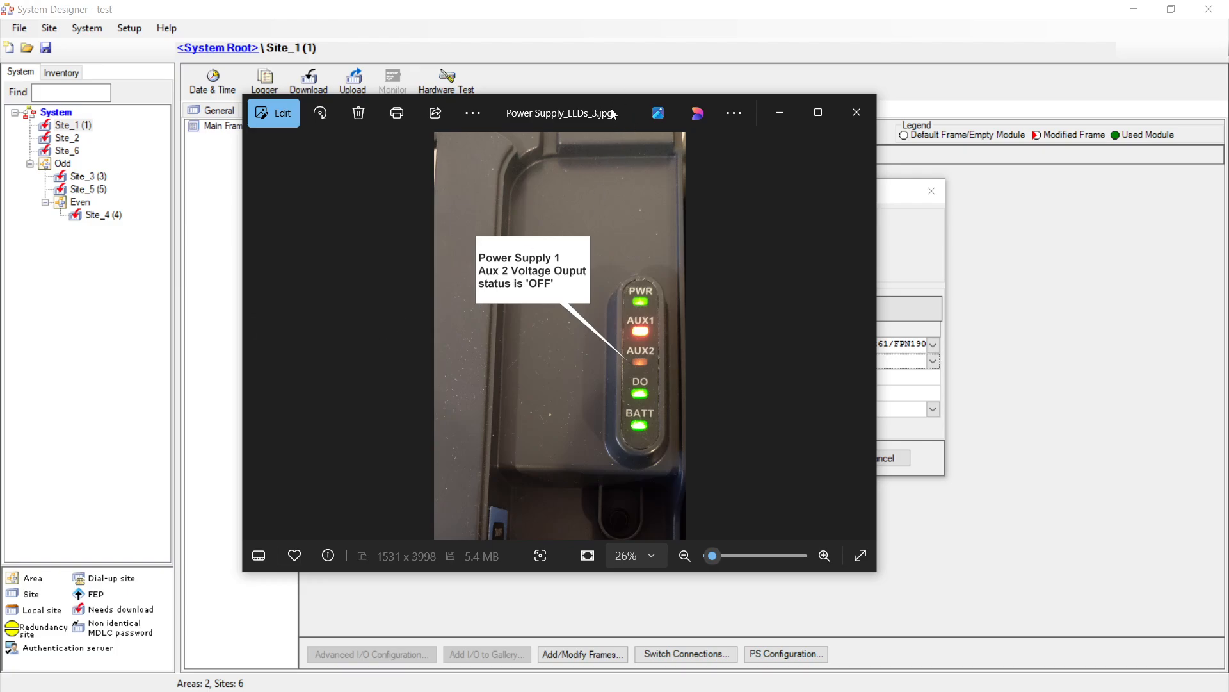
{"action": "left_click_drag", "start_coordinate": [610, 114], "coordinate": [0, 105]}
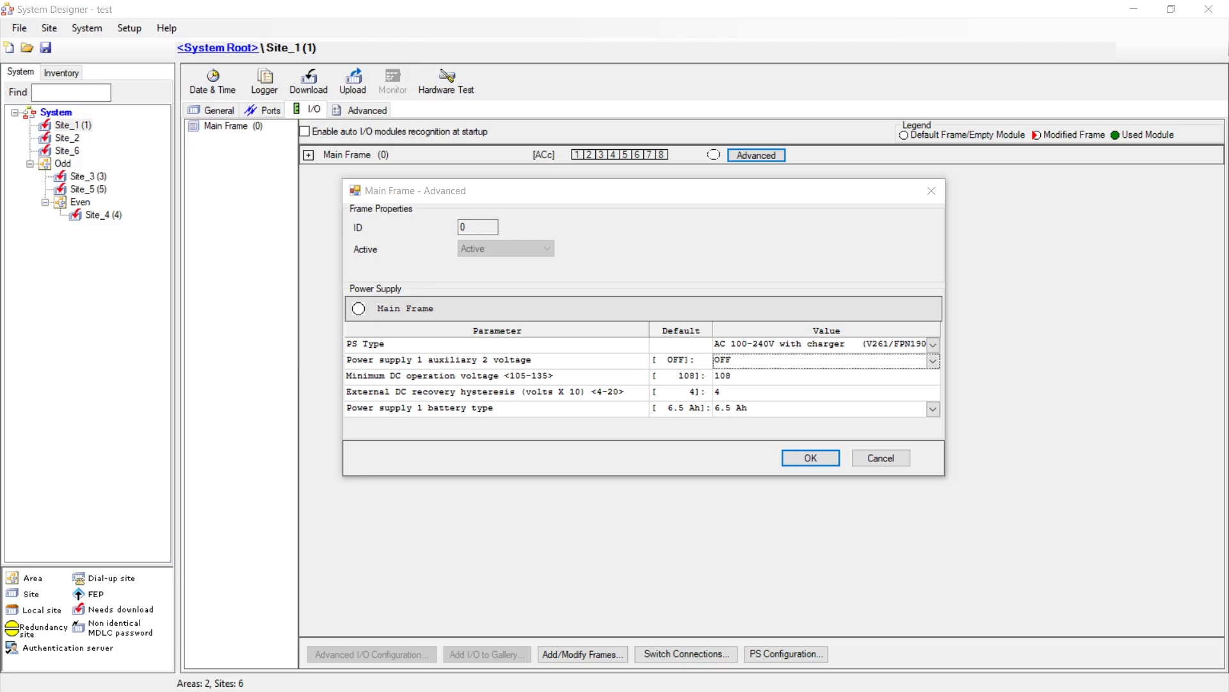
{"action": "left_click_drag", "start_coordinate": [1, 112], "coordinate": [477, 69]}
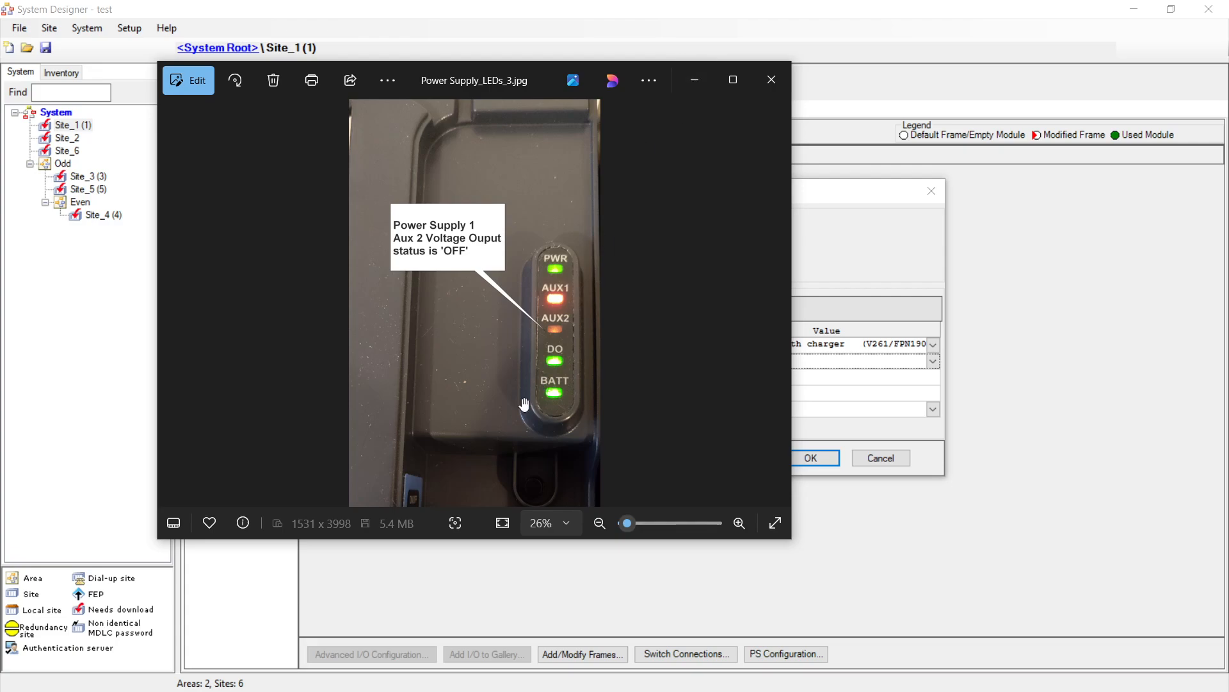
{"action": "left_click", "coordinate": [691, 81]}
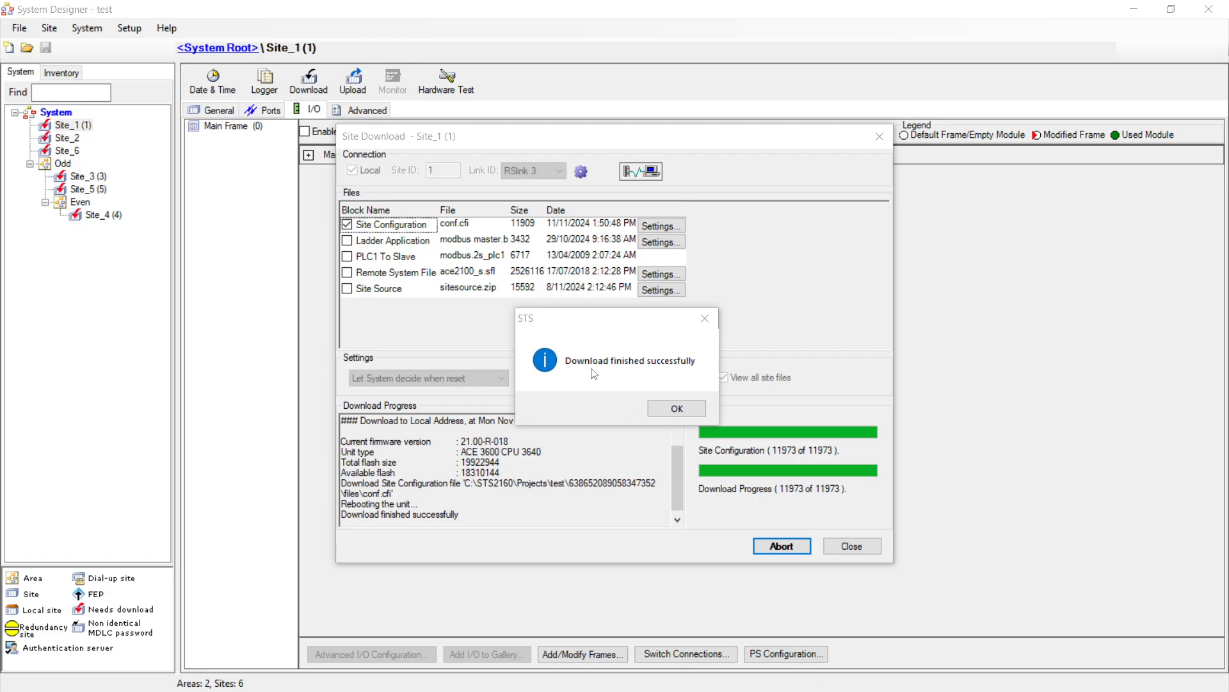
Step: Acknowledge and close the finished site download, and reopen the Main Frame's advanced power supply parameters
{"action": "left_click", "coordinate": [694, 413]}
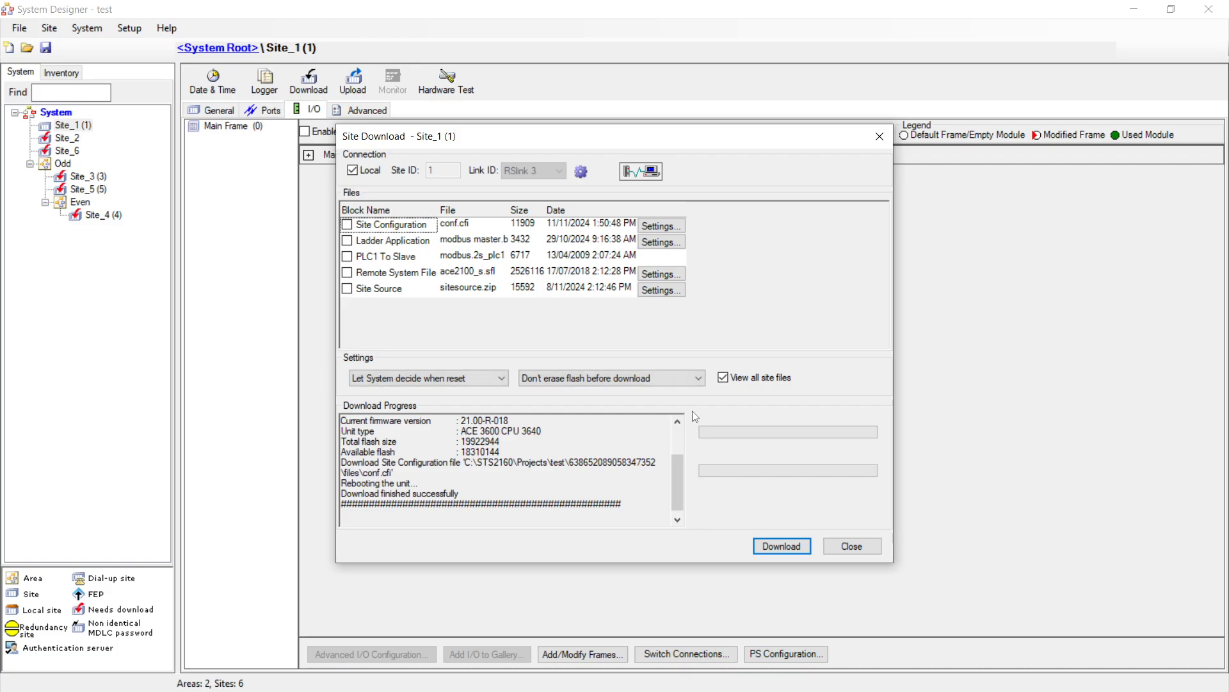
{"action": "left_click", "coordinate": [851, 544]}
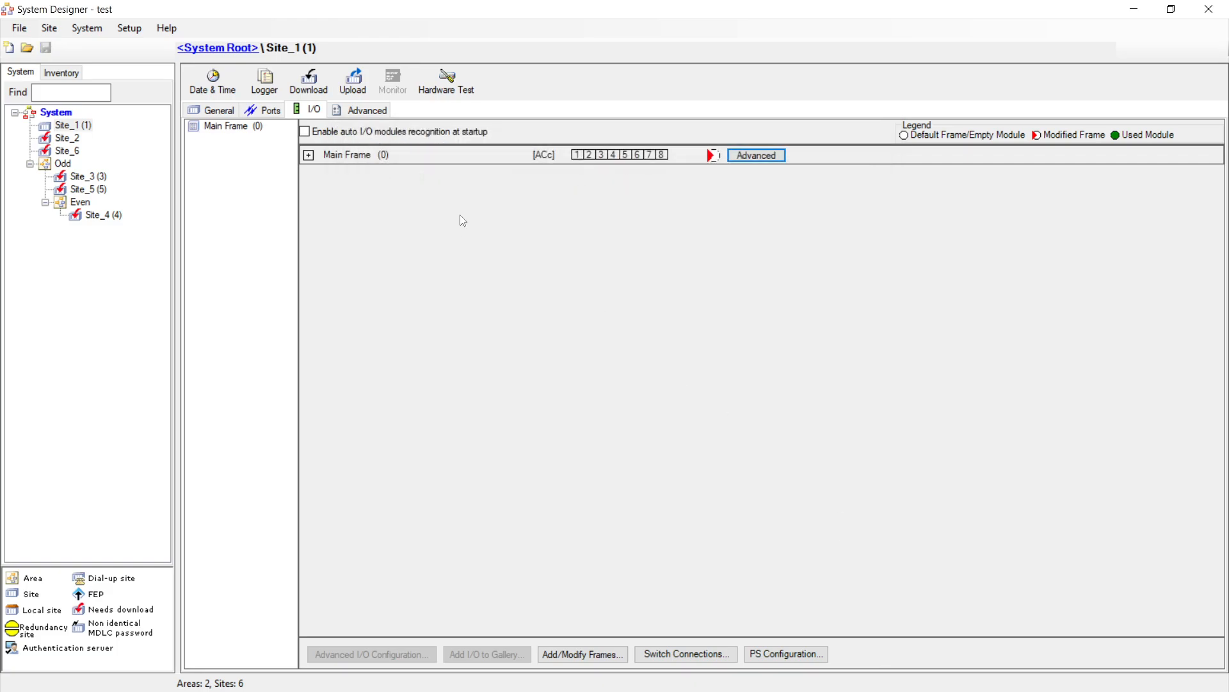
{"action": "left_click", "coordinate": [754, 155]}
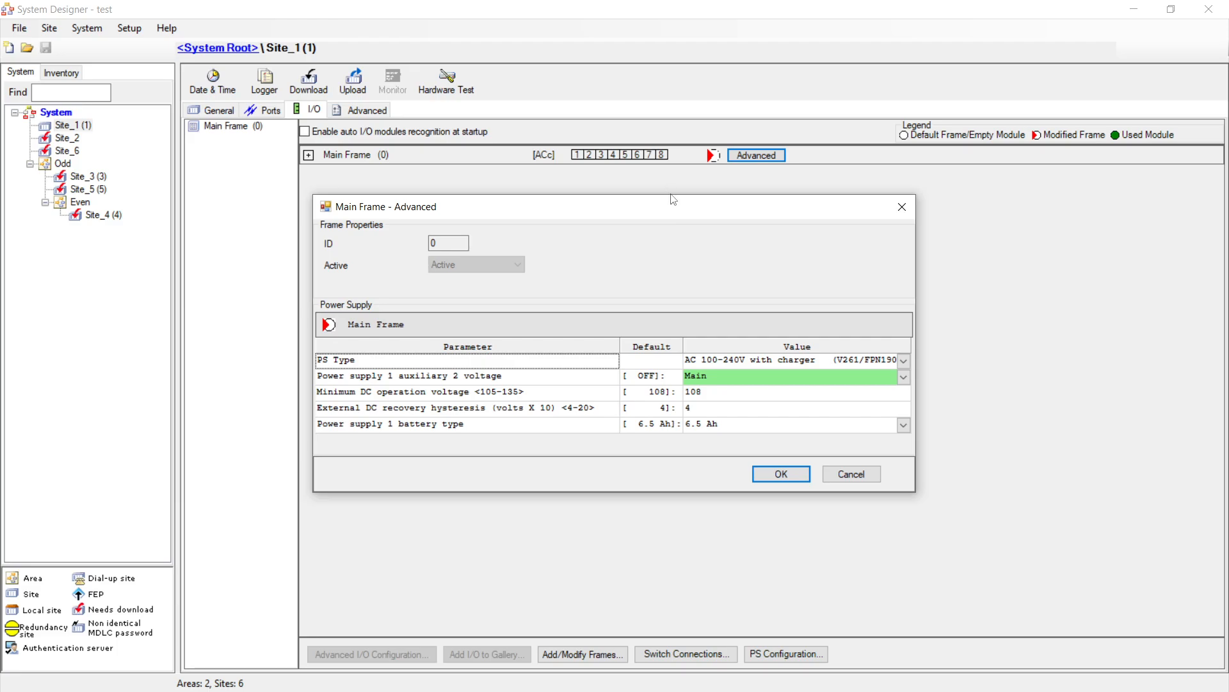
Step: Examine the AUX2 indicator in the photo Power Supply_LEDs_4.jpg and close the photo
{"action": "left_click_drag", "start_coordinate": [676, 203], "coordinate": [691, 191]}
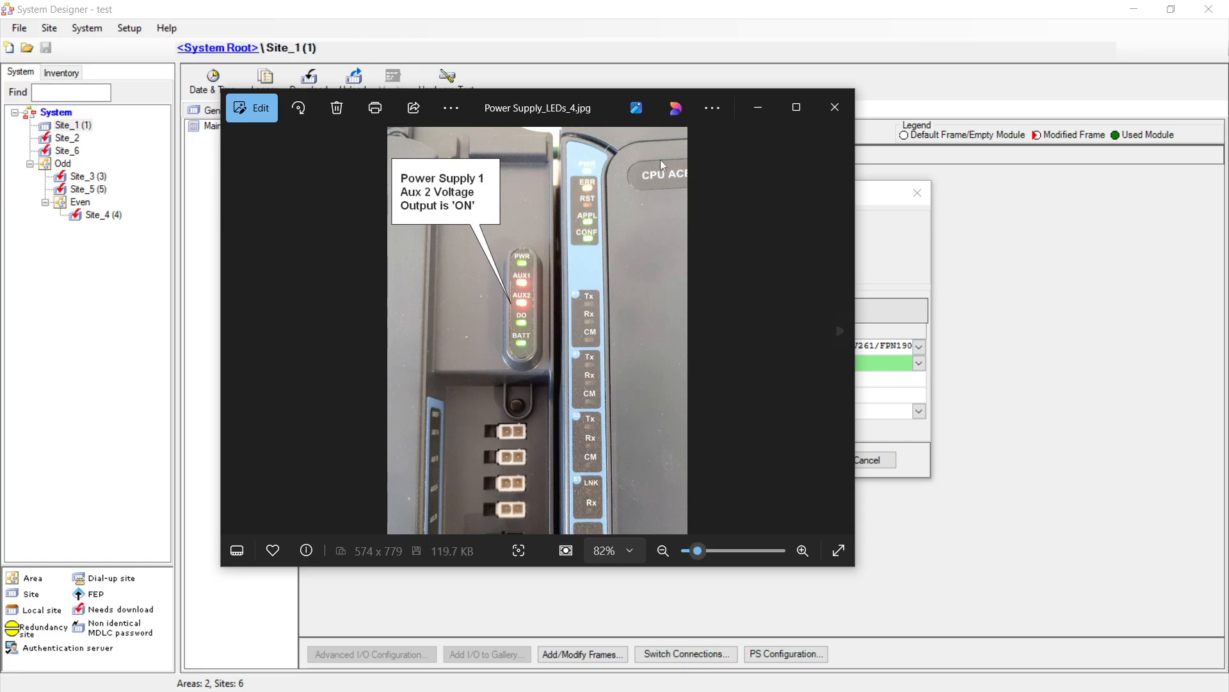
{"action": "left_click_drag", "start_coordinate": [603, 99], "coordinate": [714, 122]}
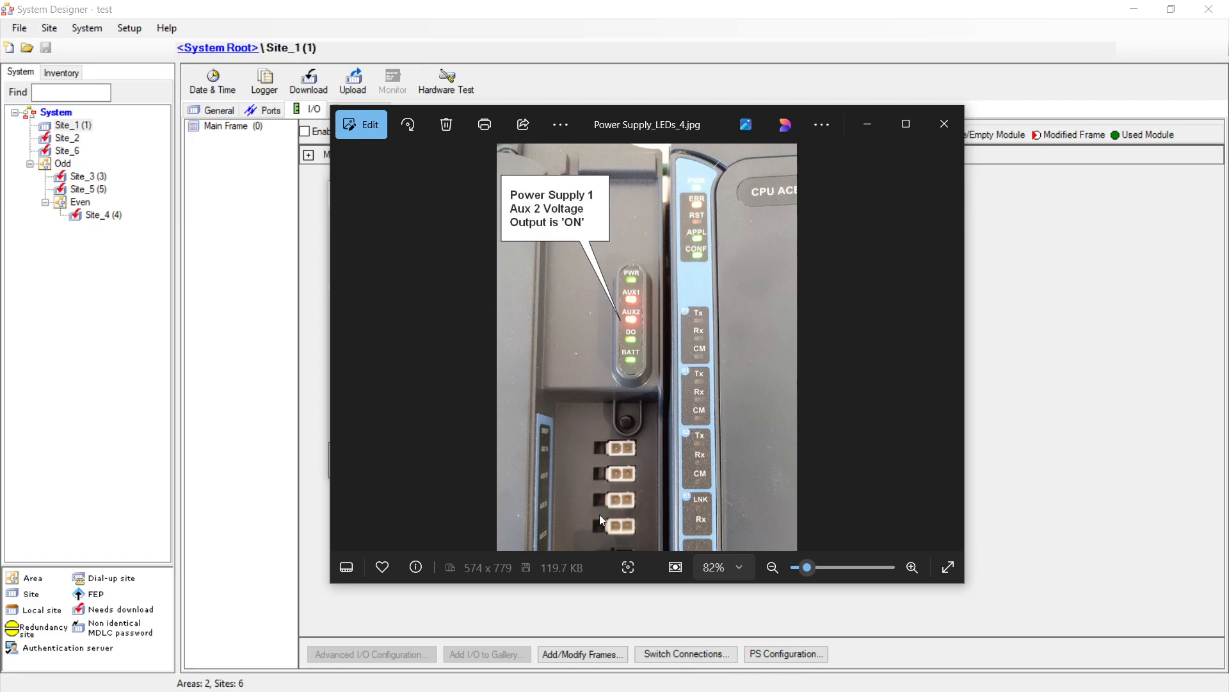
{"action": "left_click", "coordinate": [935, 129]}
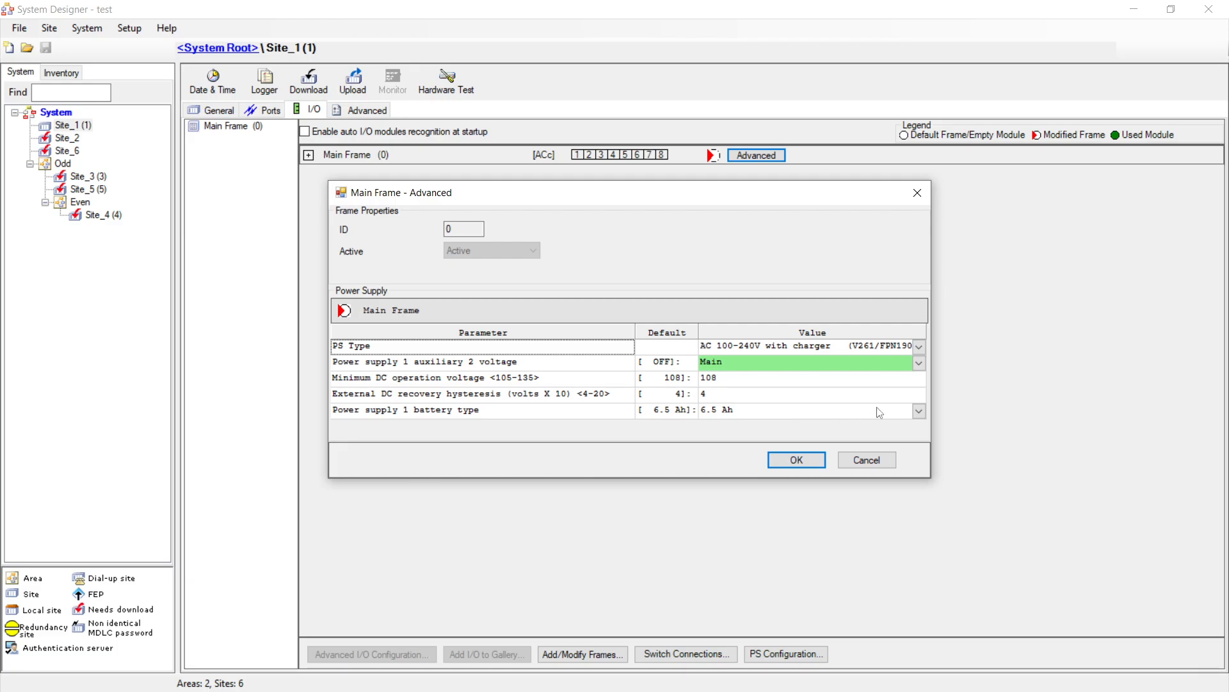
Step: Try the battery types 10.0 Ah and Other for Power supply 1, and set the battery type back to 6.5 Ah
{"action": "left_click", "coordinate": [919, 411]}
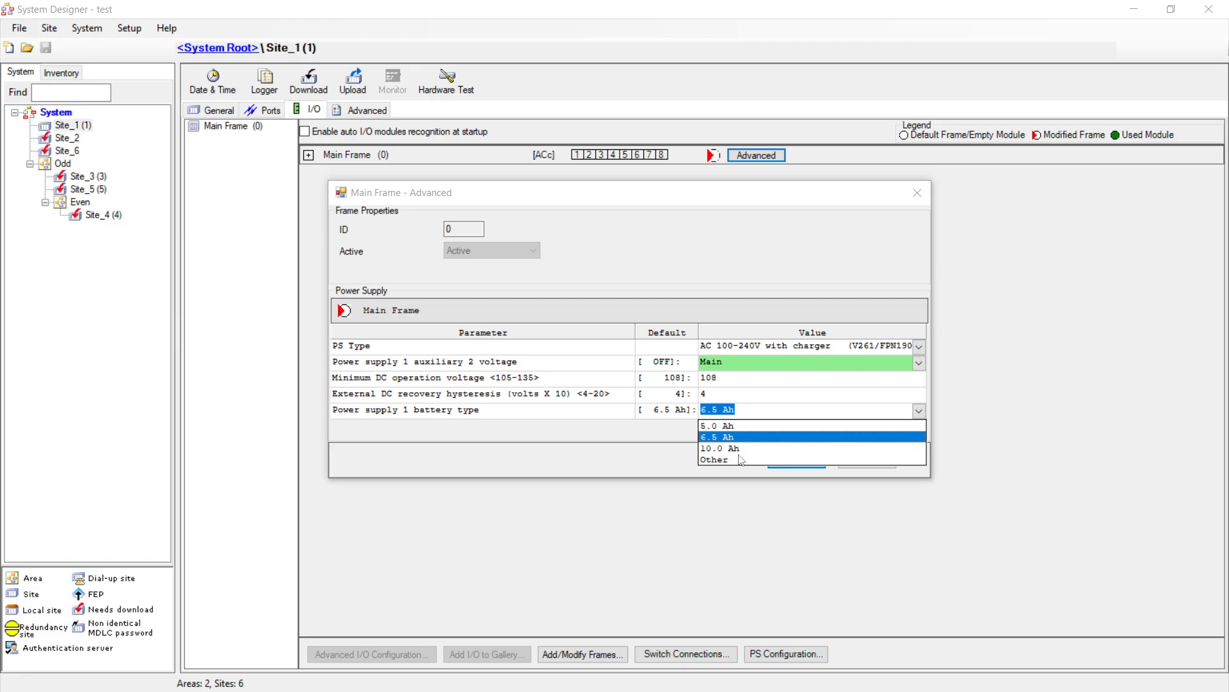
{"action": "left_click", "coordinate": [707, 448]}
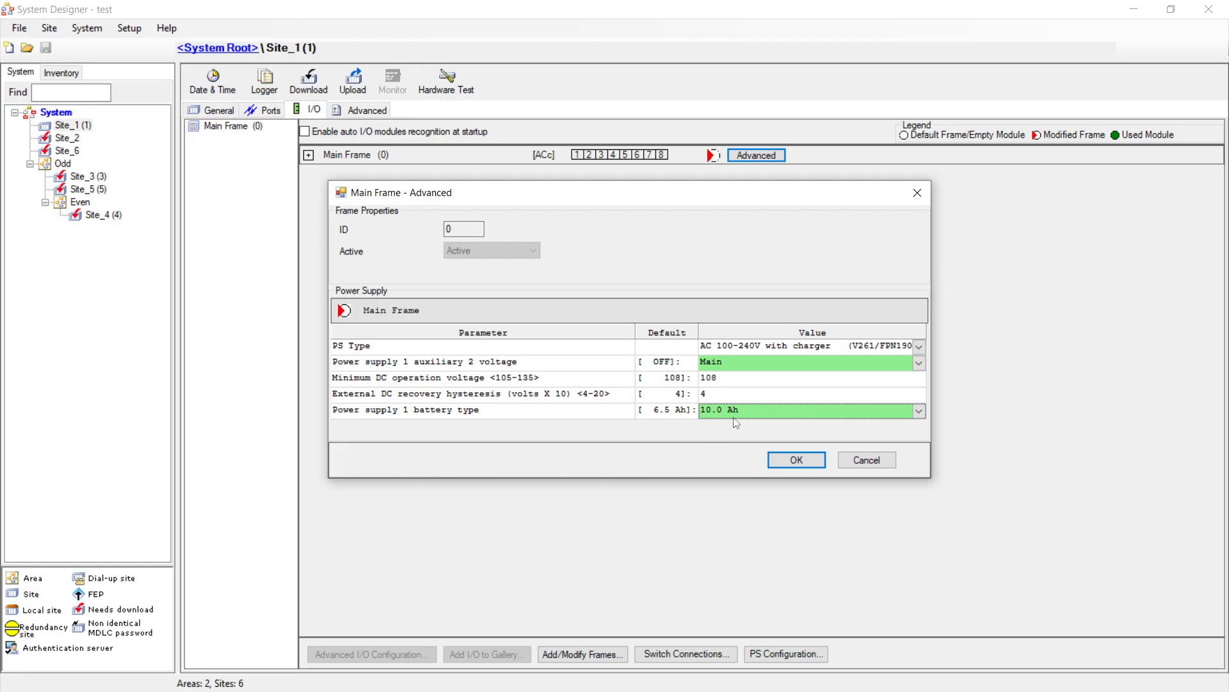
{"action": "left_click", "coordinate": [919, 411]}
{"action": "left_click", "coordinate": [717, 460]}
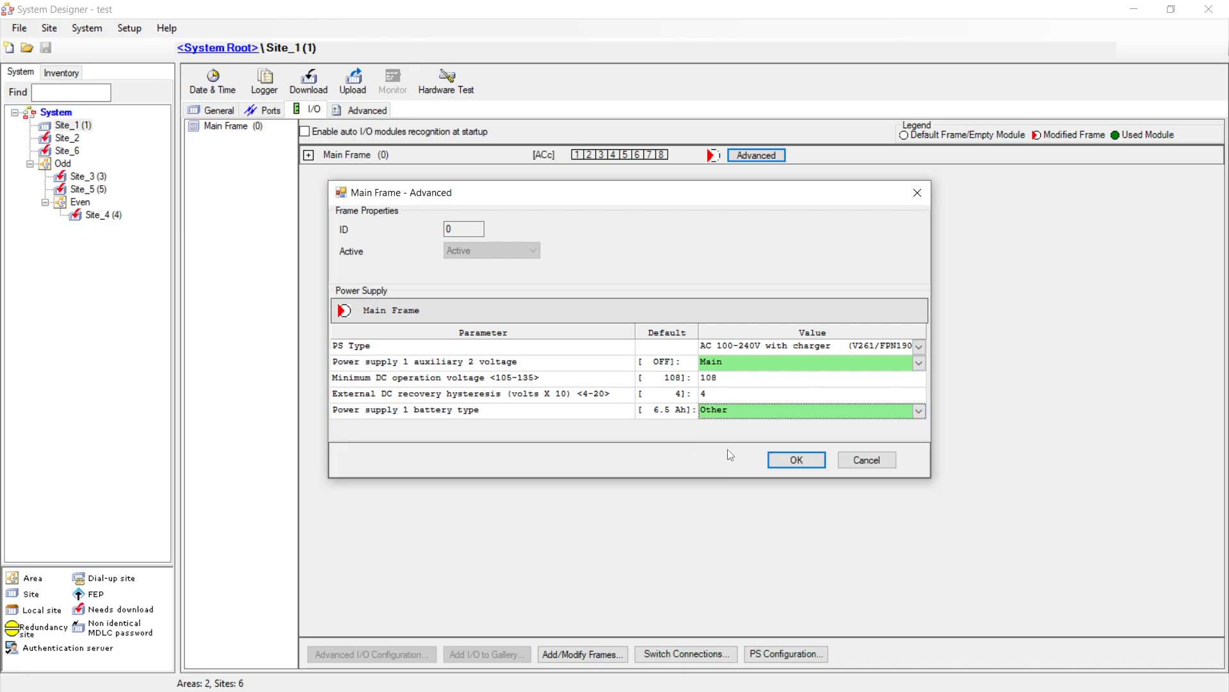
{"action": "left_click", "coordinate": [890, 413]}
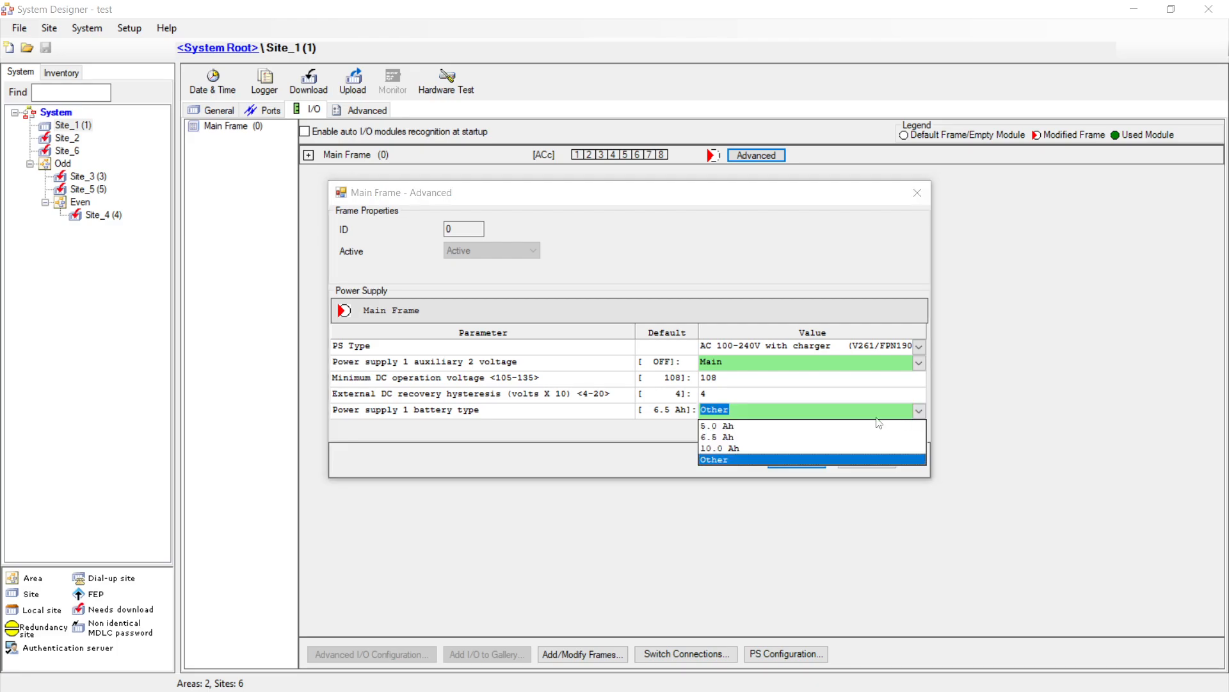
{"action": "left_click", "coordinate": [711, 438]}
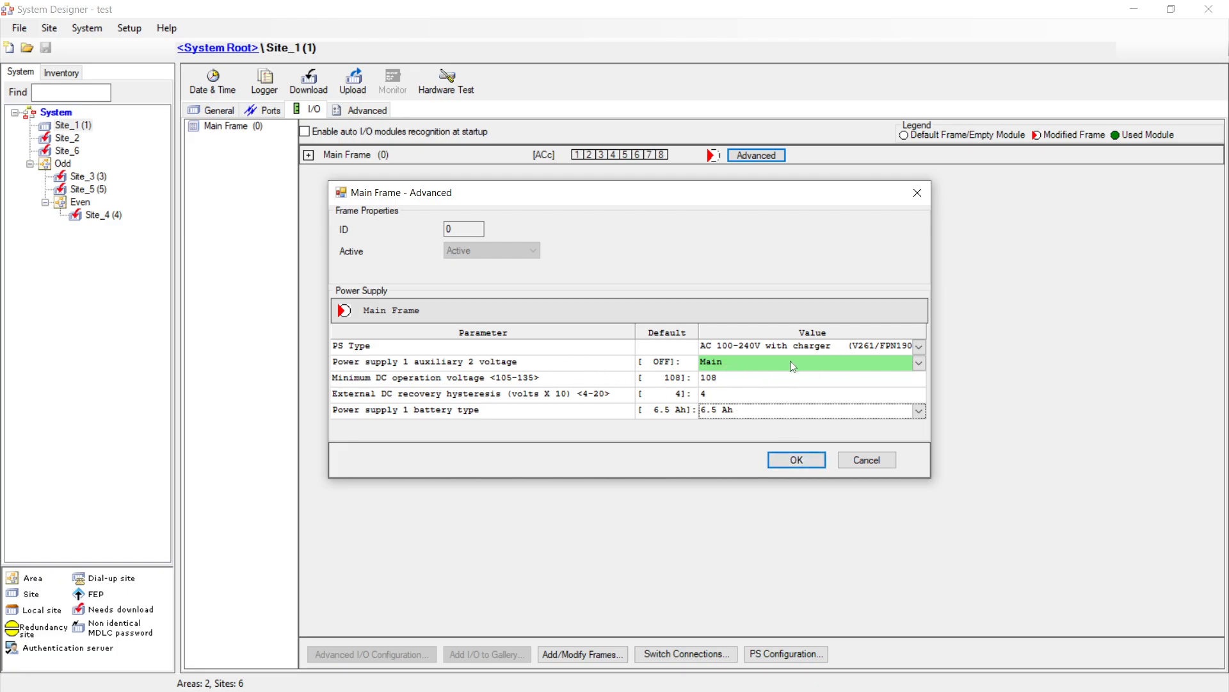
Step: Review the PS Type options, consult the photo Power Supply 1_Aux_Ports.jpg, and accept the Main Frame's power supply parameters
{"action": "left_click", "coordinate": [919, 347]}
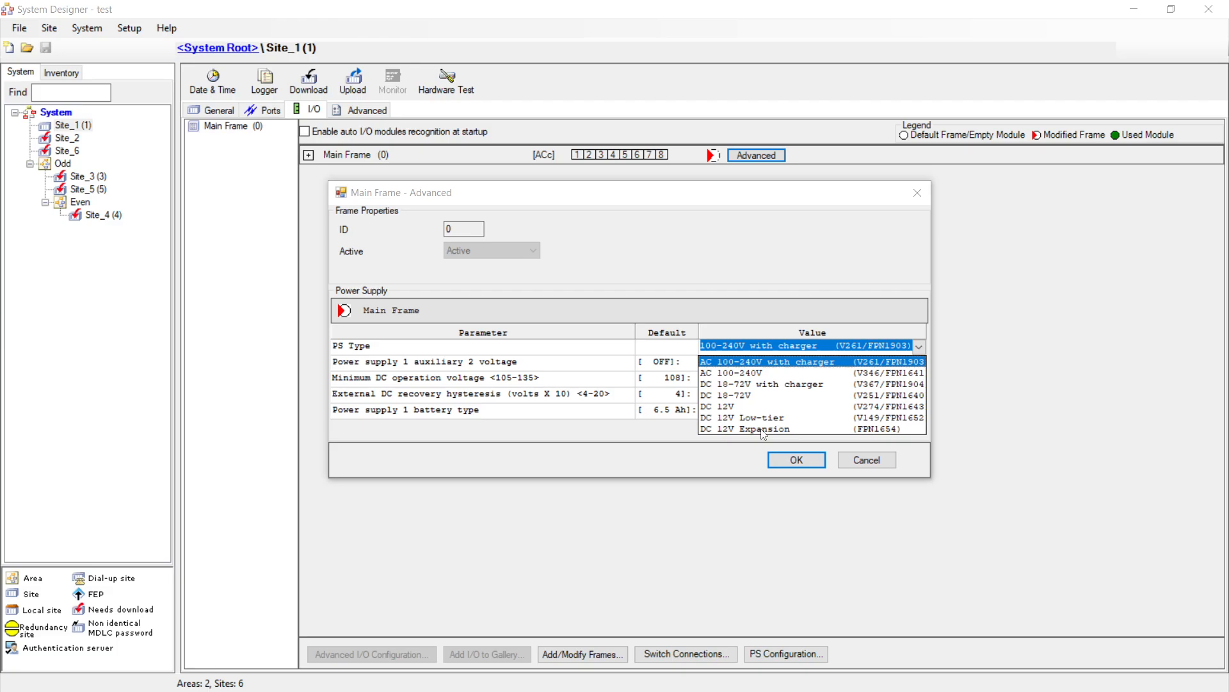
{"action": "left_click", "coordinate": [869, 463]}
{"action": "left_click", "coordinate": [867, 461]}
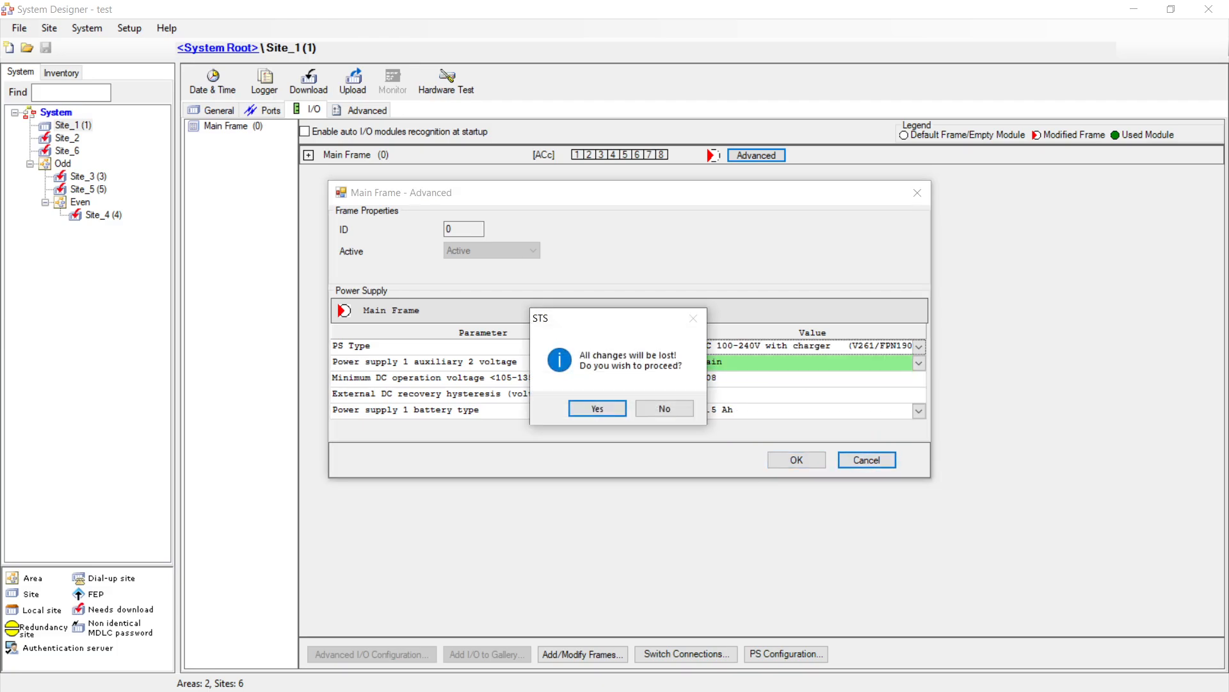
{"action": "key", "text": "alt+Tab"}
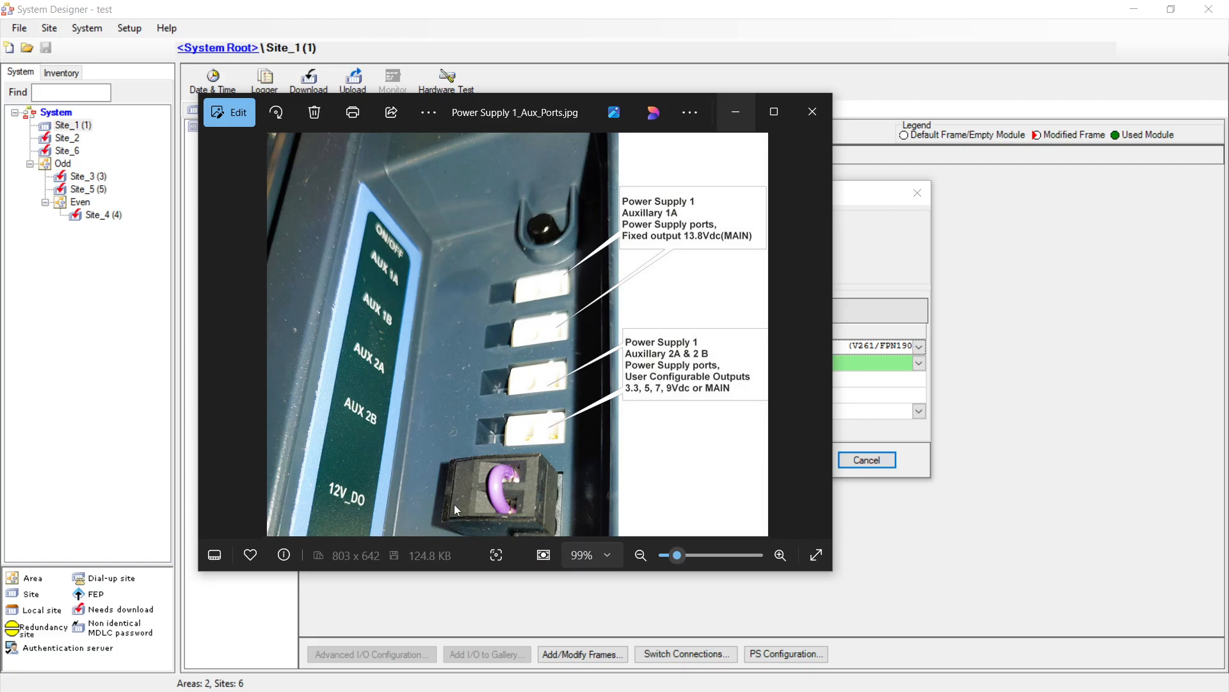
{"action": "left_click", "coordinate": [752, 114]}
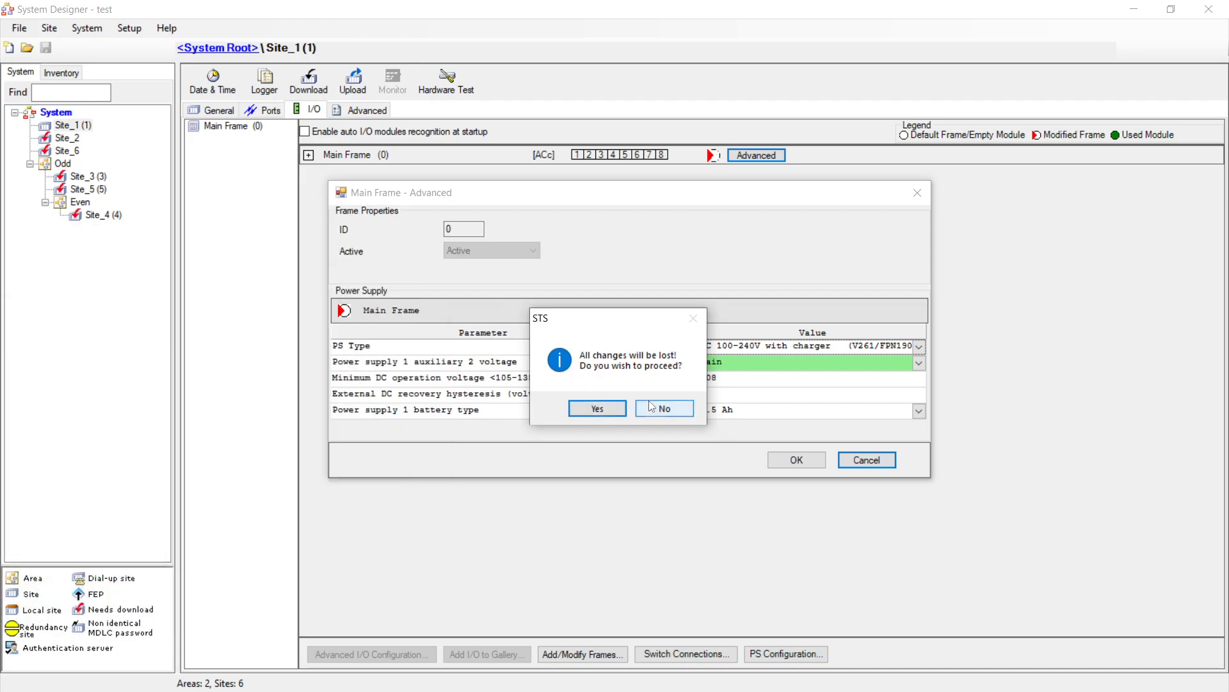
{"action": "left_click", "coordinate": [651, 406]}
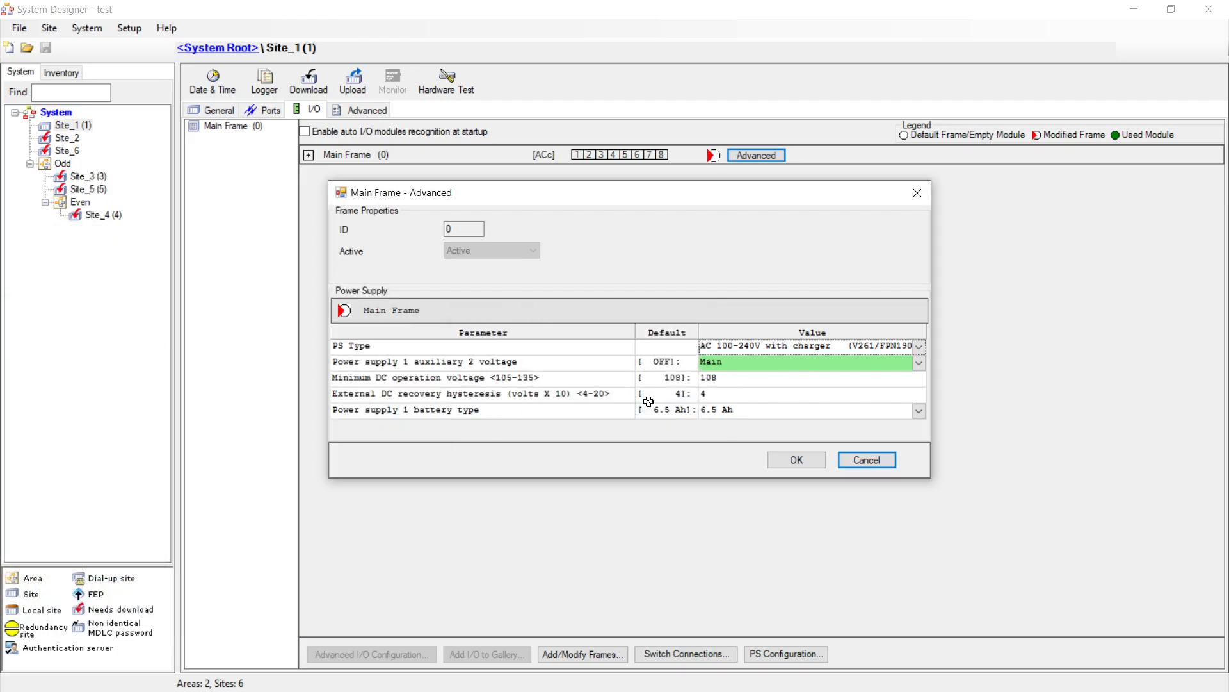
{"action": "left_click", "coordinate": [804, 465]}
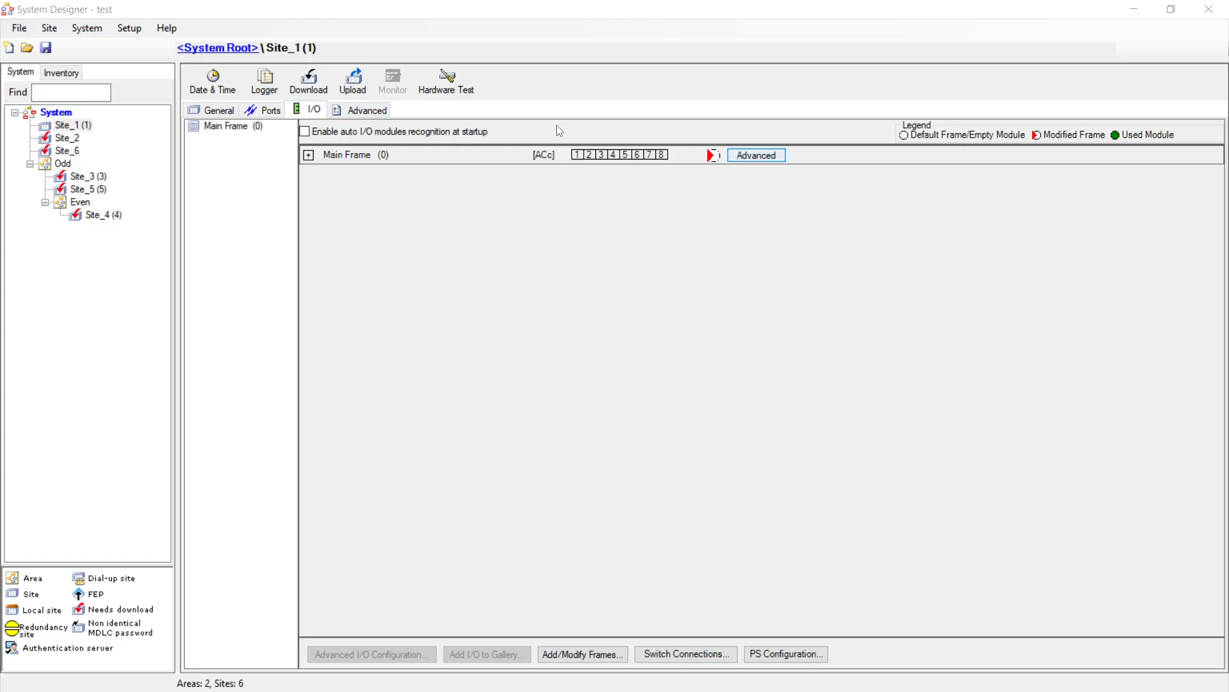
Step: Review Site_1's advanced parameter groups and check the Main Frame's settings in the Power Supply Configuration
{"action": "left_click", "coordinate": [384, 114]}
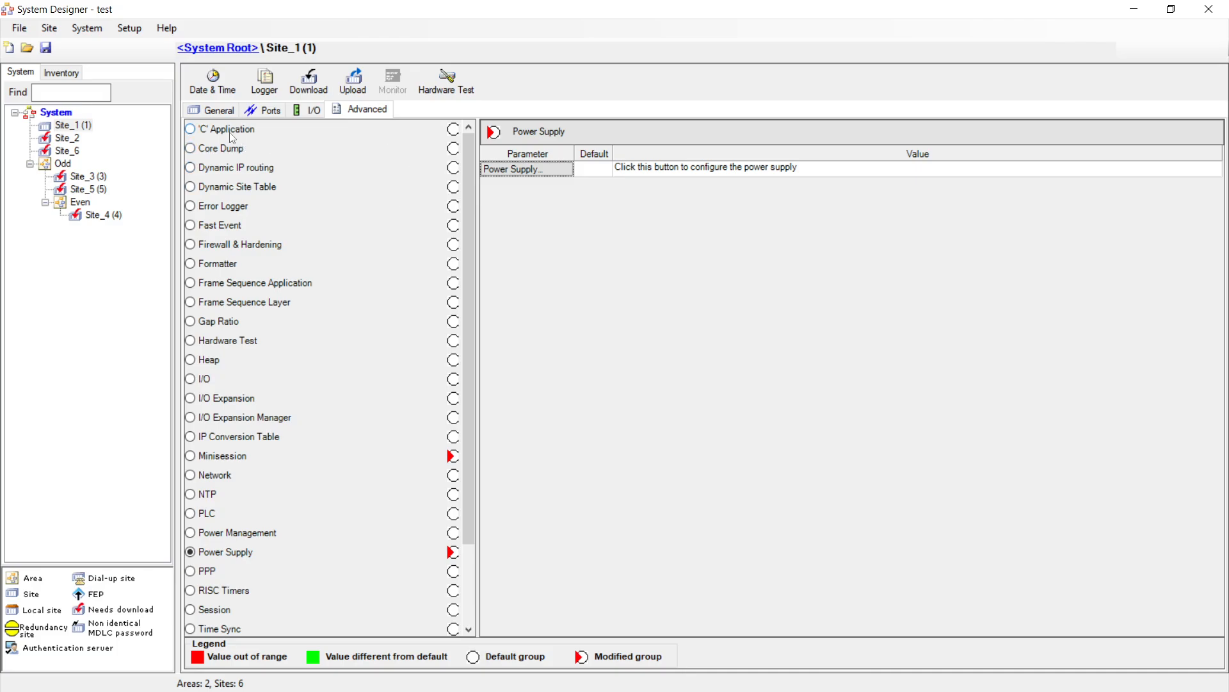
{"action": "scroll", "coordinate": [350, 378], "scroll_direction": "down", "scroll_amount": 2}
{"action": "scroll", "coordinate": [352, 386], "scroll_direction": "up", "scroll_amount": 2}
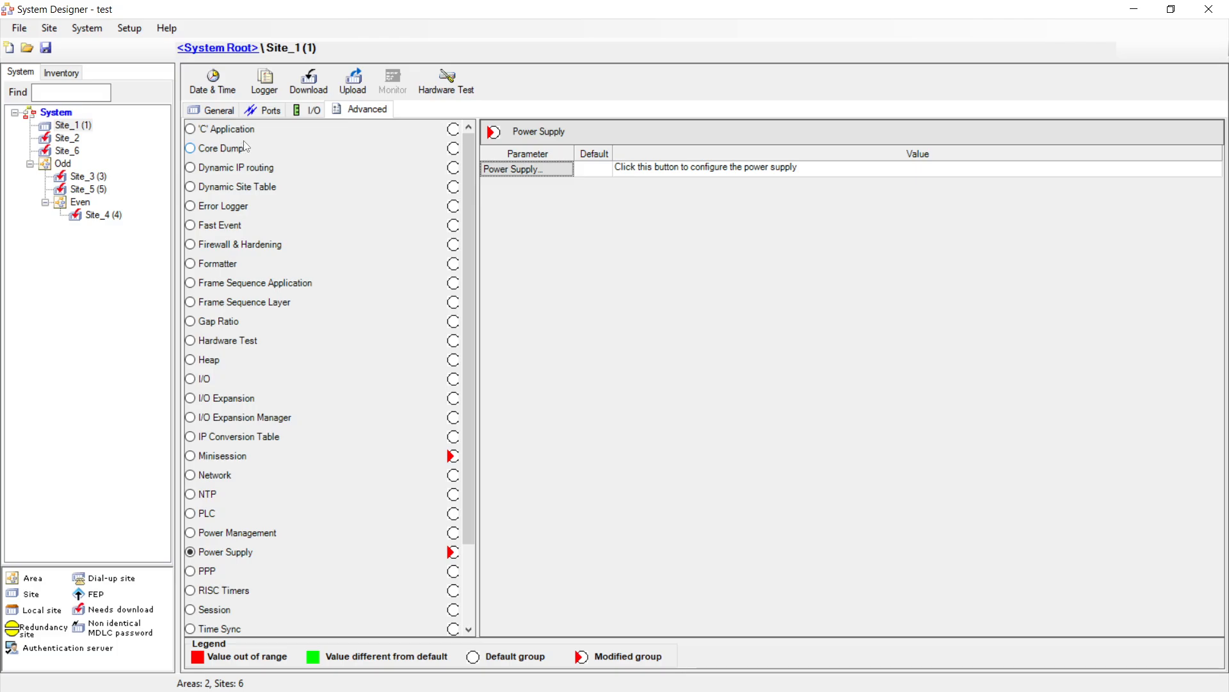
{"action": "scroll", "coordinate": [253, 311], "scroll_direction": "down", "scroll_amount": 2}
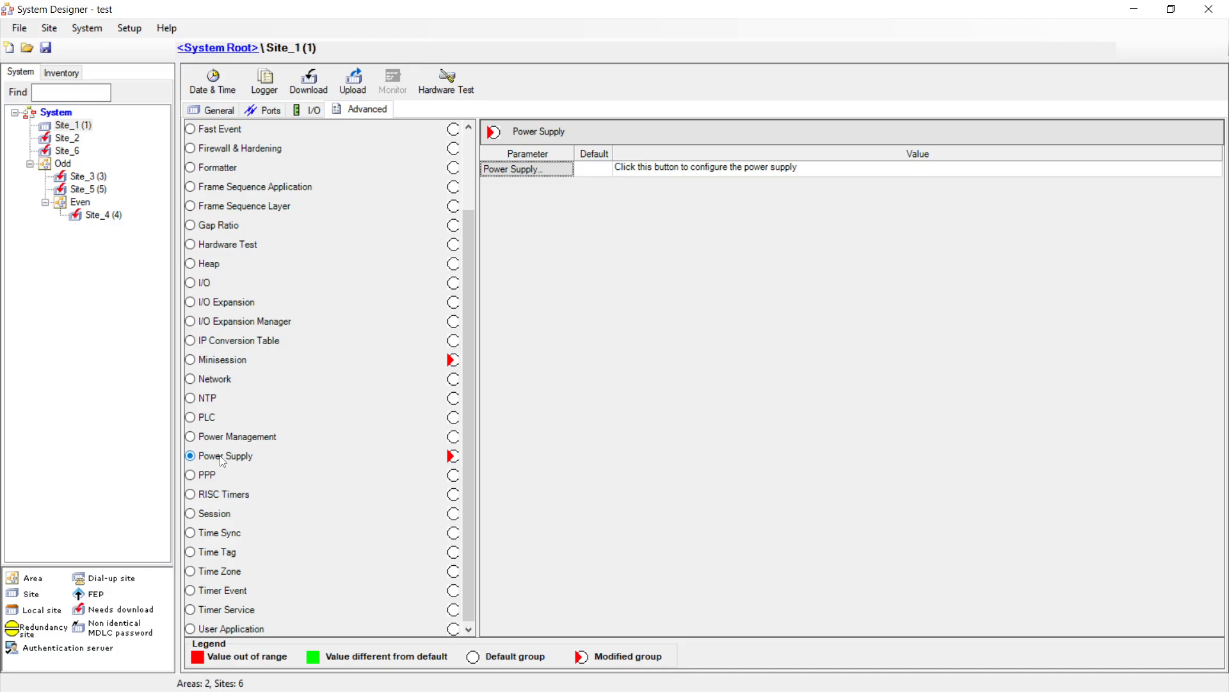
{"action": "left_click", "coordinate": [545, 171]}
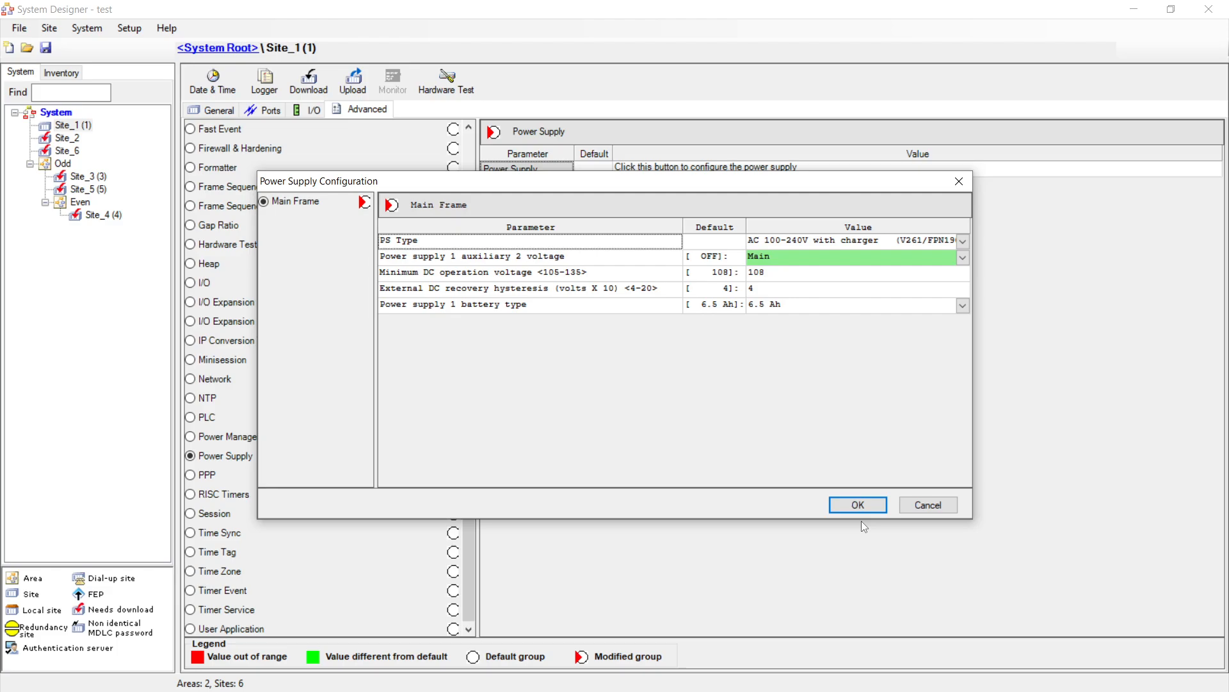
{"action": "left_click", "coordinate": [858, 504]}
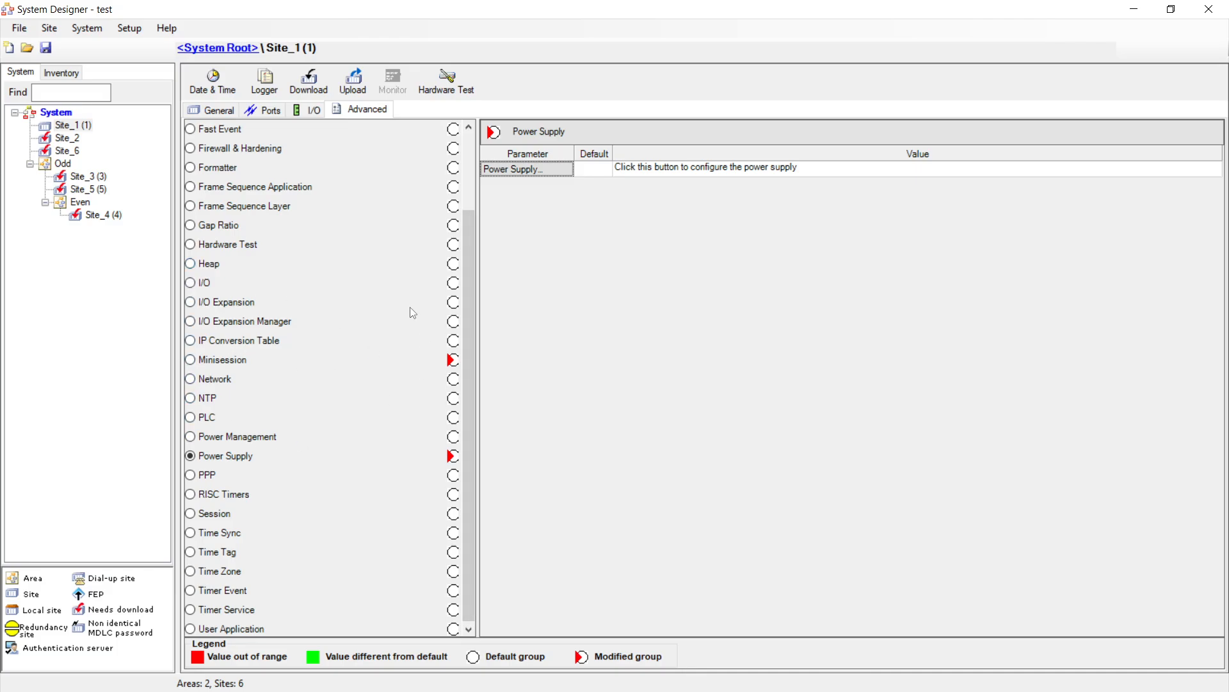
{"action": "scroll", "coordinate": [394, 479], "scroll_direction": "down", "scroll_amount": 1}
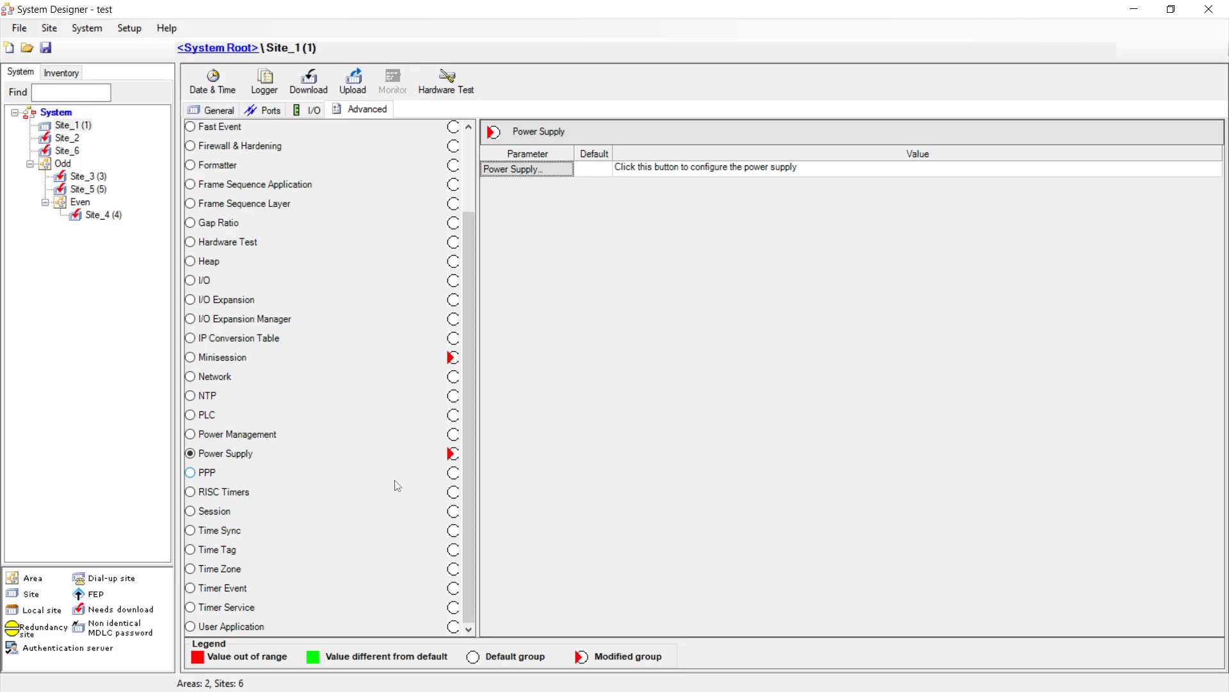
Step: Read Site_1's date and time over the local connection, and check it again by Site ID 1 over RSlink 3
{"action": "left_click", "coordinate": [219, 111]}
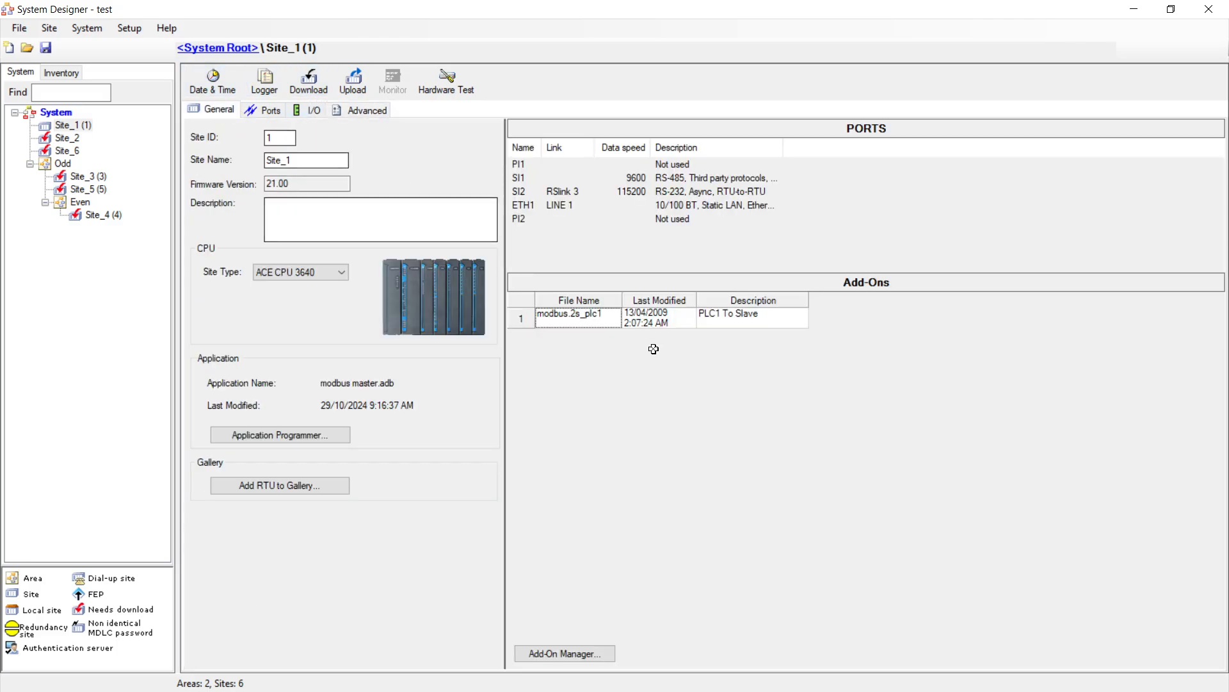
{"action": "left_click", "coordinate": [209, 83]}
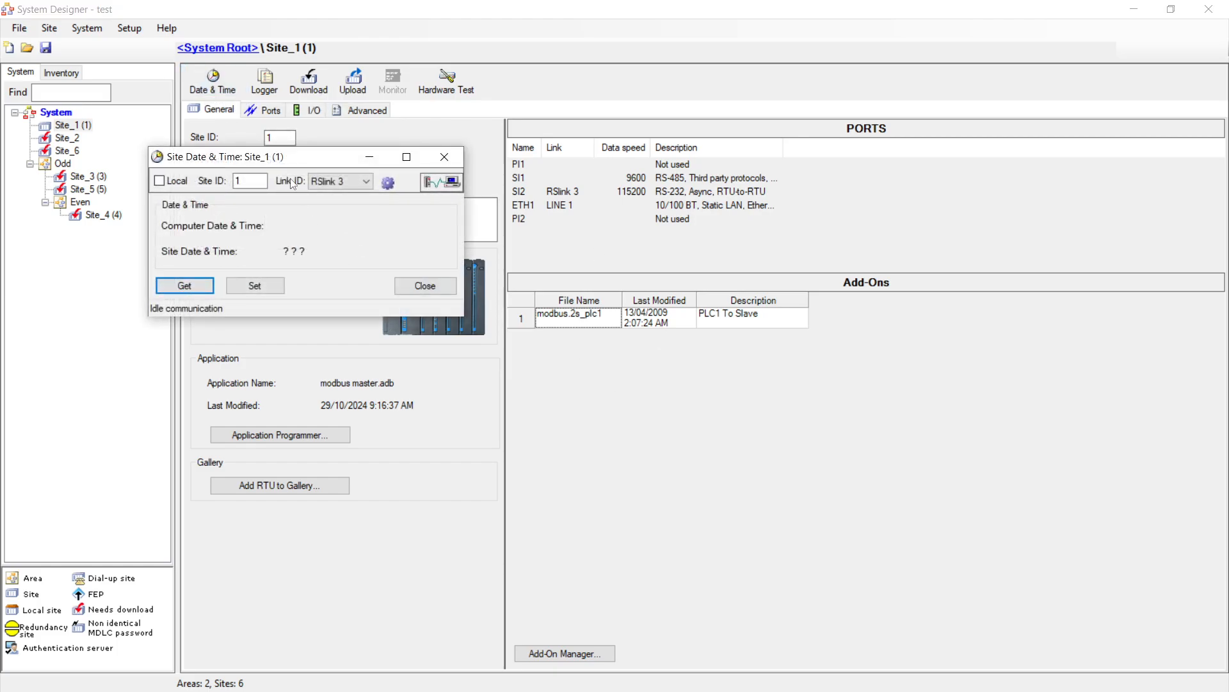
{"action": "left_click_drag", "start_coordinate": [282, 158], "coordinate": [477, 199]}
{"action": "left_click", "coordinate": [356, 221]}
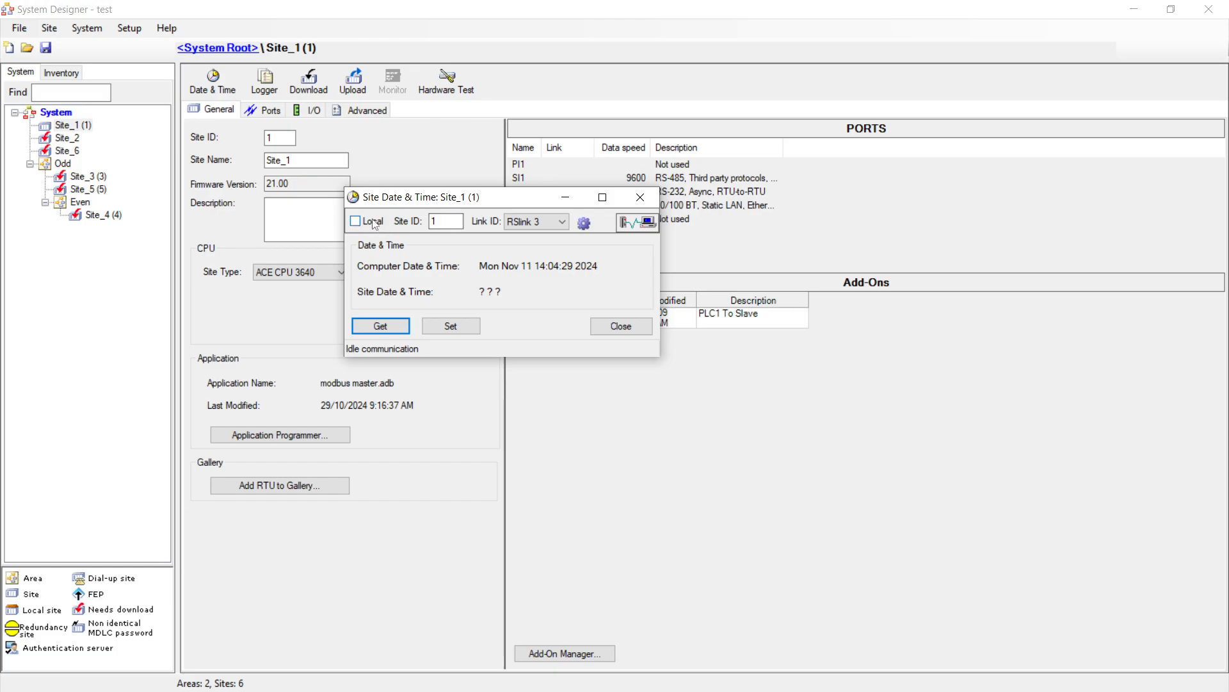
{"action": "left_click", "coordinate": [385, 327]}
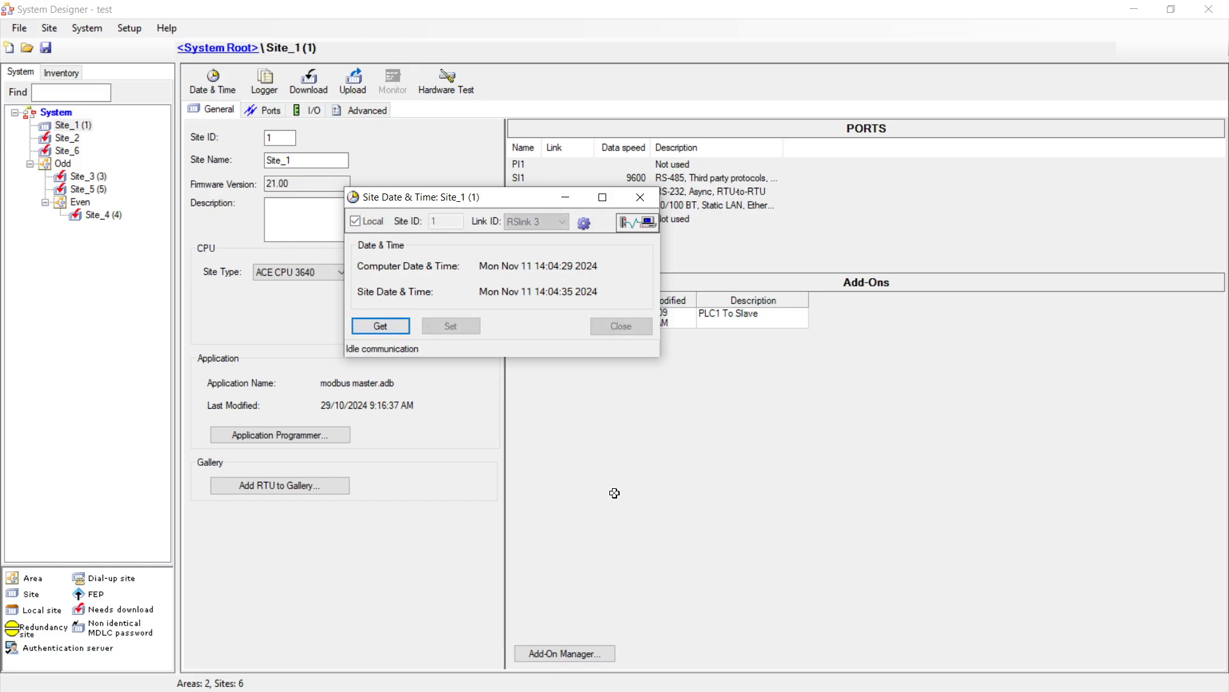
{"action": "left_click", "coordinate": [356, 222]}
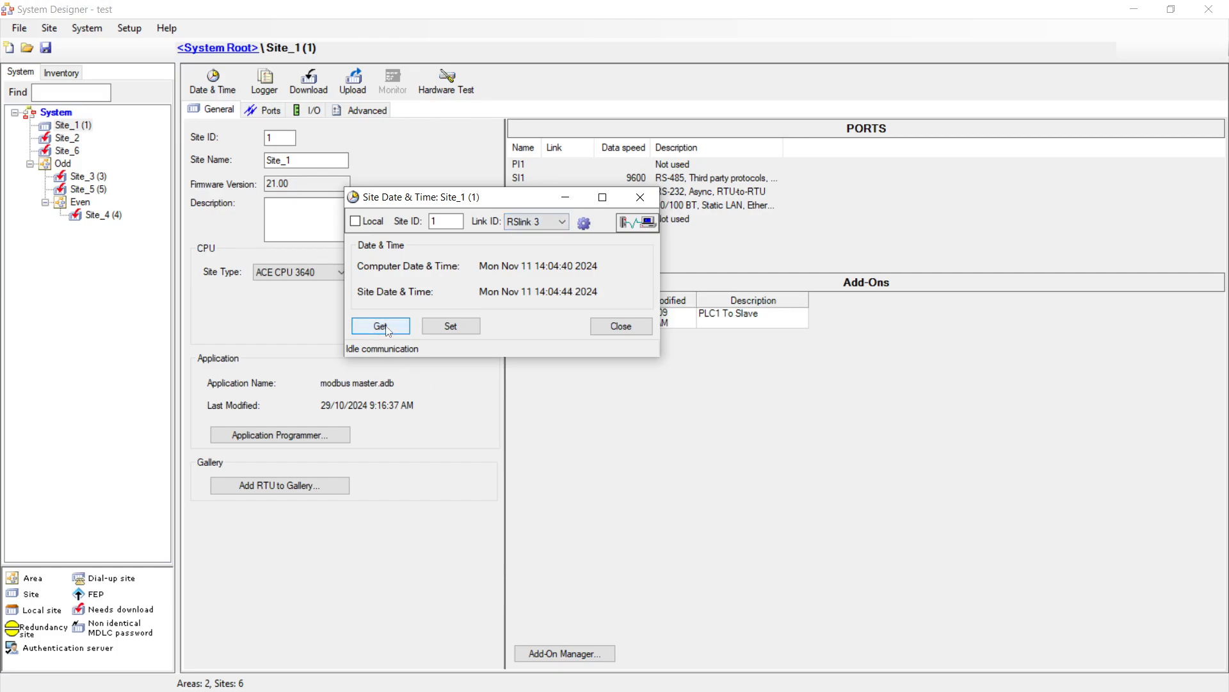
{"action": "left_click", "coordinate": [621, 327]}
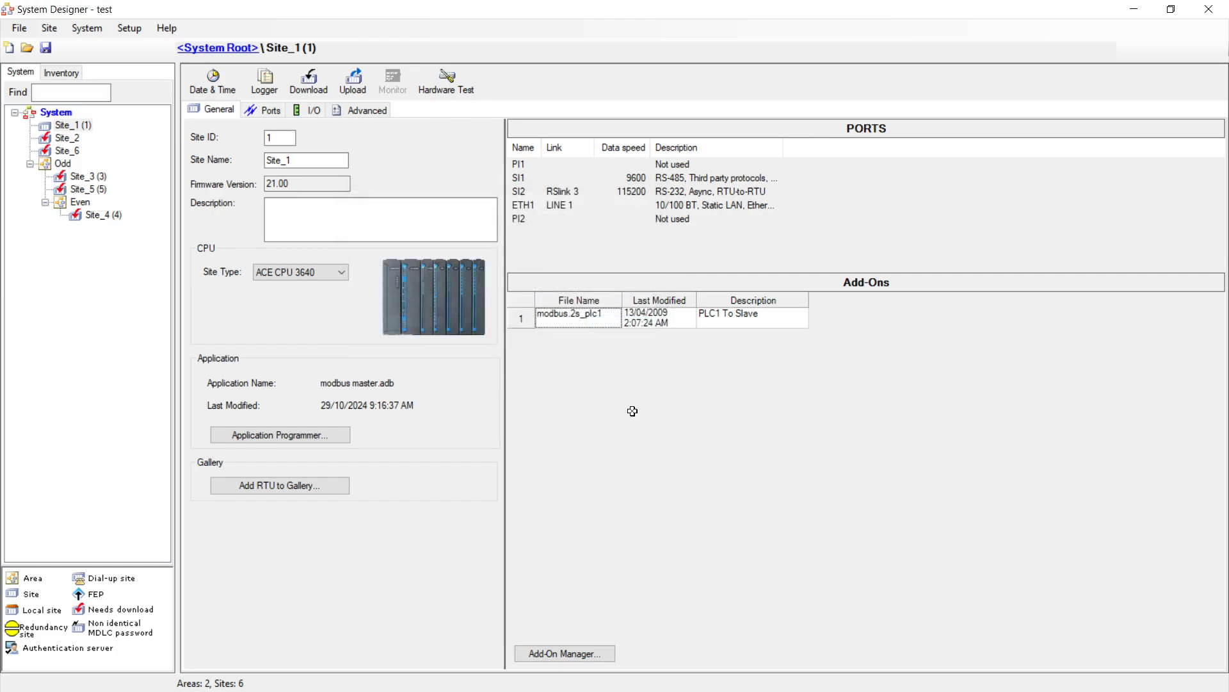
Step: View the Error Logger of Site_1 and minimize both the site design and logger windows
{"action": "left_click", "coordinate": [263, 90]}
{"action": "left_click_drag", "start_coordinate": [454, 39], "coordinate": [702, 80]}
{"action": "left_click", "coordinate": [1120, 12]}
{"action": "left_click", "coordinate": [1134, 10]}
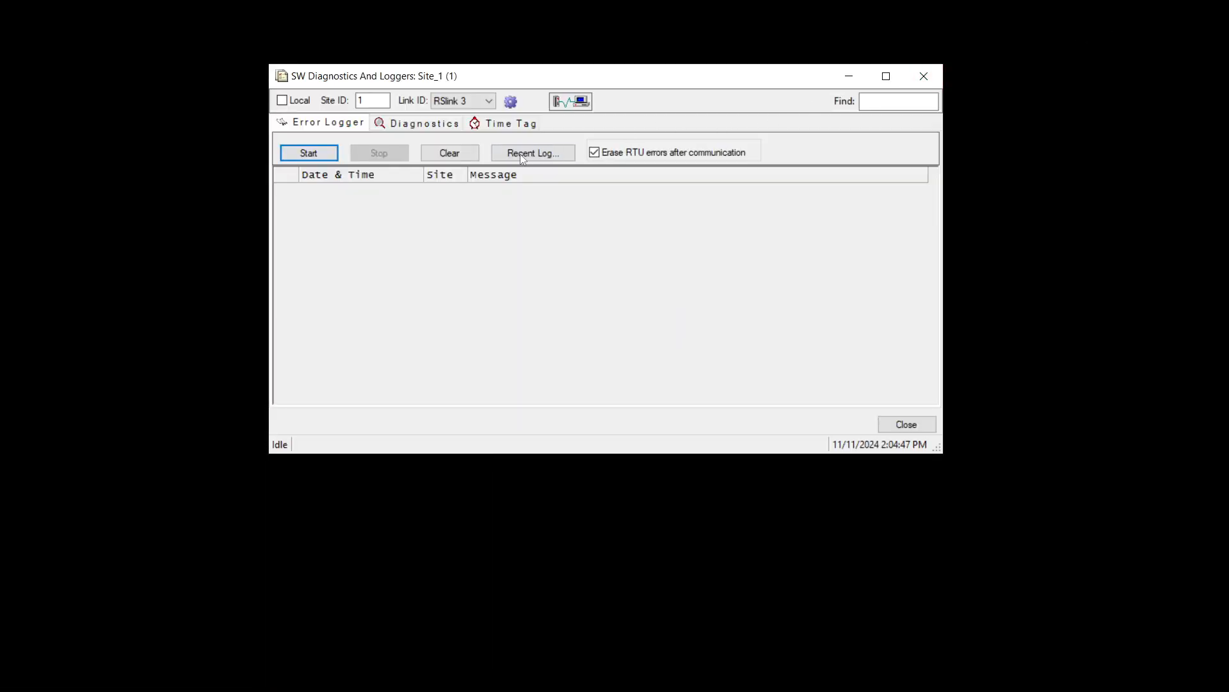
{"action": "left_click", "coordinate": [849, 74]}
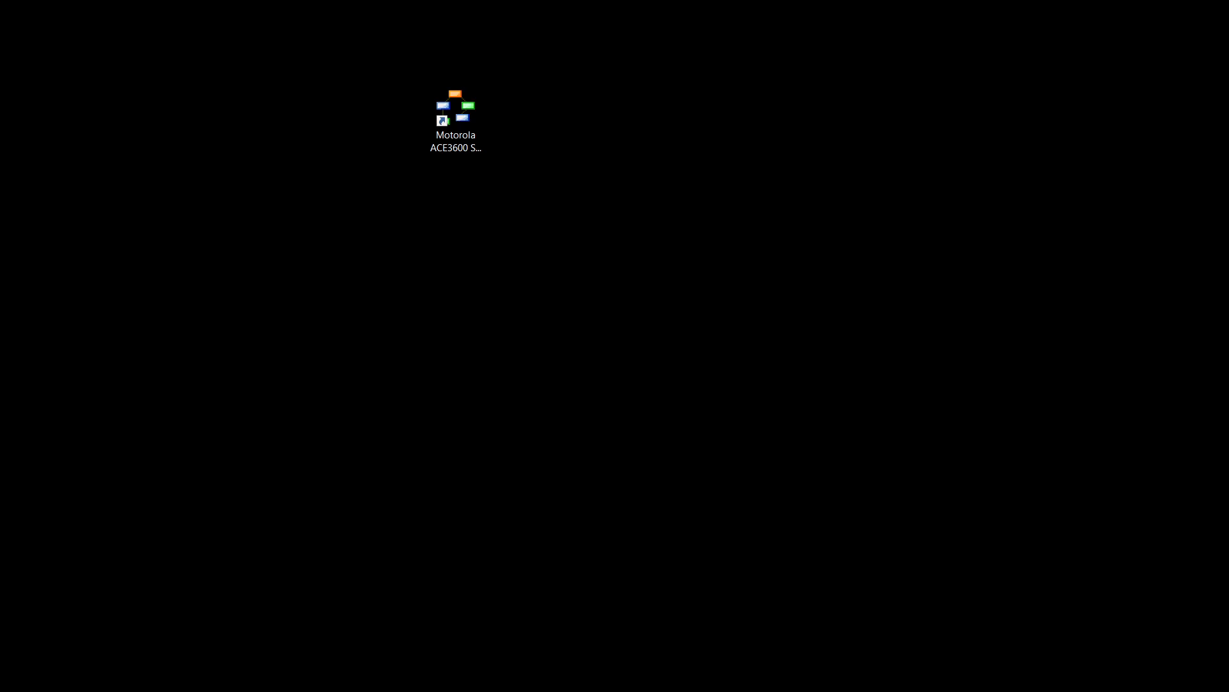
Step: Open STS_Software_Diagnostic_Output_and_Error_Messages.pdf from the STS Manuals folder
{"action": "left_click_drag", "start_coordinate": [0, 183], "coordinate": [536, 131]}
{"action": "double_click", "coordinate": [333, 229]}
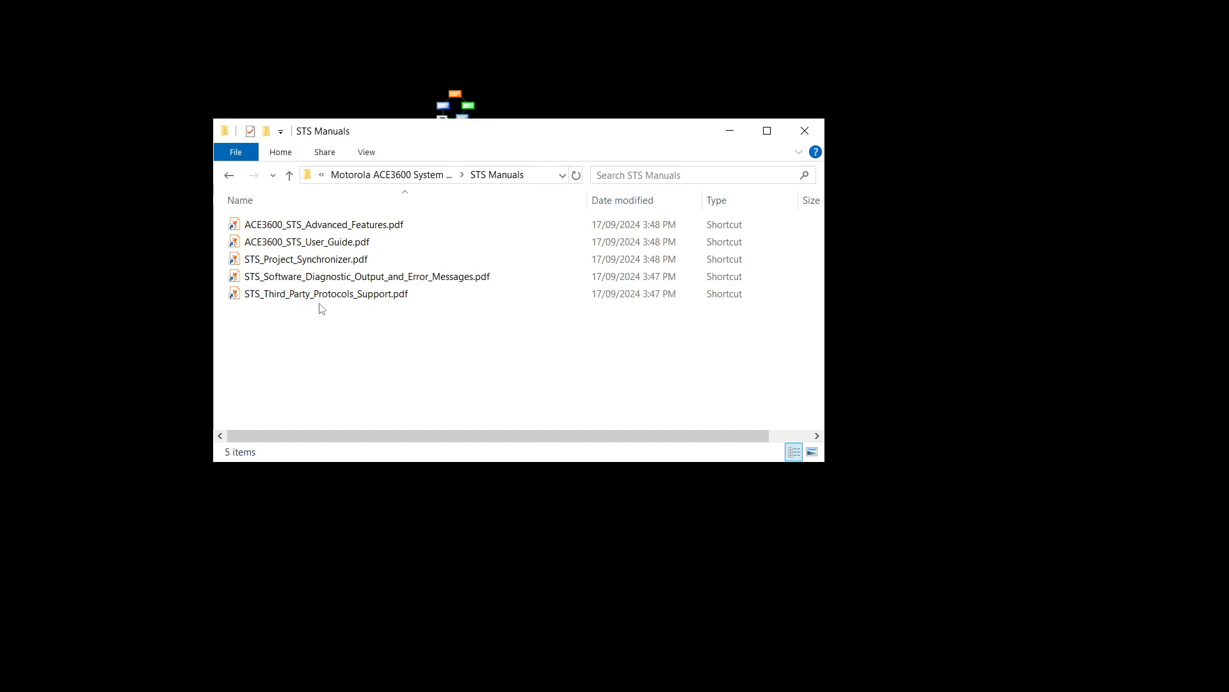
{"action": "double_click", "coordinate": [373, 282]}
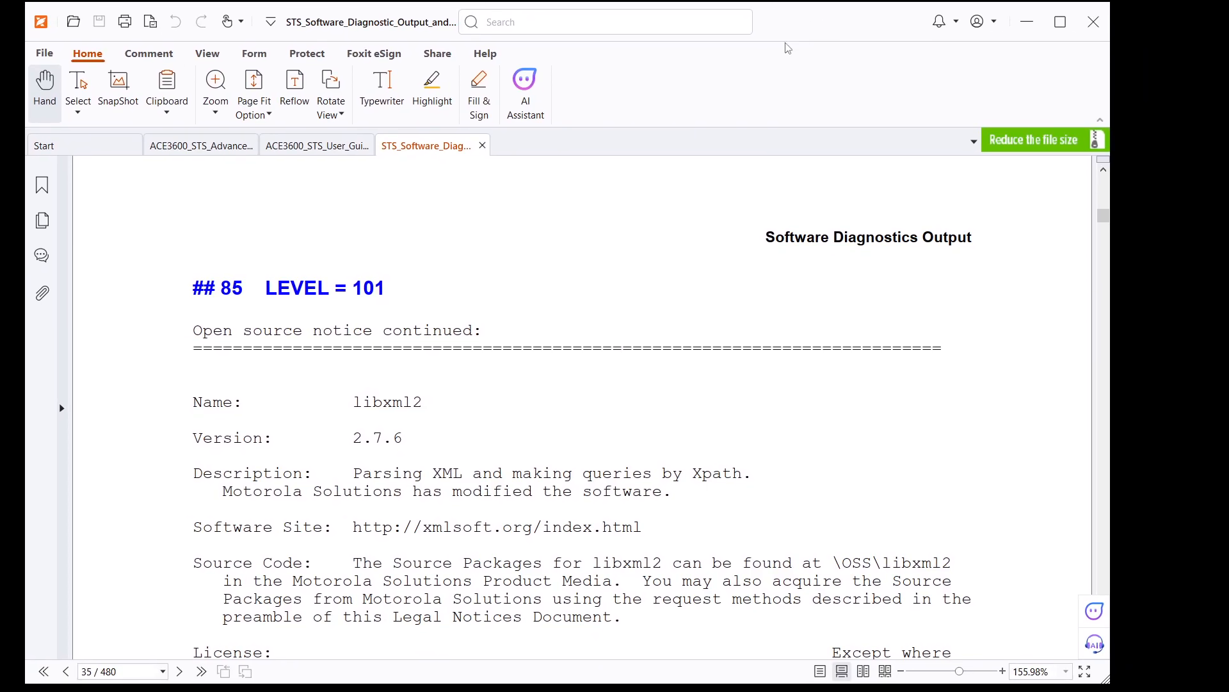
Step: Close the two other ACE3600 STS manuals and search the diagnostics manual for #141
{"action": "left_click", "coordinate": [367, 145]}
{"action": "left_click", "coordinate": [252, 145]}
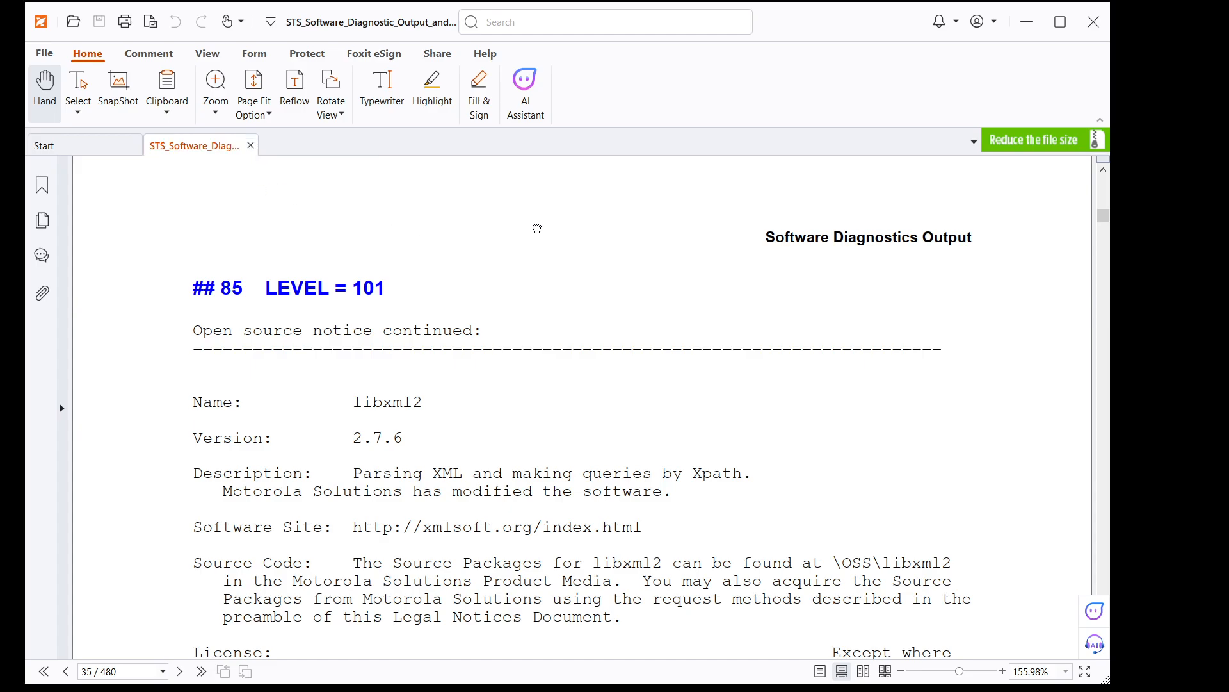
{"action": "key", "text": "ctrl+f"}
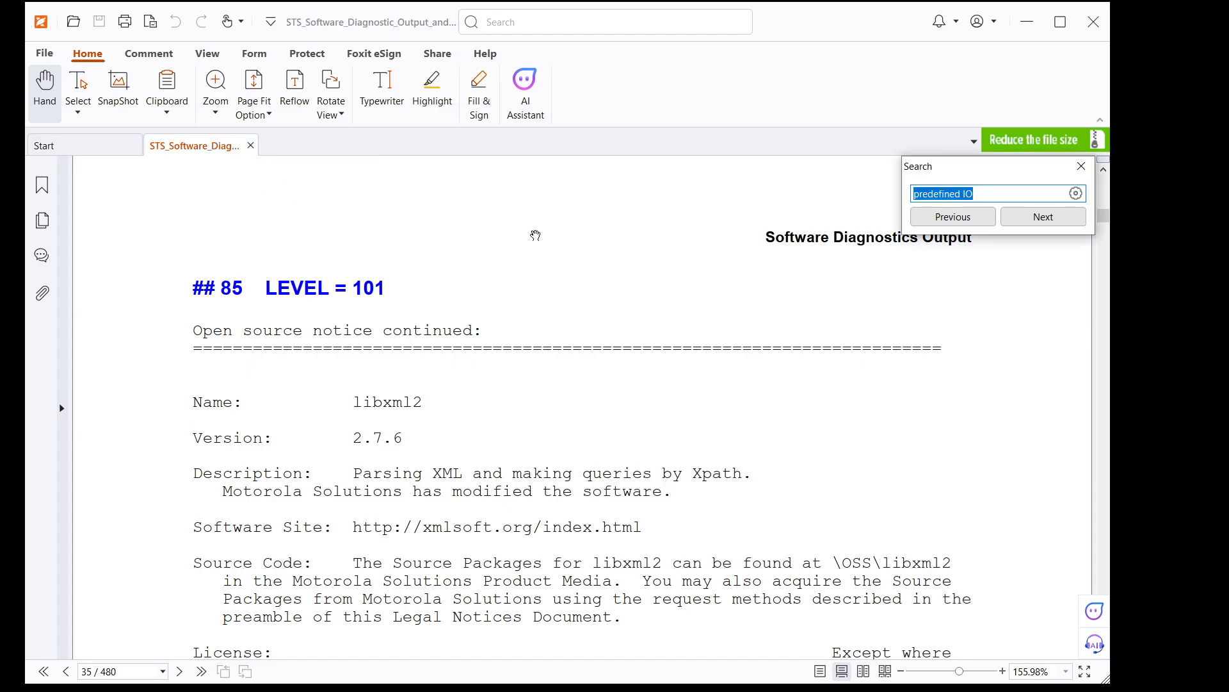
{"action": "type", "text": "#141"}
{"action": "key", "text": "Return"}
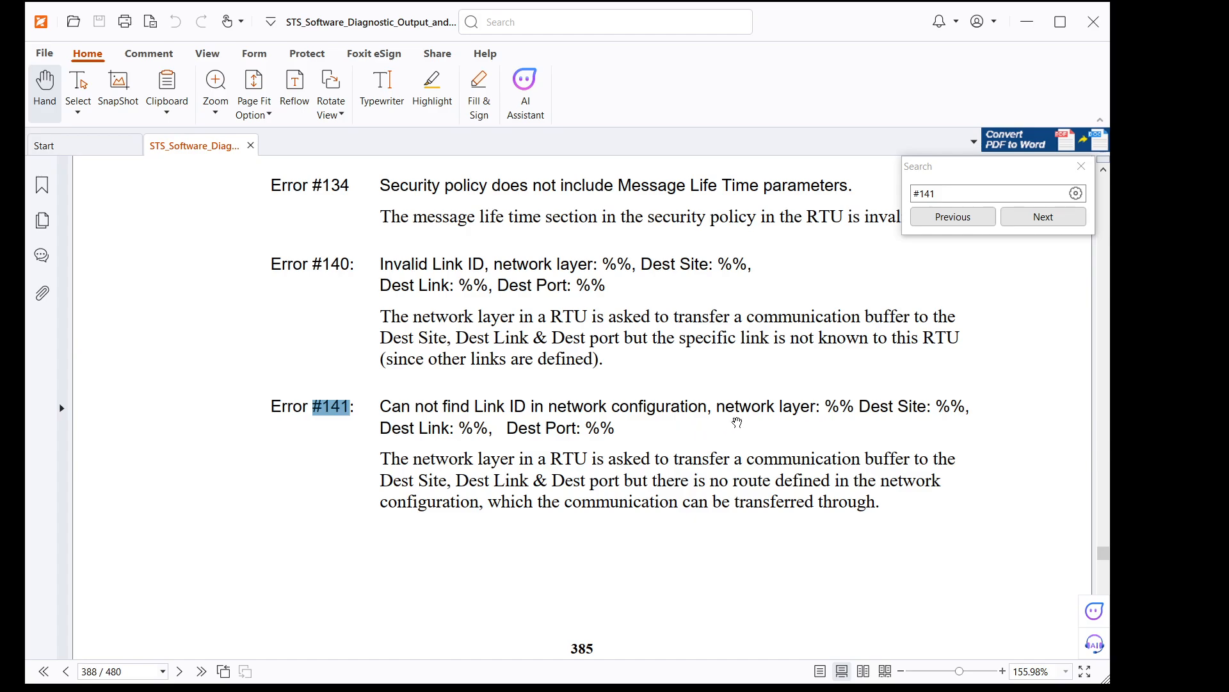
Step: Examine the description of error #141 and the neighbouring error entries in the diagnostics manual
{"action": "scroll", "coordinate": [705, 429], "scroll_direction": "down", "scroll_amount": 2}
{"action": "scroll", "coordinate": [640, 442], "scroll_direction": "up", "scroll_amount": 4}
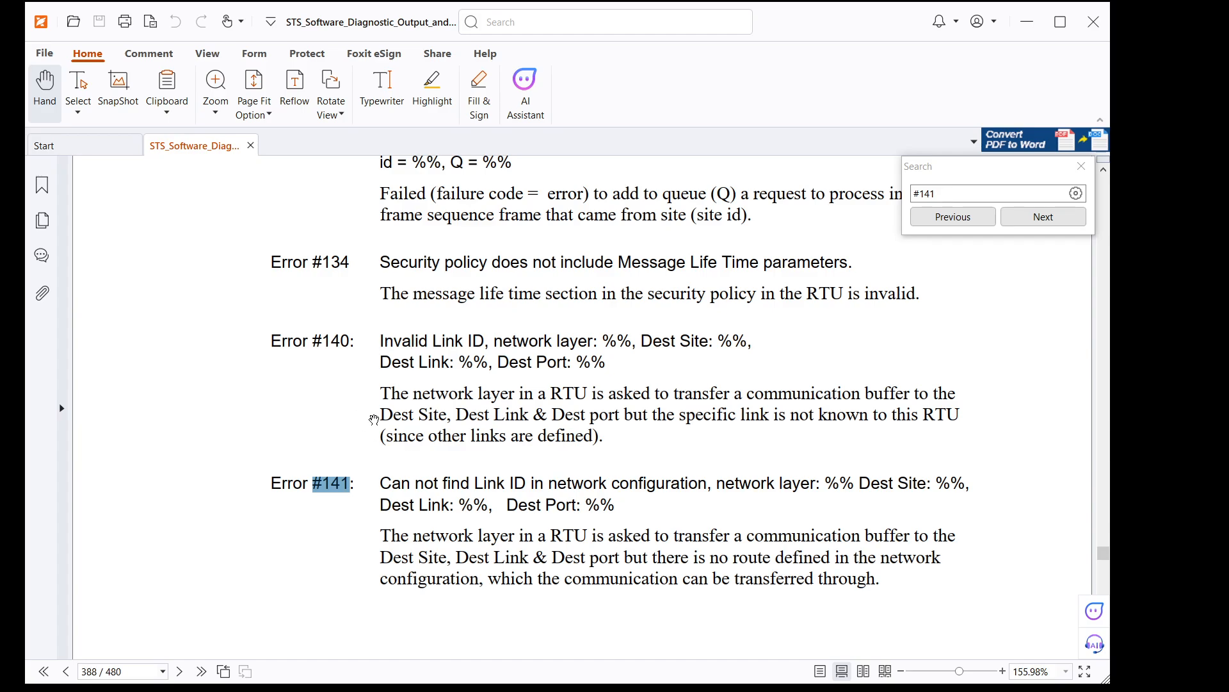
{"action": "scroll", "coordinate": [461, 487], "scroll_direction": "down", "scroll_amount": 1}
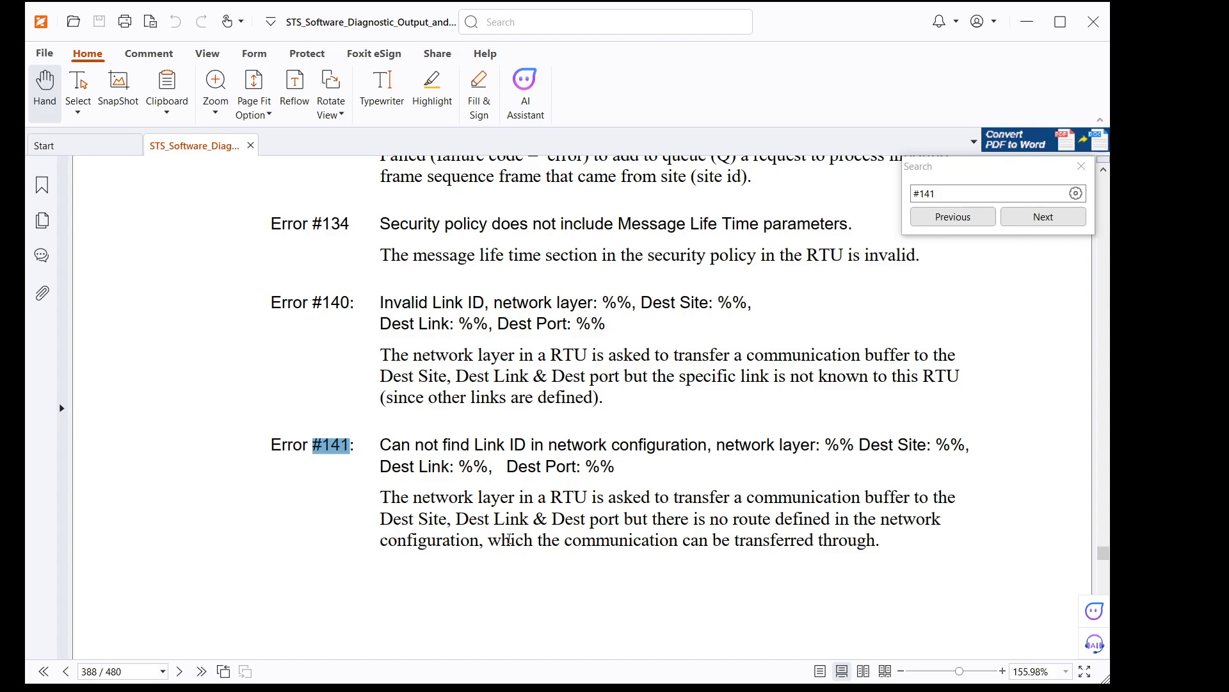
{"action": "scroll", "coordinate": [549, 566], "scroll_direction": "up", "scroll_amount": 3}
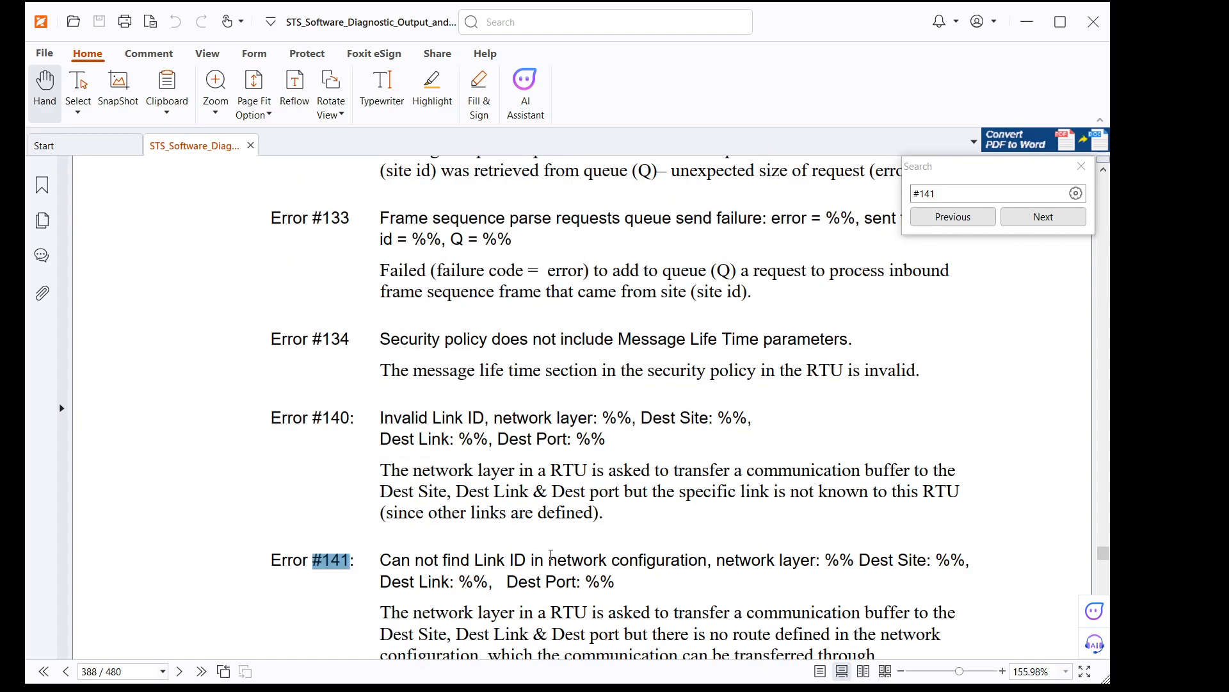
{"action": "scroll", "coordinate": [546, 561], "scroll_direction": "down", "scroll_amount": 4}
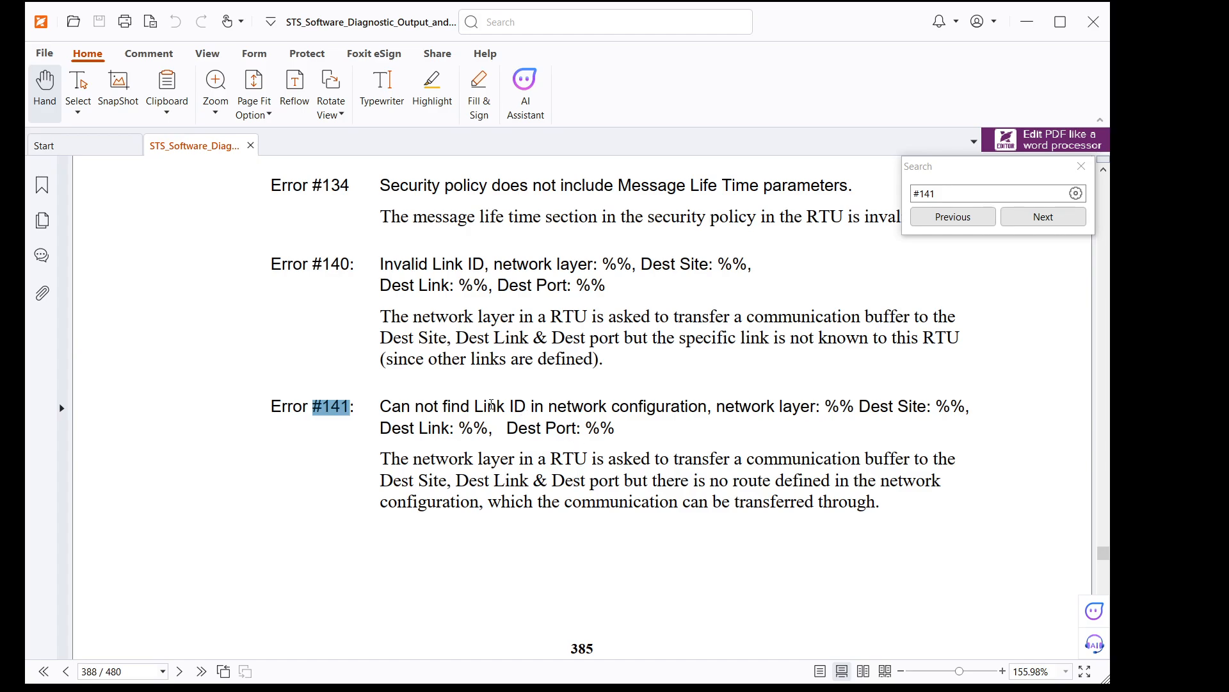
{"action": "scroll", "coordinate": [506, 395], "scroll_direction": "up", "scroll_amount": 8}
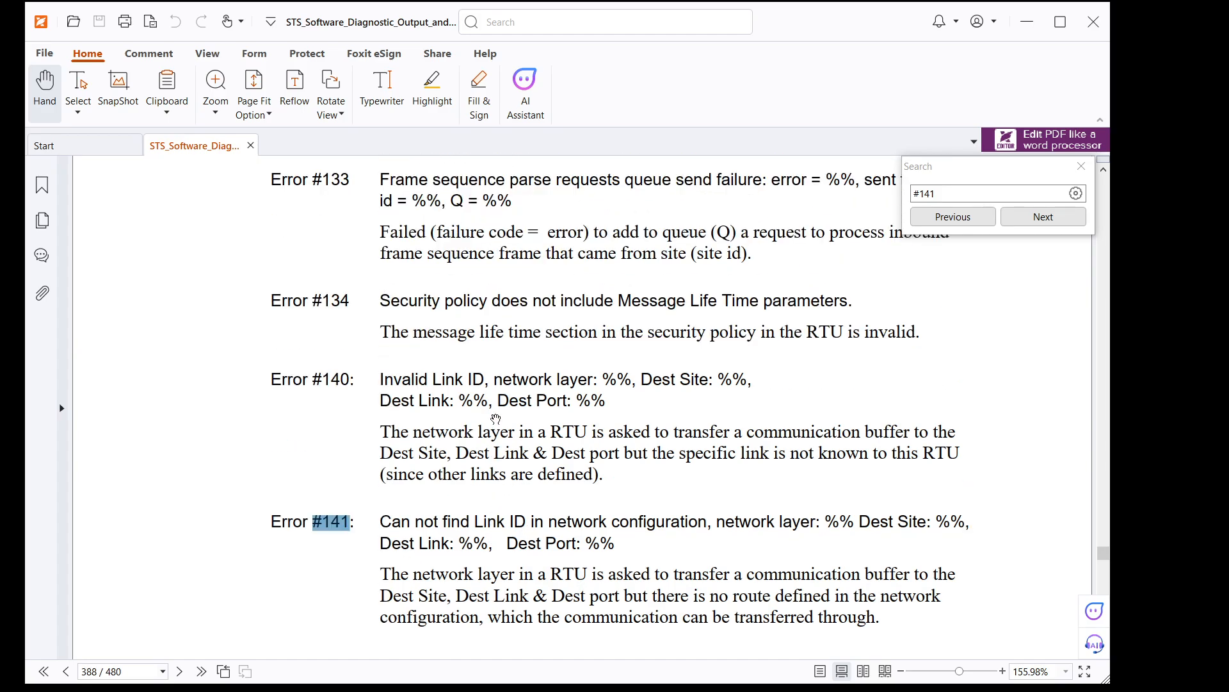
{"action": "scroll", "coordinate": [514, 475], "scroll_direction": "down", "scroll_amount": 5}
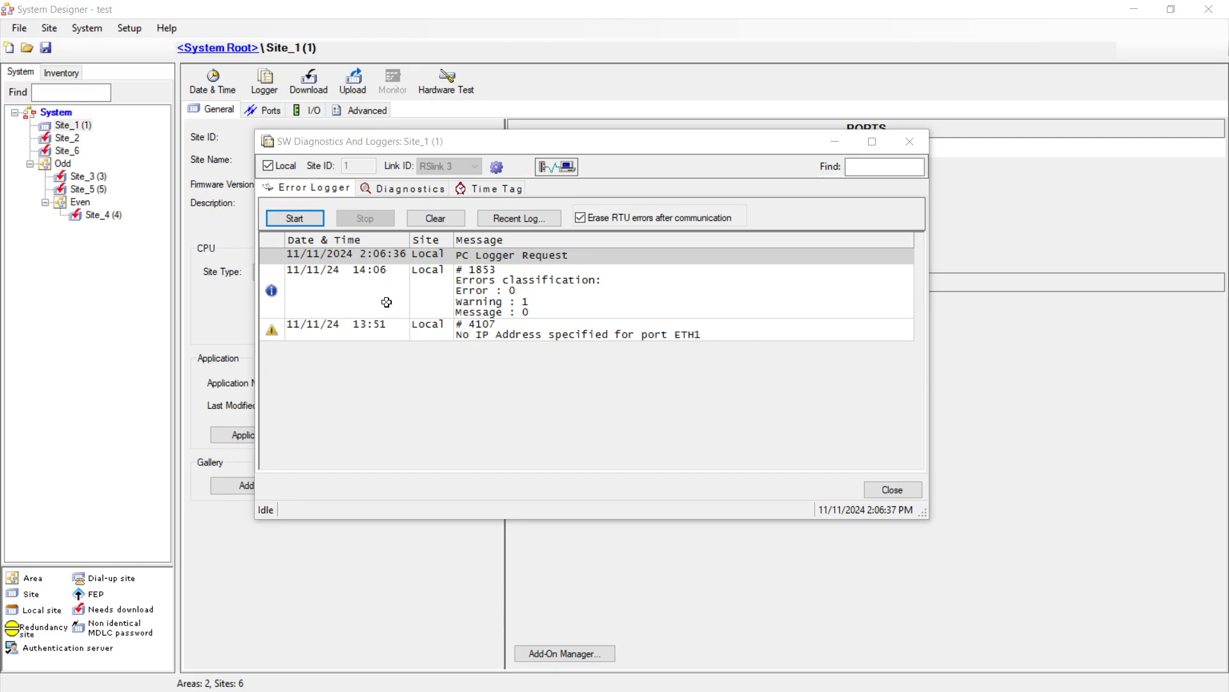
Step: Retrieve the device list in the Diagnostics logger of Site_1 and examine the listed devices
{"action": "left_click", "coordinate": [409, 191]}
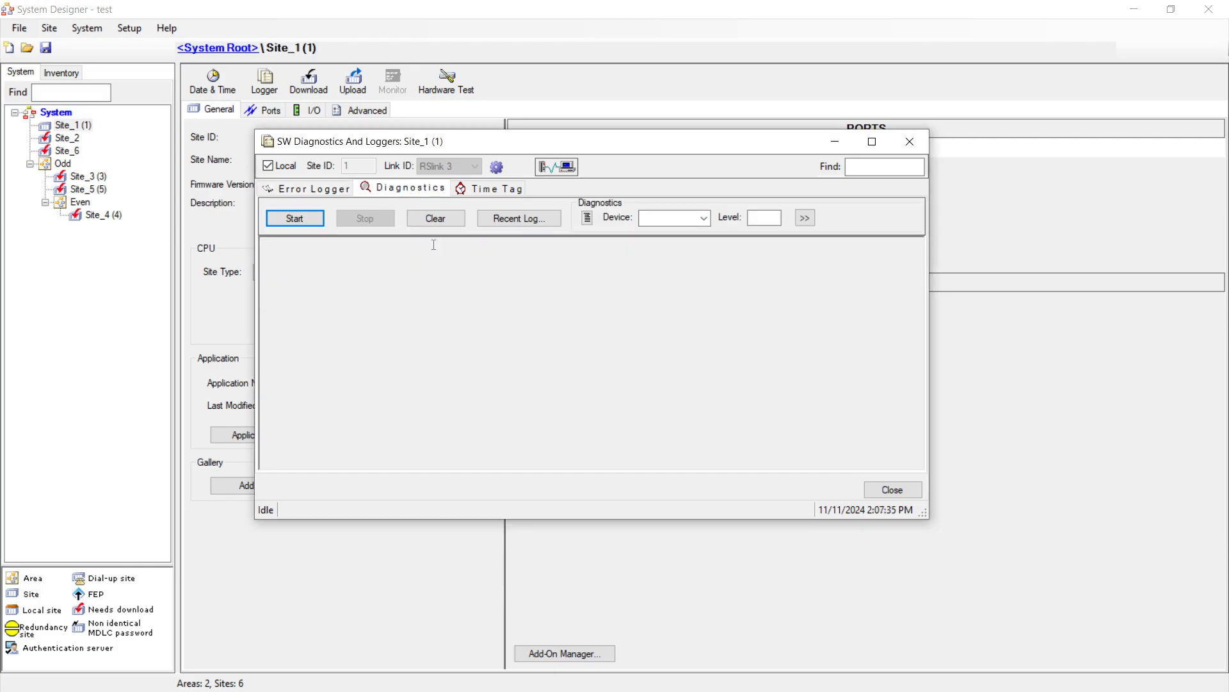
{"action": "left_click_drag", "start_coordinate": [459, 146], "coordinate": [438, 86]}
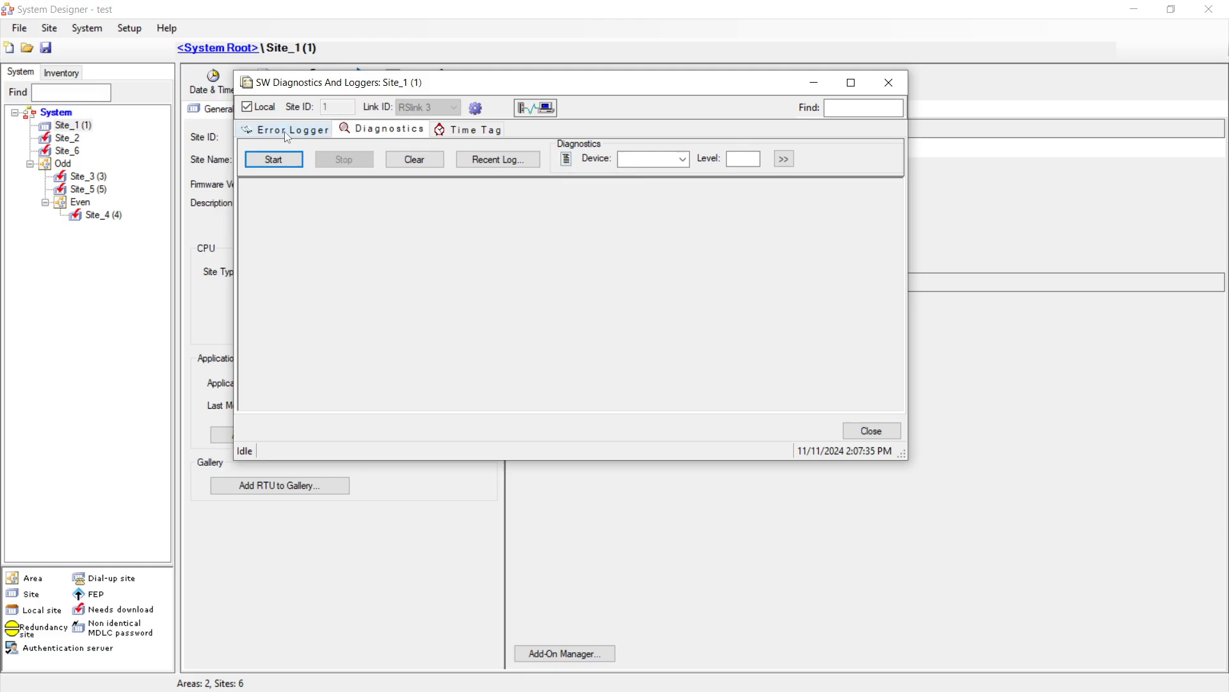
{"action": "left_click", "coordinate": [567, 162]}
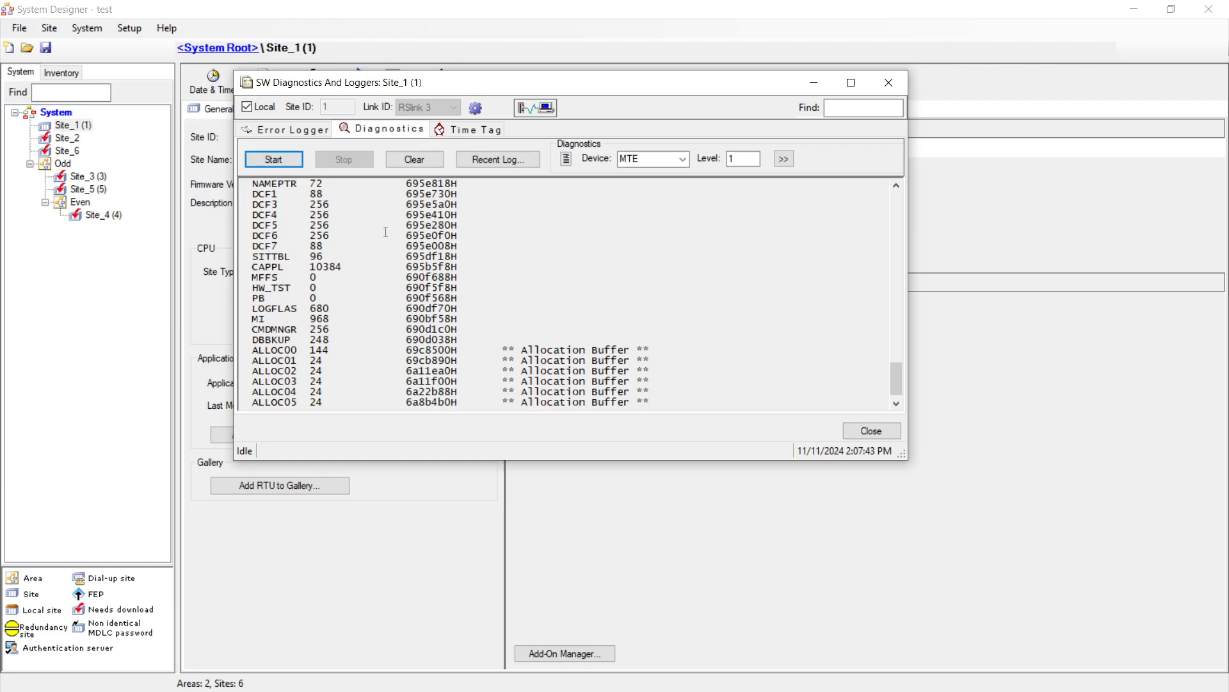
{"action": "scroll", "coordinate": [409, 205], "scroll_direction": "up", "scroll_amount": 10}
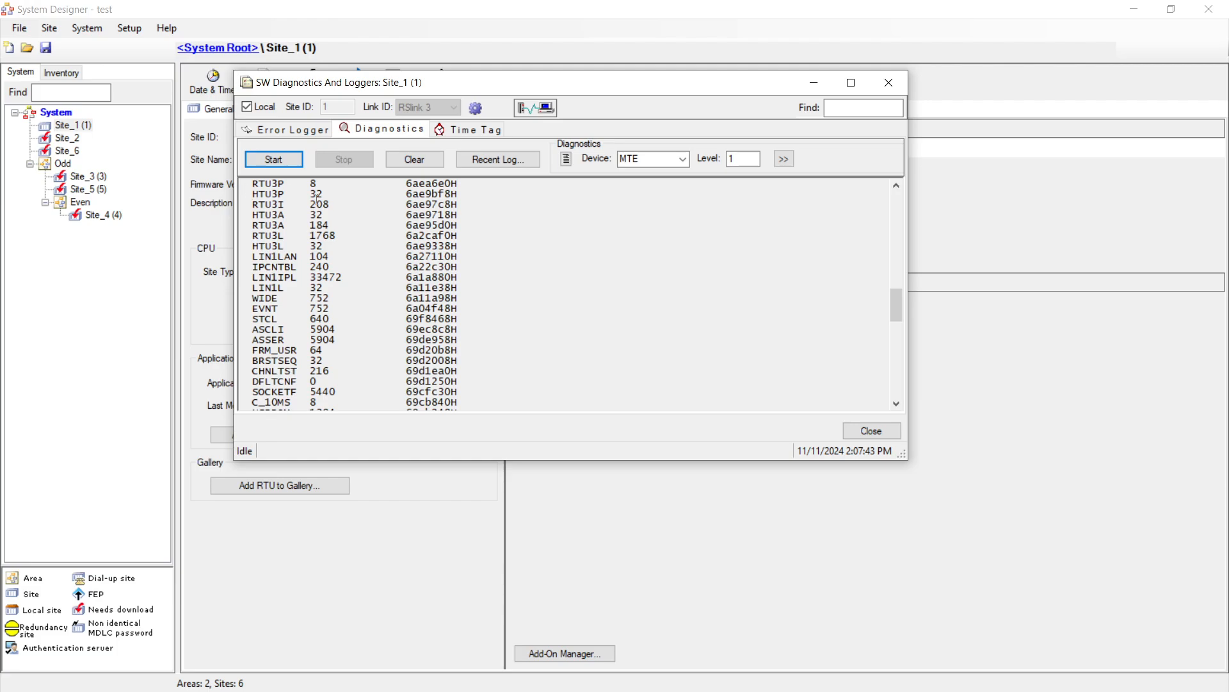
{"action": "scroll", "coordinate": [256, 217], "scroll_direction": "up", "scroll_amount": 4}
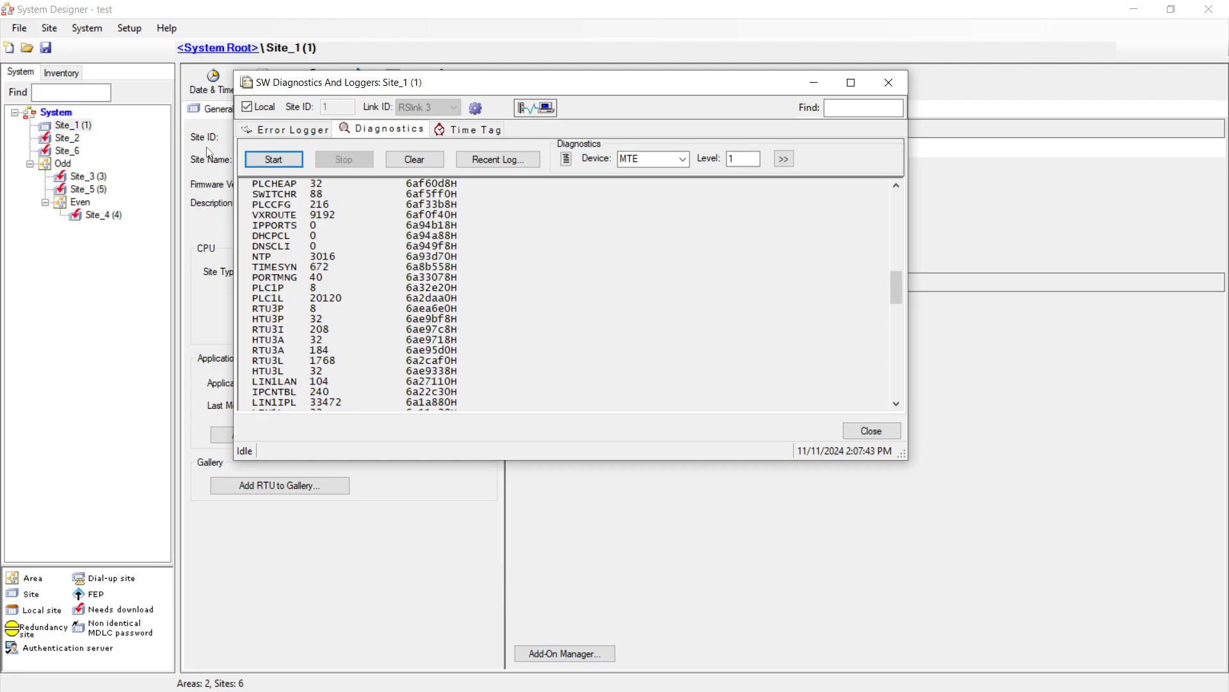
{"action": "scroll", "coordinate": [321, 286], "scroll_direction": "down", "scroll_amount": 2}
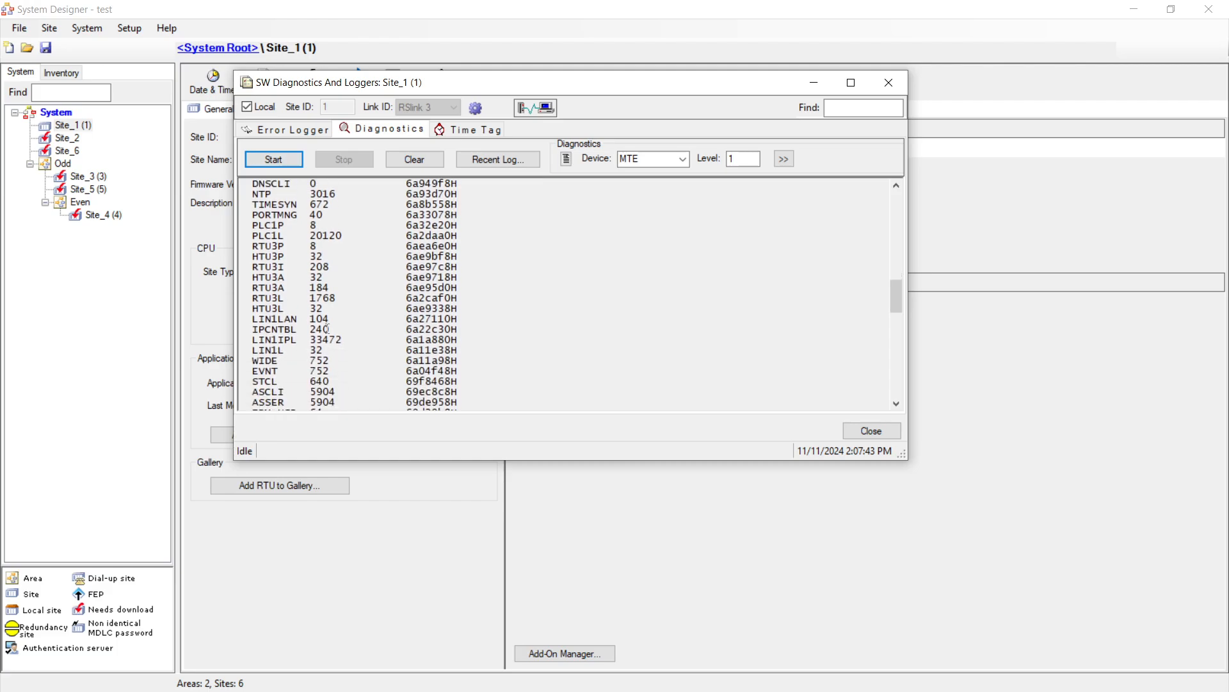
{"action": "scroll", "coordinate": [328, 320], "scroll_direction": "down", "scroll_amount": 3}
{"action": "scroll", "coordinate": [329, 320], "scroll_direction": "up", "scroll_amount": 9}
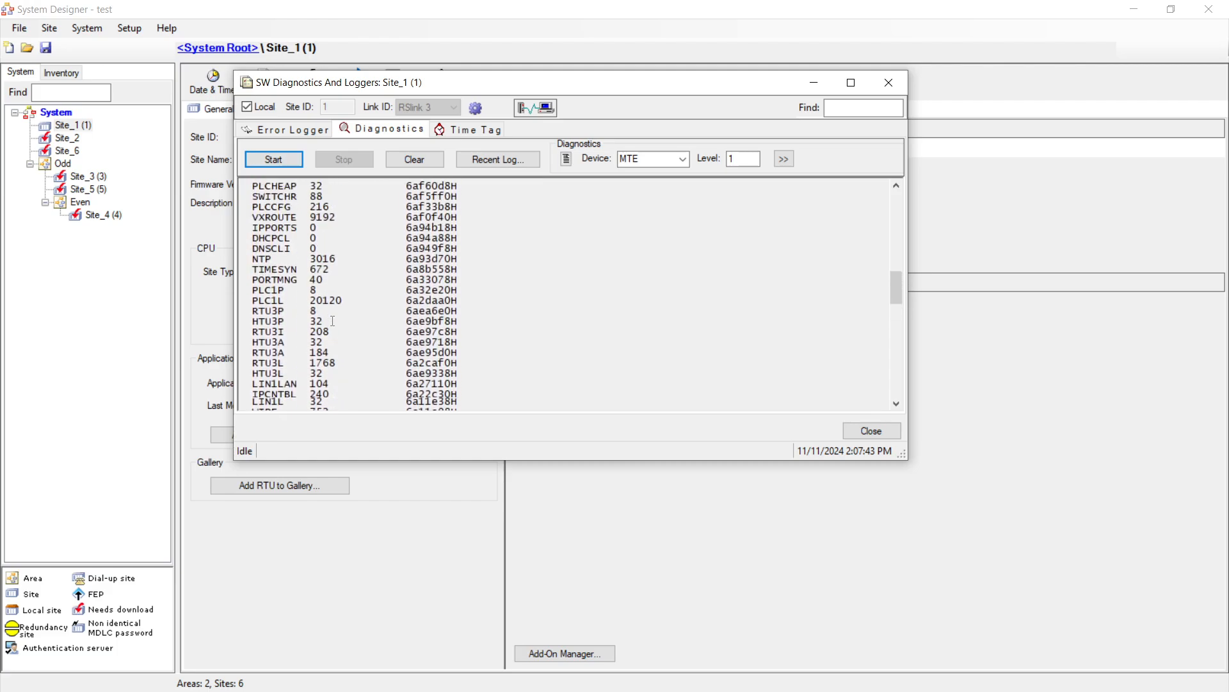
{"action": "scroll", "coordinate": [332, 320], "scroll_direction": "up", "scroll_amount": 5}
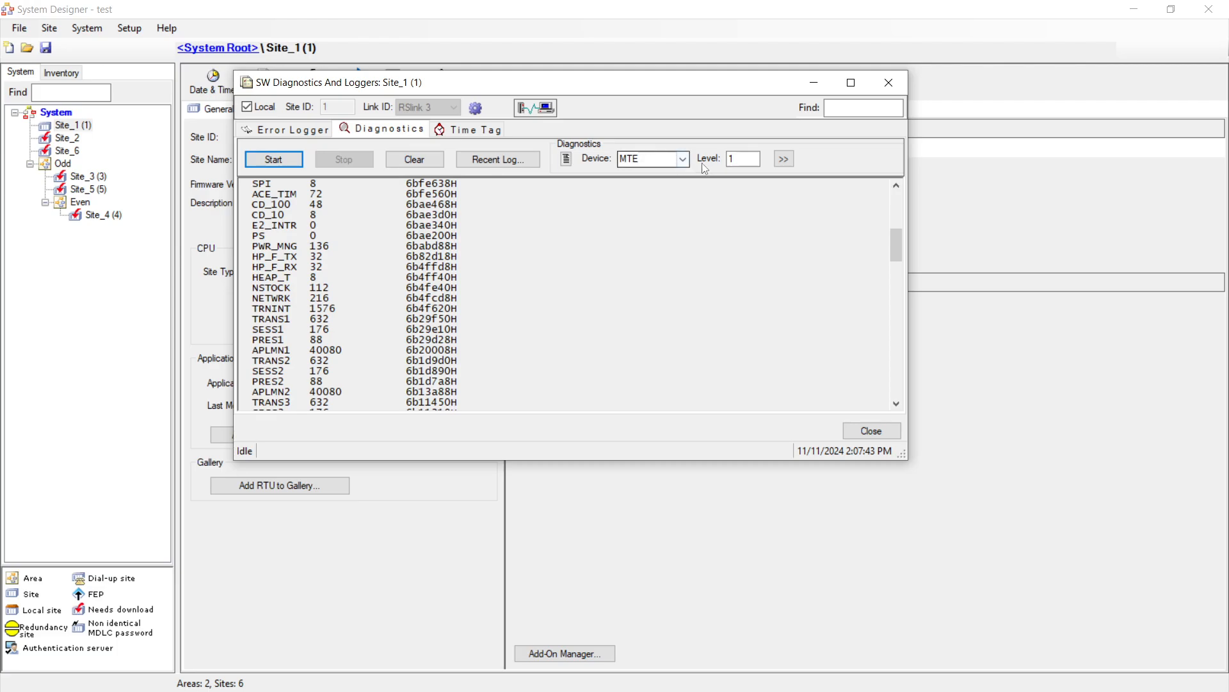
Step: Run the diagnostics of Site_1 for device RTU3L at level 11
{"action": "left_click", "coordinate": [683, 161]}
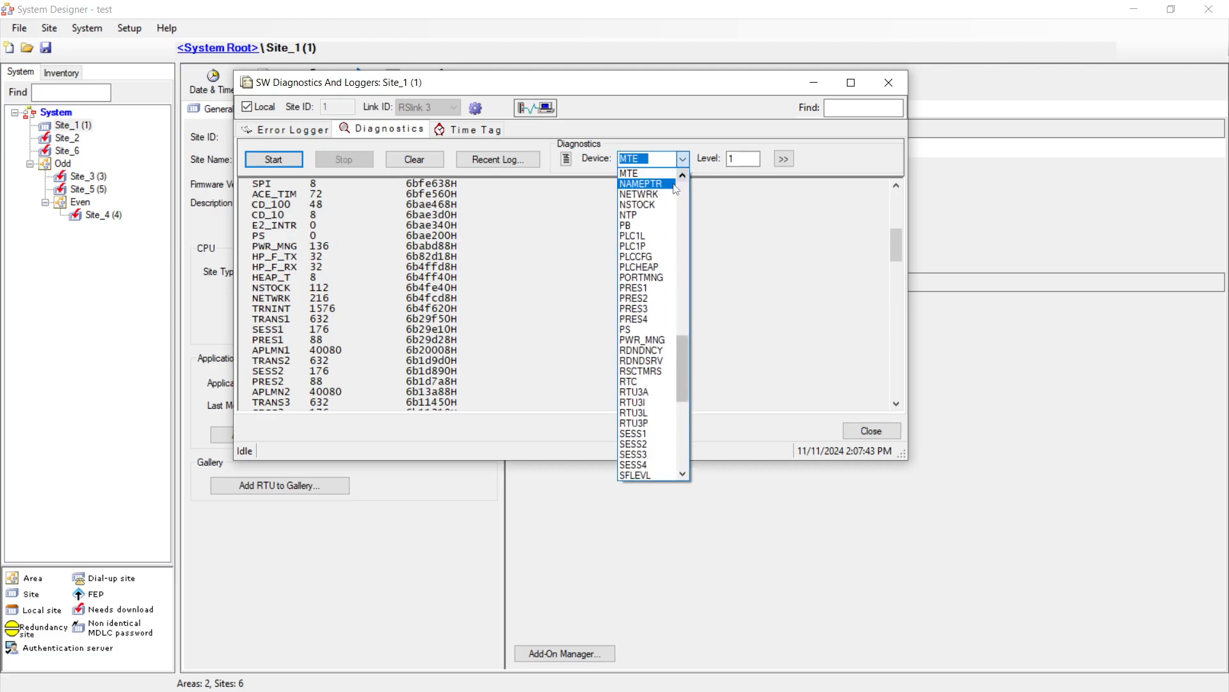
{"action": "left_click_drag", "start_coordinate": [689, 344], "coordinate": [682, 384]}
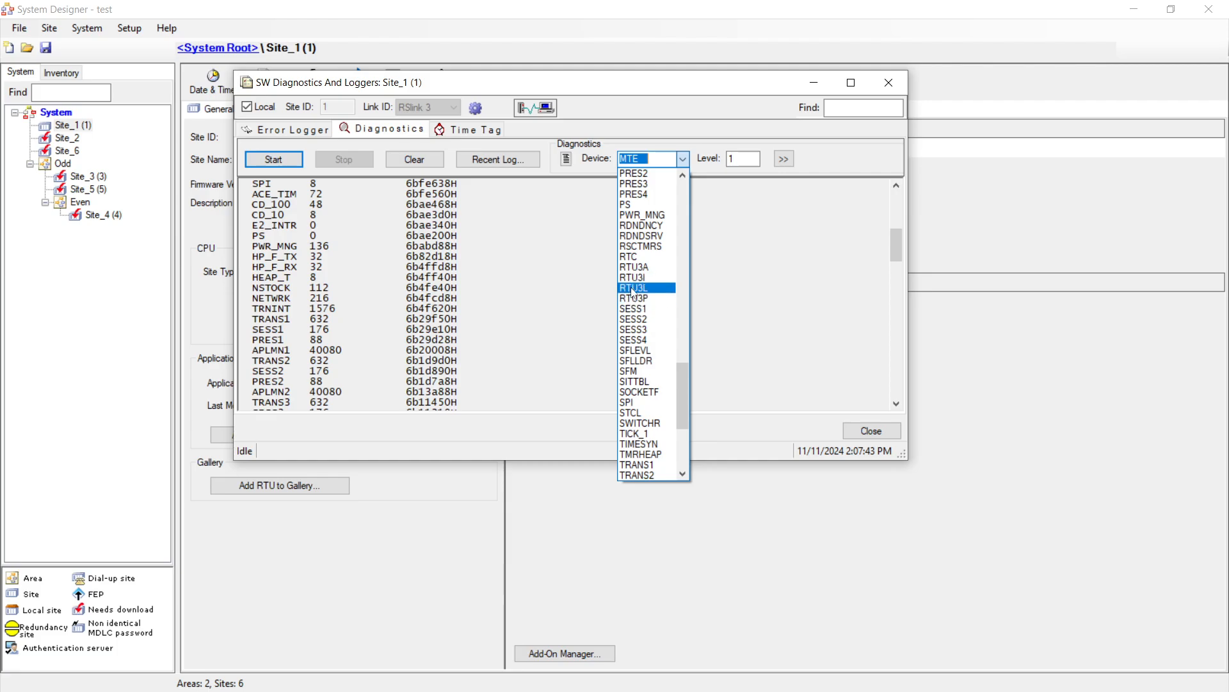
{"action": "left_click", "coordinate": [633, 289]}
{"action": "left_click", "coordinate": [741, 160]}
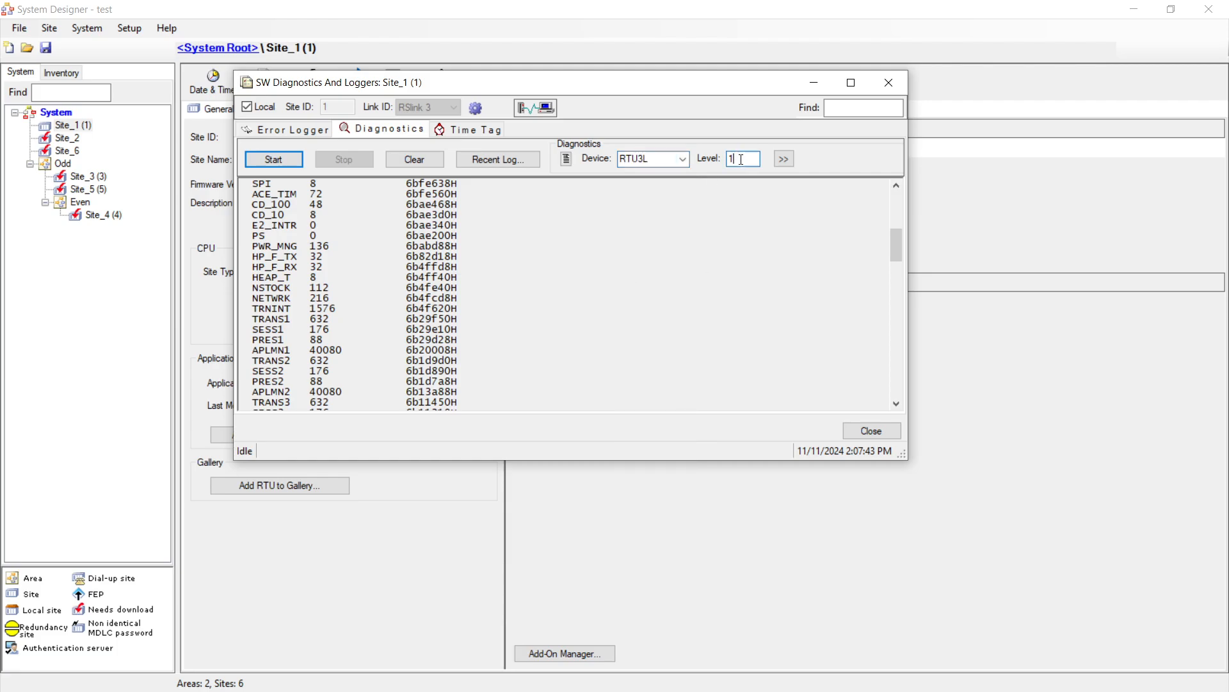
{"action": "type", "text": "1"}
{"action": "key", "text": "Return"}
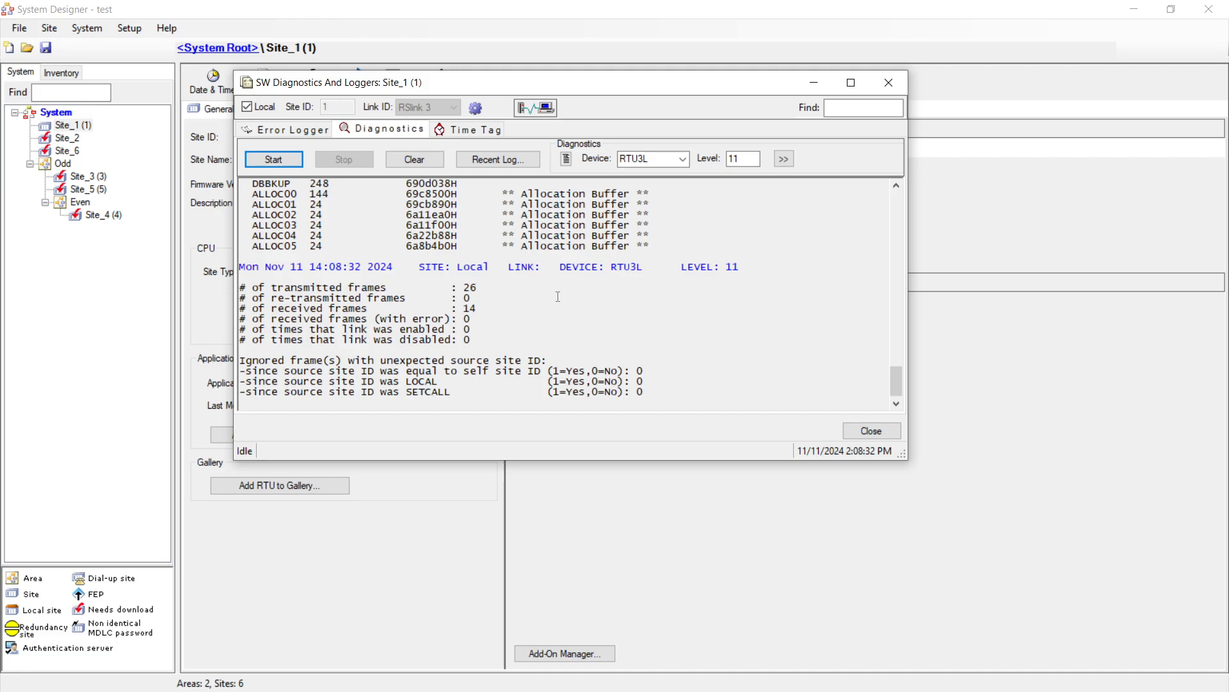
{"action": "left_click", "coordinate": [683, 158]}
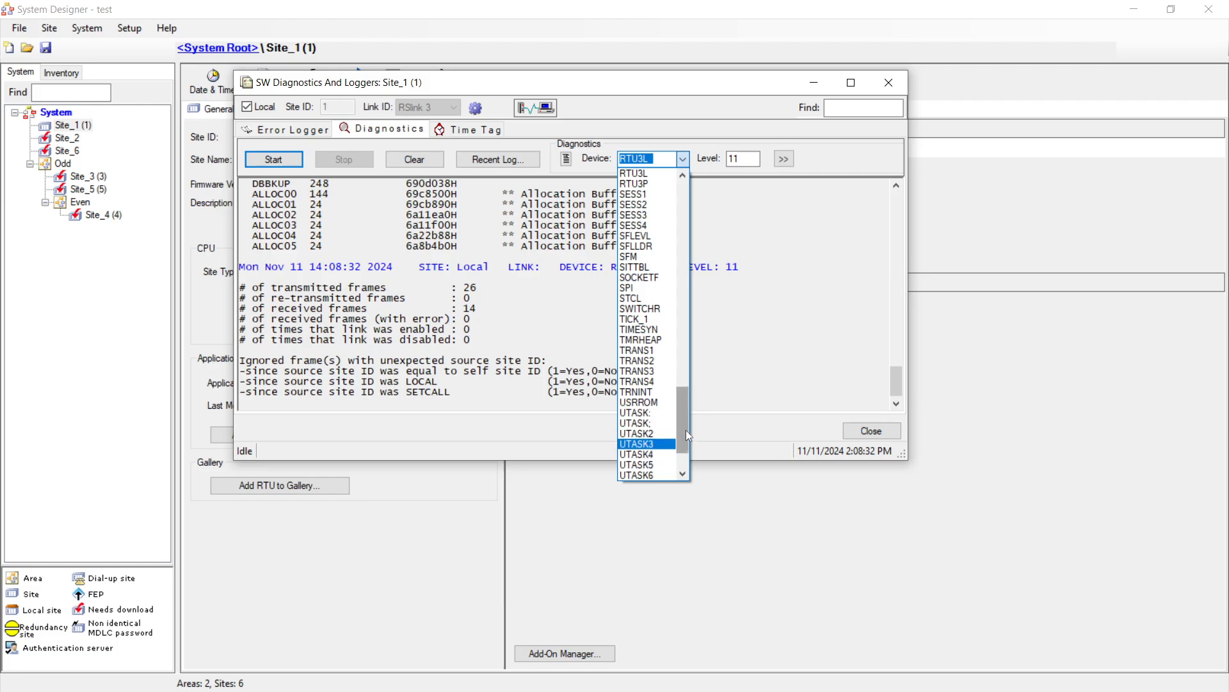
{"action": "left_click_drag", "start_coordinate": [686, 426], "coordinate": [684, 293]}
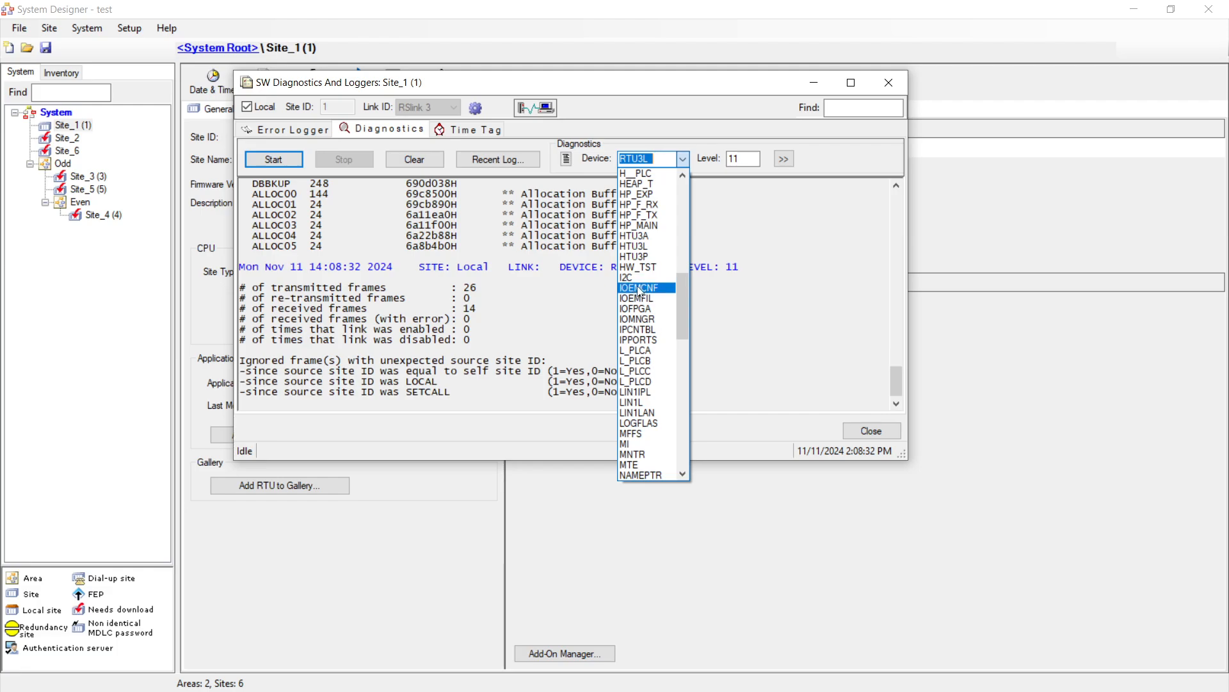
{"action": "scroll", "coordinate": [626, 318], "scroll_direction": "down", "scroll_amount": 2}
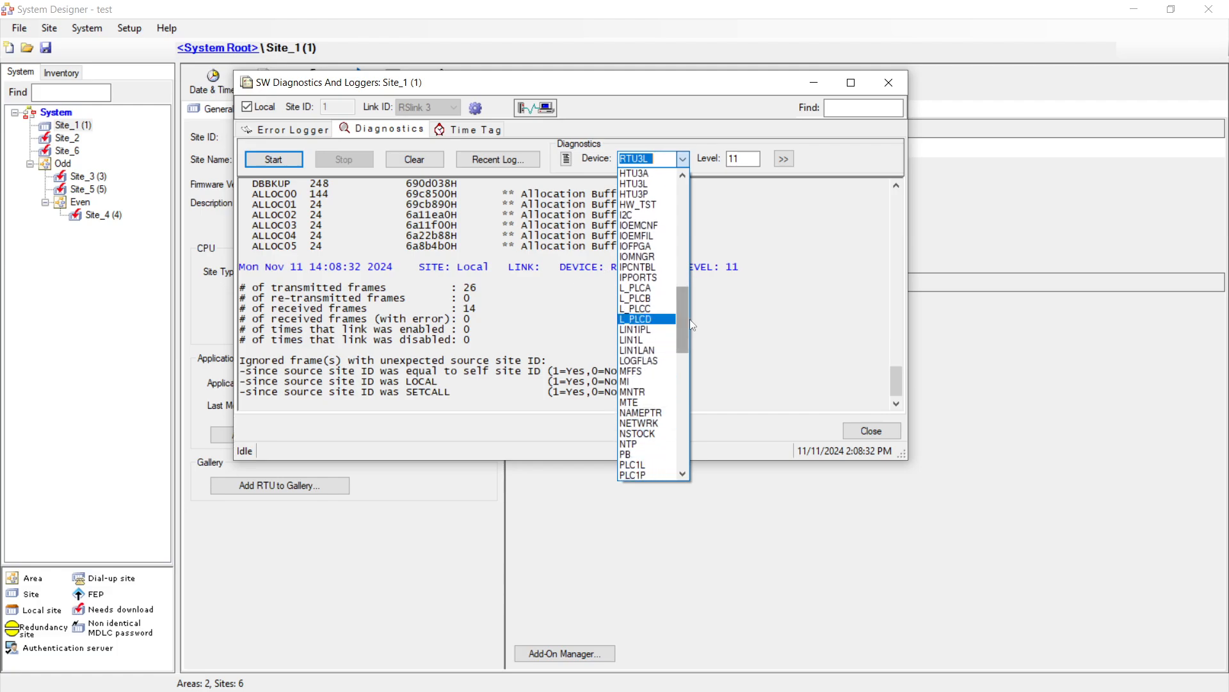
{"action": "left_click", "coordinate": [666, 330]}
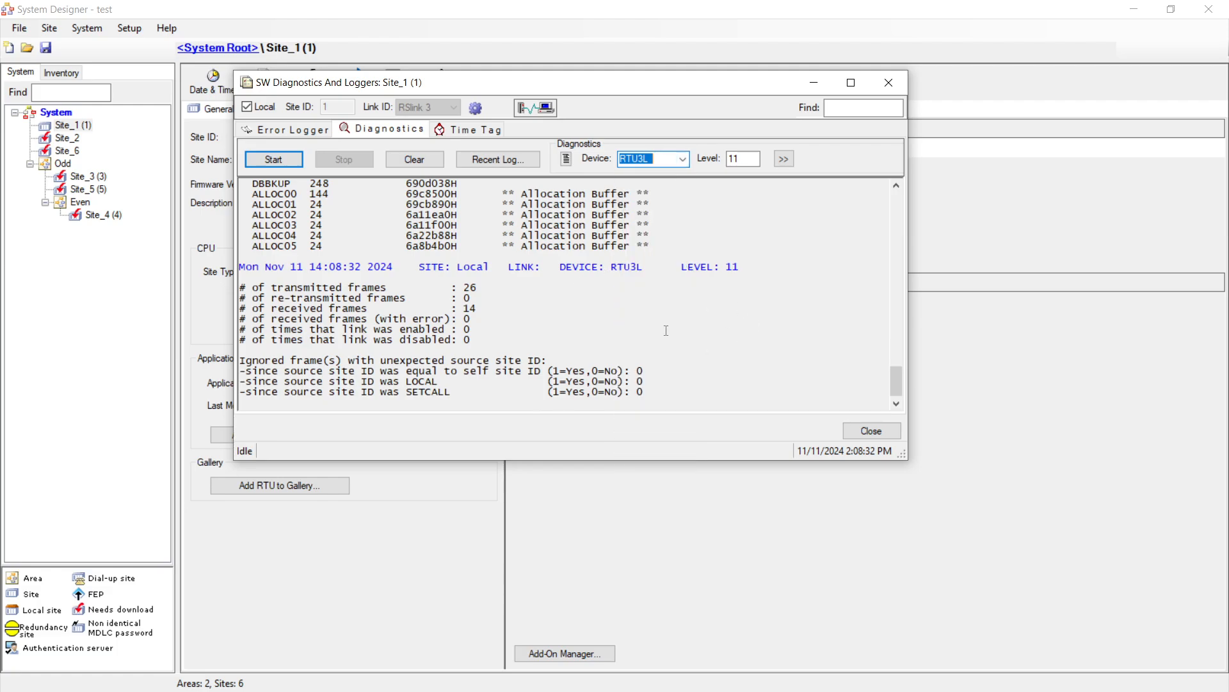
Step: Retrieve the Time Tag log of Site_1, return to the diagnostics output and close the logger window
{"action": "left_click", "coordinate": [473, 129]}
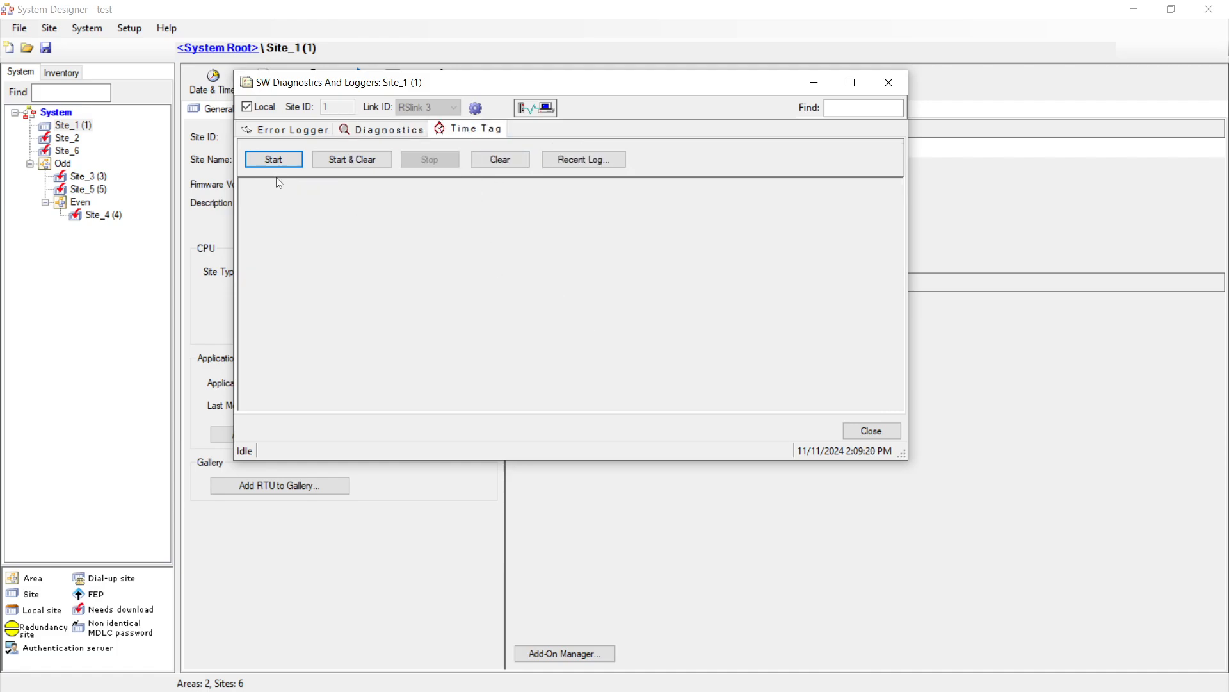
{"action": "left_click", "coordinate": [274, 161]}
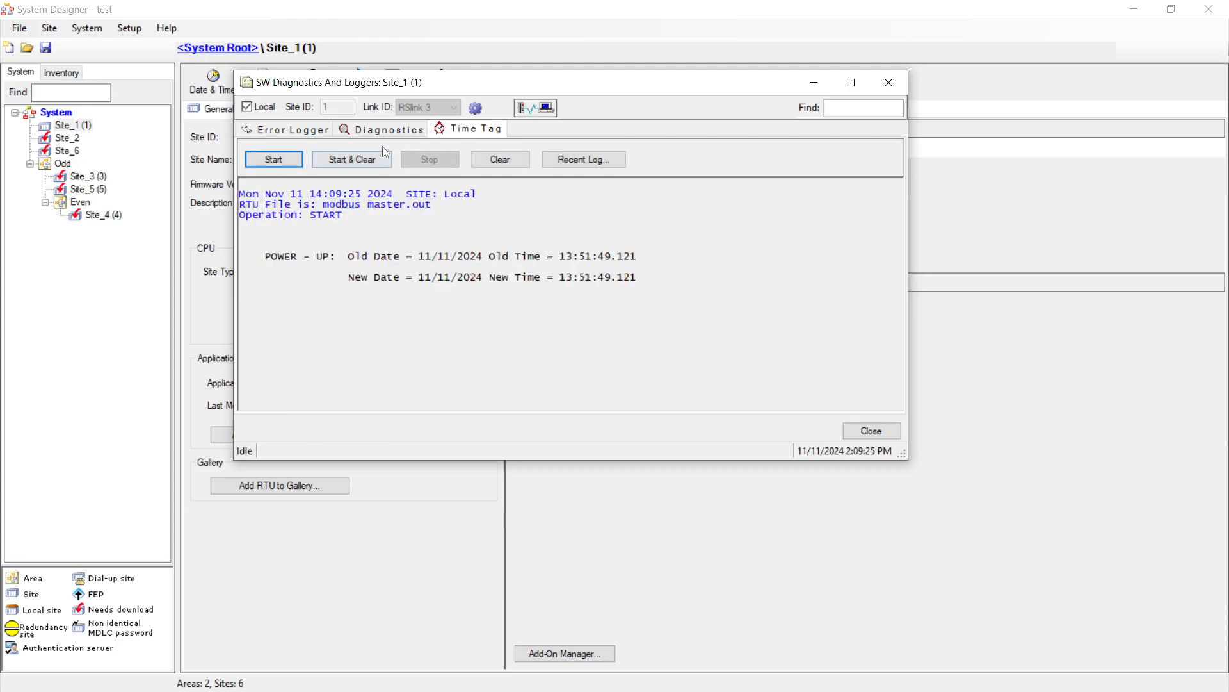
{"action": "left_click", "coordinate": [387, 130]}
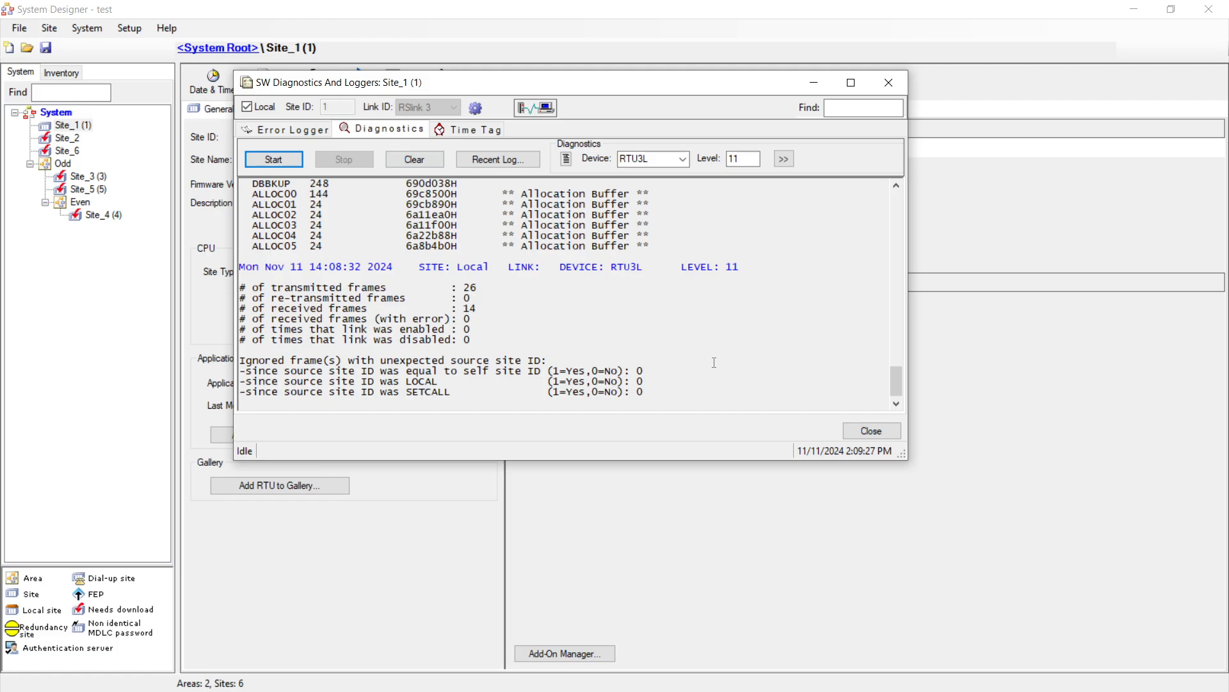
{"action": "left_click", "coordinate": [870, 431]}
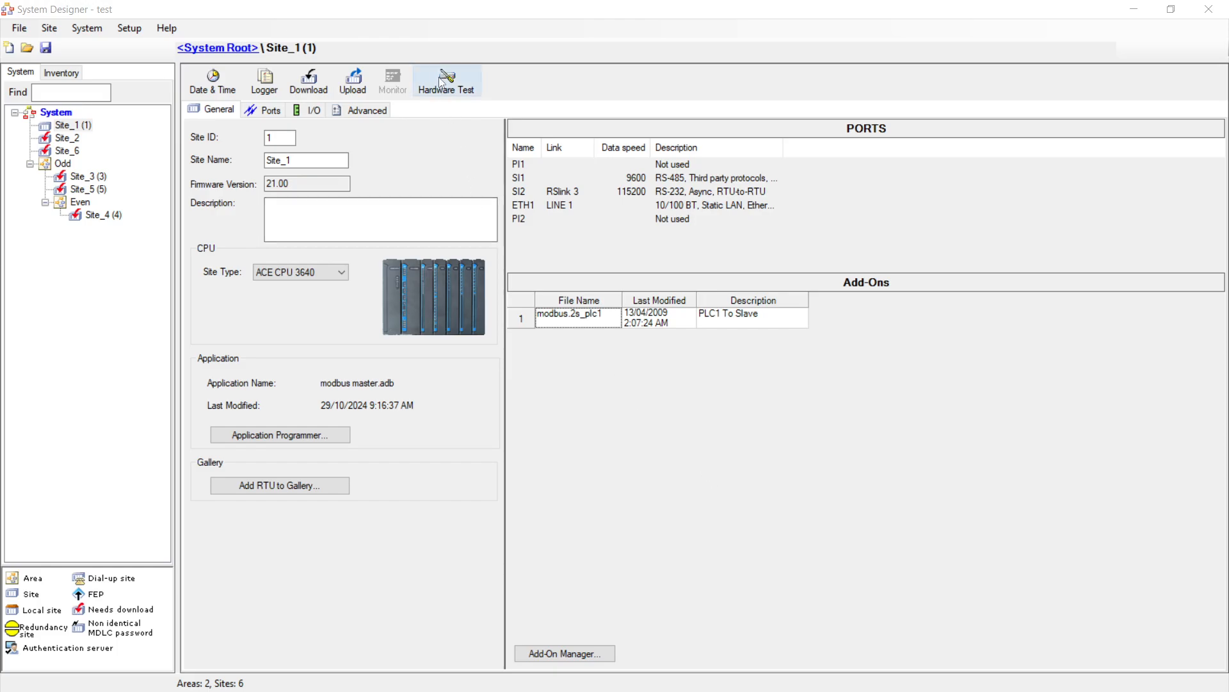
Step: Open the Site Download for Site_1 with a local connection and include the Ladder Application and PLC1 To Slave blocks
{"action": "left_click", "coordinate": [308, 82]}
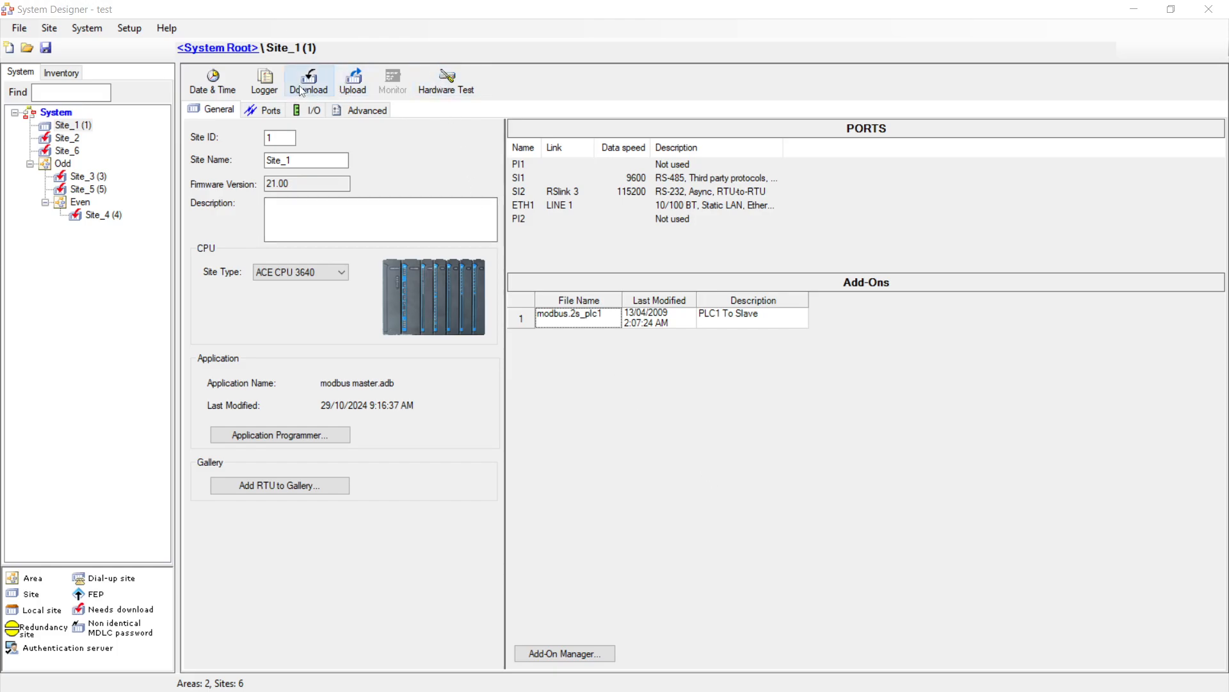
{"action": "left_click", "coordinate": [650, 408]}
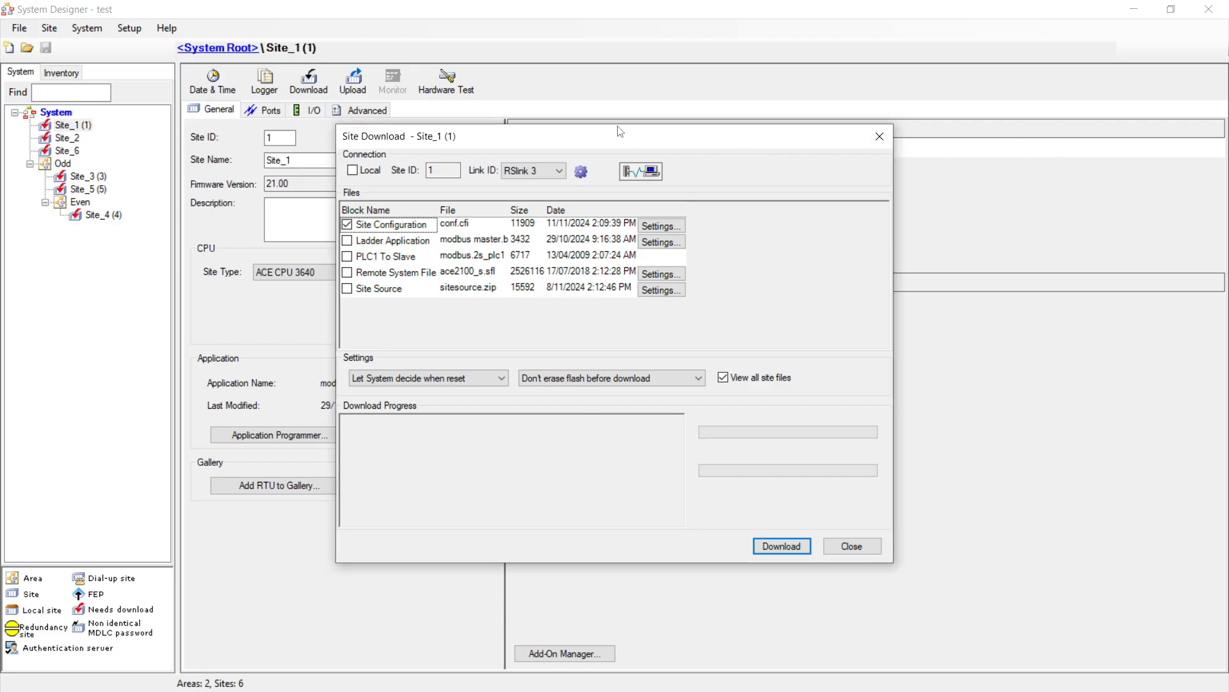
{"action": "left_click_drag", "start_coordinate": [633, 148], "coordinate": [562, 110]}
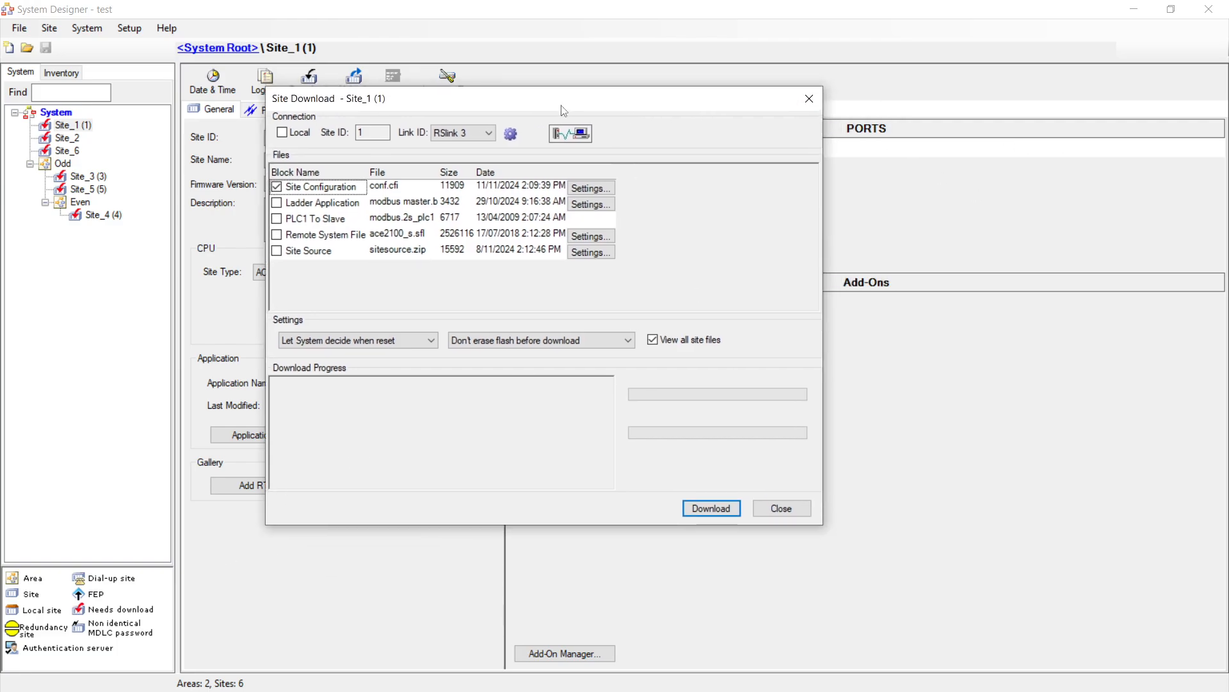
{"action": "left_click", "coordinate": [282, 132]}
{"action": "left_click", "coordinate": [276, 203]}
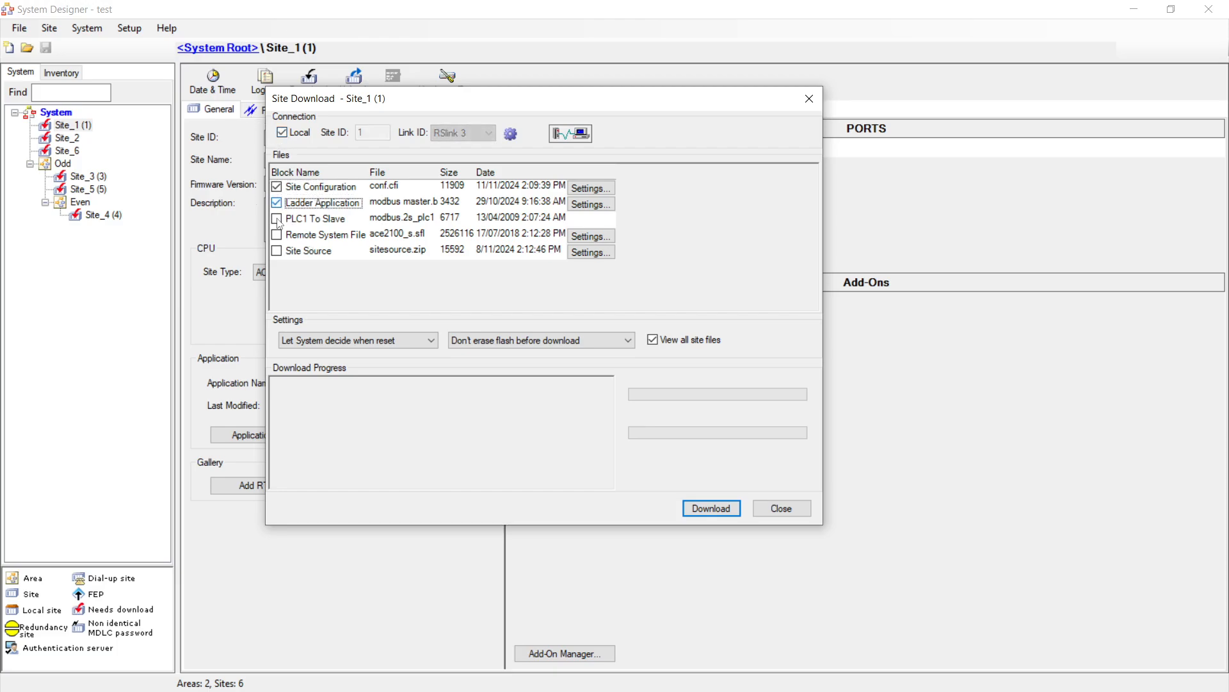
{"action": "left_click", "coordinate": [277, 218]}
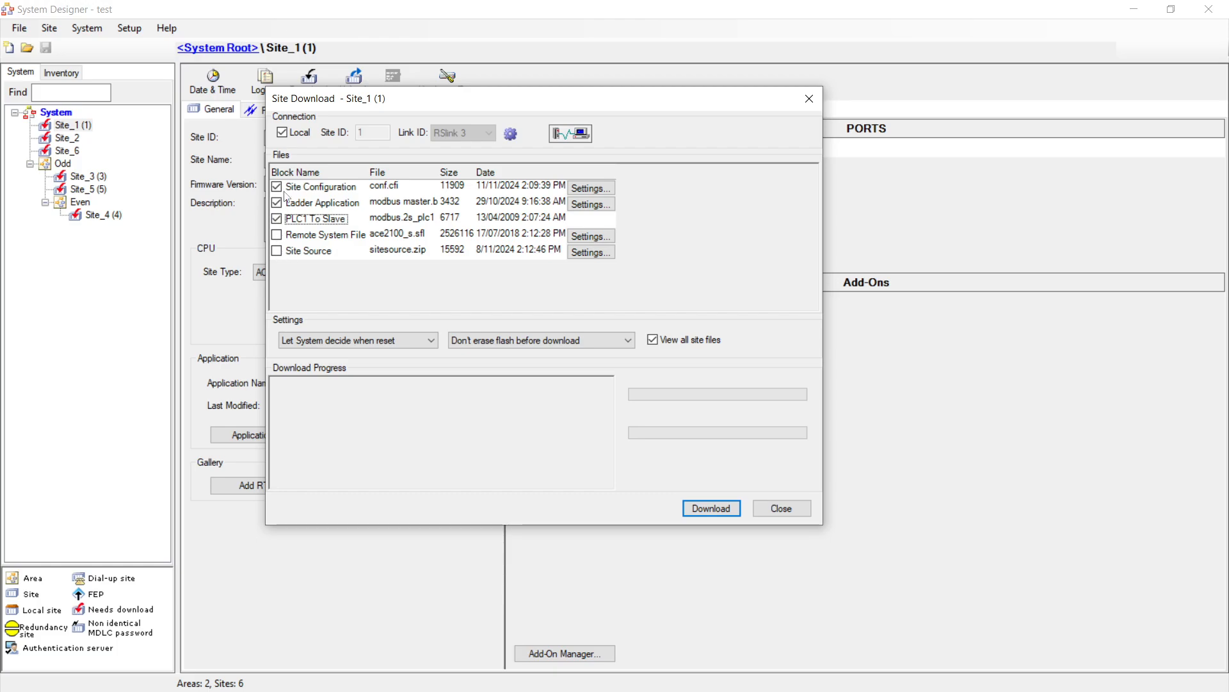
Step: Exclude the Site Configuration, Ladder Application and PLC1 To Slave blocks from the download and reposition the download window
{"action": "left_click", "coordinate": [277, 186]}
{"action": "left_click", "coordinate": [276, 202]}
{"action": "left_click", "coordinate": [276, 219]}
{"action": "left_click_drag", "start_coordinate": [425, 104], "coordinate": [489, 119]}
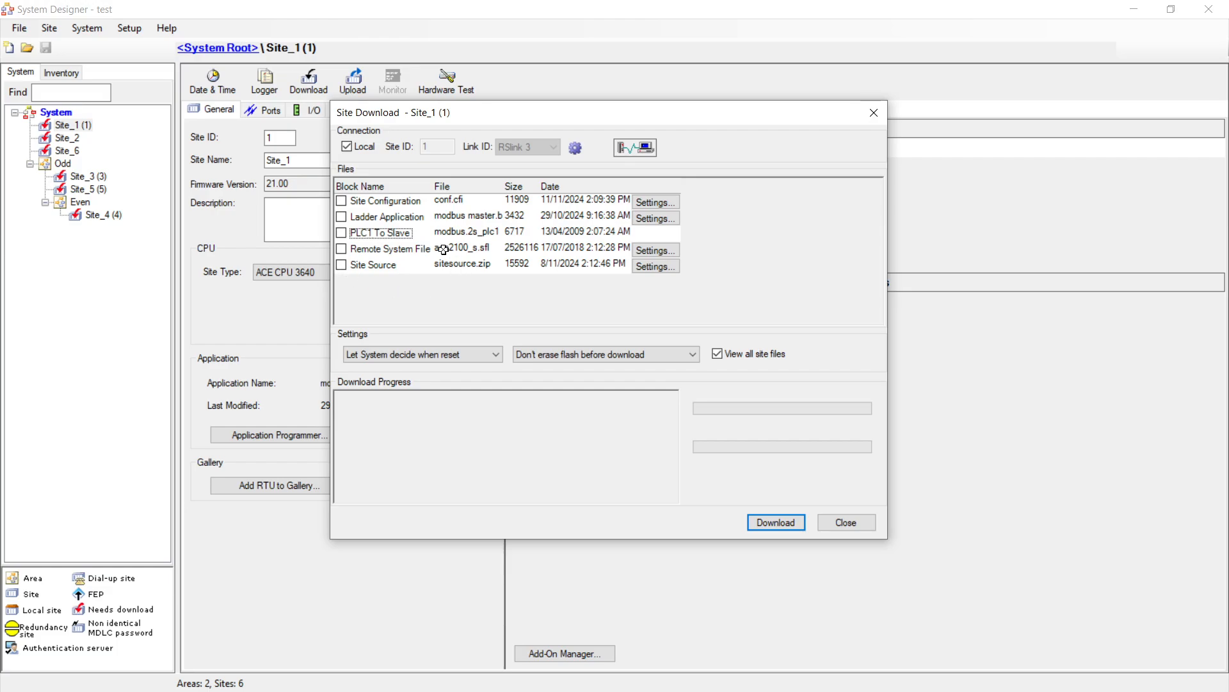
Step: Include the Site Configuration, Ladder Application, PLC1 To Slave and Site Source blocks in the Site_1 download
{"action": "left_click", "coordinate": [342, 202]}
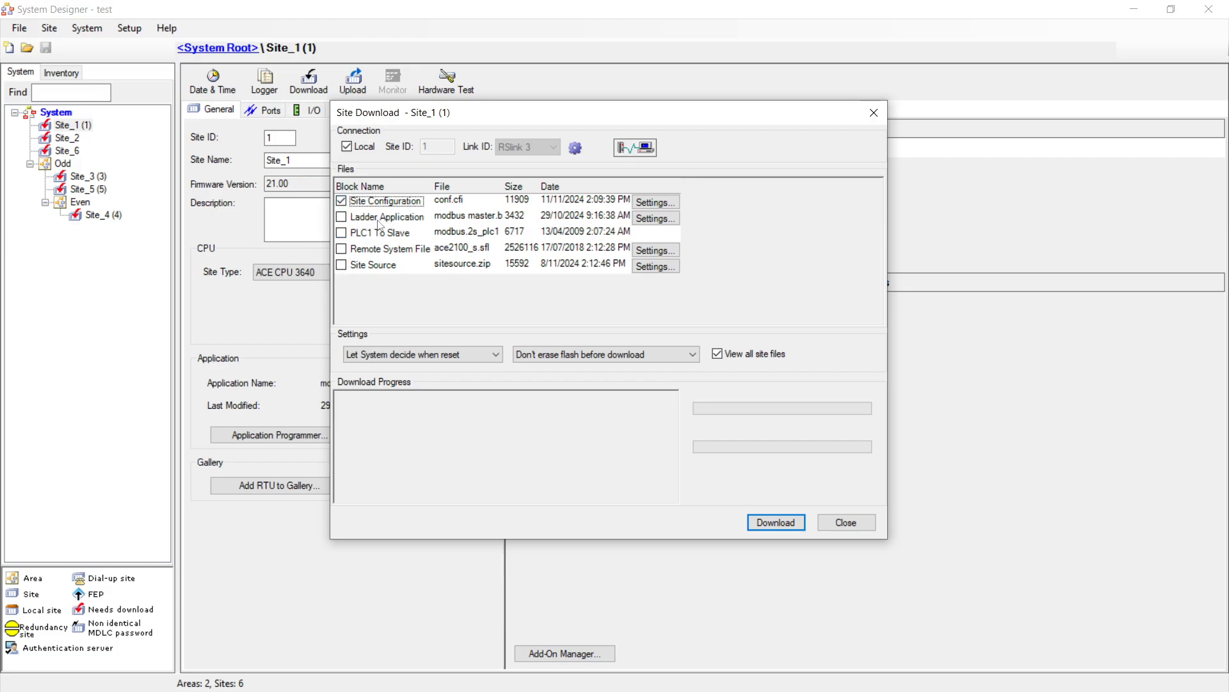
{"action": "left_click", "coordinate": [342, 217]}
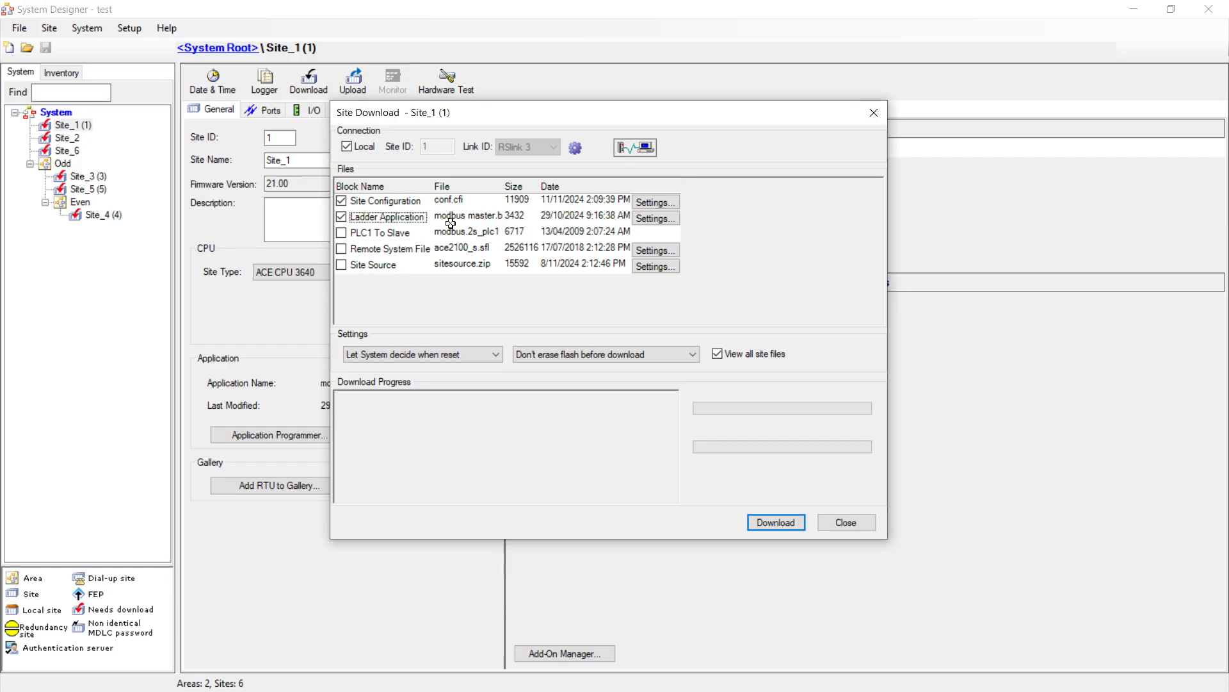
{"action": "left_click", "coordinate": [342, 233]}
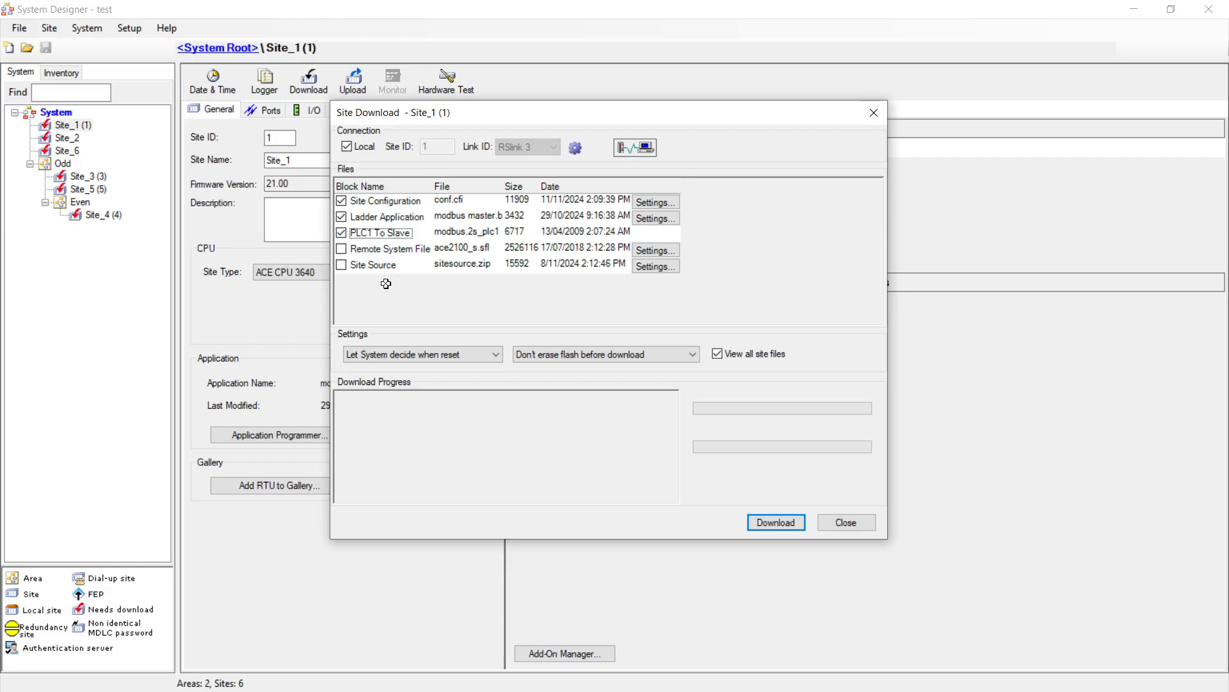
{"action": "left_click", "coordinate": [341, 265]}
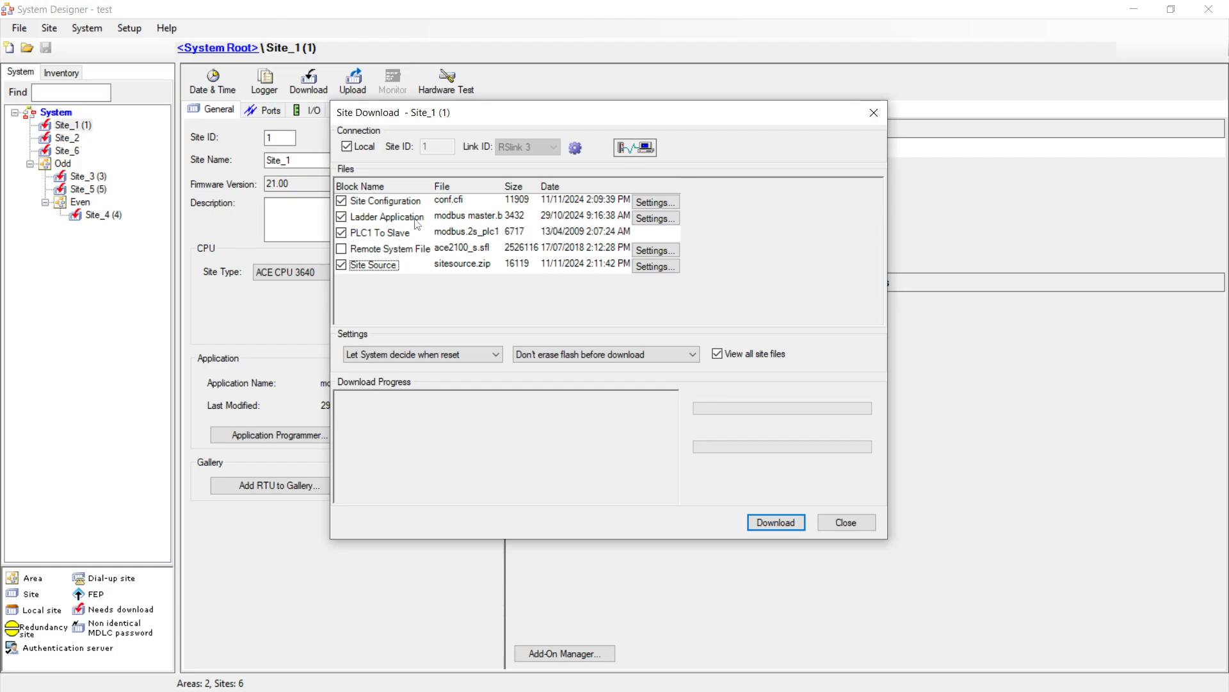
Step: Review the download settings of the Site Configuration block and accept them with New Site ID 1
{"action": "left_click", "coordinate": [658, 202]}
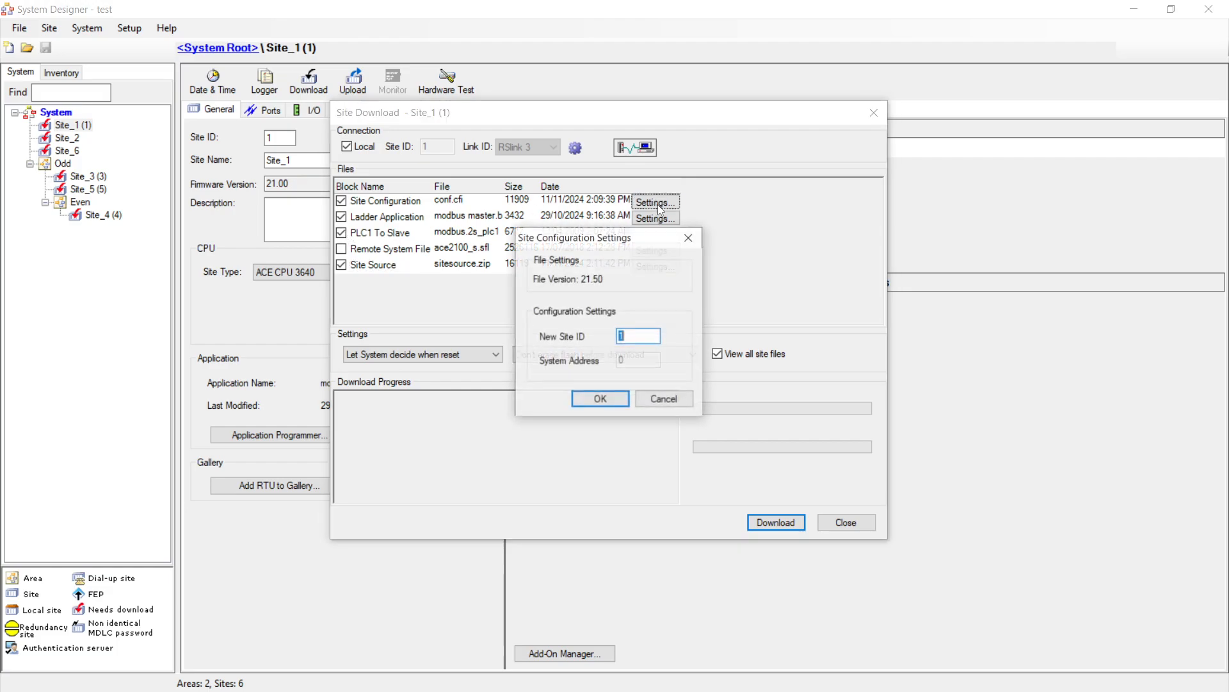
{"action": "mouse_move", "coordinate": [640, 238]}
{"action": "left_mouse_down"}
{"action": "mouse_move", "coordinate": [773, 218]}
{"action": "mouse_move", "coordinate": [837, 177]}
{"action": "left_mouse_up"}
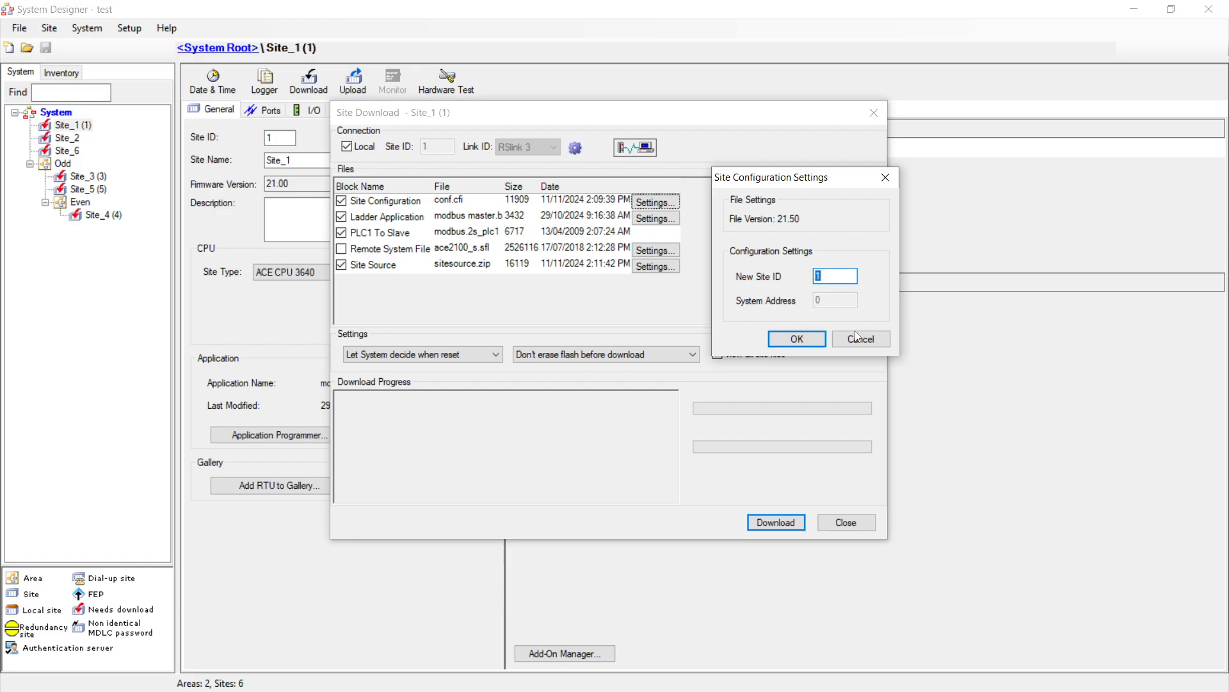
{"action": "left_click", "coordinate": [798, 337]}
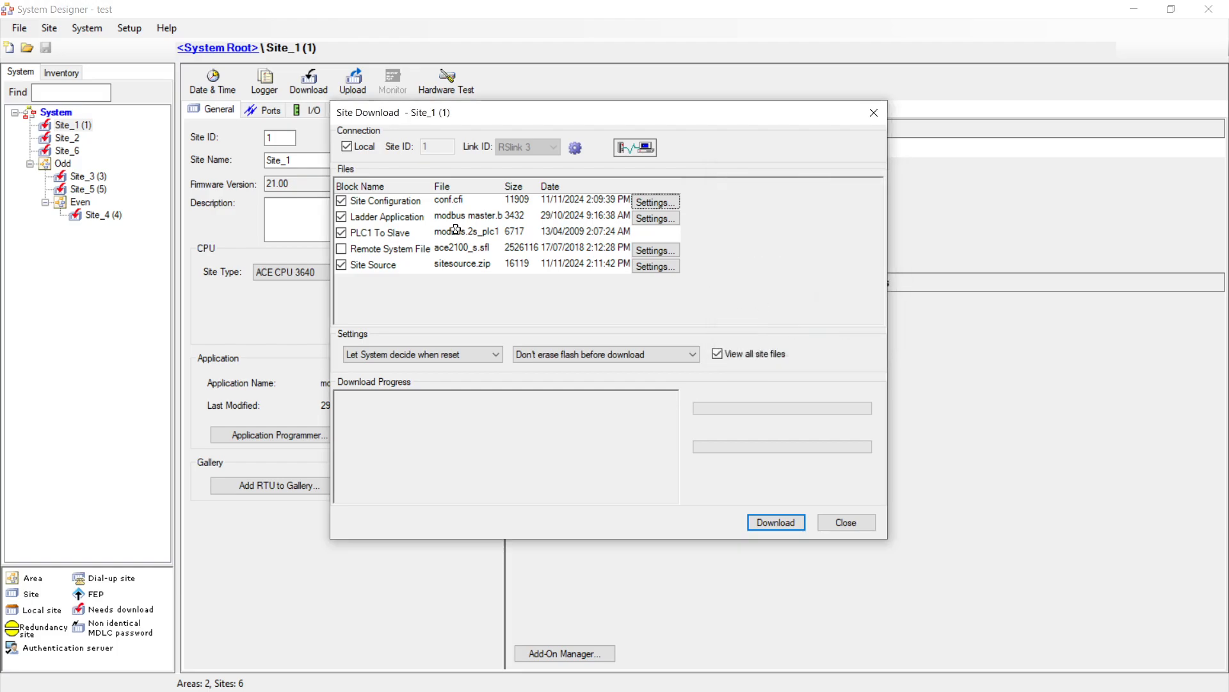
Step: Review the download settings of the Ladder Application and Remote System File blocks, cancelling both without changes
{"action": "left_click", "coordinate": [653, 219]}
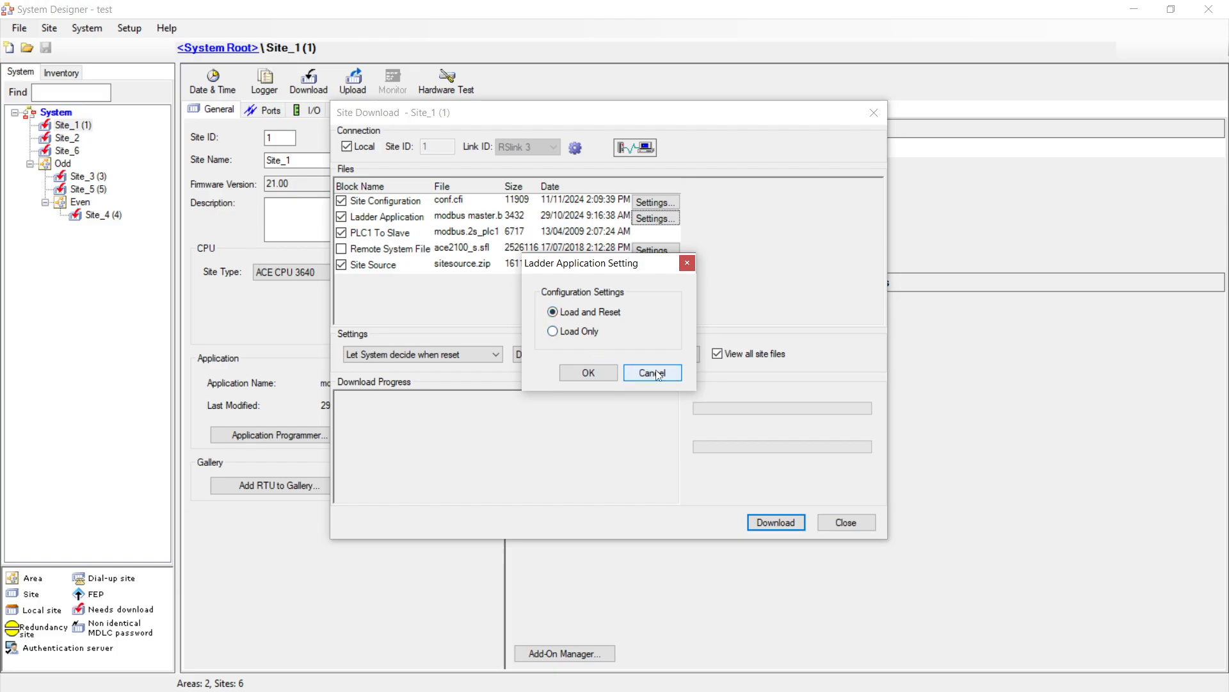
{"action": "left_click", "coordinate": [637, 374]}
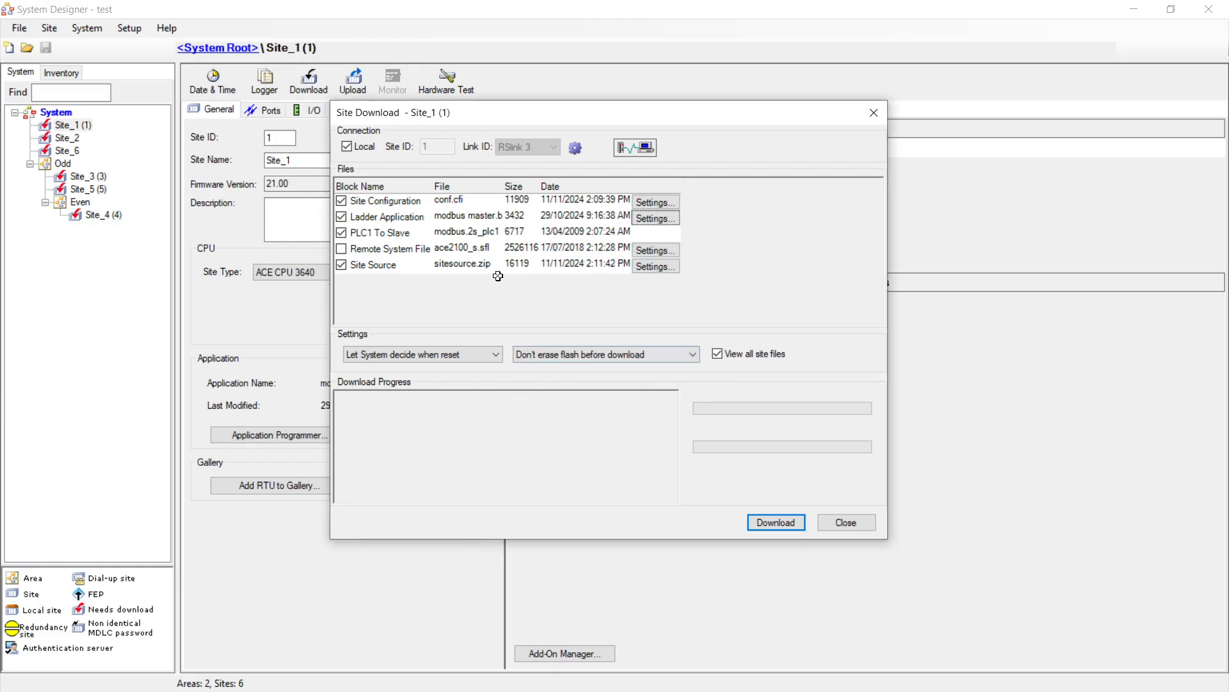
{"action": "left_click", "coordinate": [648, 252]}
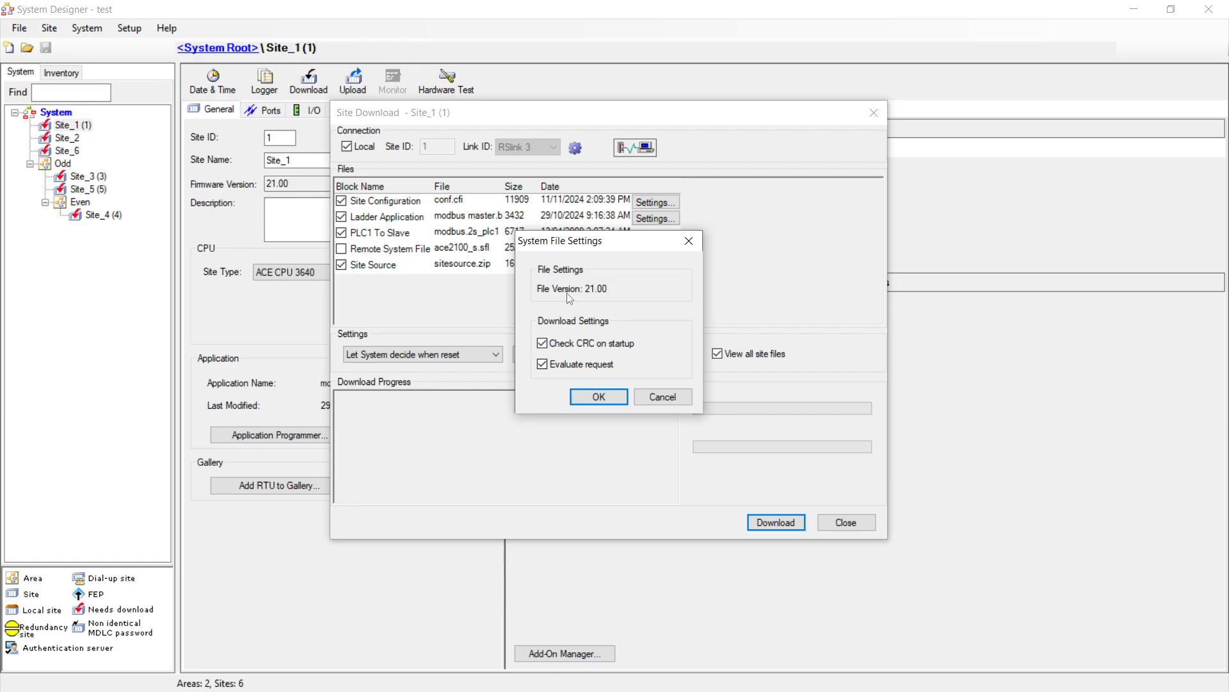
{"action": "left_click", "coordinate": [670, 398]}
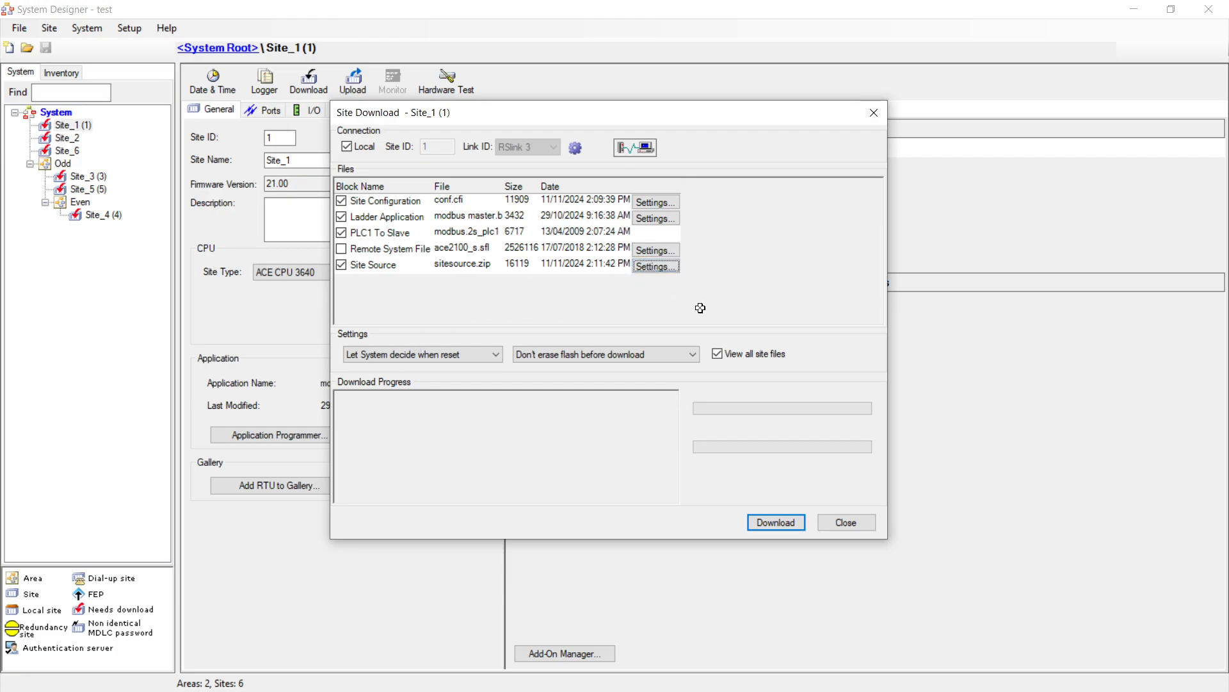
Step: Examine the files packed in the Site Source block, widen their Type column and accept the list
{"action": "left_click", "coordinate": [650, 267]}
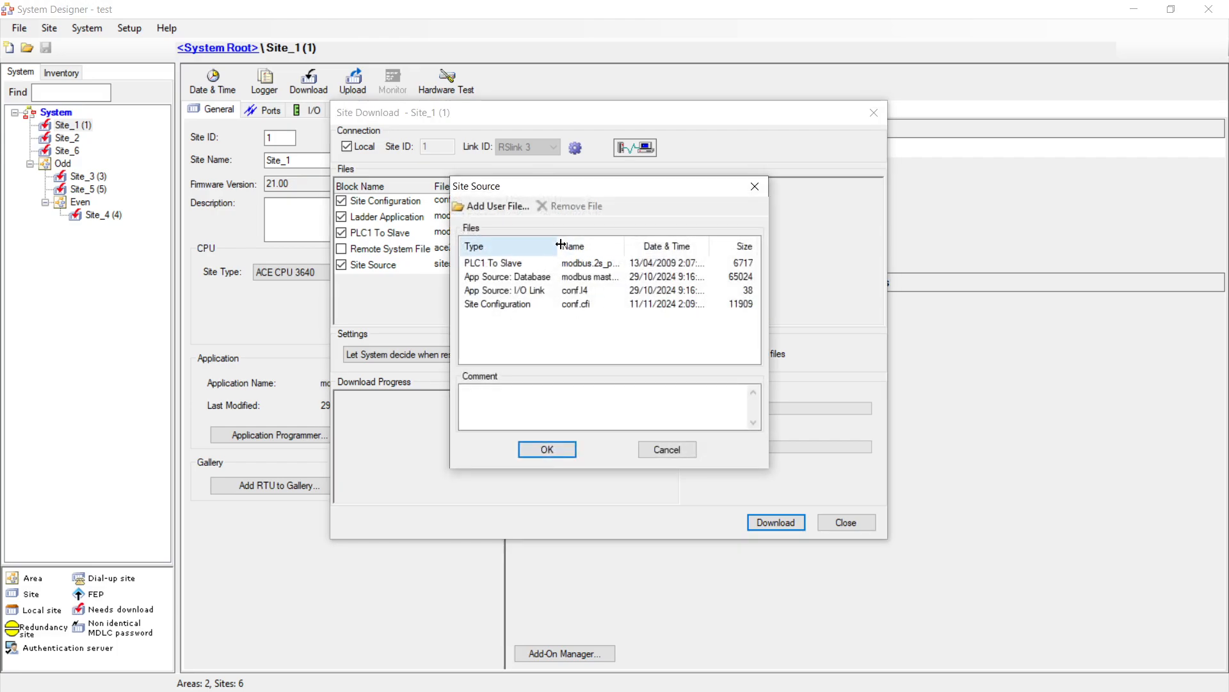
{"action": "left_click_drag", "start_coordinate": [559, 243], "coordinate": [591, 244]}
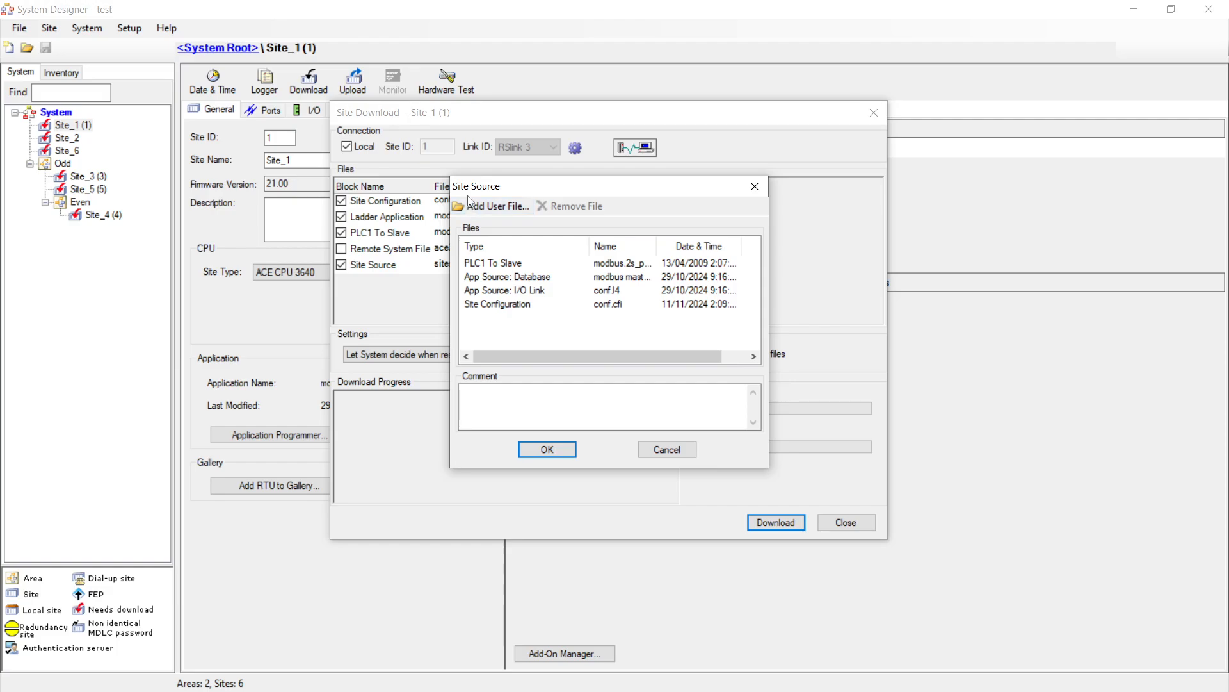
{"action": "left_click", "coordinate": [552, 451]}
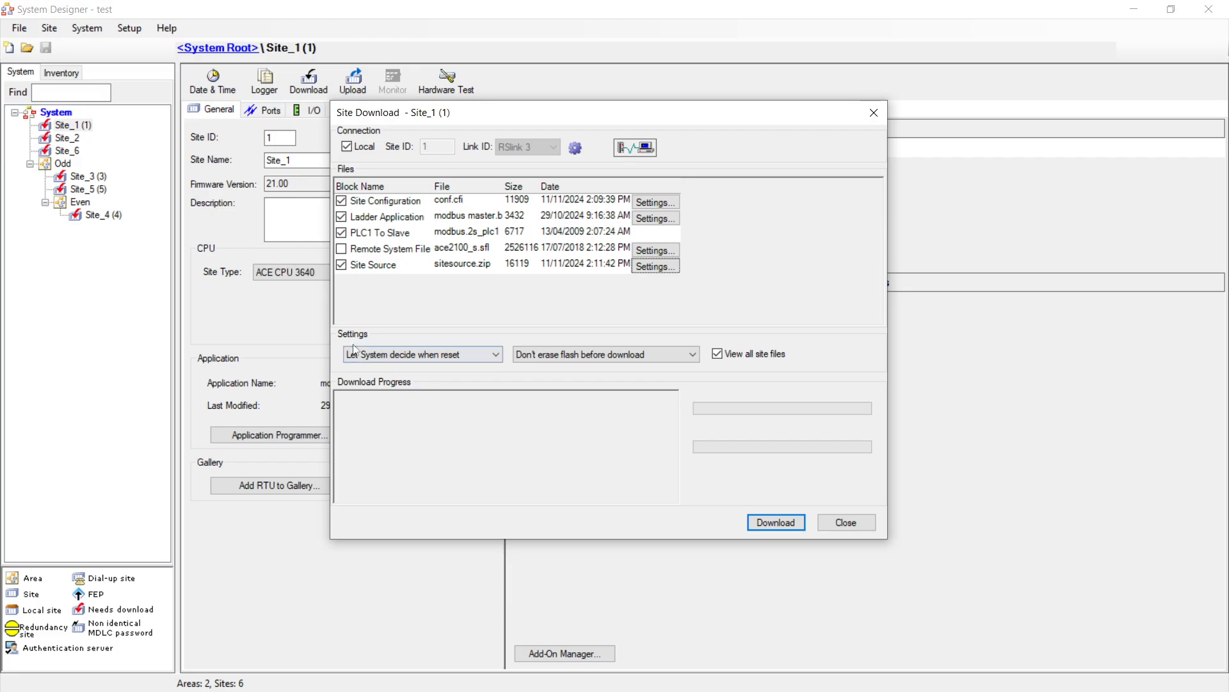
Step: Try the reset options Don't reset after download and Reset after total download, and restore Let System decide when reset
{"action": "left_click", "coordinate": [498, 355]}
{"action": "left_click", "coordinate": [452, 381]}
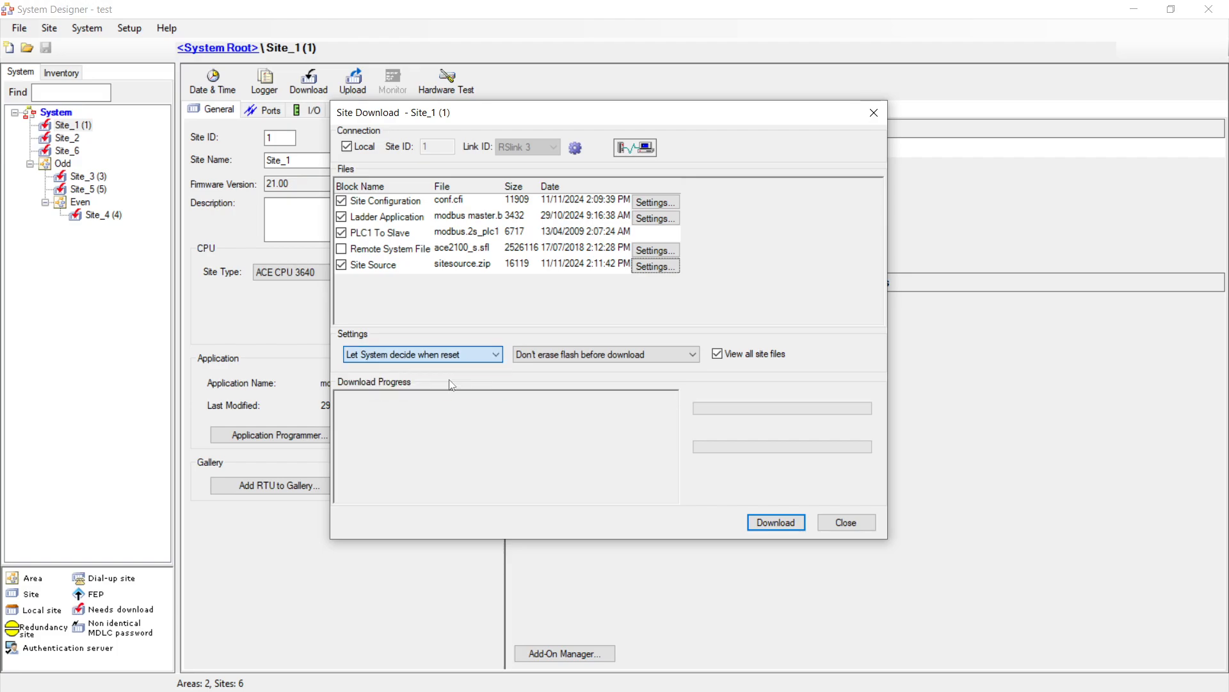
{"action": "left_click", "coordinate": [486, 354]}
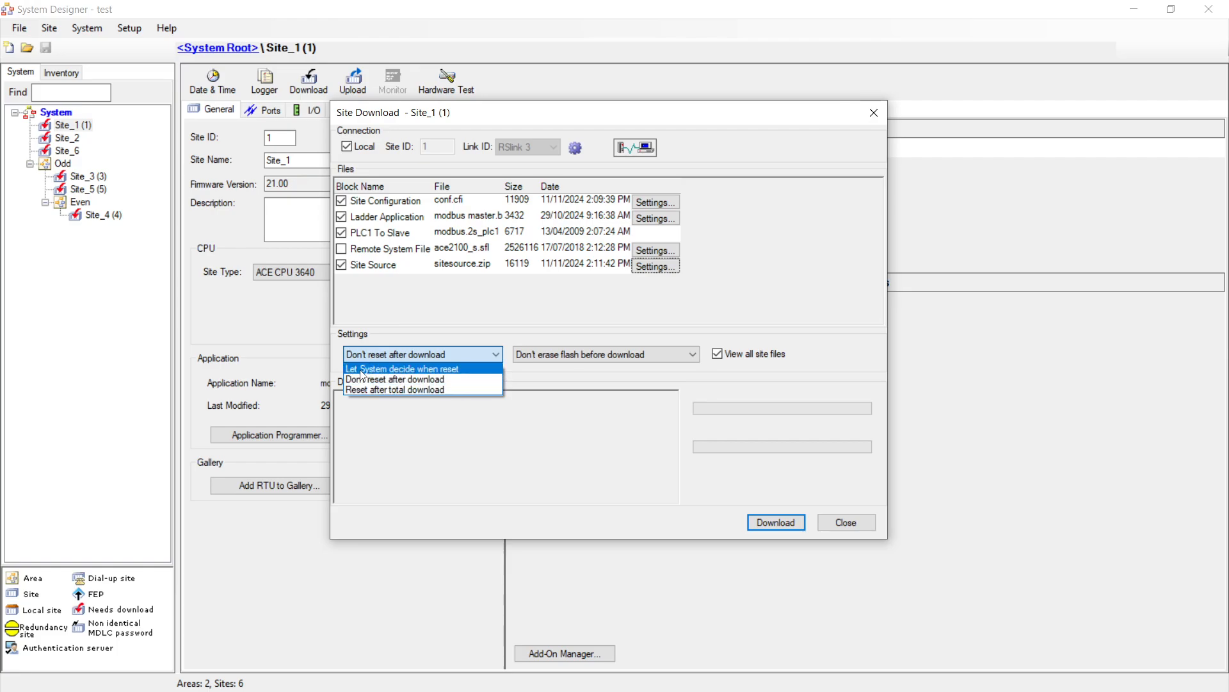
{"action": "left_click", "coordinate": [429, 370]}
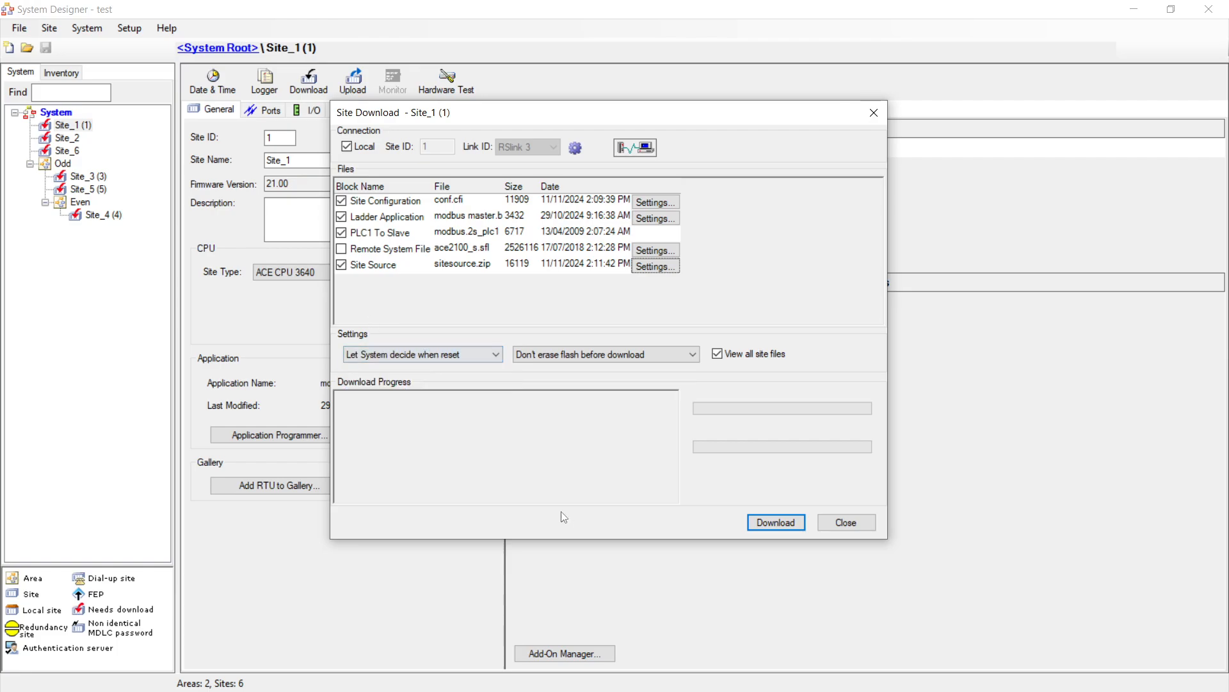
{"action": "left_click", "coordinate": [494, 355]}
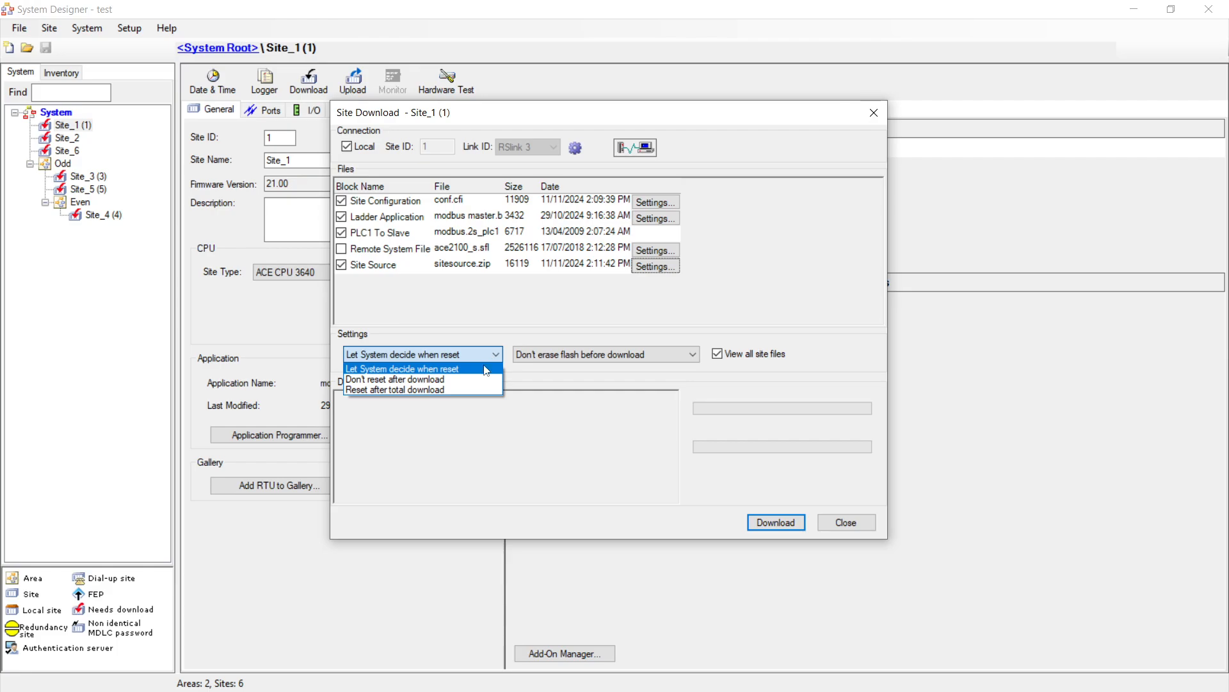
{"action": "left_click", "coordinate": [477, 379]}
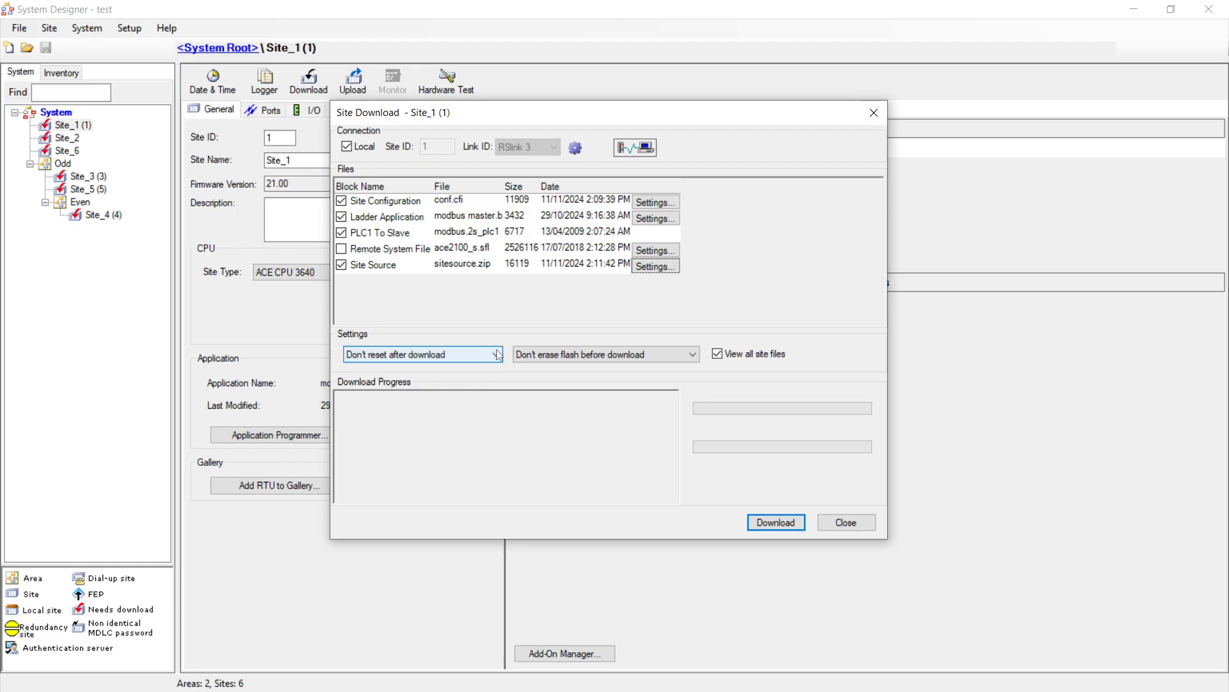
{"action": "left_click", "coordinate": [495, 355]}
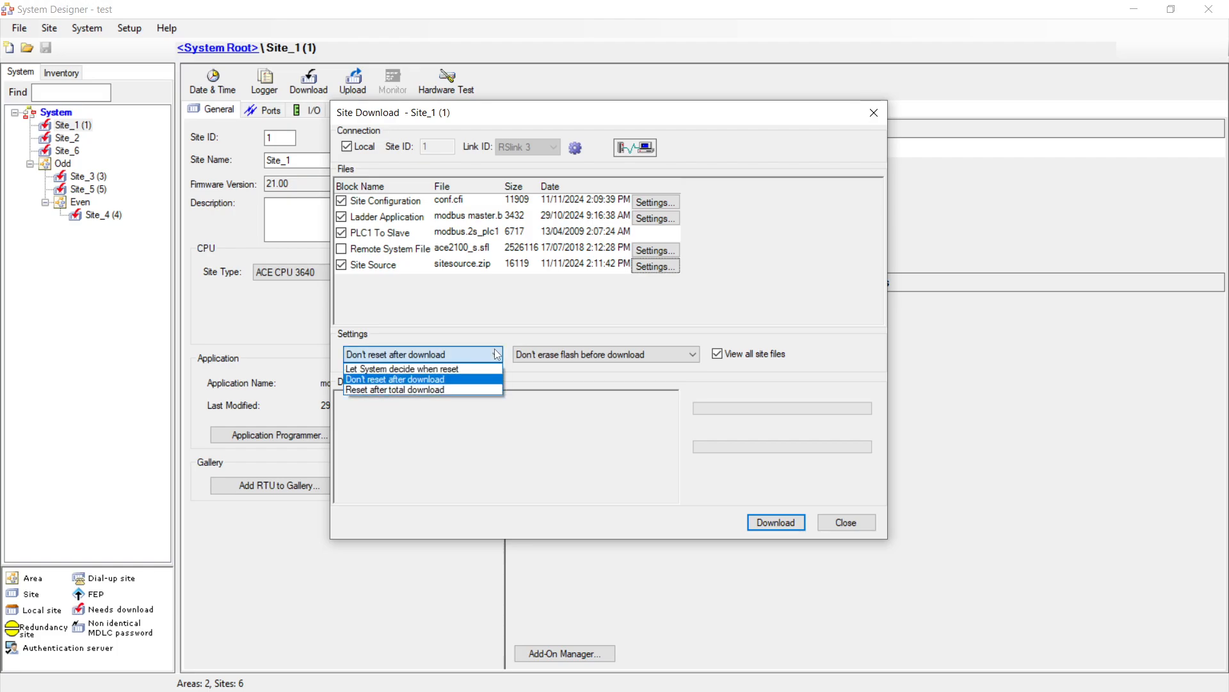
{"action": "left_click", "coordinate": [447, 390]}
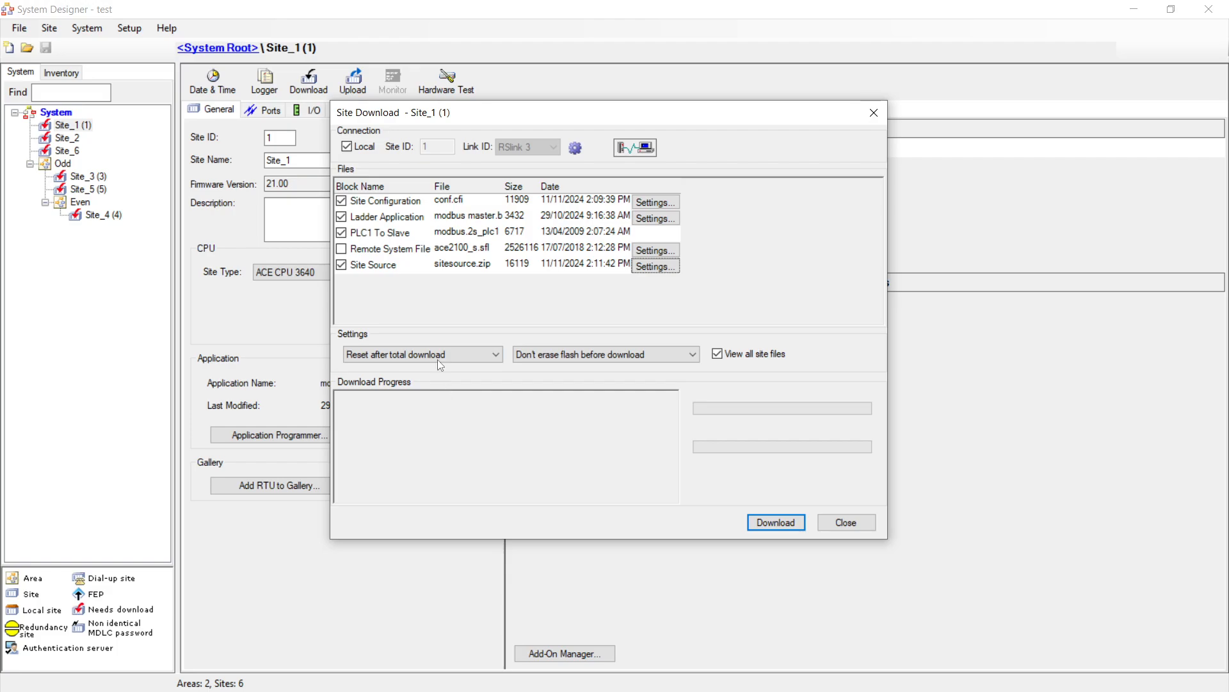
{"action": "left_click", "coordinate": [438, 360]}
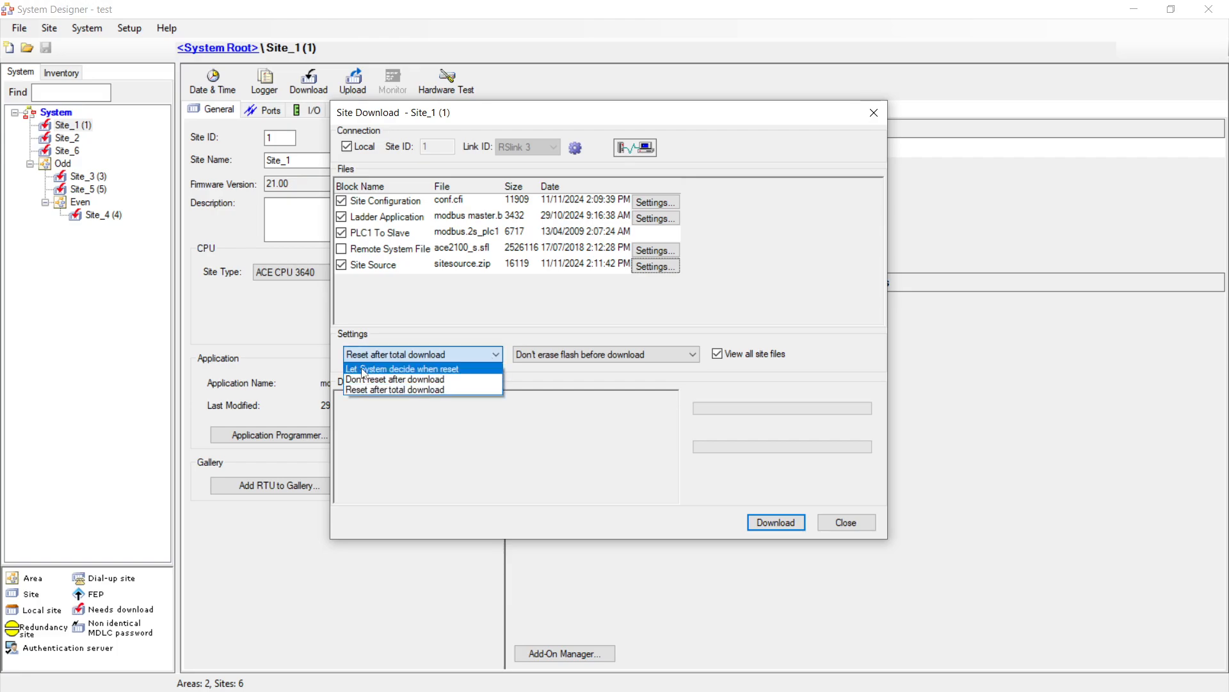
{"action": "left_click", "coordinate": [364, 370]}
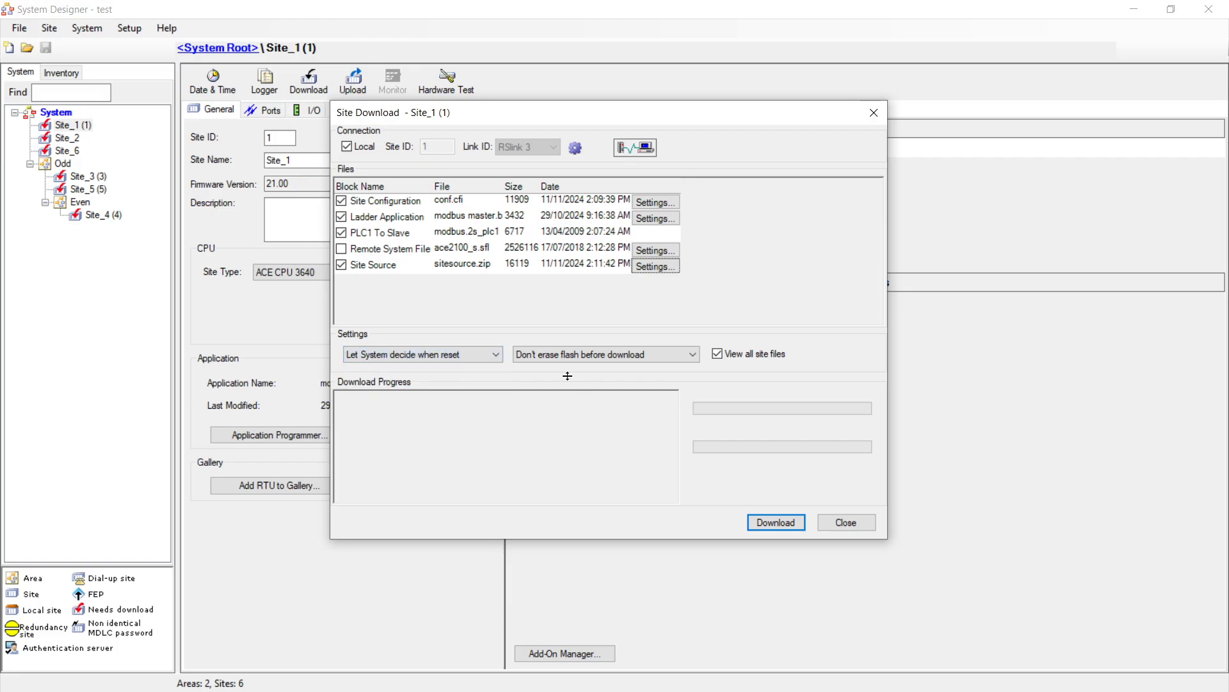
Step: Review the flash erase options, keep Don't erase flash before download and close the Site Download without downloading
{"action": "left_click", "coordinate": [691, 360]}
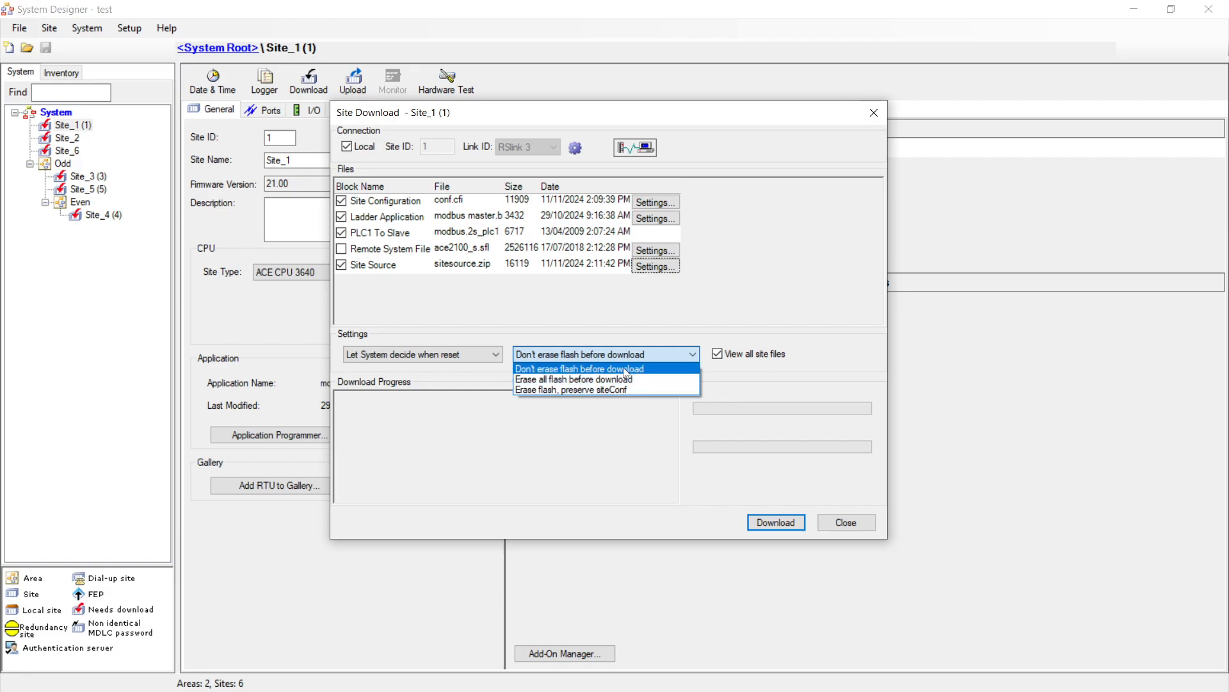
{"action": "left_click", "coordinate": [576, 369]}
{"action": "left_click", "coordinate": [830, 526]}
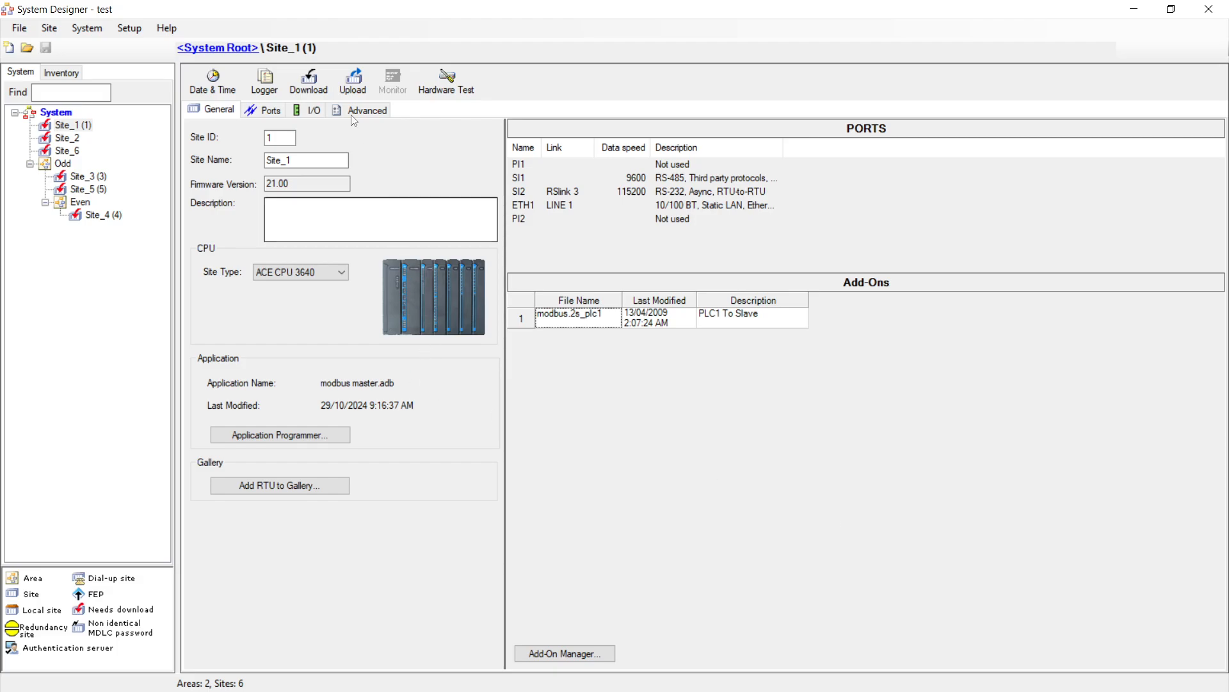
Step: Open the Site Upload for Site_1 over the local connection, review its uploadable files and close it without uploading
{"action": "left_click", "coordinate": [353, 90]}
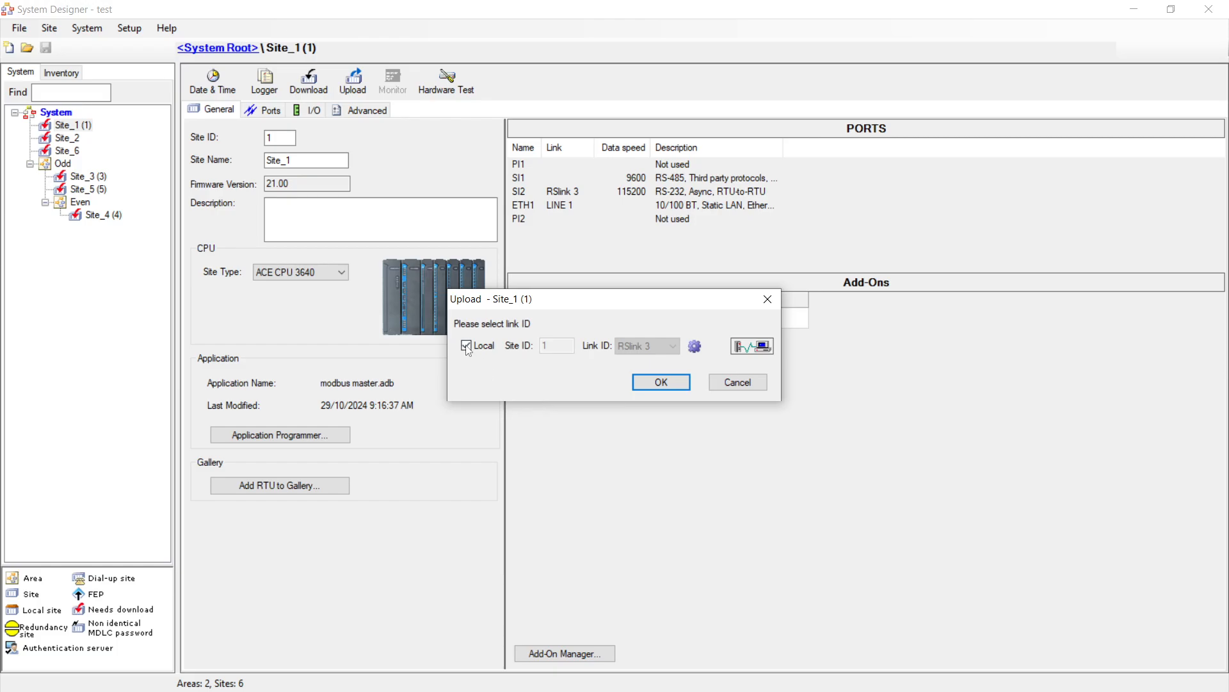
{"action": "left_click", "coordinate": [661, 383]}
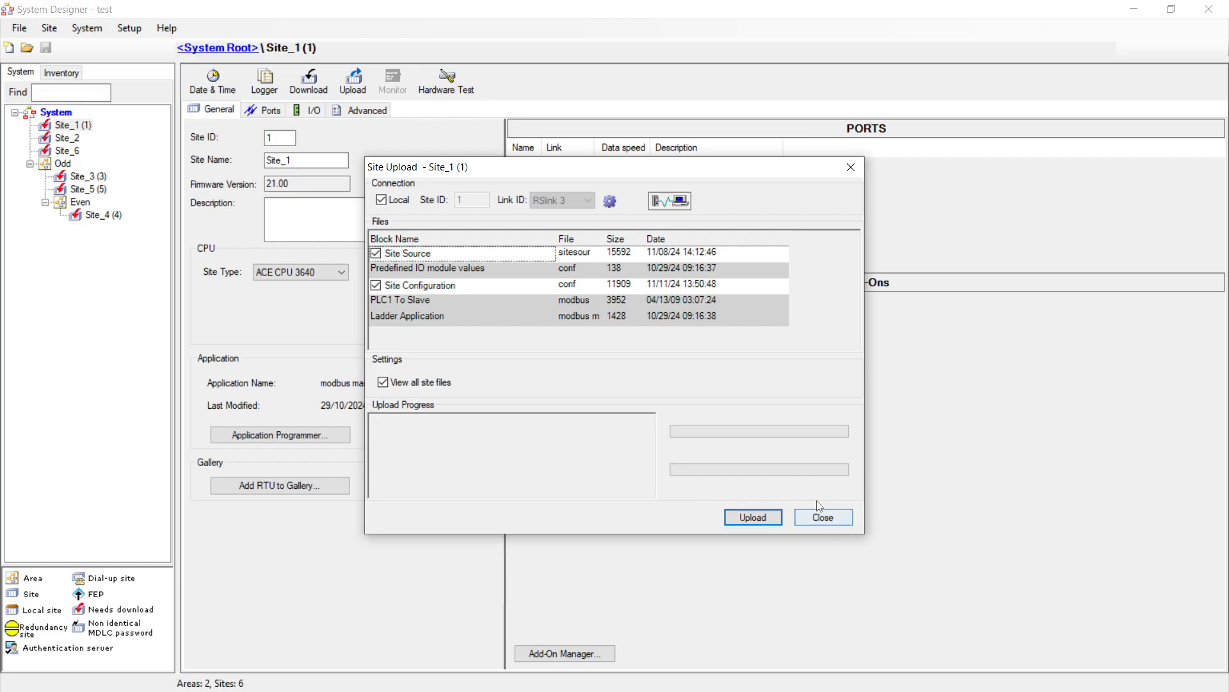
{"action": "left_click", "coordinate": [817, 516]}
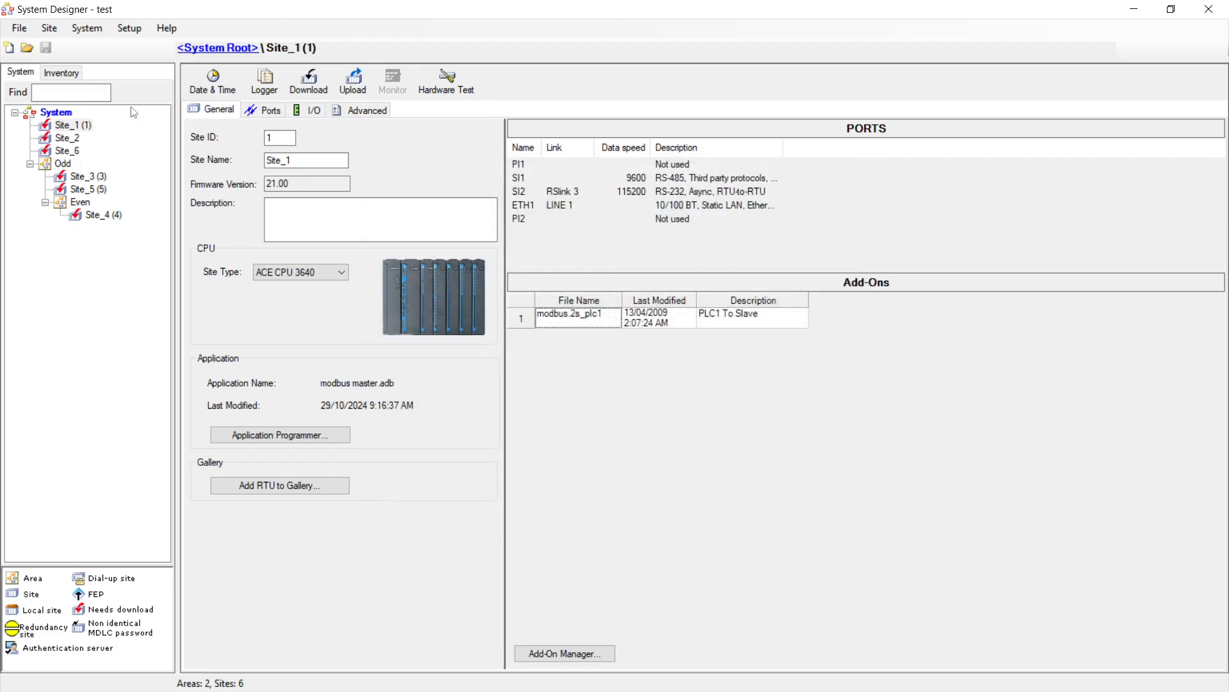
Step: Start a Hardware Test for Site_1 and read the RTU's CPU parameters over a local connection
{"action": "left_click", "coordinate": [452, 89]}
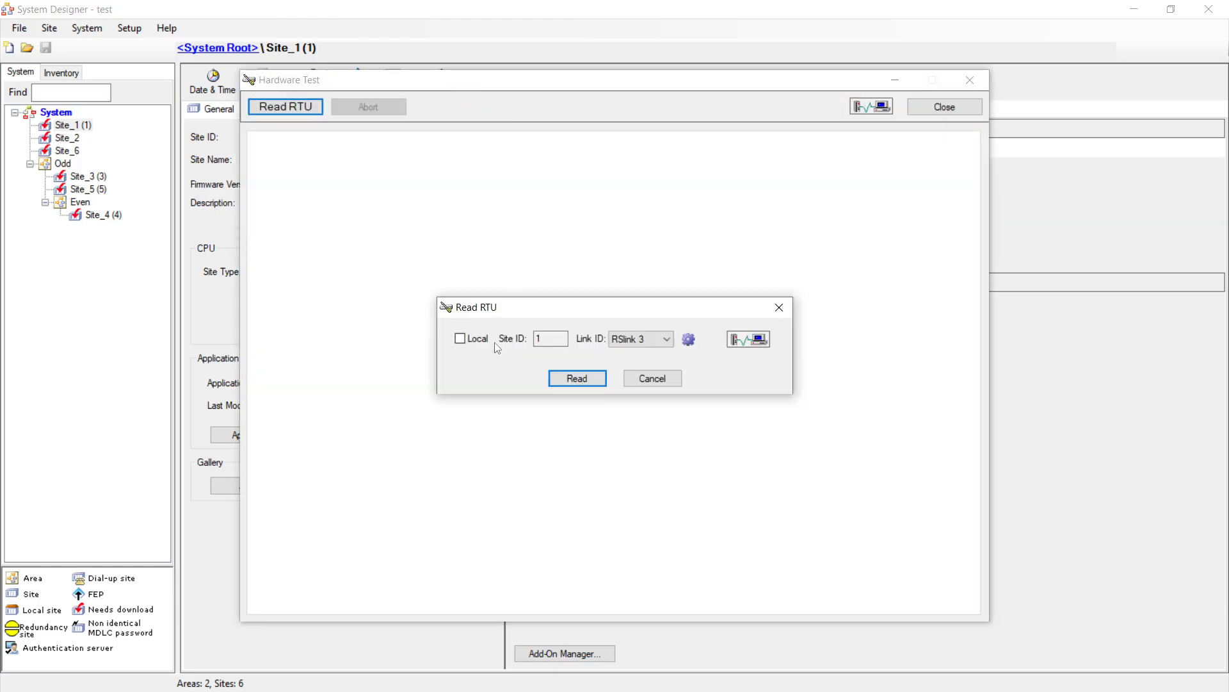
{"action": "left_click", "coordinate": [461, 340]}
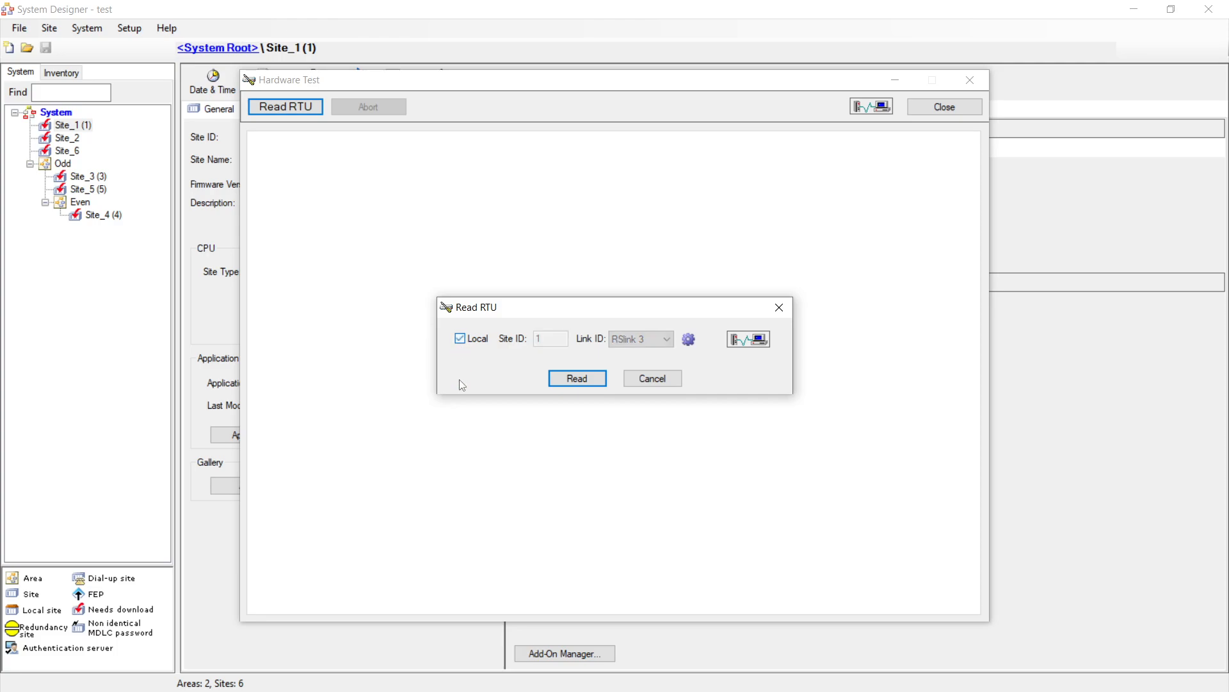
{"action": "left_click", "coordinate": [587, 379]}
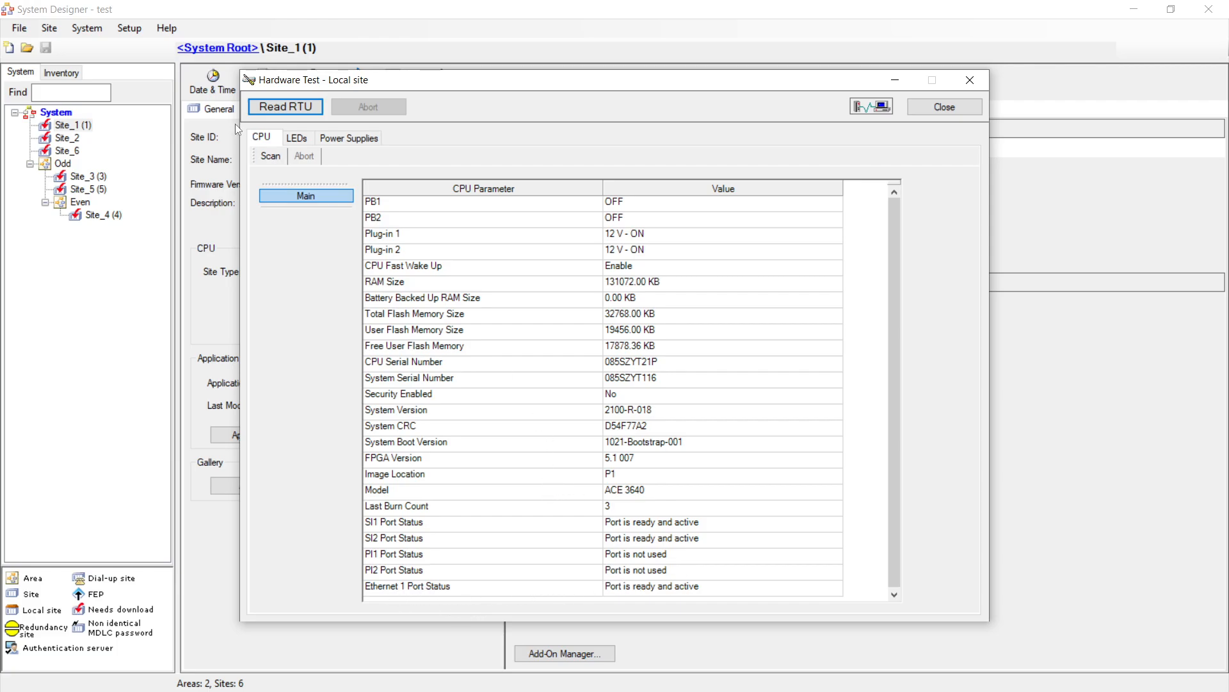
Step: Enable the RTU's LEDs, run the CPU LED test with LEDs On, and enable the LEDs again
{"action": "left_click", "coordinate": [296, 137]}
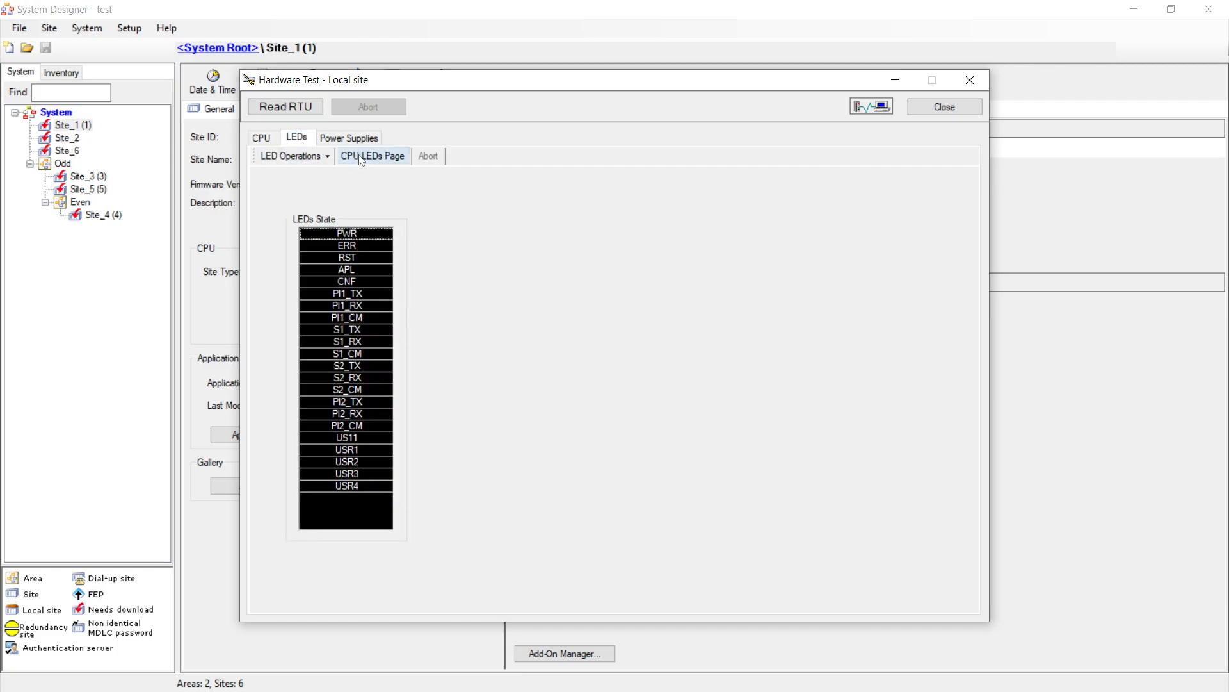
{"action": "left_click", "coordinate": [325, 156]}
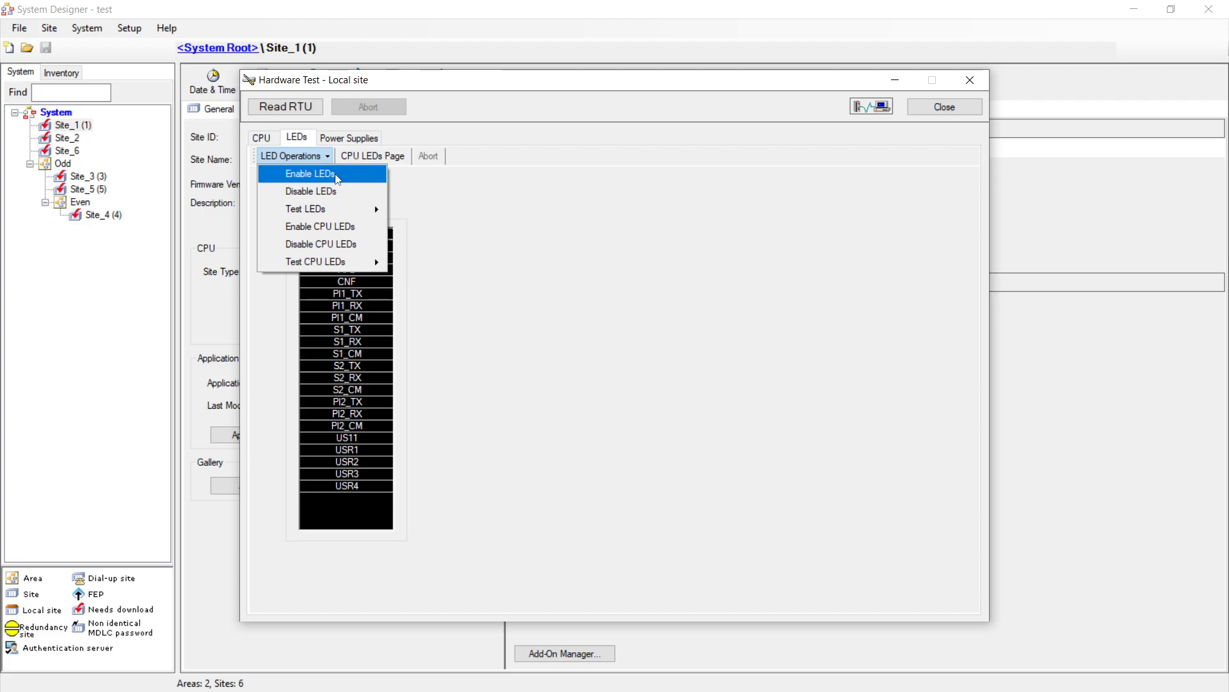
{"action": "left_click", "coordinate": [334, 173]}
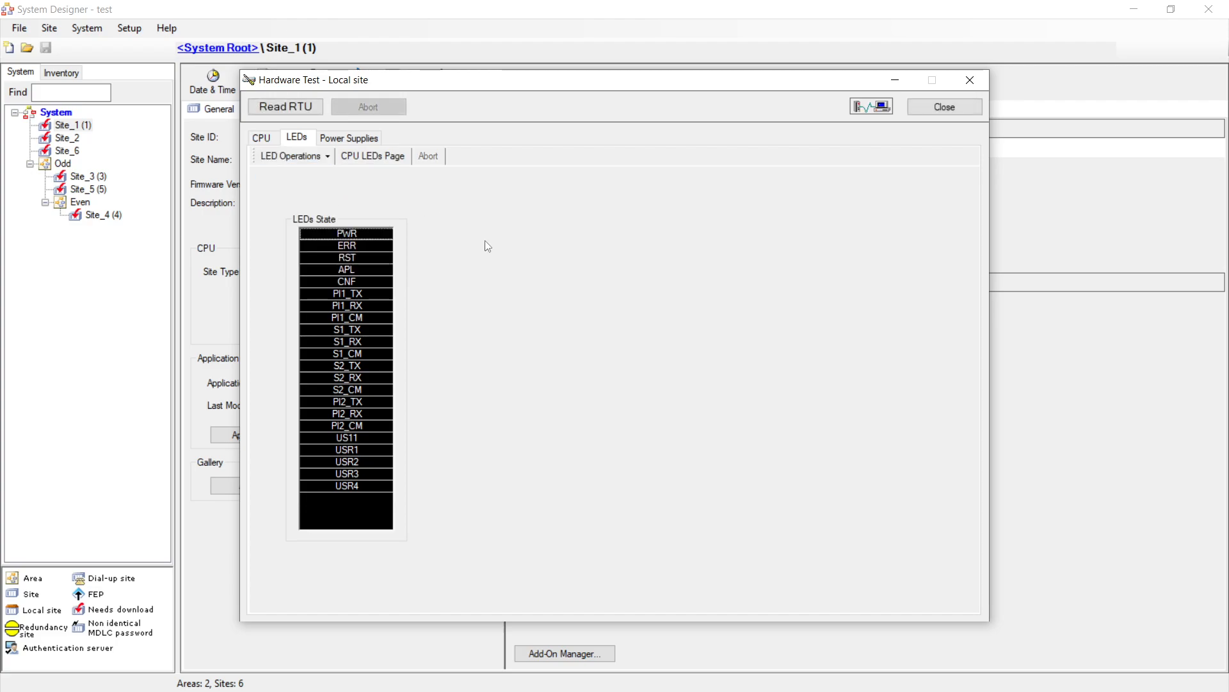
{"action": "left_click", "coordinate": [327, 159]}
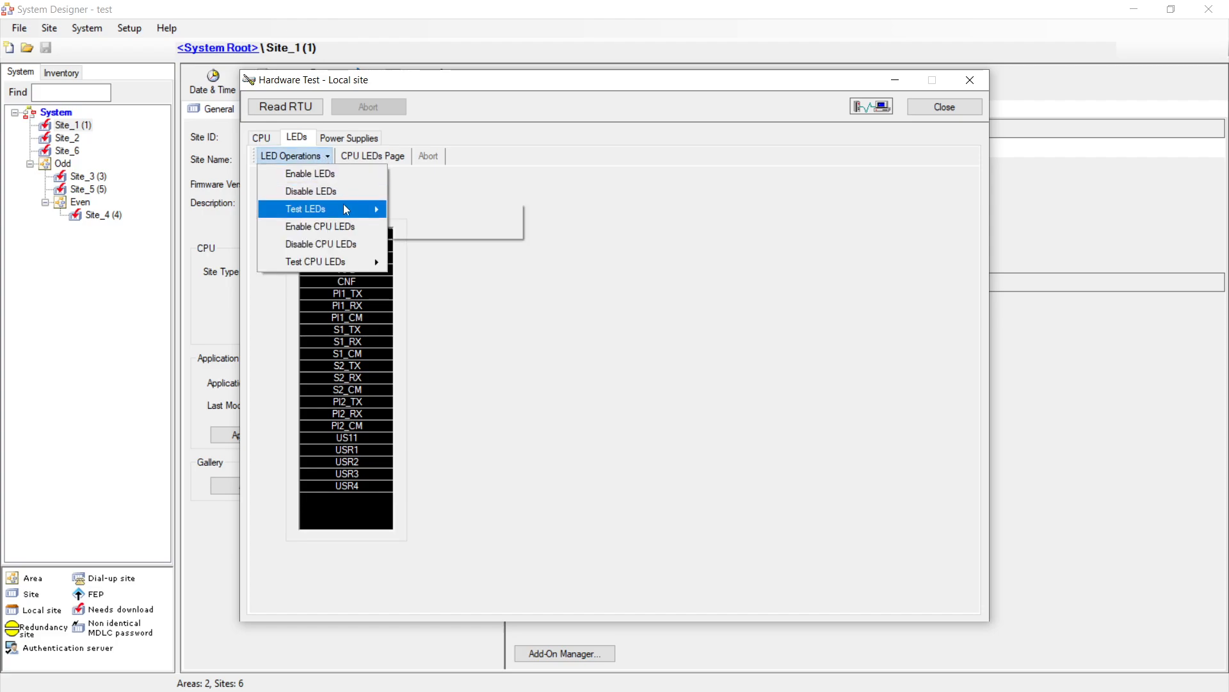
{"action": "mouse_move", "coordinate": [349, 209]}
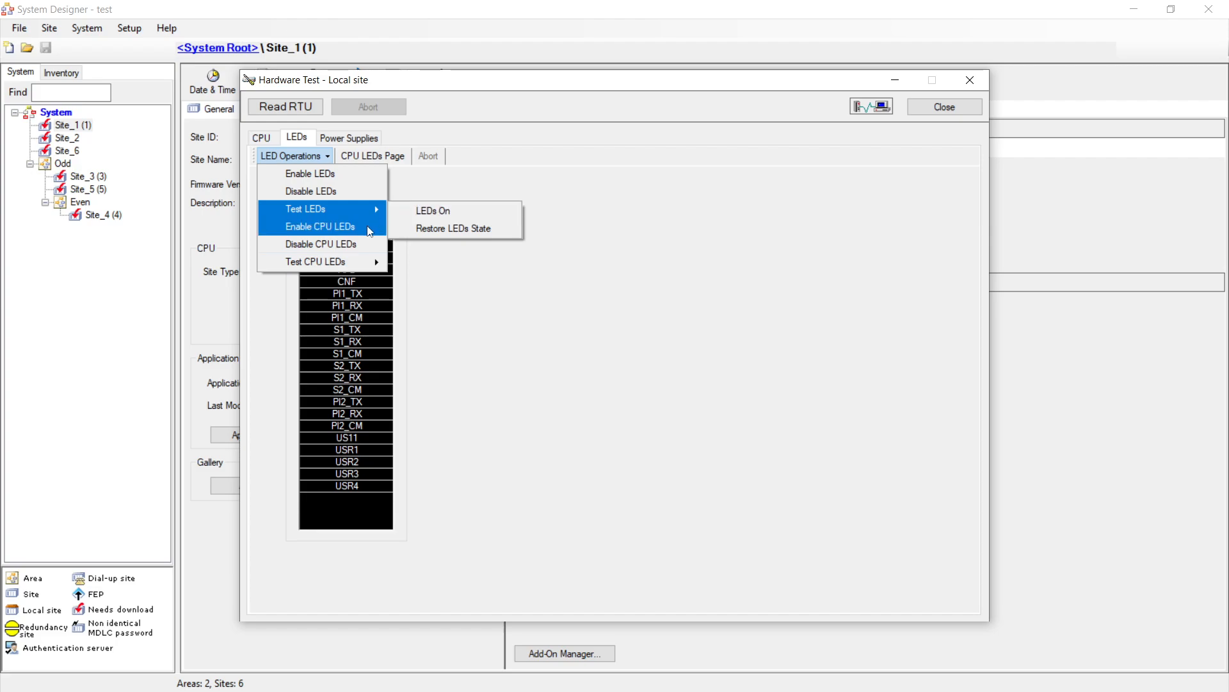
{"action": "mouse_move", "coordinate": [354, 262]}
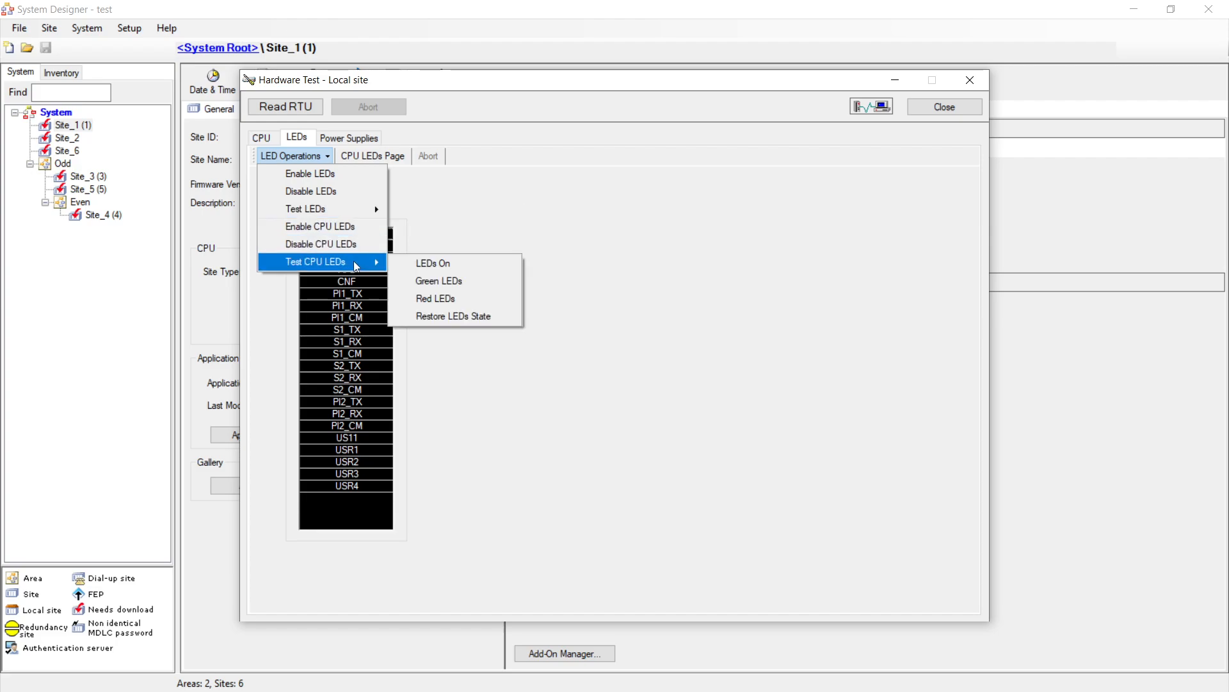
{"action": "left_click", "coordinate": [436, 262]}
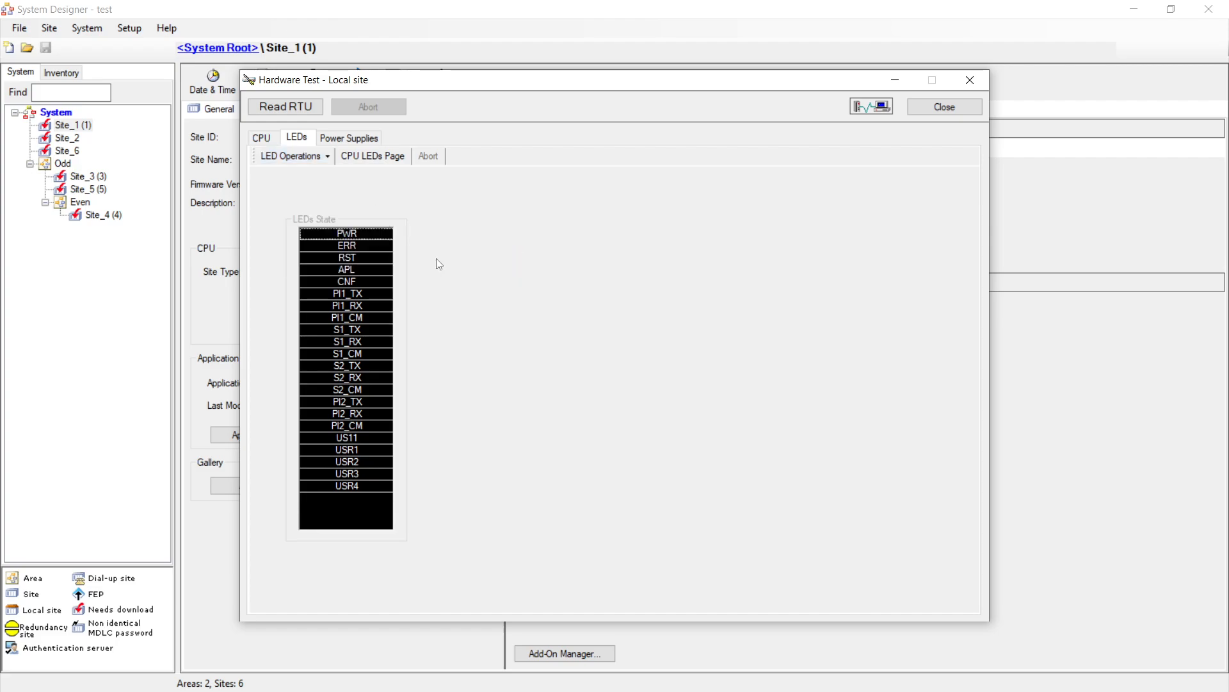
{"action": "left_click", "coordinate": [299, 156]}
{"action": "left_click", "coordinate": [334, 175]}
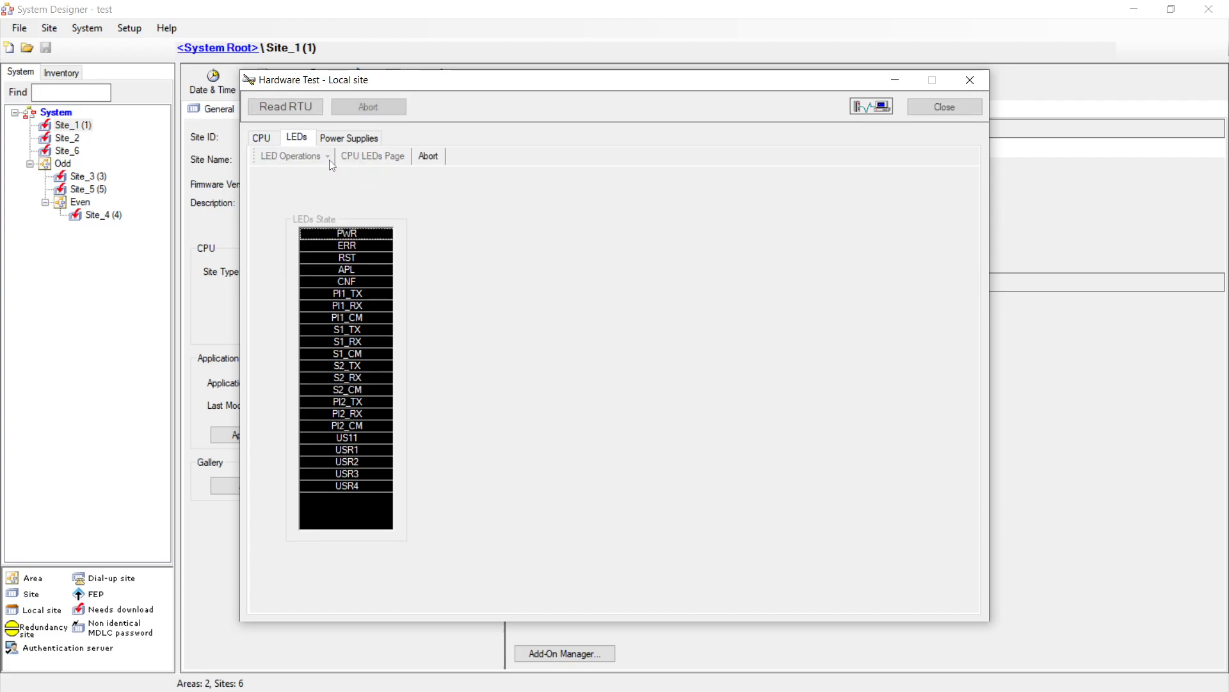
Step: Restore the CPU LEDs' state after the test and read the CPU LED states from the RTU
{"action": "left_click", "coordinate": [324, 159]}
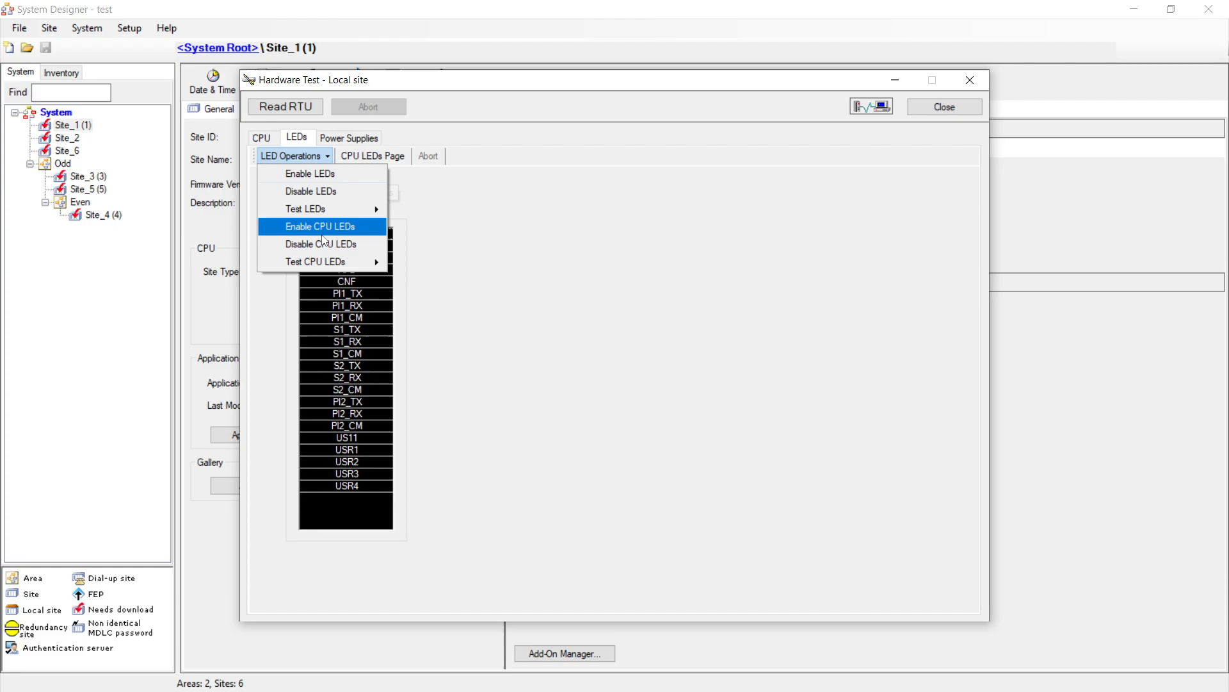
{"action": "mouse_move", "coordinate": [374, 268]}
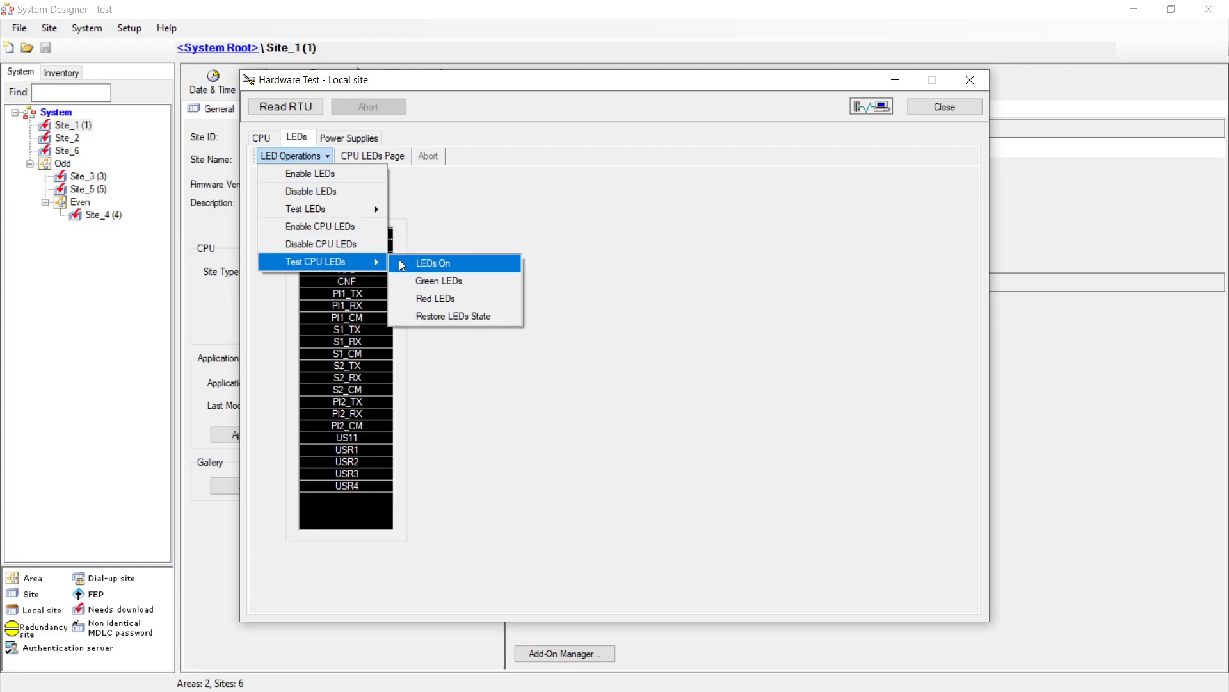
{"action": "left_click", "coordinate": [435, 316]}
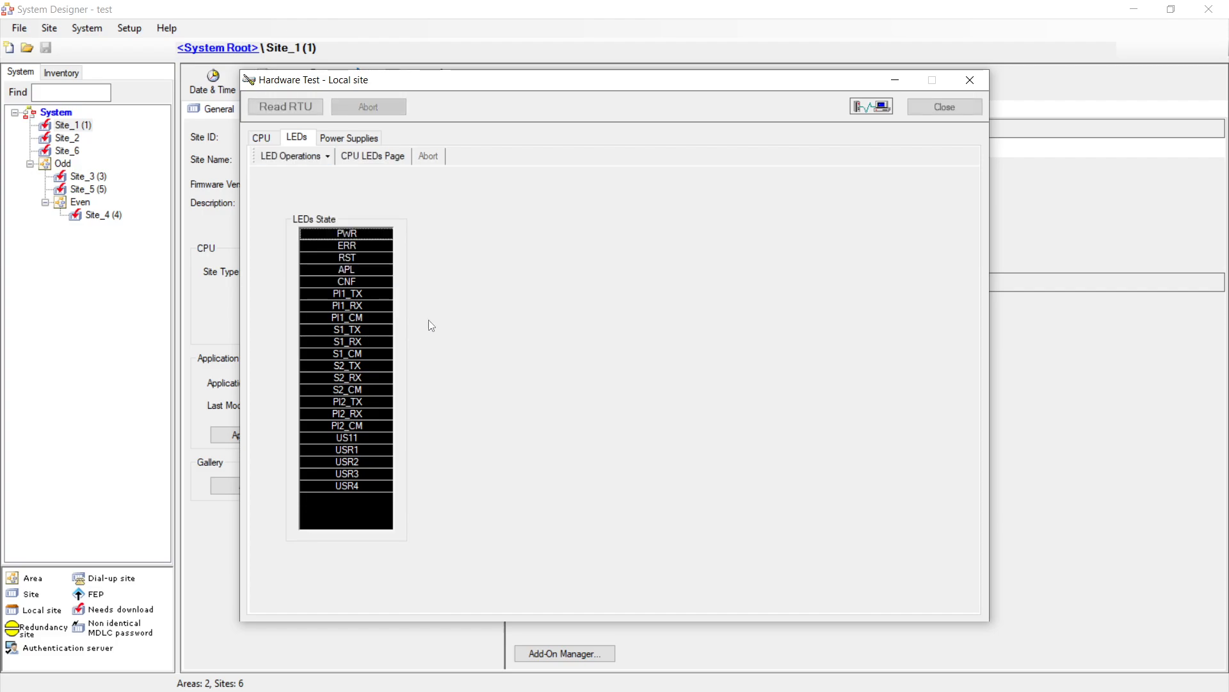
{"action": "left_click", "coordinate": [372, 160]}
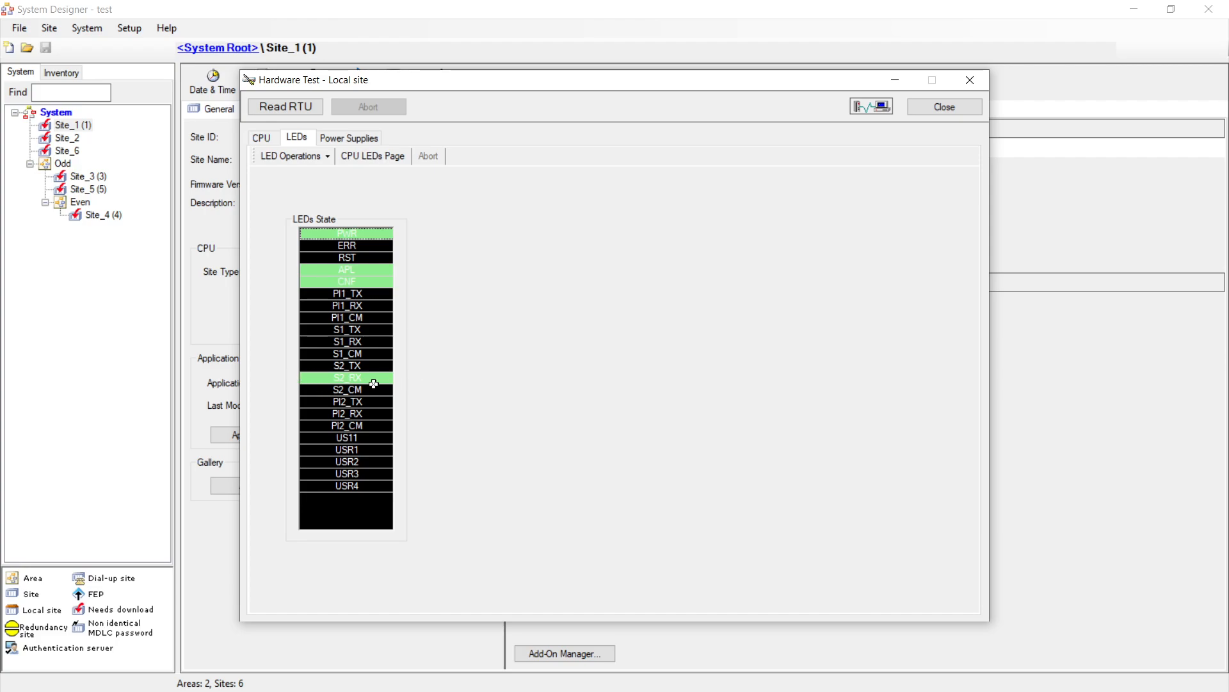
Step: Try to switch Aux1A off on Power Supply 1 while the power supply is running
{"action": "left_click", "coordinate": [356, 139]}
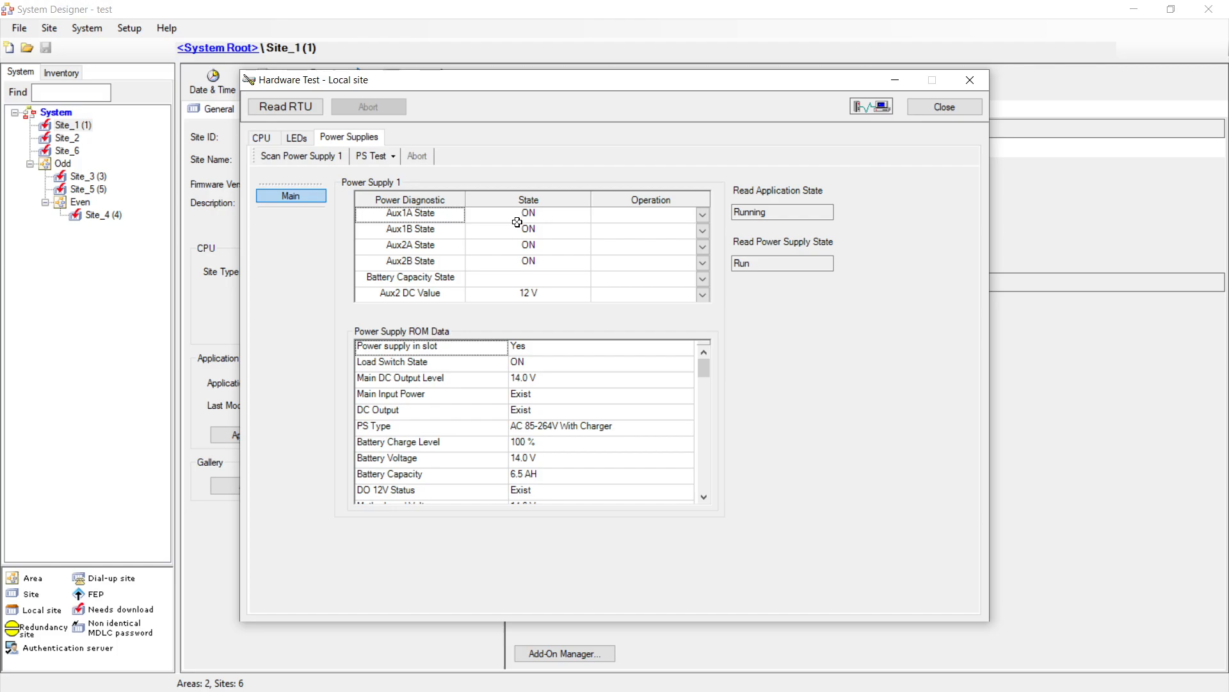
{"action": "left_click", "coordinate": [703, 215]}
{"action": "left_click", "coordinate": [702, 215]}
{"action": "left_click", "coordinate": [702, 215]}
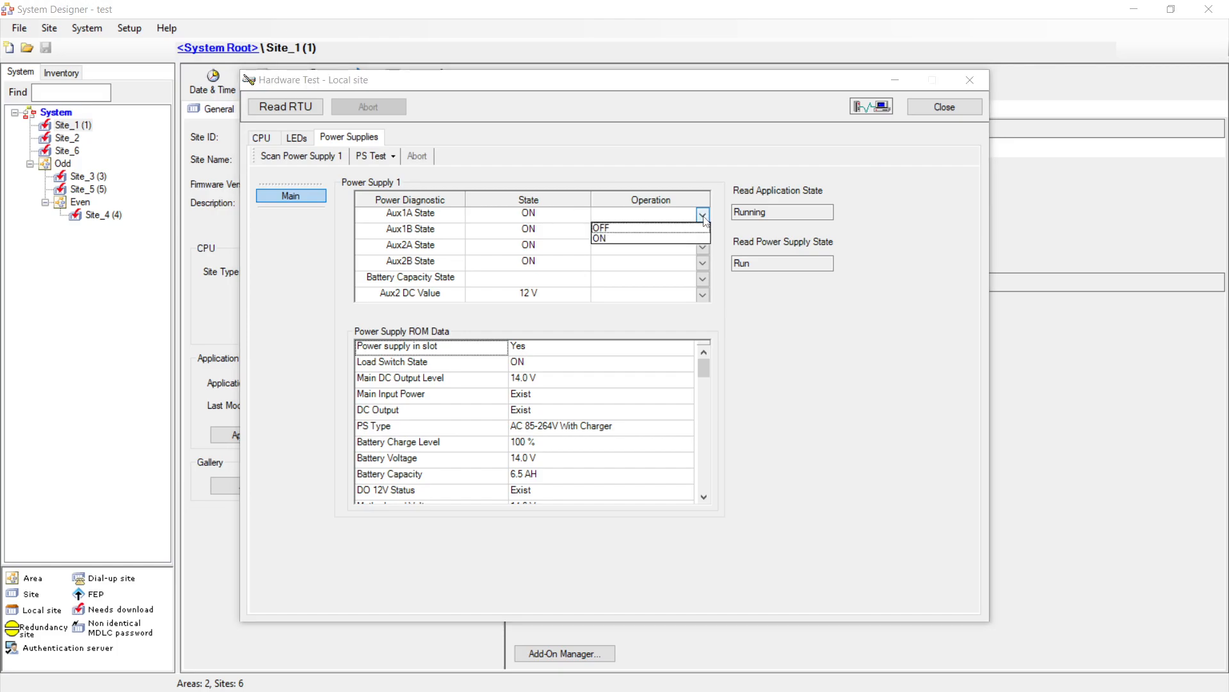
{"action": "left_click", "coordinate": [647, 229]}
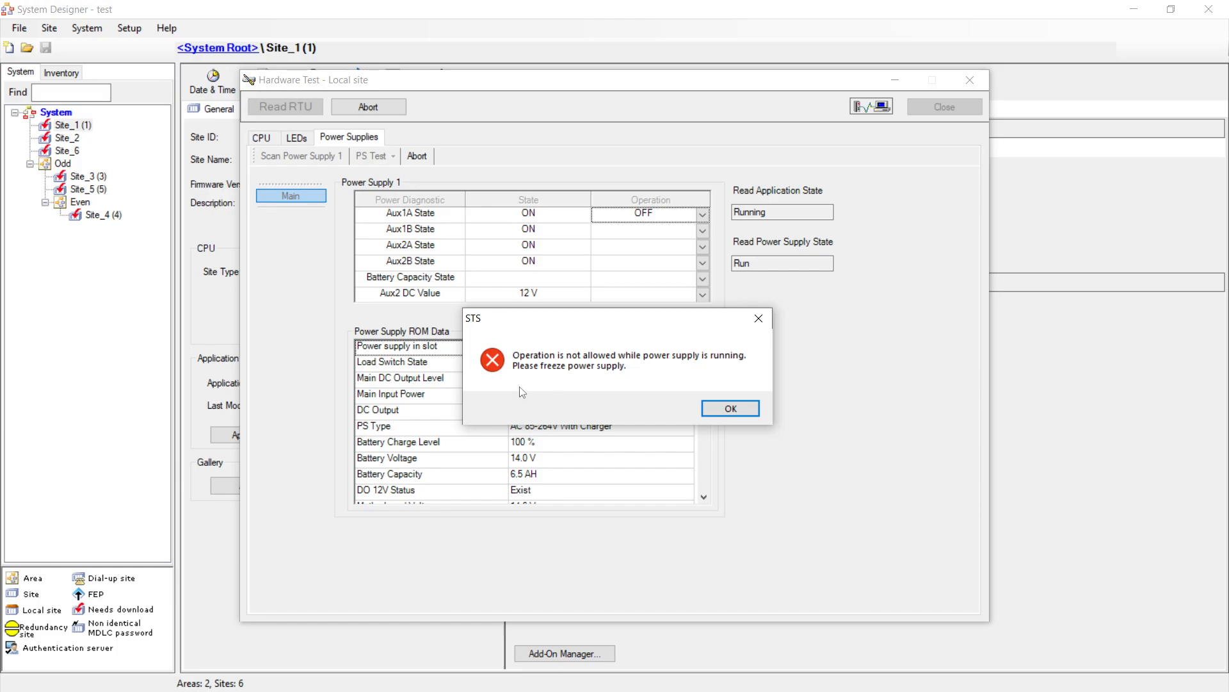
{"action": "left_click", "coordinate": [731, 408]}
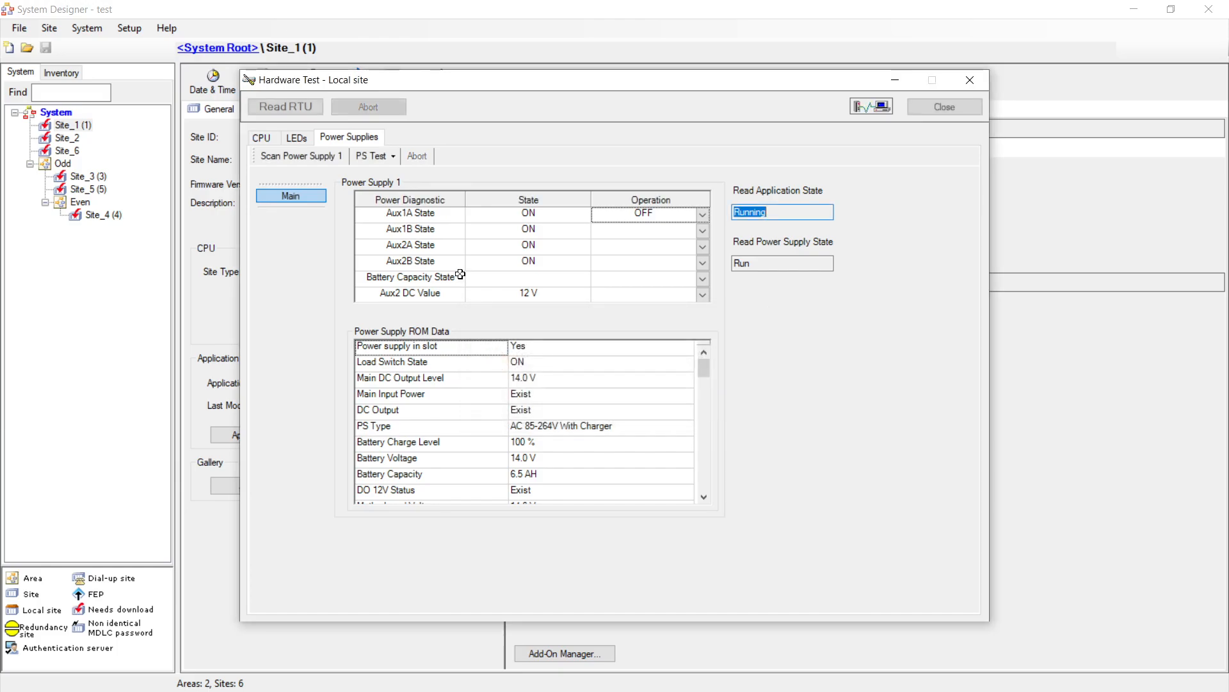
Step: Freeze the power supply and set the Aux1A operation to ON
{"action": "left_click", "coordinate": [391, 157]}
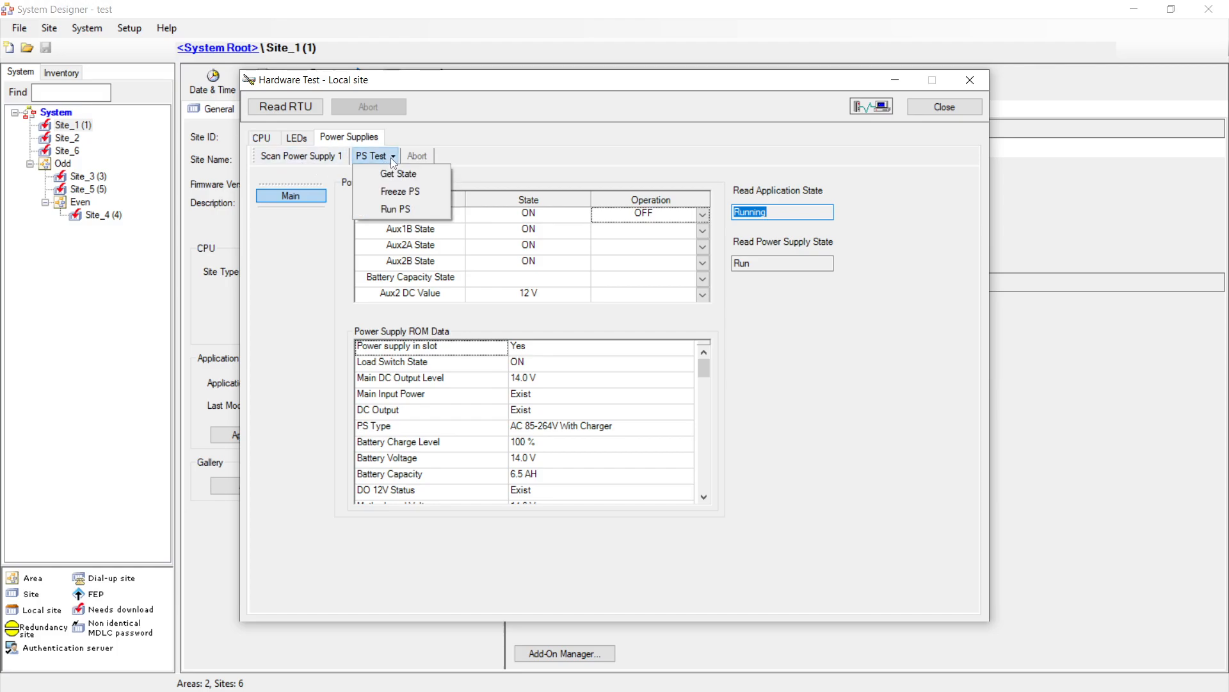
{"action": "left_click", "coordinate": [414, 196]}
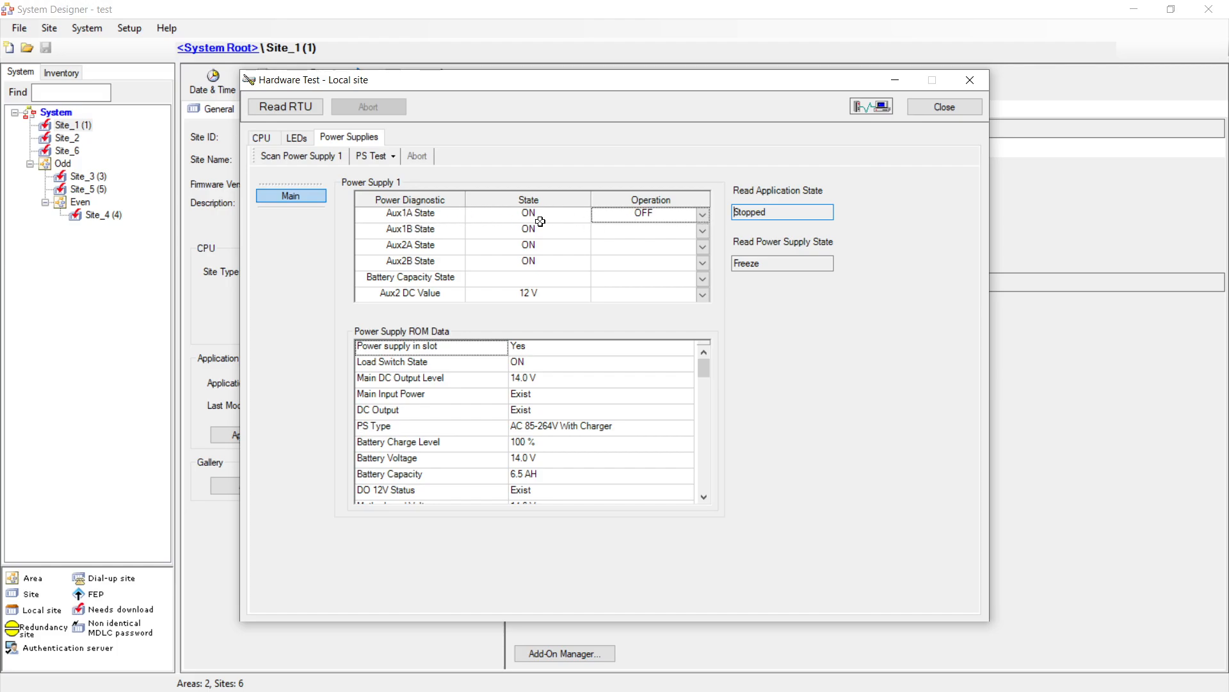
{"action": "left_click", "coordinate": [703, 214]}
{"action": "left_click", "coordinate": [619, 239]}
Step: Switch the Aux2A output of Power Supply 1 OFF and back ON
{"action": "left_click", "coordinate": [703, 262]}
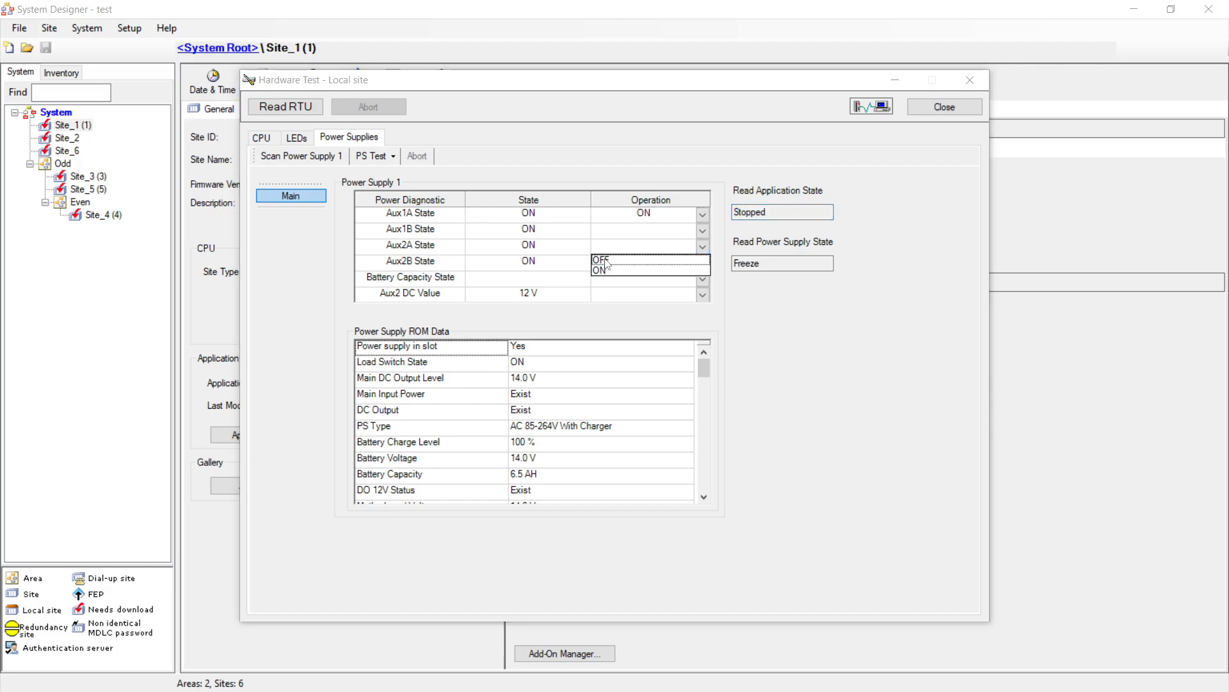
{"action": "left_click", "coordinate": [602, 260]}
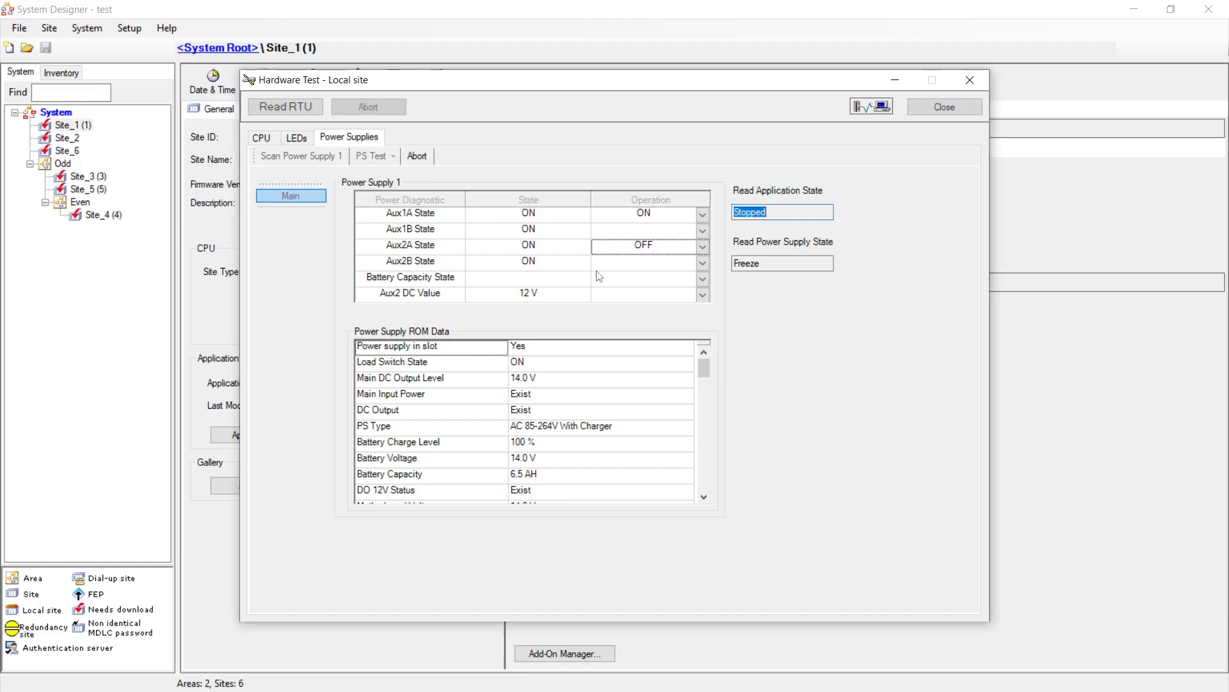
{"action": "left_click", "coordinate": [703, 248]}
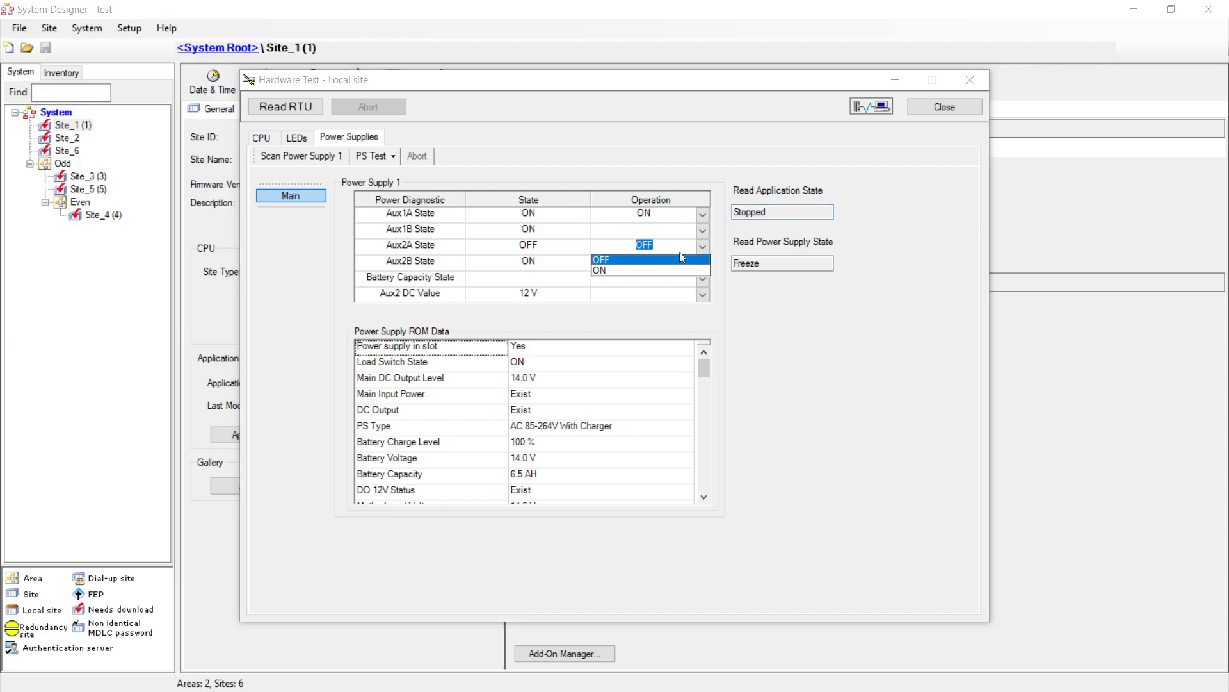
{"action": "left_click", "coordinate": [615, 273]}
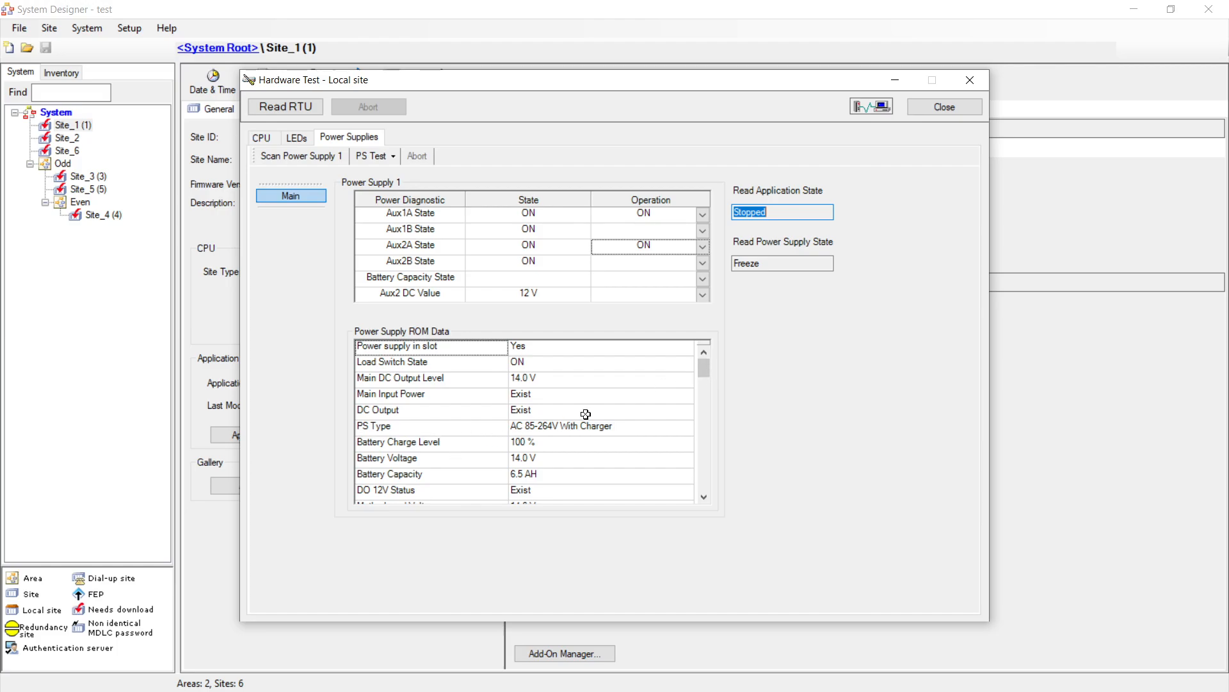
Step: Examine the Power Supply ROM data, including the PS type, battery charge level, battery capacity and internal and external temperatures
{"action": "left_click", "coordinate": [626, 429]}
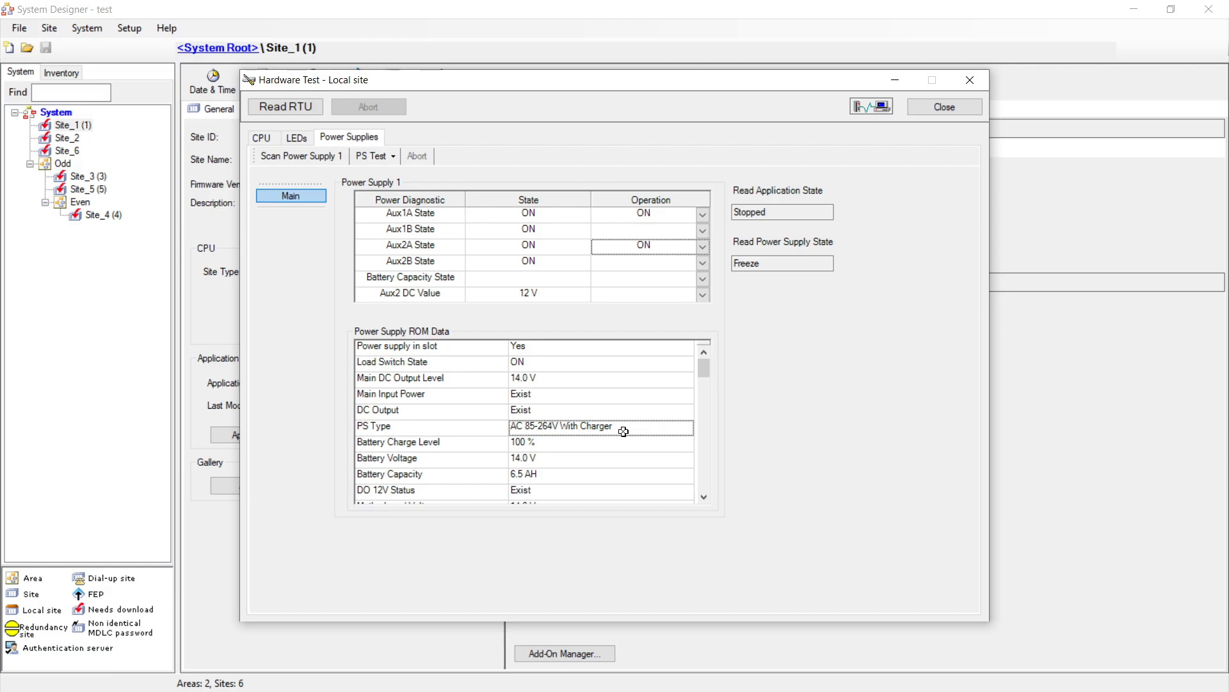
{"action": "left_click", "coordinate": [566, 442]}
{"action": "scroll", "coordinate": [566, 442], "scroll_direction": "down", "scroll_amount": 1}
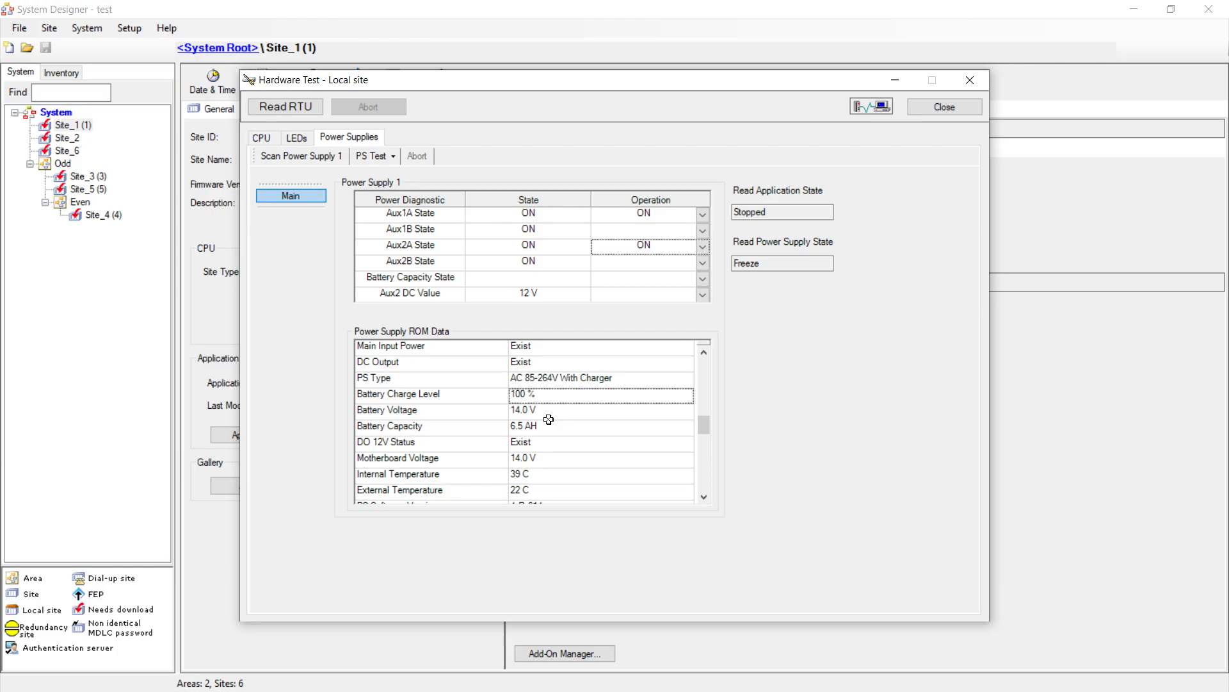
{"action": "left_click", "coordinate": [557, 427]}
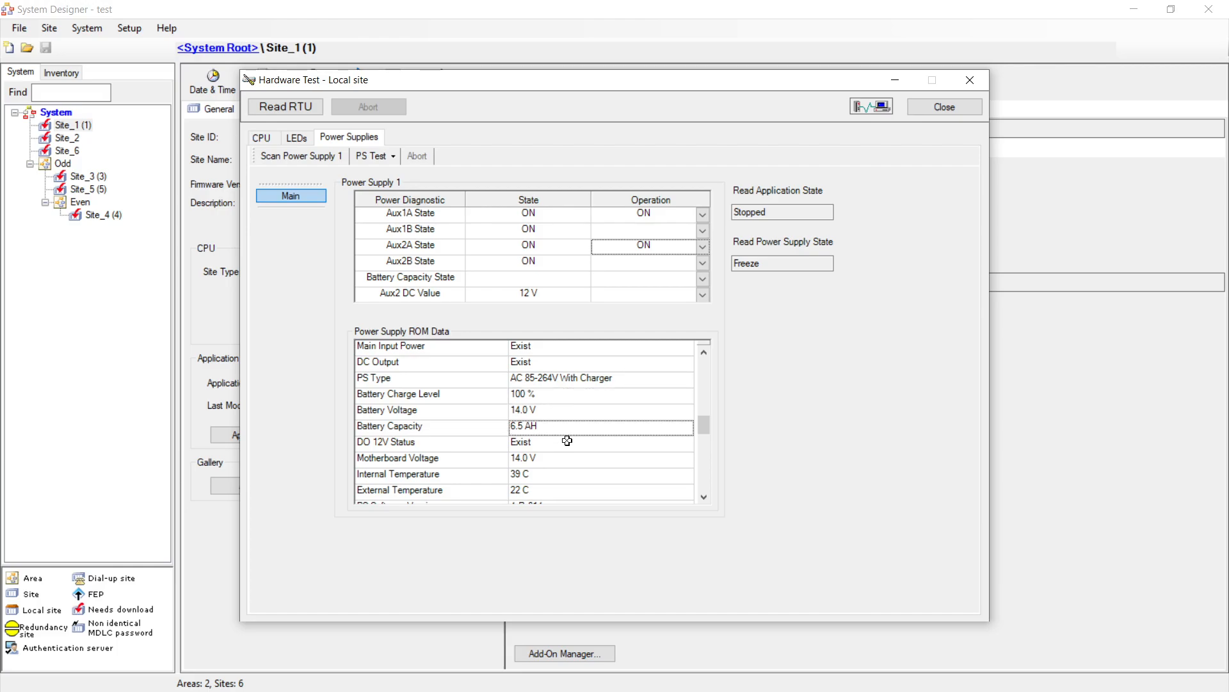
{"action": "scroll", "coordinate": [567, 440], "scroll_direction": "down", "scroll_amount": 1}
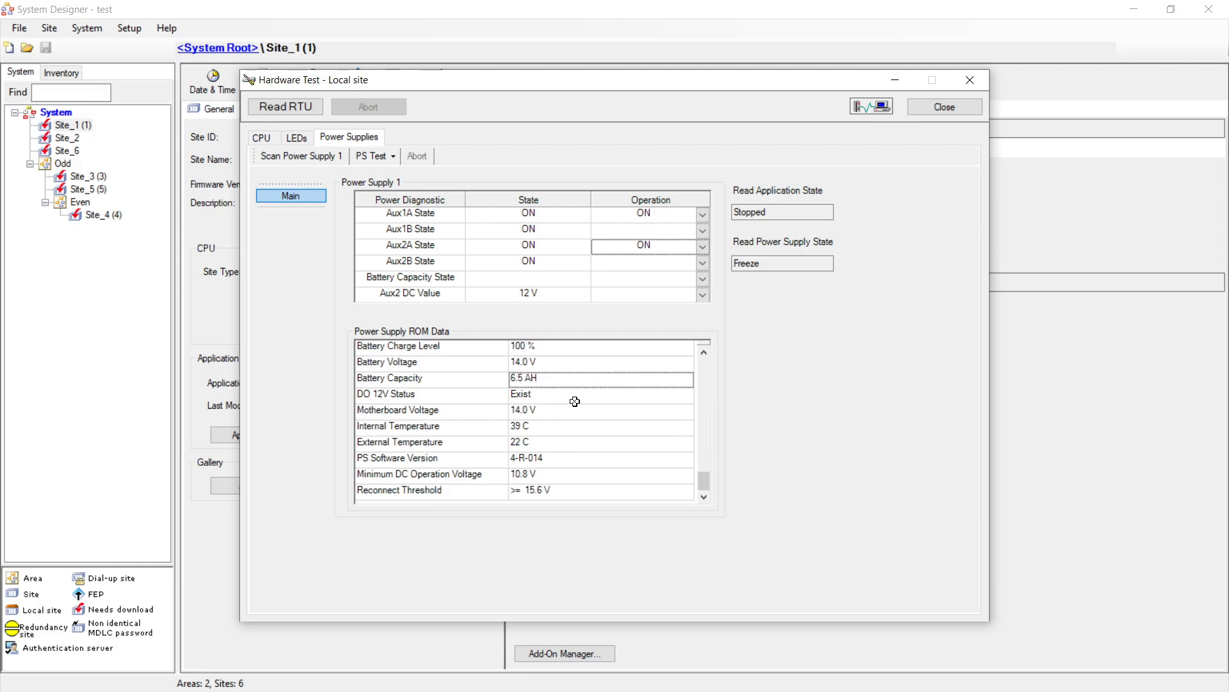
{"action": "left_click", "coordinate": [554, 427]}
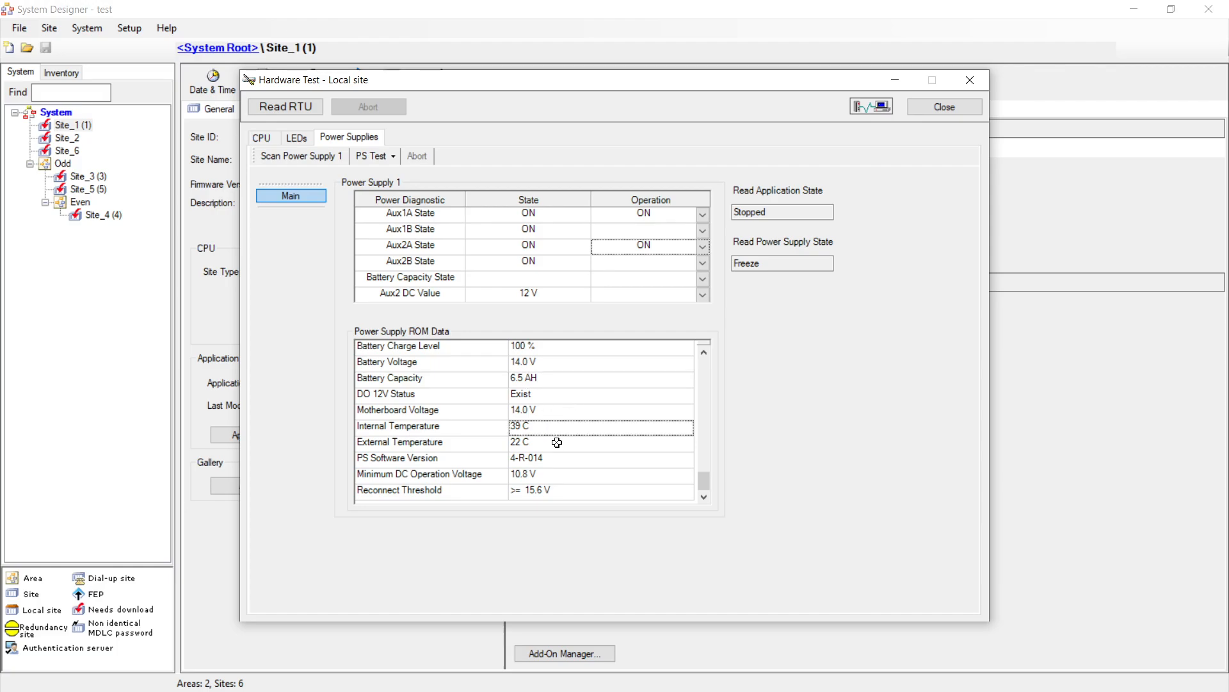
{"action": "left_click", "coordinate": [557, 442]}
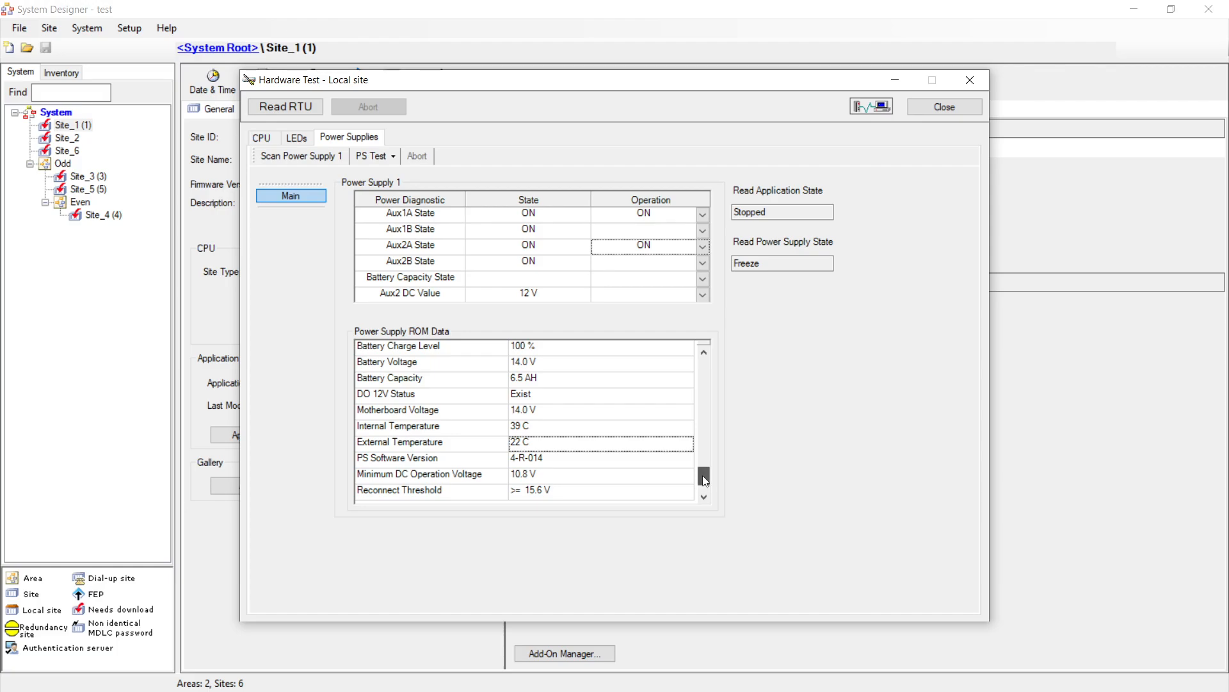
{"action": "left_click_drag", "start_coordinate": [704, 479], "coordinate": [704, 464]}
{"action": "scroll", "coordinate": [614, 460], "scroll_direction": "up", "scroll_amount": 3}
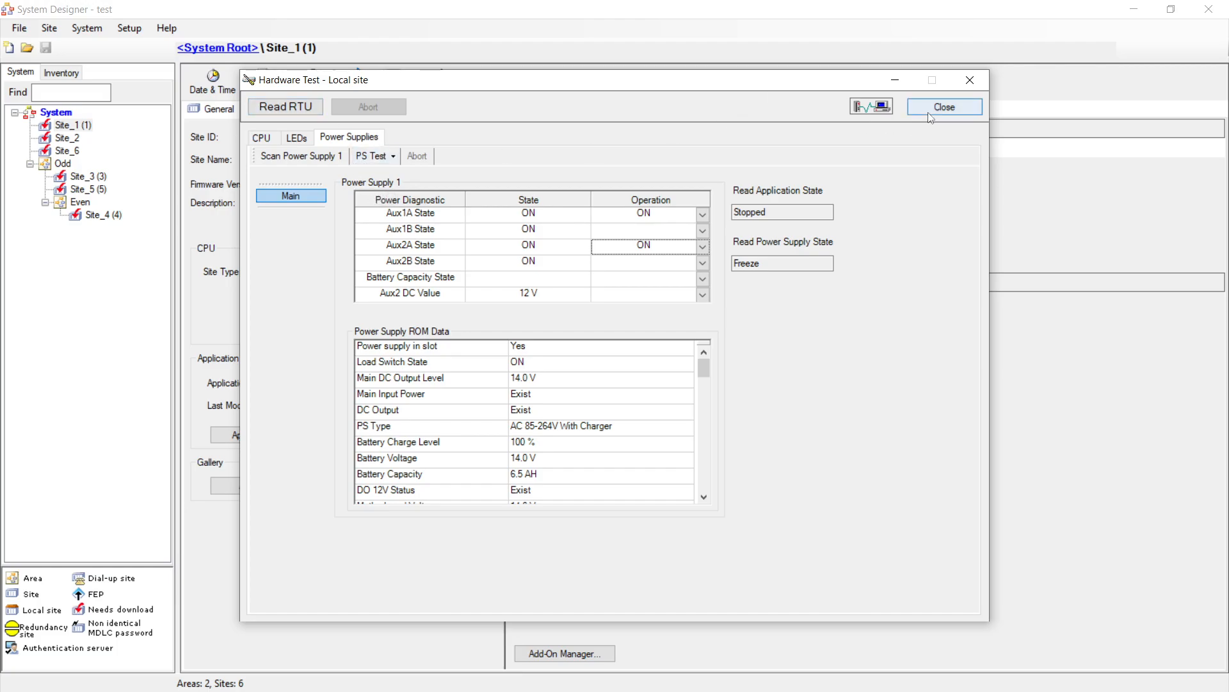
Step: Close the Hardware Test, running the application and unfreezing all IO modules on exit
{"action": "left_click", "coordinate": [945, 107]}
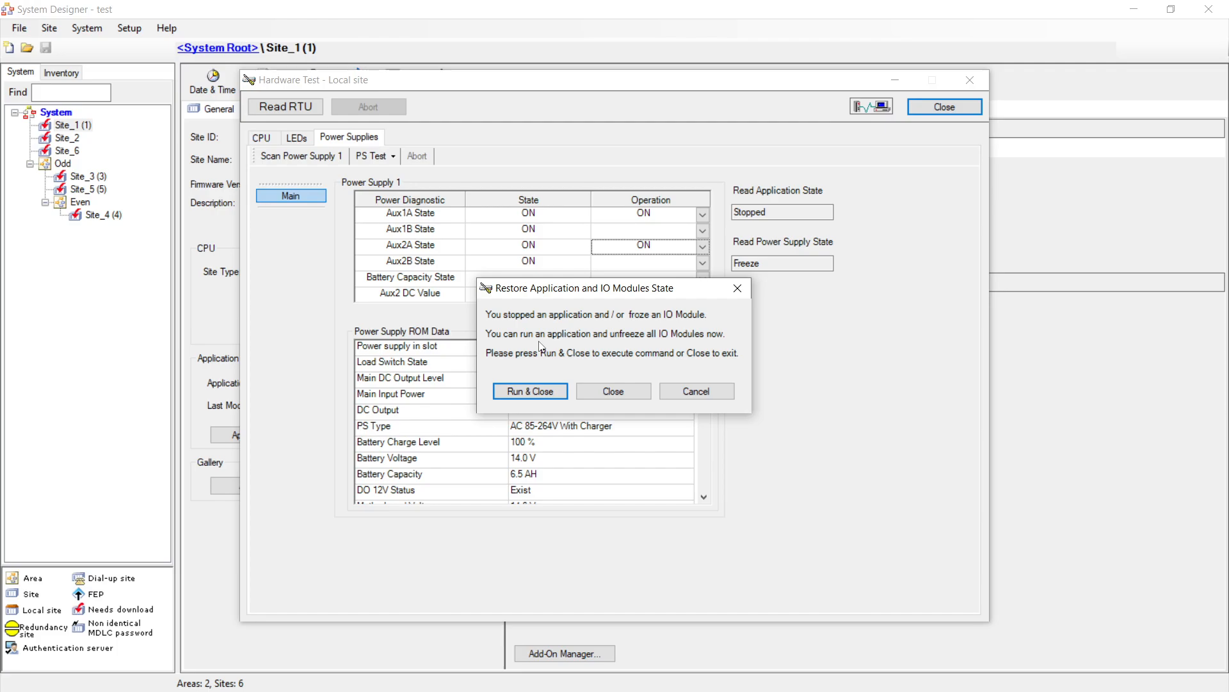
{"action": "left_click", "coordinate": [554, 392]}
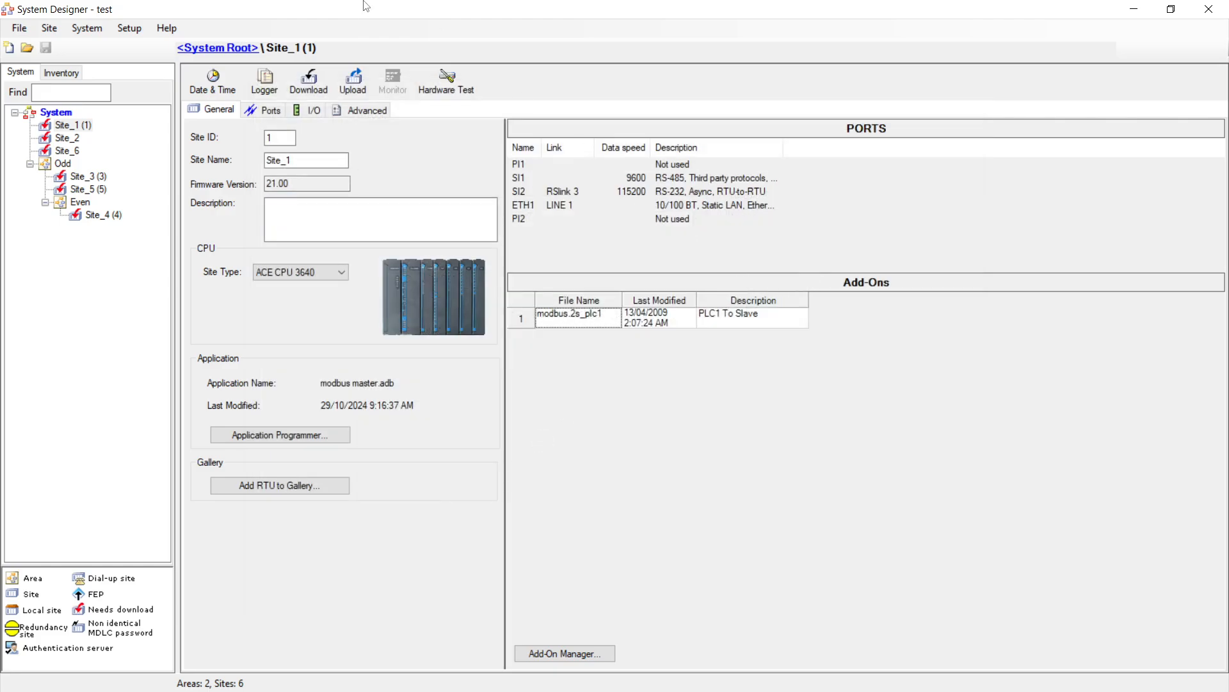
Step: Return to the System Root diagram and move the Odd area closer to the RSlink 3 link
{"action": "left_click", "coordinate": [216, 51]}
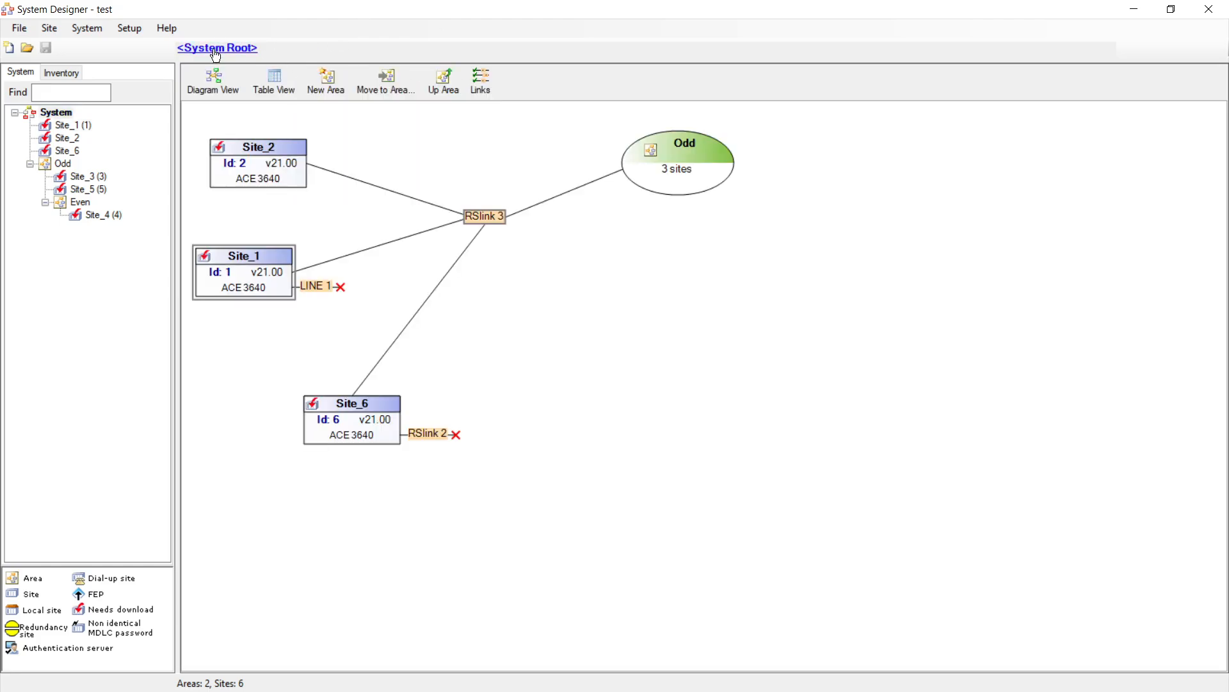
{"action": "right_click", "coordinate": [693, 196]}
{"action": "left_click_drag", "start_coordinate": [694, 191], "coordinate": [625, 201]}
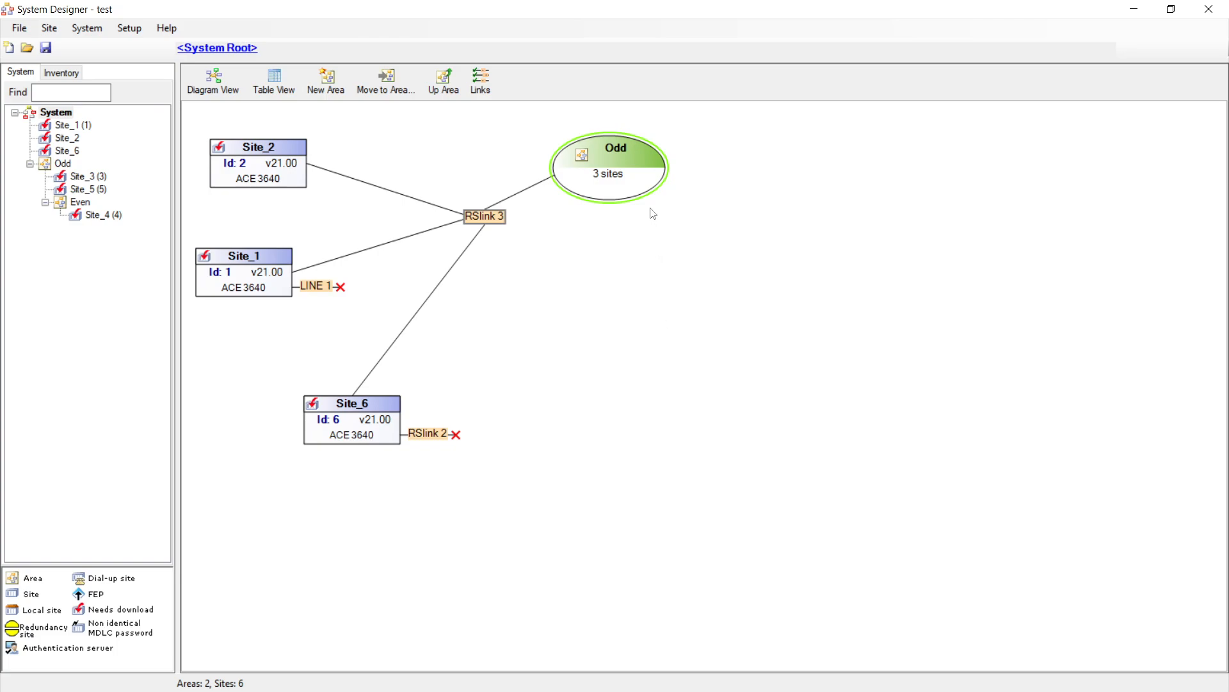
Step: Open Download All Sites for the whole system from the System Root diagram
{"action": "right_click", "coordinate": [698, 218]}
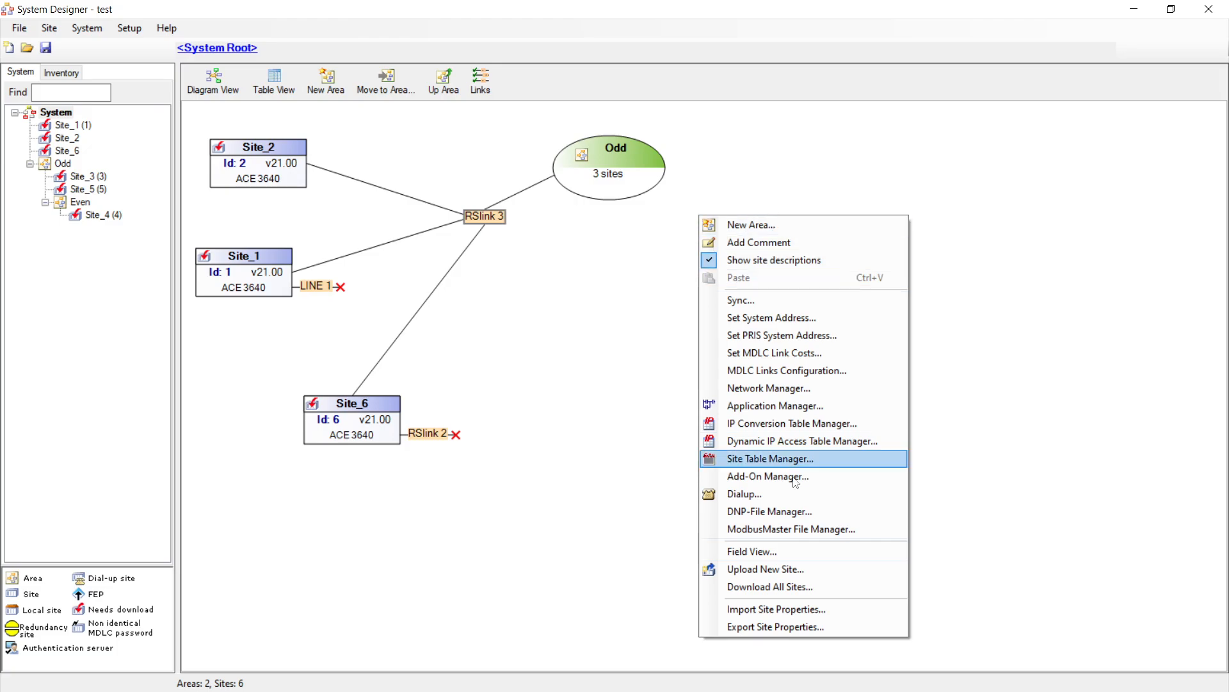
{"action": "left_click", "coordinate": [831, 584]}
{"action": "left_click", "coordinate": [653, 409]}
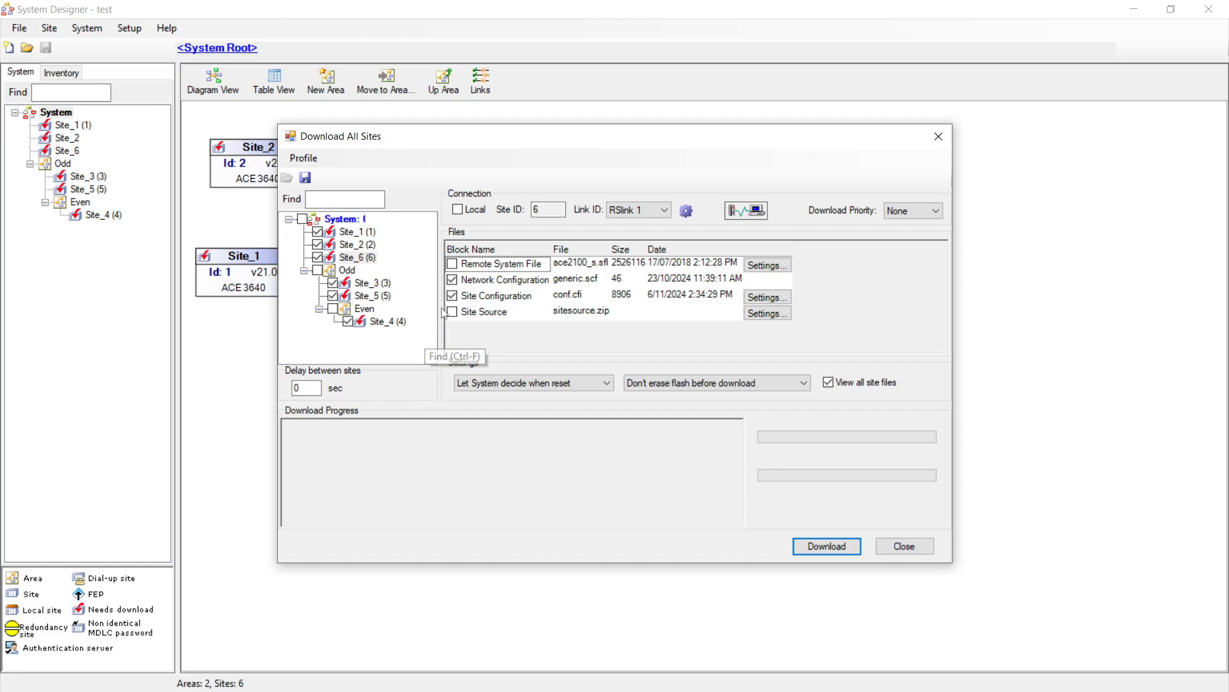
Step: Try the file block selection, leaving only Network Configuration checked, and close Download All Sites without downloading
{"action": "left_click", "coordinate": [452, 282]}
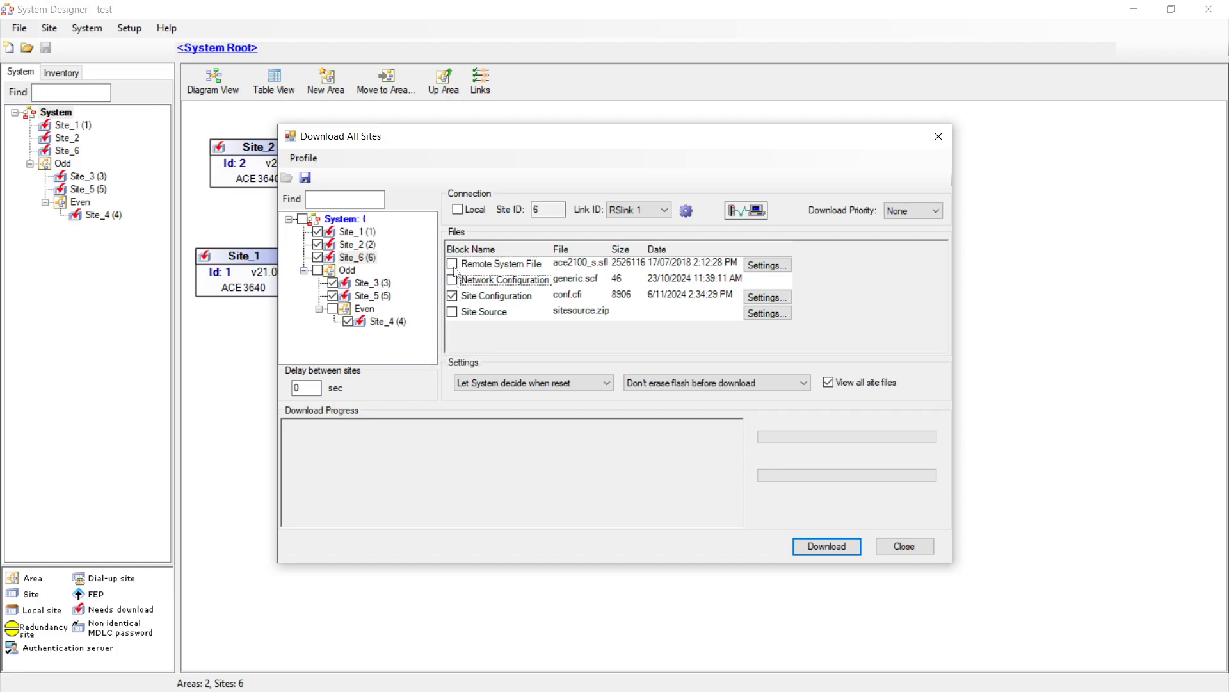
{"action": "left_click", "coordinate": [452, 295]}
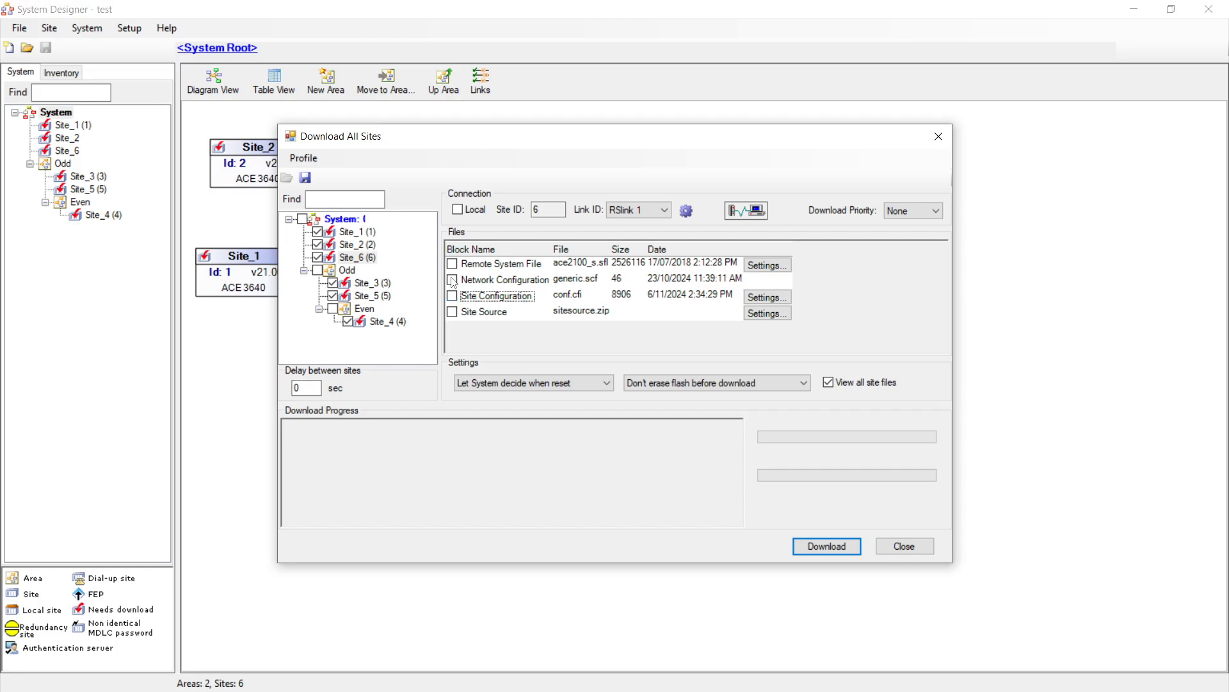
{"action": "left_click", "coordinate": [452, 295]}
{"action": "left_click", "coordinate": [453, 294]}
{"action": "left_click", "coordinate": [451, 281]}
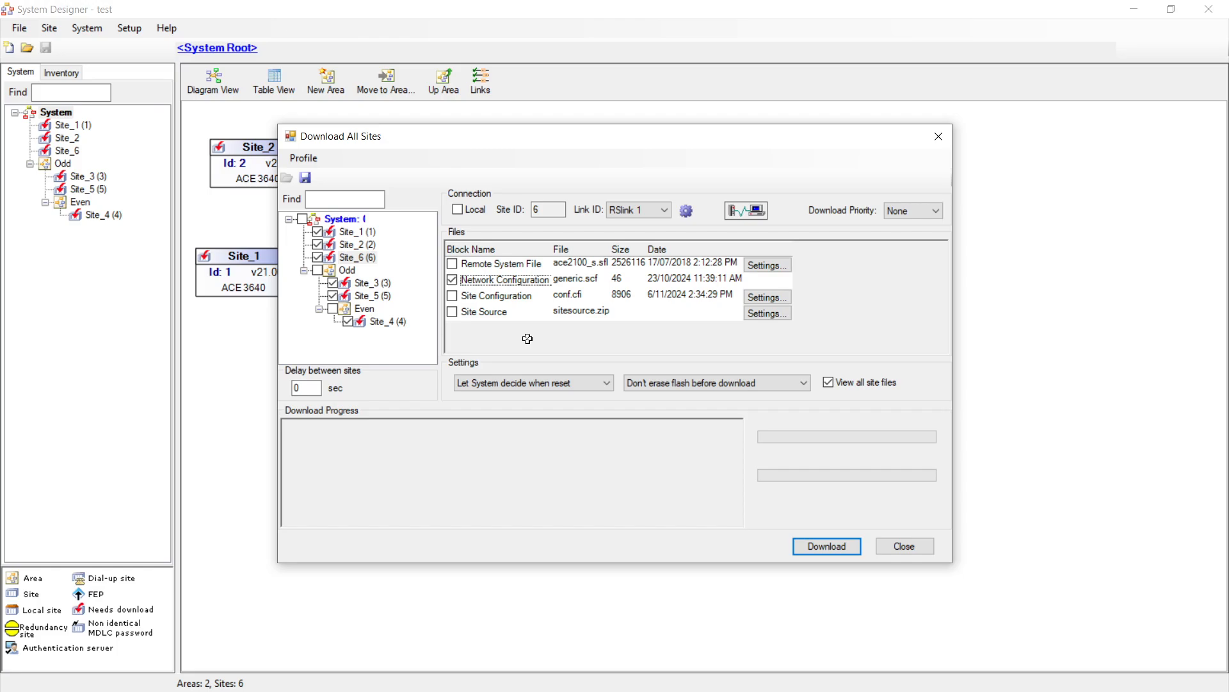
{"action": "left_click", "coordinate": [904, 546]}
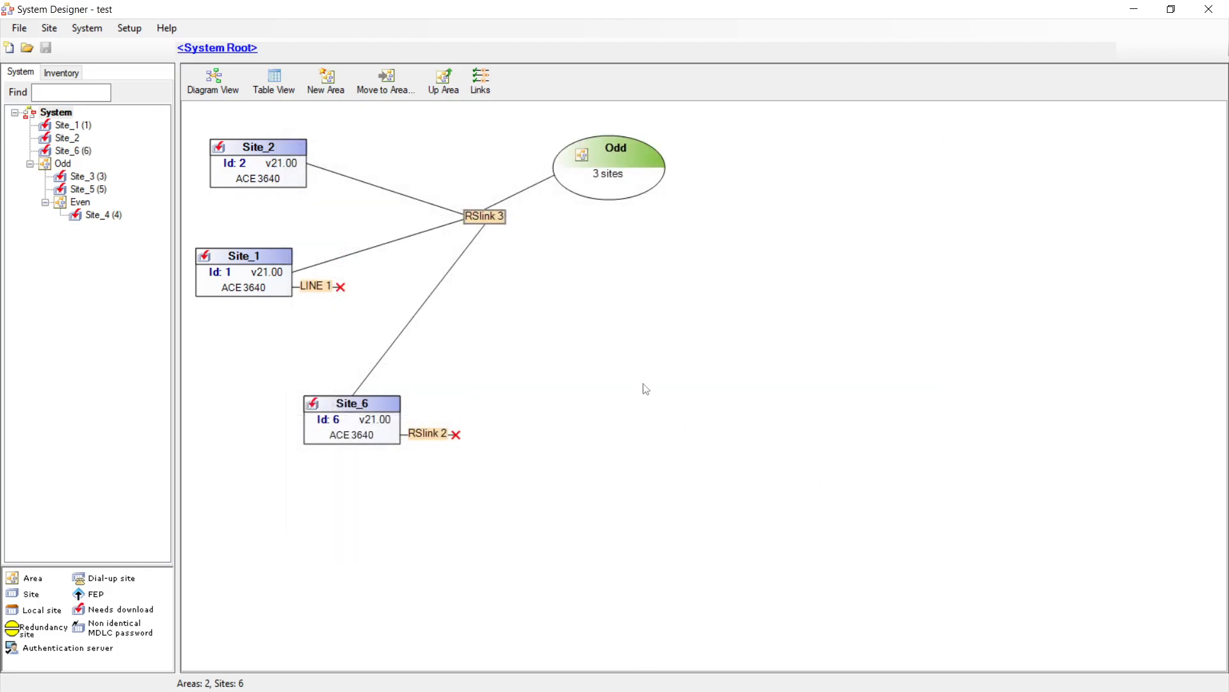